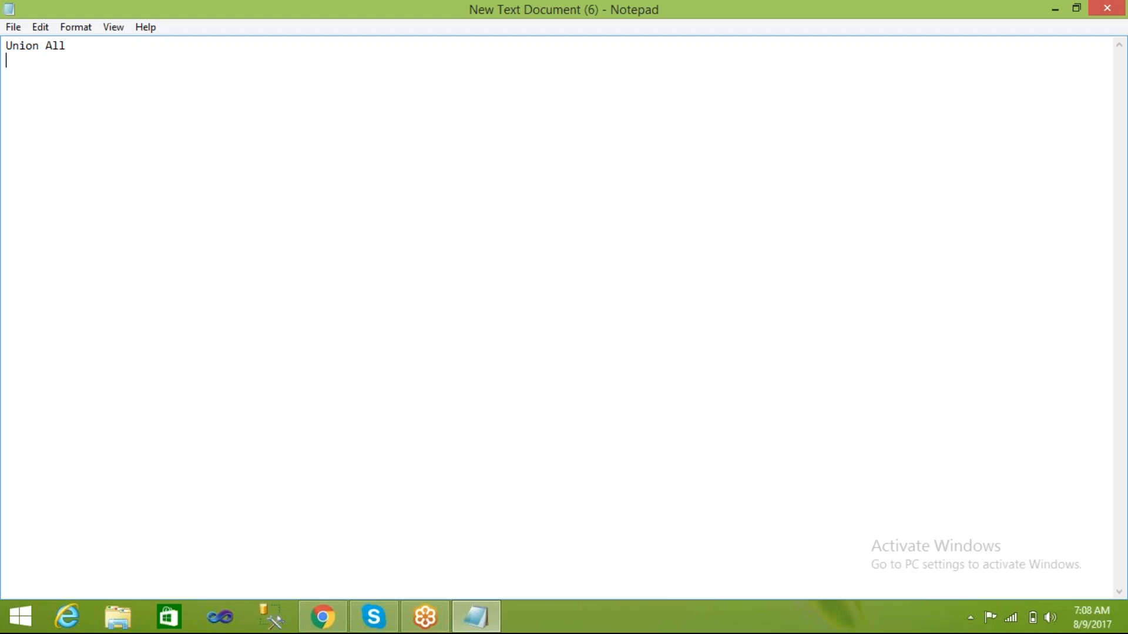
# - Add the lines Sort, Merge, Execute SQL Task and Precedence Constraints below Union All in the note
pyautogui.press('Return')
pyautogui.write('Merge')
pyautogui.press('Return')
pyautogui.write('Execute SQL Task')
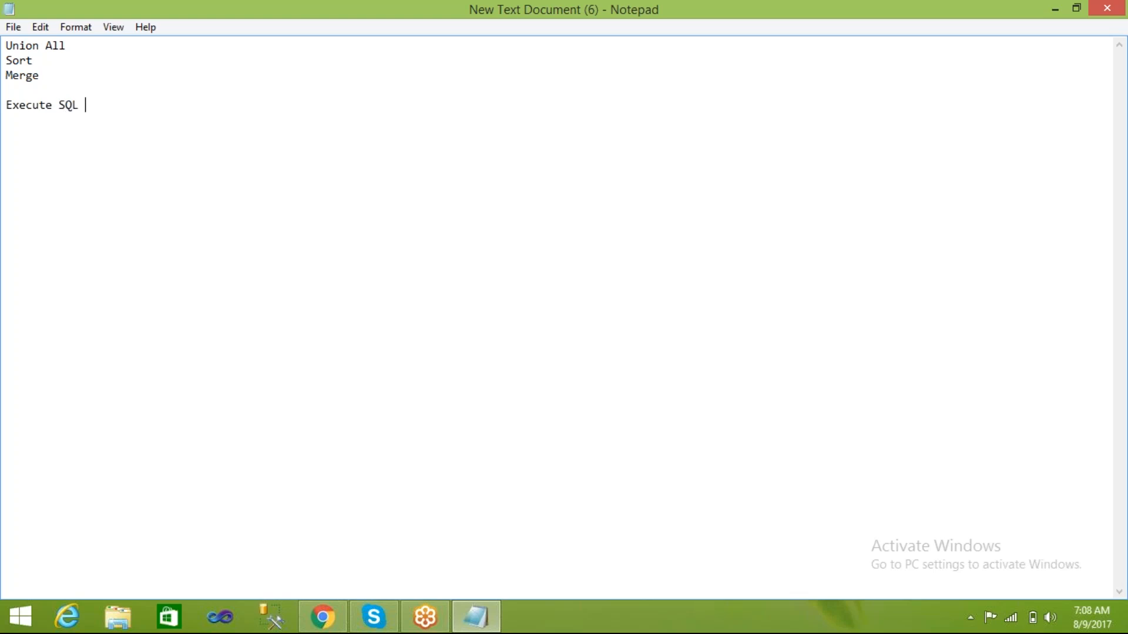
pyautogui.press('Return')
pyautogui.press('Return')
pyautogui.write('Precedence Con')
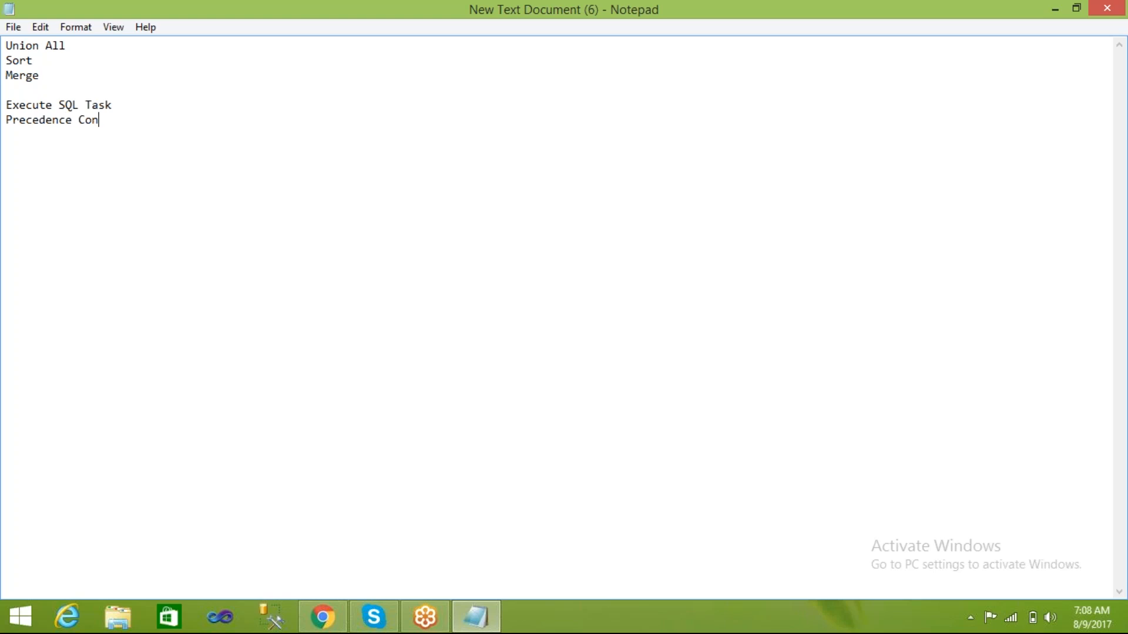
pyautogui.write('straints')
# - Below a dashed separator, list "1.Update the record" and "2.Insert the record", and close the list with another dashed line
pyautogui.press('Return')
pyautogui.write('--------------------------------')
pyautogui.write('1.')
pyautogui.write('Update ')
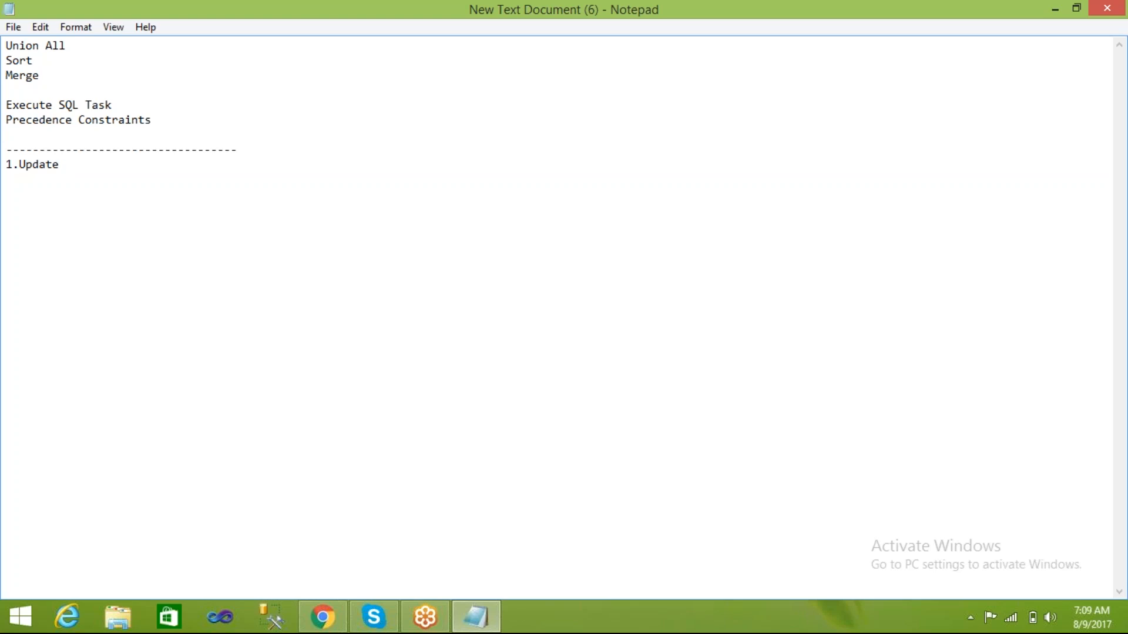
pyautogui.write('the record')
pyautogui.press('Return')
pyautogui.write('2.')
pyautogui.write('Insert')
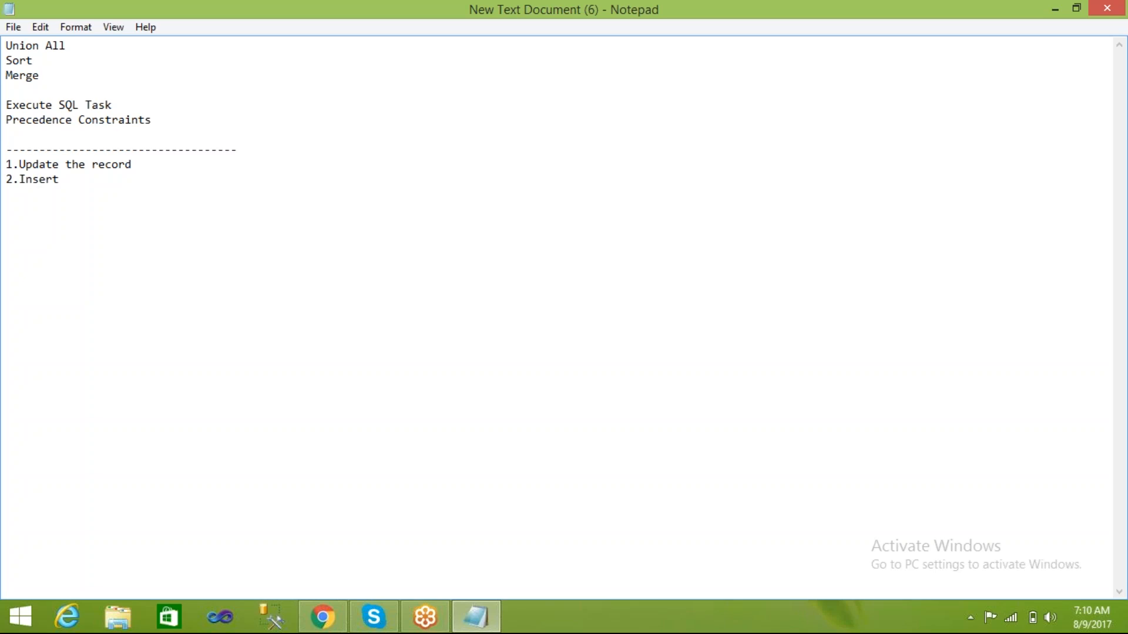
pyautogui.write(' the record')
pyautogui.press('Return')
pyautogui.write('-------------')
pyautogui.click(148, 165)
pyautogui.write(',')
pyautogui.press('BackSpace')
pyautogui.press('BackSpace')
pyautogui.press('BackSpace')
# - Write "Look Up Transformation -->" on a new line below the second dashed separator
pyautogui.click(105, 210)
pyautogui.press('Return')
pyautogui.write('Look Up Tr')
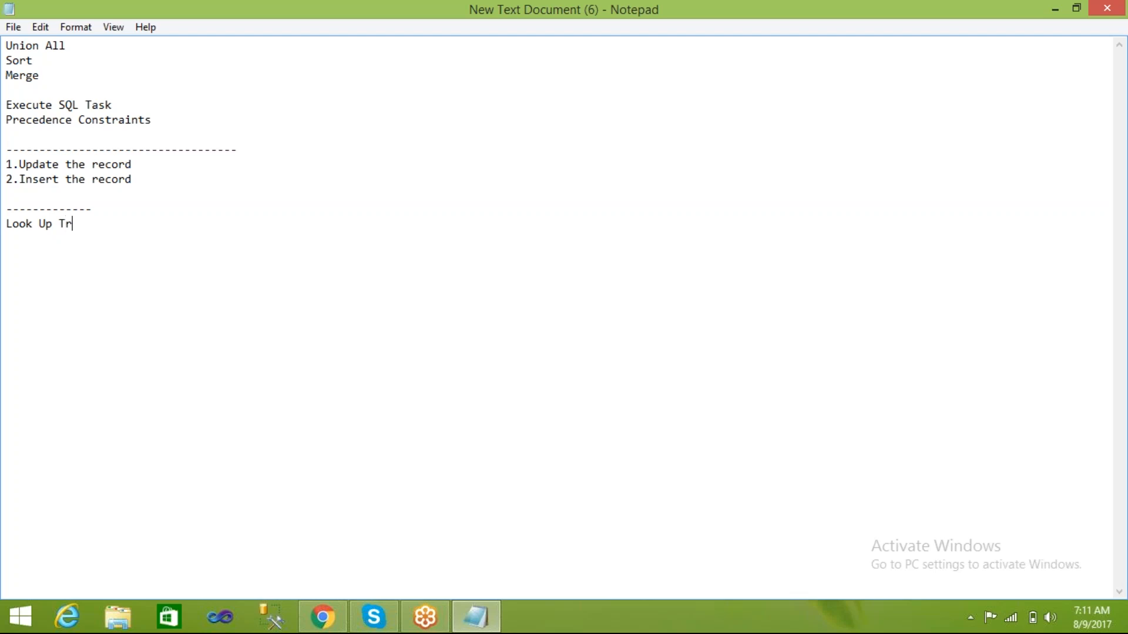
pyautogui.write('ansformation  -->')
# - Open the New Microsoft Office Excel Worksheet file from the desktop and show cell D5 on Sheet2
pyautogui.press('super+d')
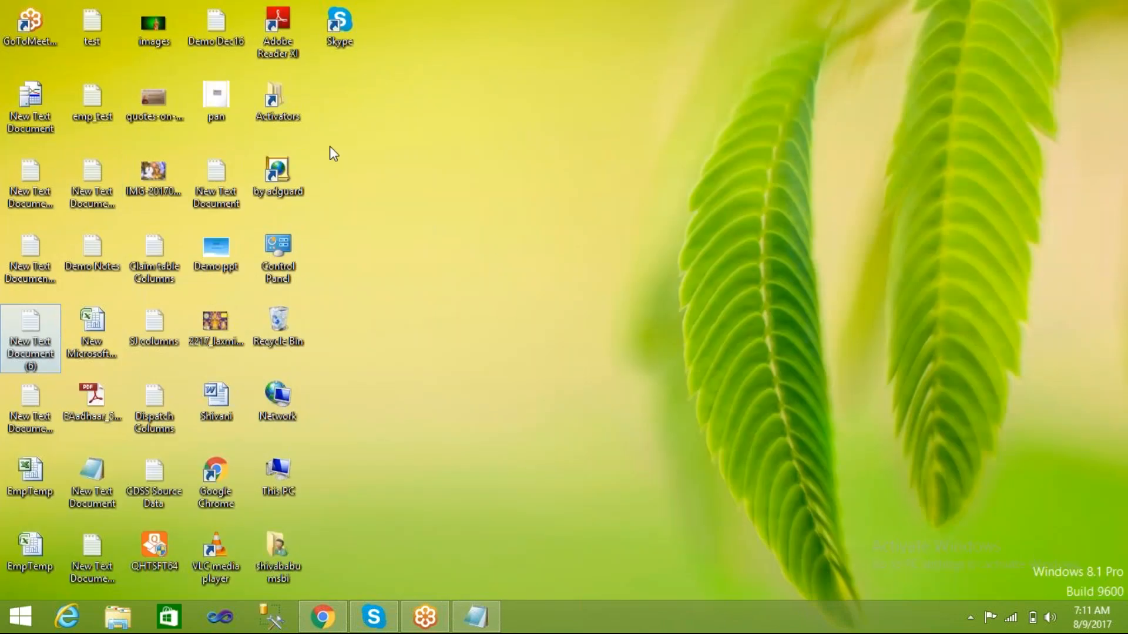
pyautogui.click(91, 319)
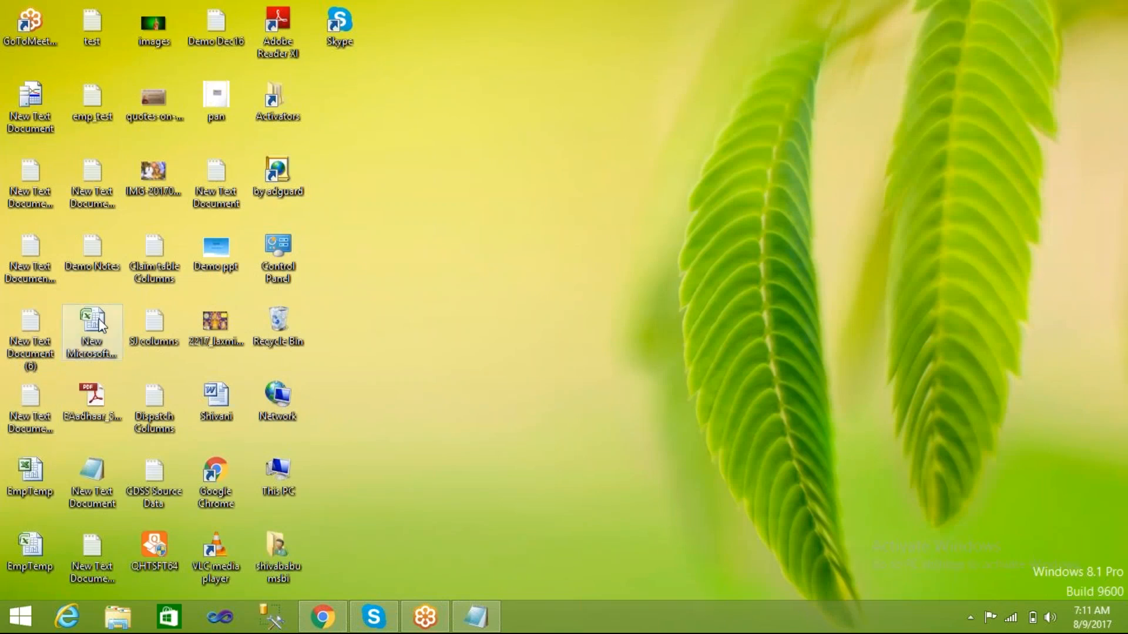
pyautogui.doubleClick(92, 326)
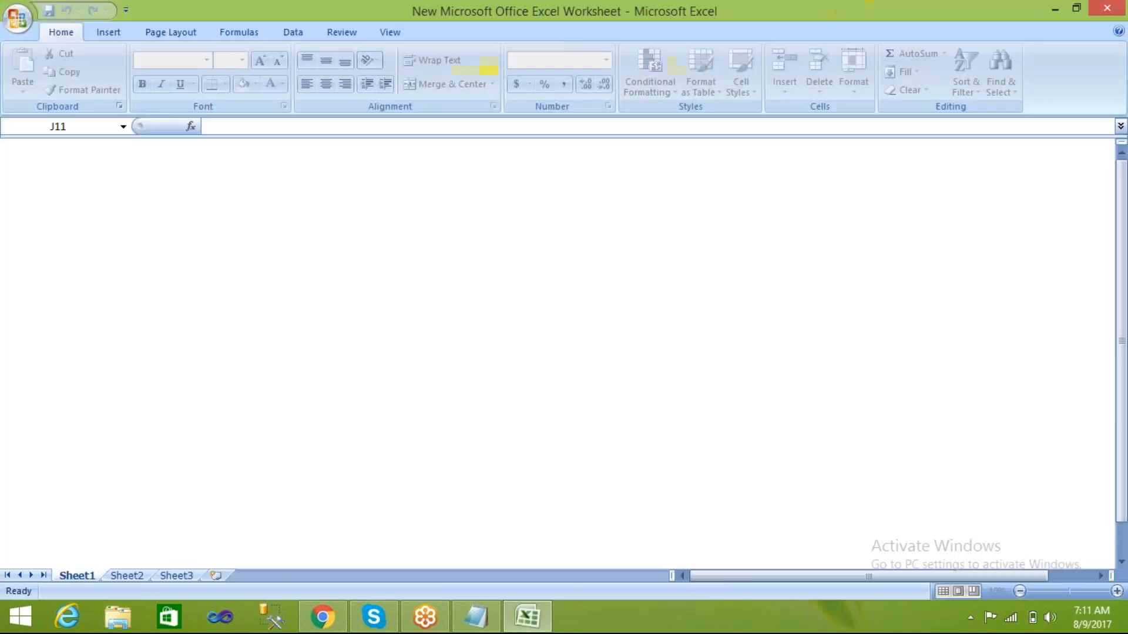
pyautogui.click(138, 578)
pyautogui.click(172, 576)
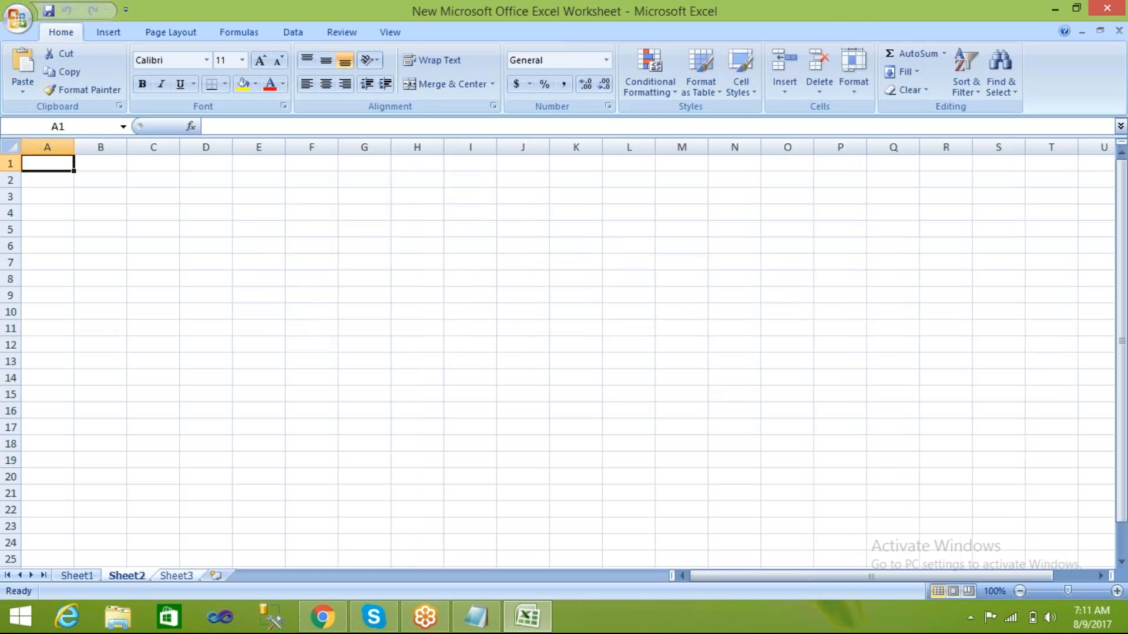
pyautogui.click(128, 577)
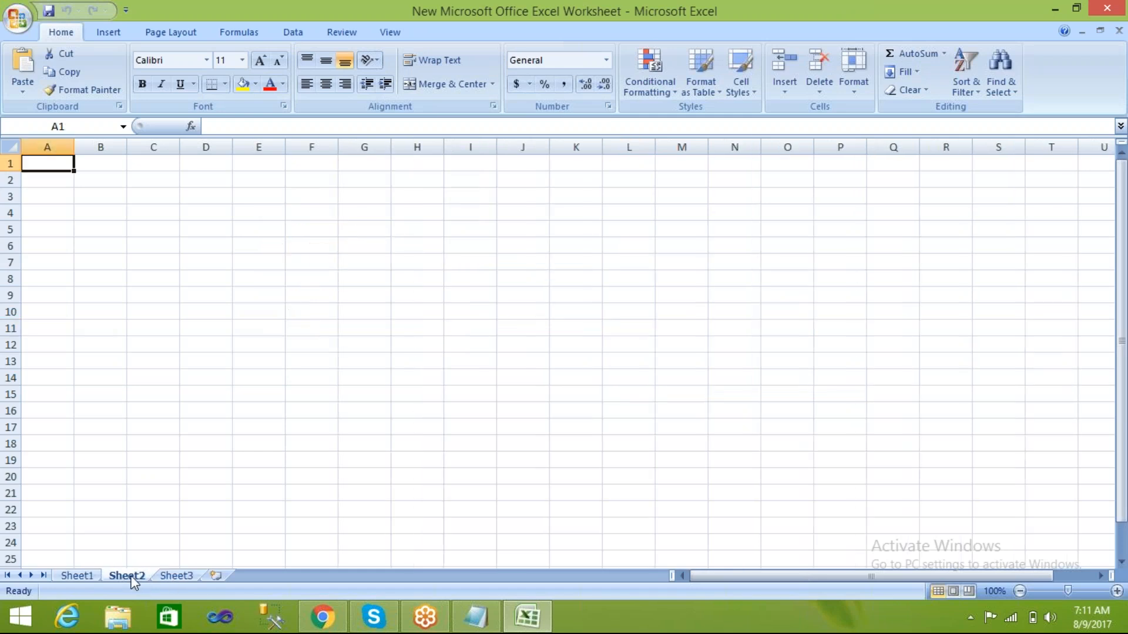
pyautogui.click(201, 235)
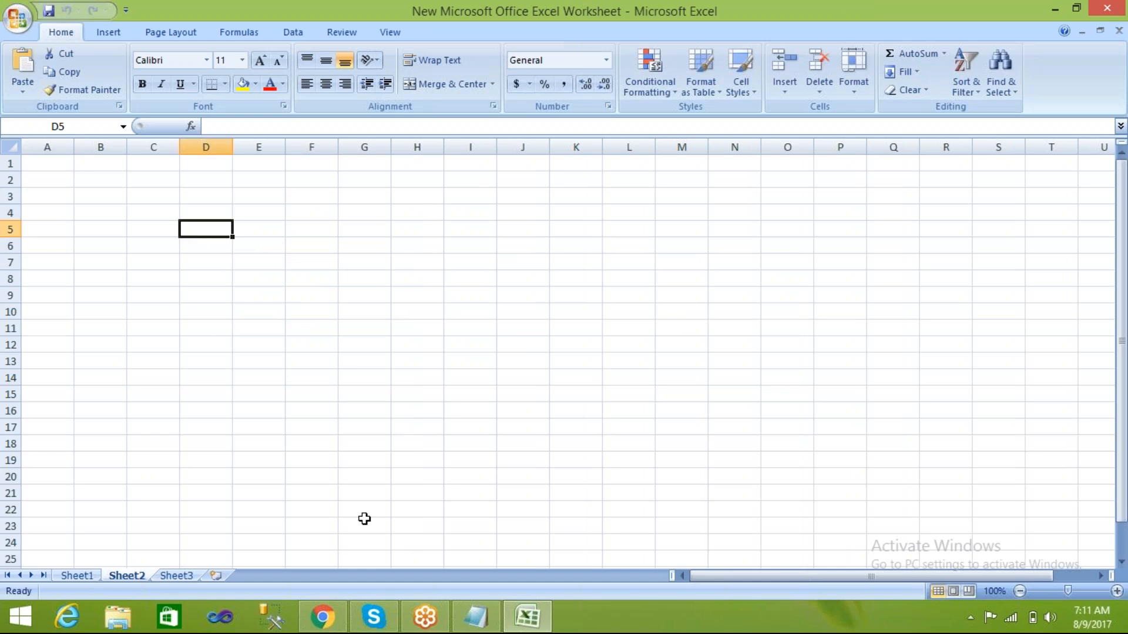
# - Switch back to the Notepad notes and add two line breaks after the Look Up Transformation line
pyautogui.click(477, 618)
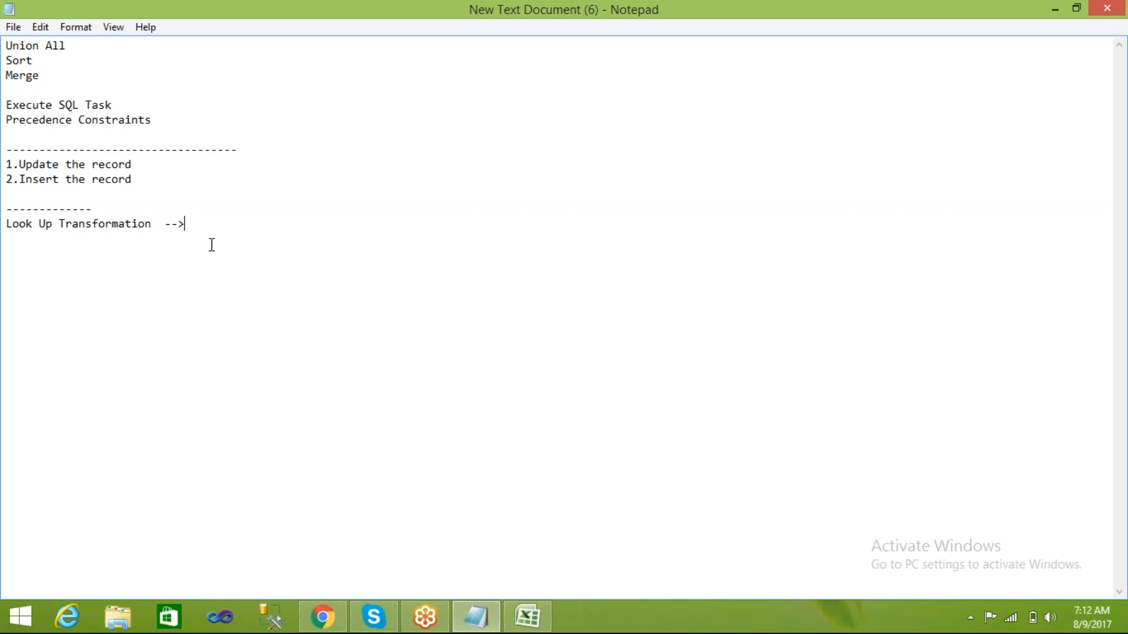
pyautogui.press('Return')
pyautogui.press('Return')
# - Open the Solution_Sobi Visual Studio solution from the Solution_Sobi folder on Local Disk (E:)
pyautogui.click(126, 625)
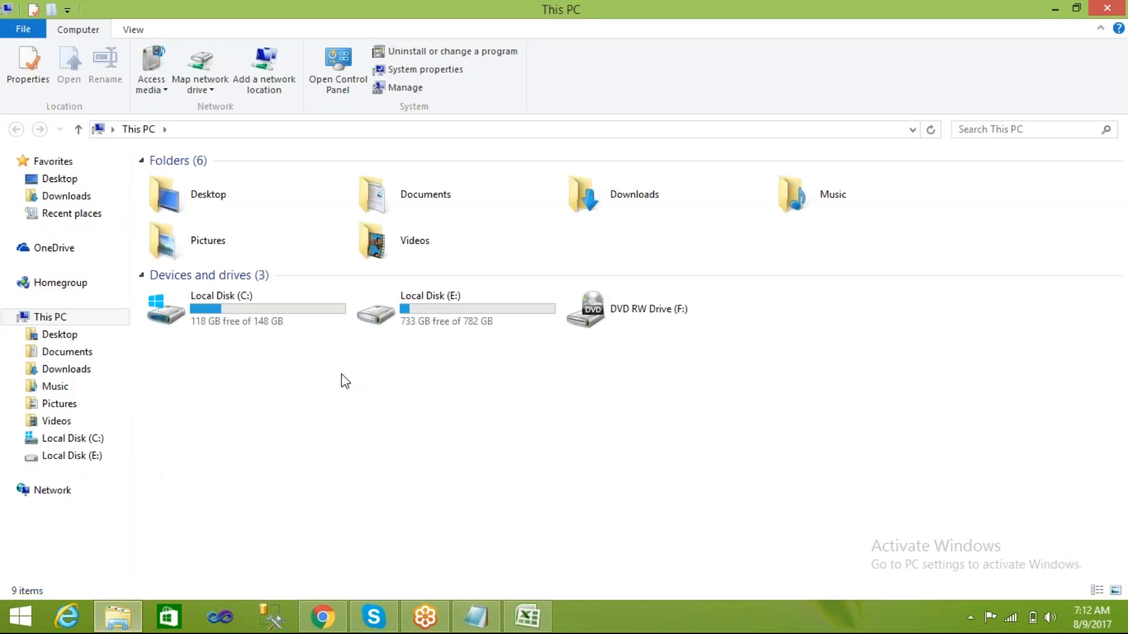
pyautogui.click(465, 310)
pyautogui.doubleClick(465, 308)
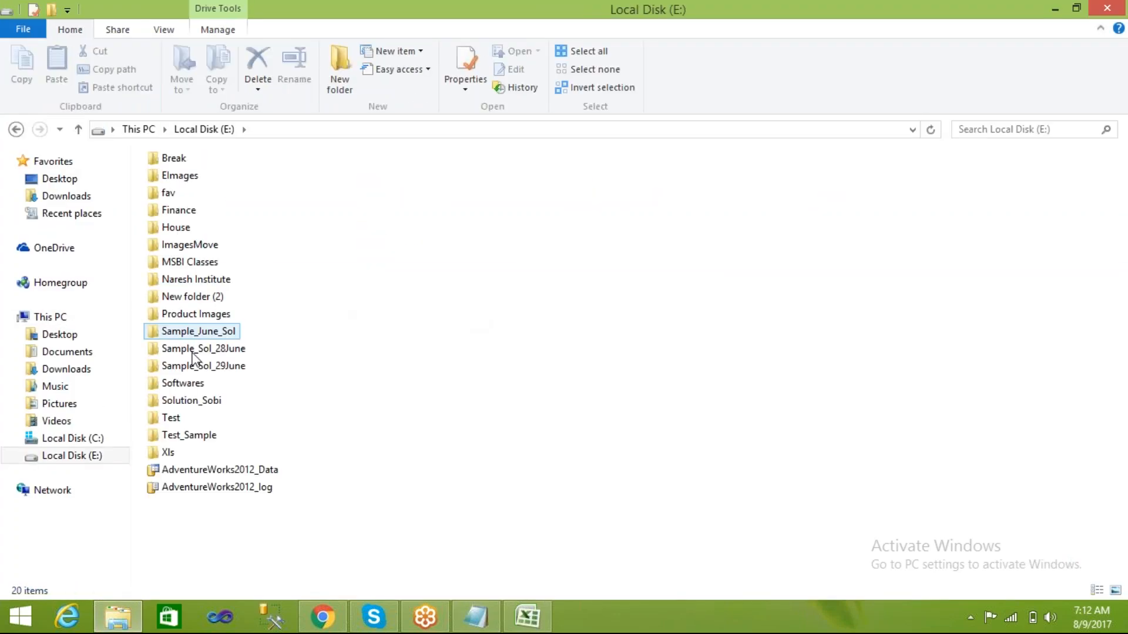
pyautogui.doubleClick(191, 401)
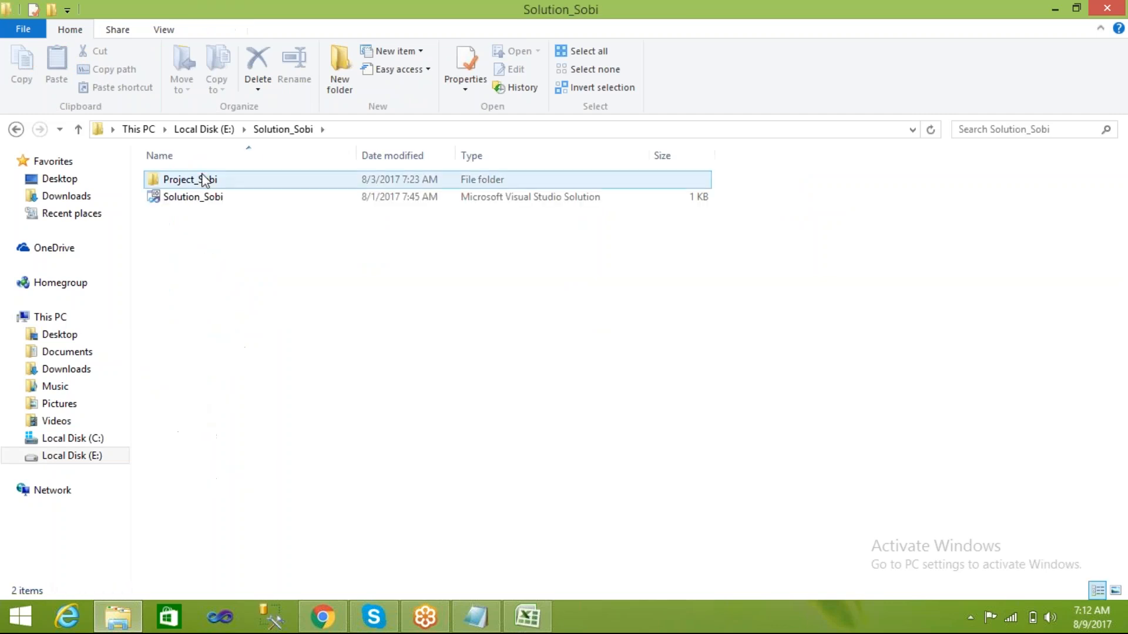
pyautogui.click(201, 197)
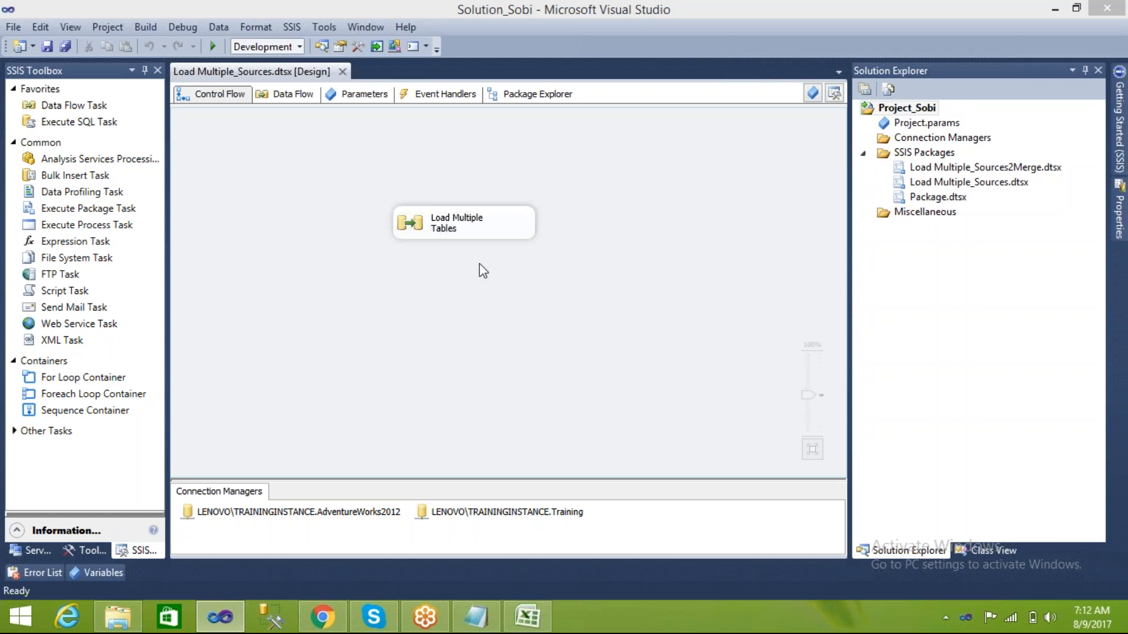
# - Close the open Load Multiple_Sources.dtsx package designer
pyautogui.click(342, 71)
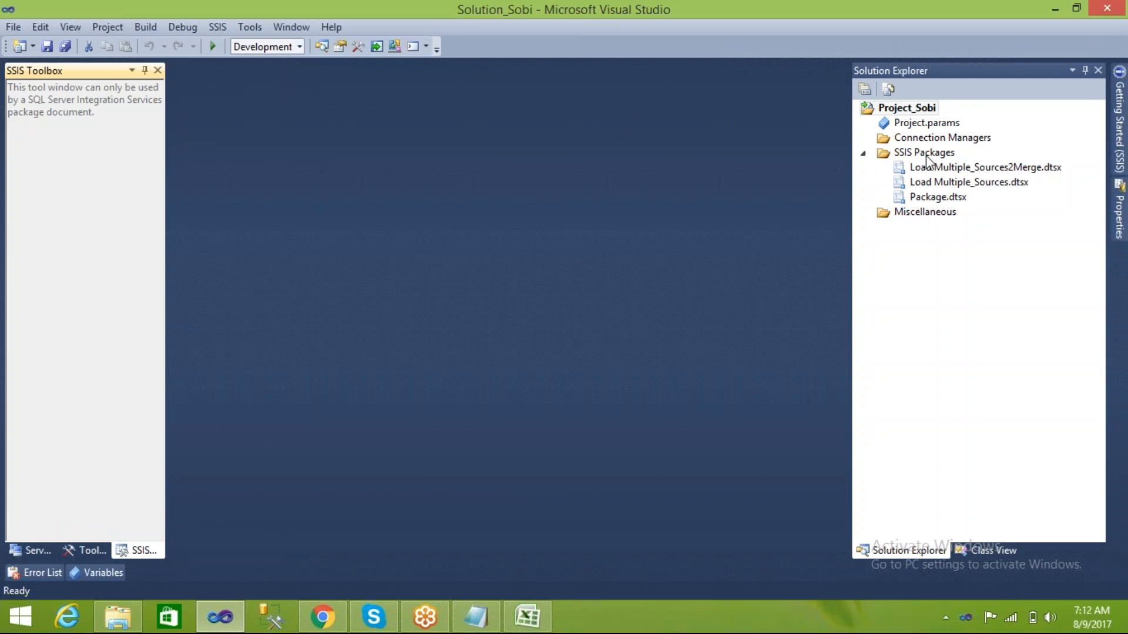
pyautogui.rightClick(927, 154)
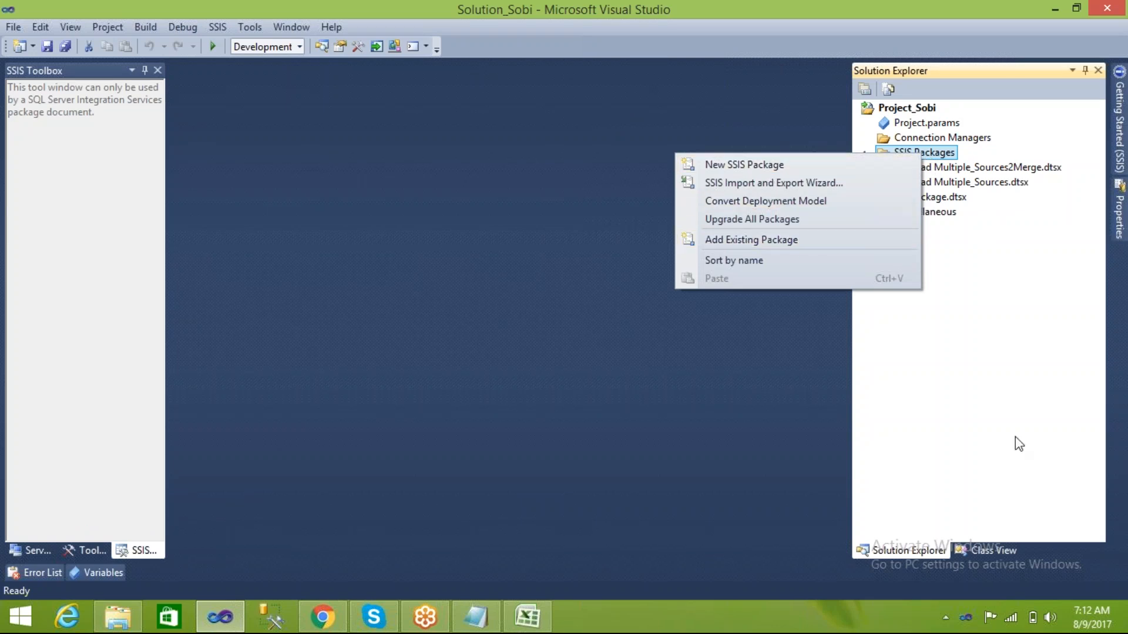
pyautogui.click(949, 428)
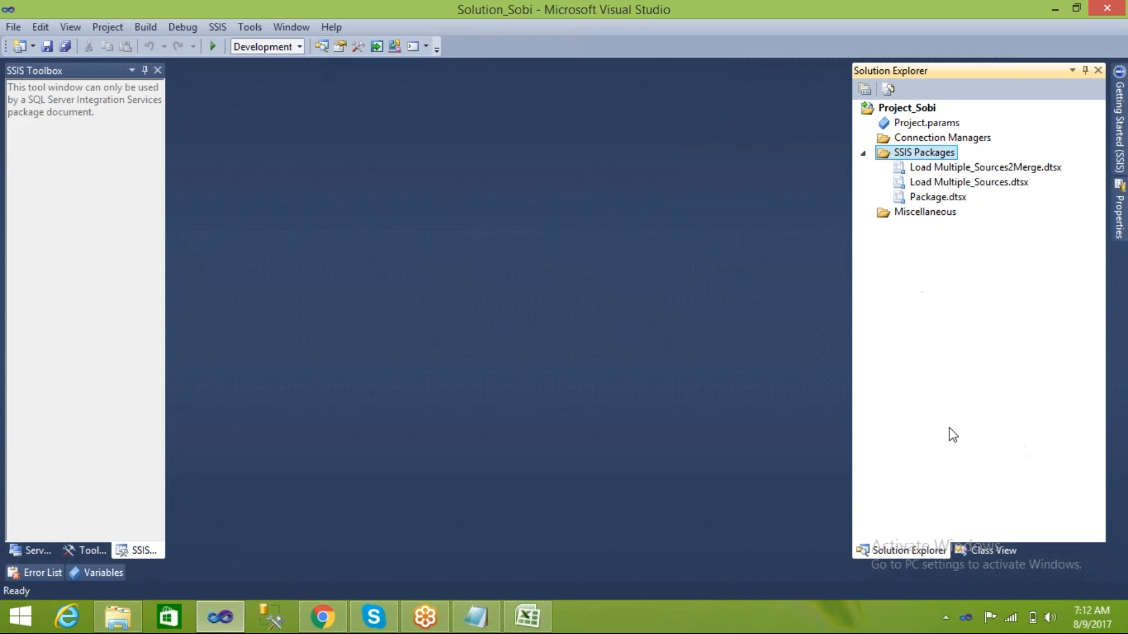
# - Duplicate the Load Multiple_Sources.dtsx package within the project's SSIS packages
pyautogui.click(931, 184)
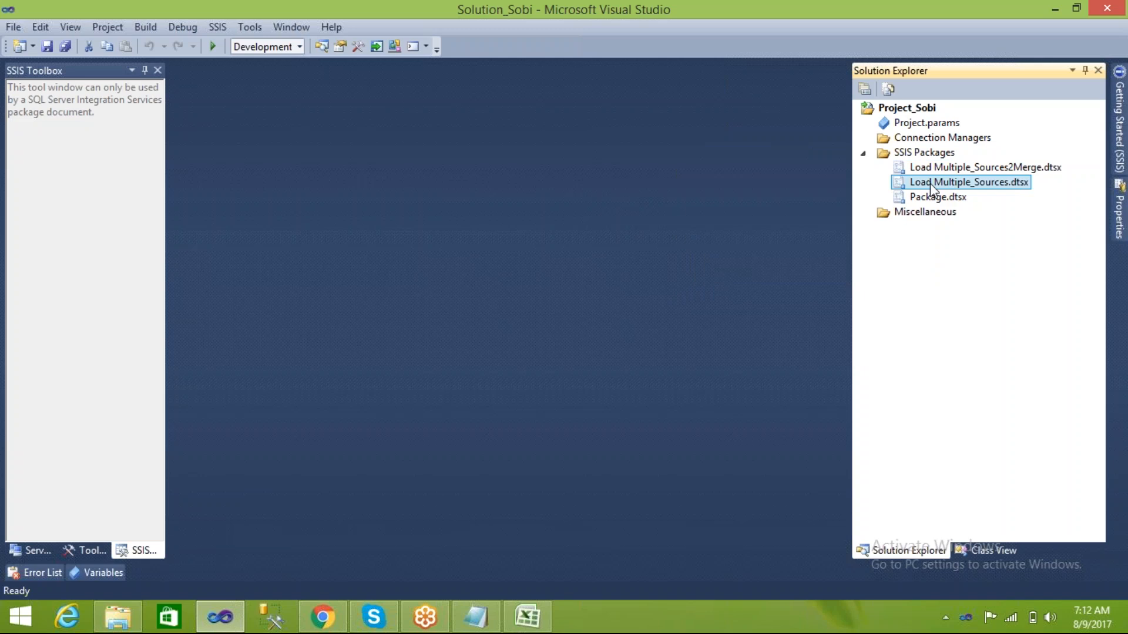
pyautogui.hotkey('ctrl', 'c')
pyautogui.hotkey('ctrl', 'v')
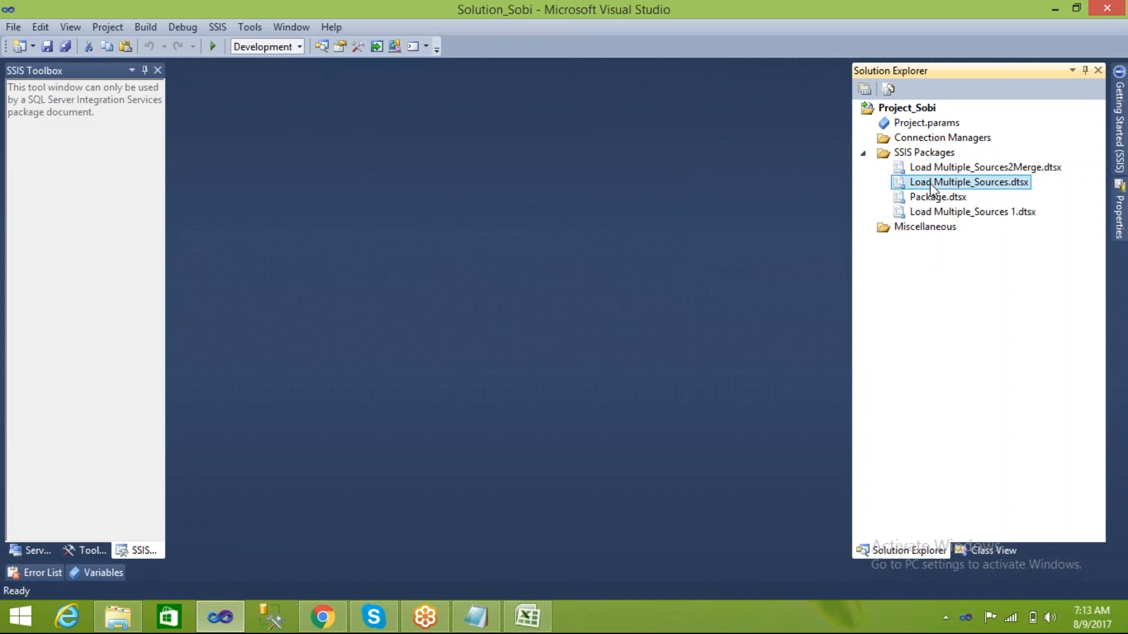
# - Rename the copied package as Load_data_LookUp.dtsx
pyautogui.click(966, 212)
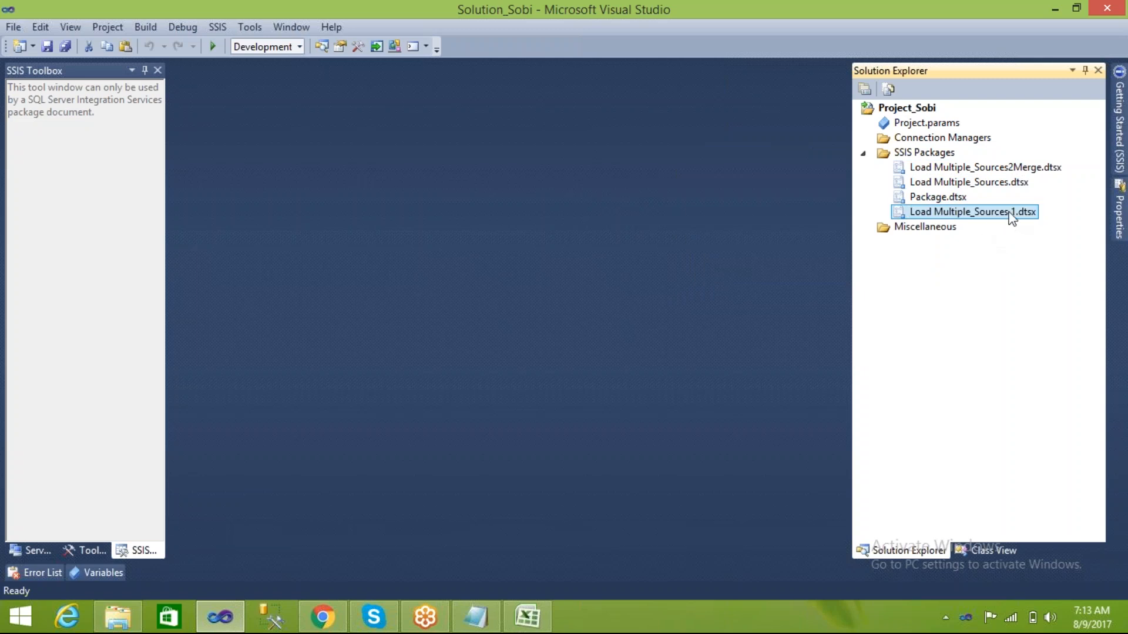
pyautogui.click(1018, 215)
pyautogui.click(1016, 213)
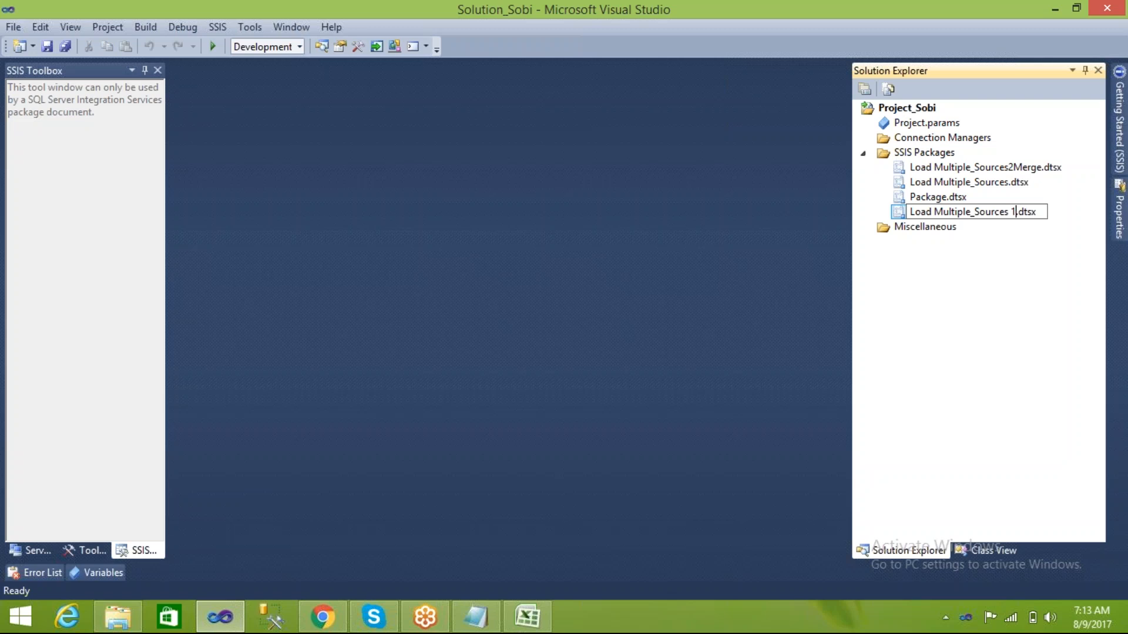
pyautogui.press('BackSpace')
pyautogui.press('BackSpace')
pyautogui.press('BackSpace')
pyautogui.press('BackSpace')
pyautogui.press('BackSpace')
pyautogui.press('BackSpace')
pyautogui.press('BackSpace')
pyautogui.press('BackSpace')
pyautogui.press('BackSpace')
pyautogui.press('BackSpace')
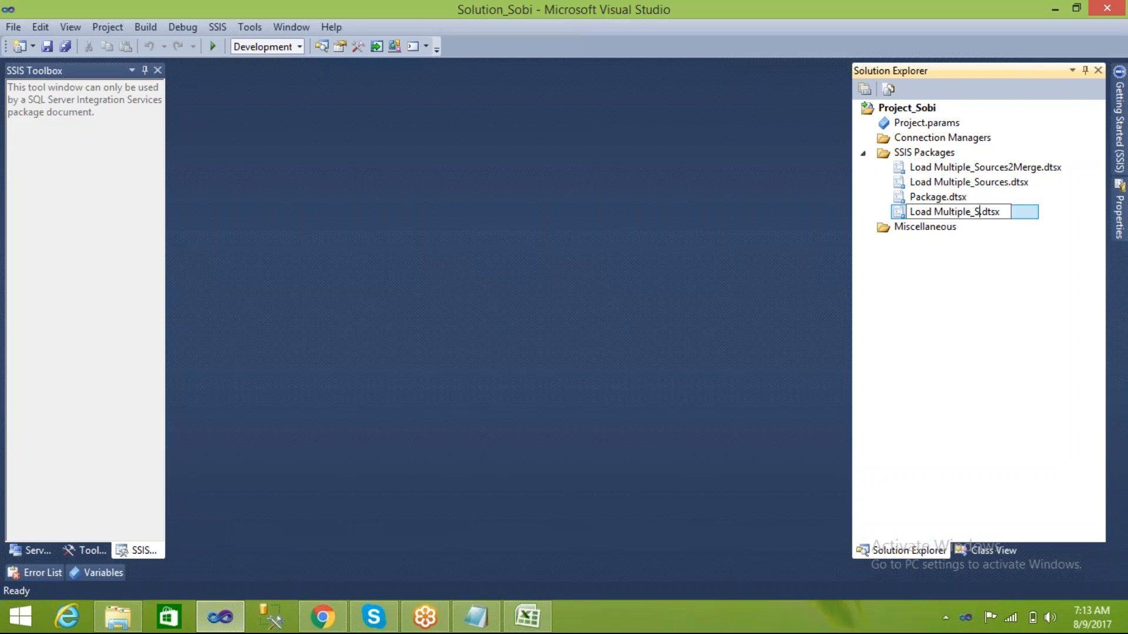
pyautogui.press('BackSpace')
pyautogui.press('BackSpace')
pyautogui.press('BackSpace')
pyautogui.press('BackSpace')
pyautogui.press('BackSpace')
pyautogui.press('BackSpace')
pyautogui.press('BackSpace')
pyautogui.press('BackSpace')
pyautogui.press('BackSpace')
pyautogui.press('BackSpace')
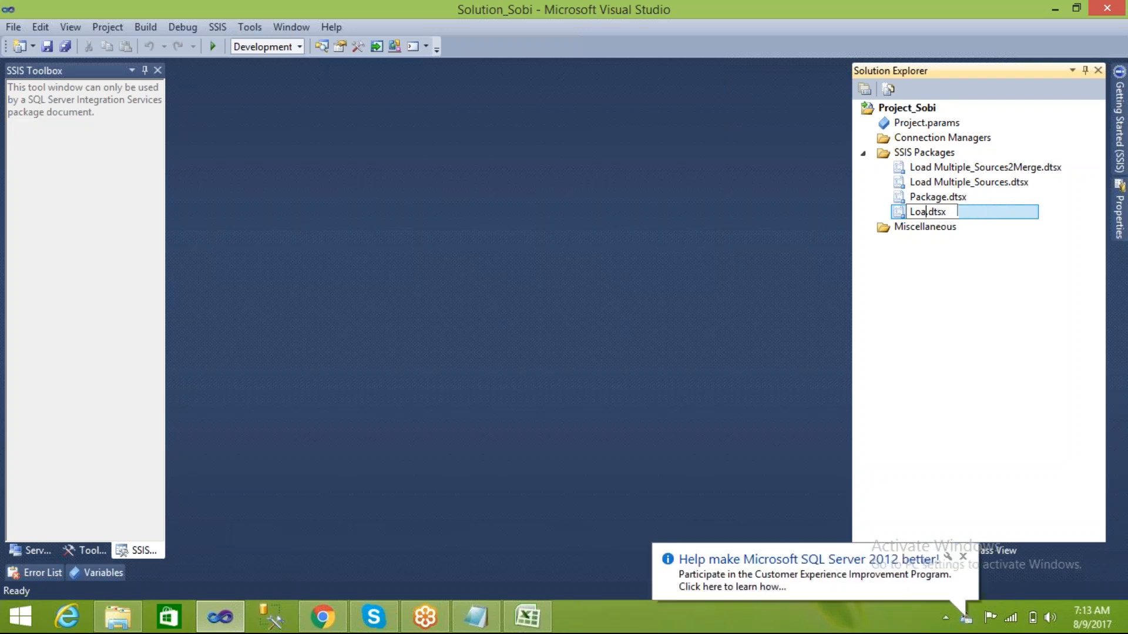
pyautogui.write('d_data')
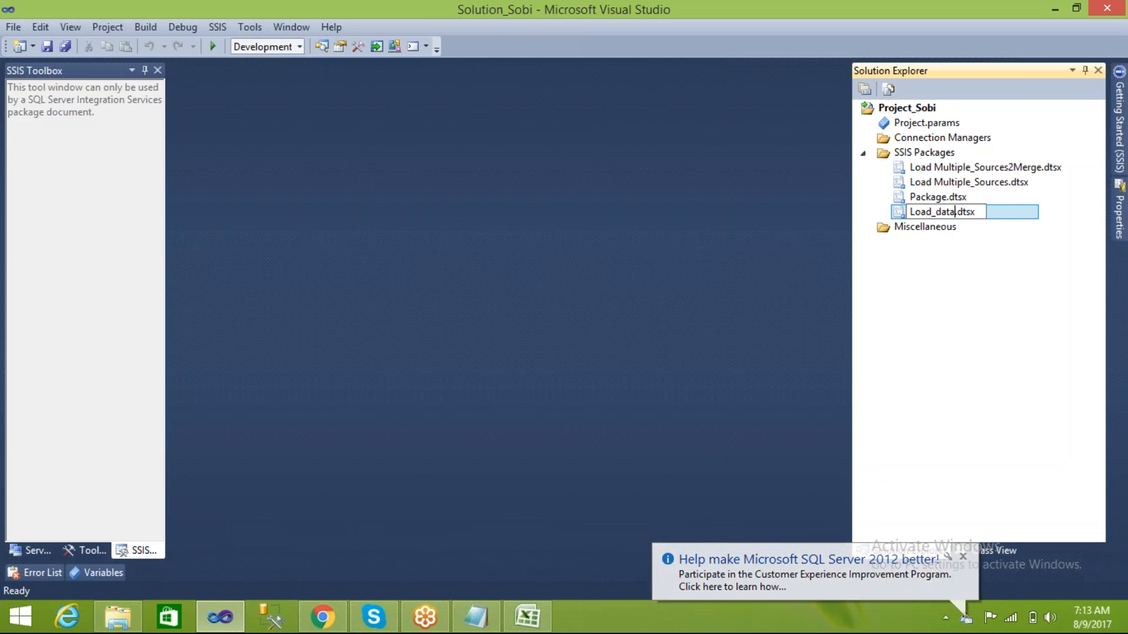
pyautogui.write('_L')
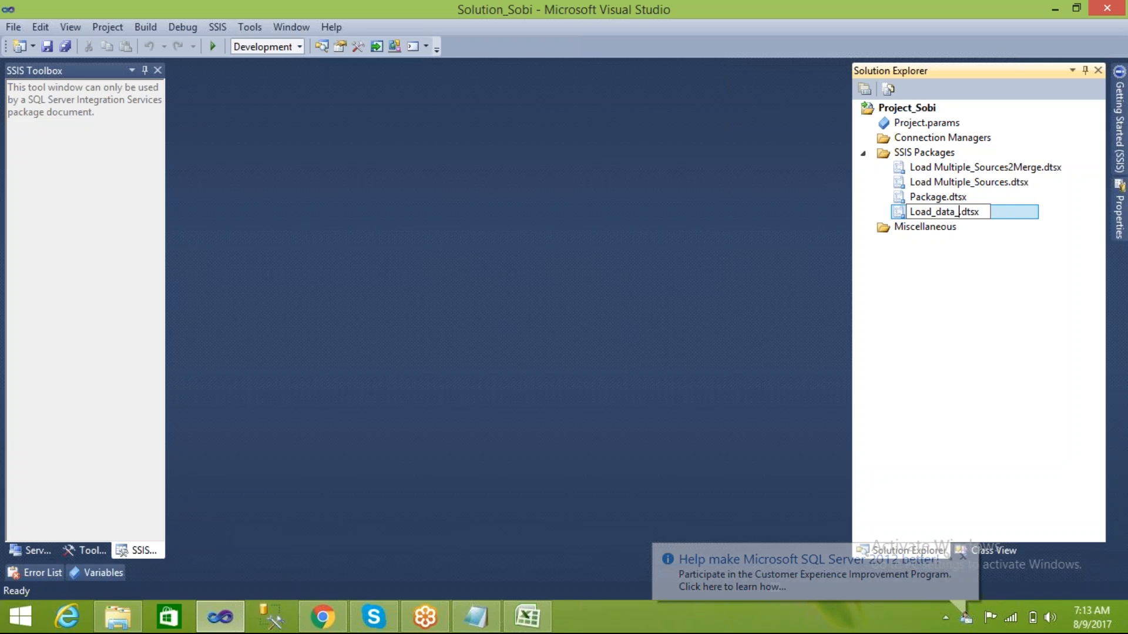
pyautogui.write('ookUp')
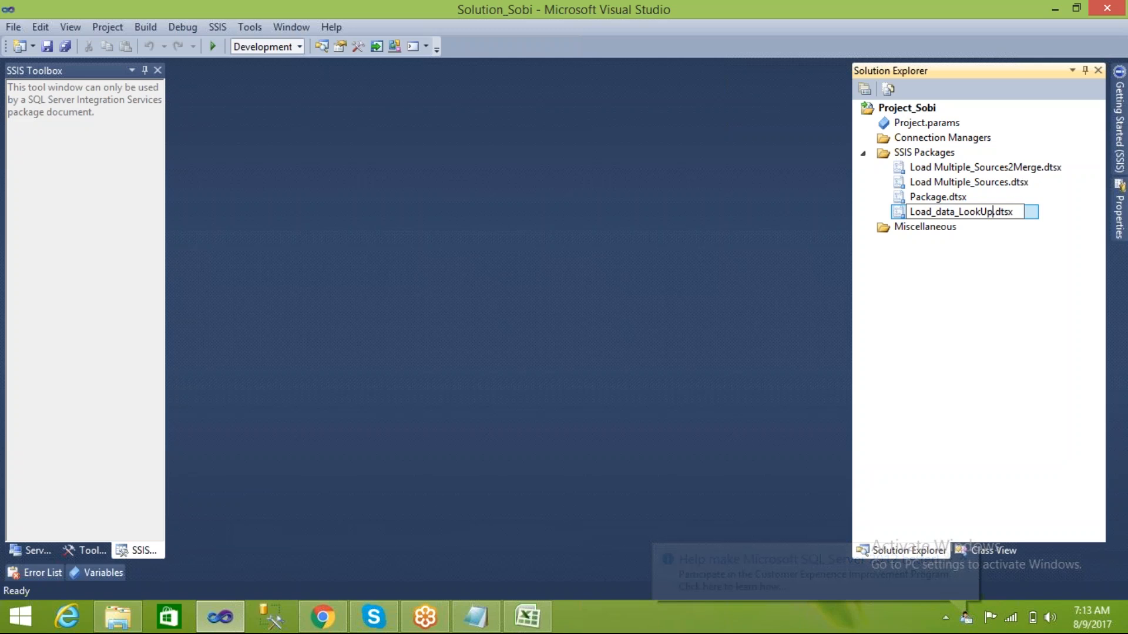
pyautogui.press('Return')
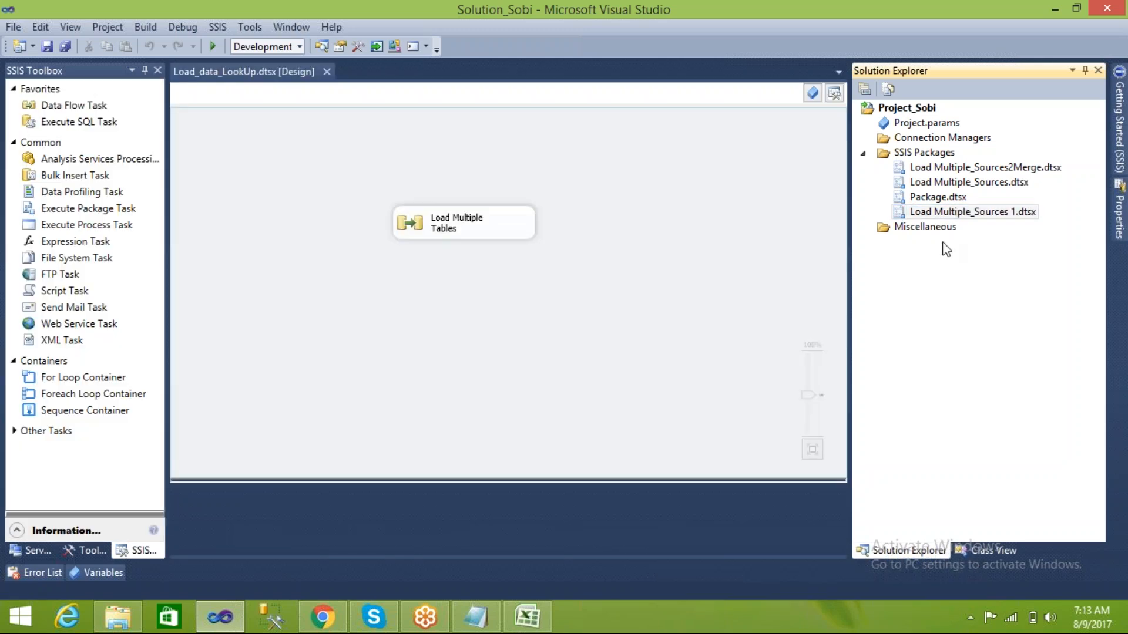
# - Replace the Load Multiple Tables task in the control flow with a new Data Flow Task
pyautogui.click(413, 229)
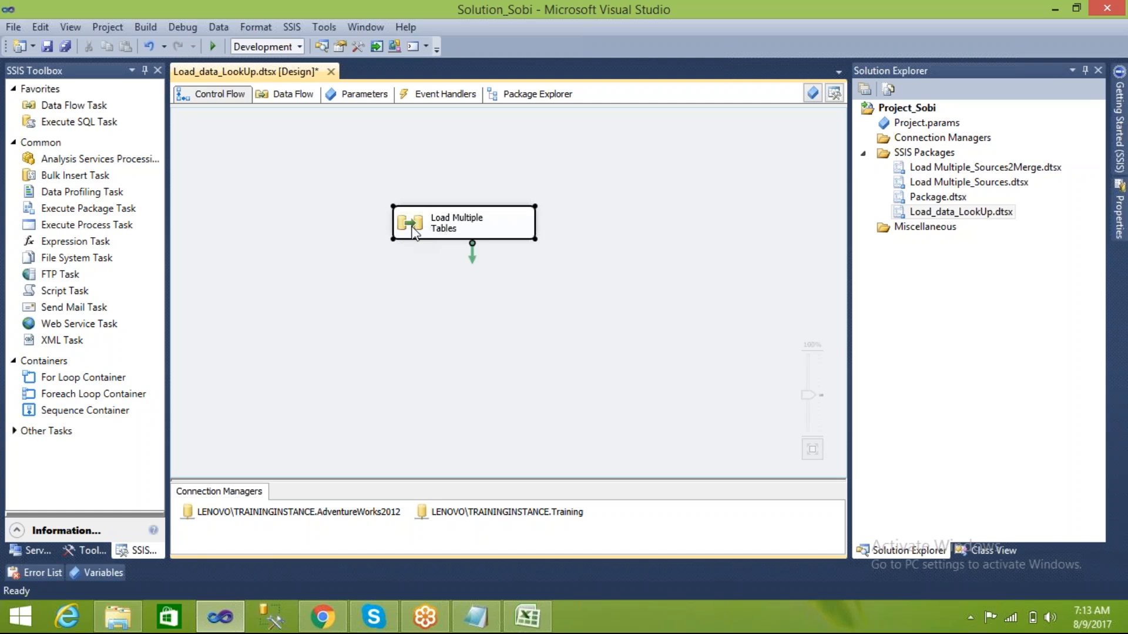
pyautogui.press('Delete')
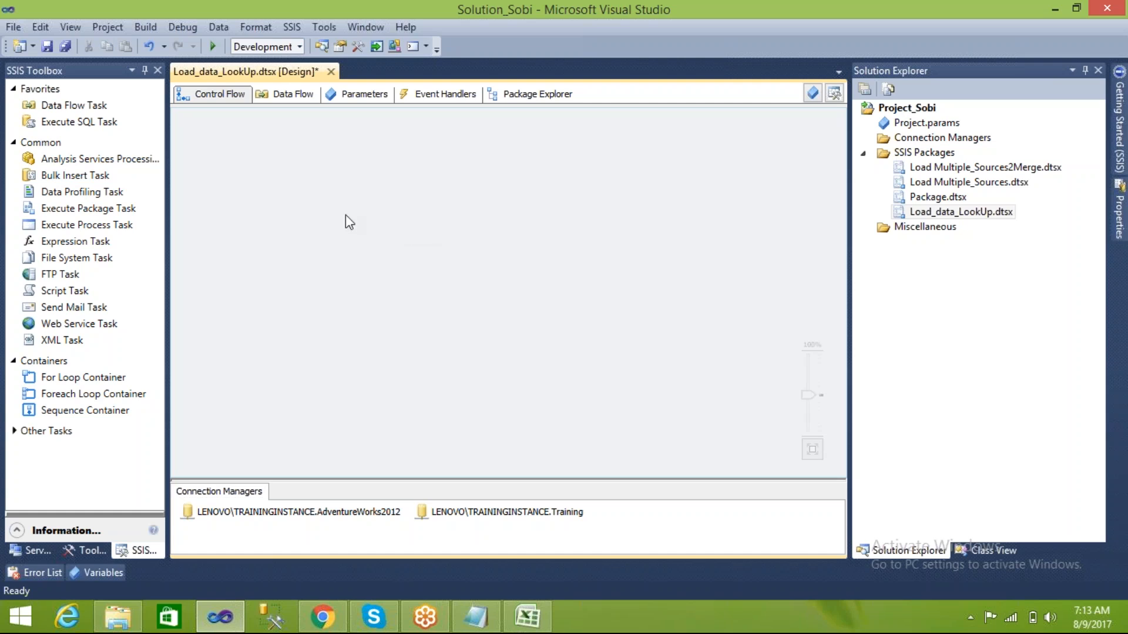
pyautogui.moveTo(82, 105); pyautogui.dragTo(414, 256)
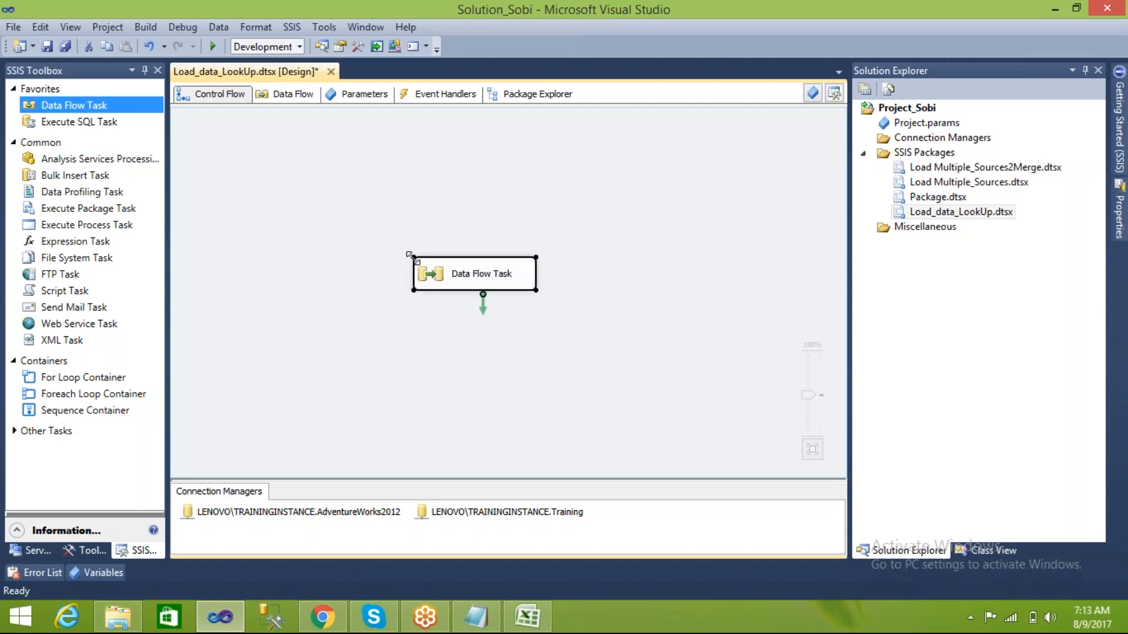
pyautogui.moveTo(436, 274); pyautogui.dragTo(418, 258)
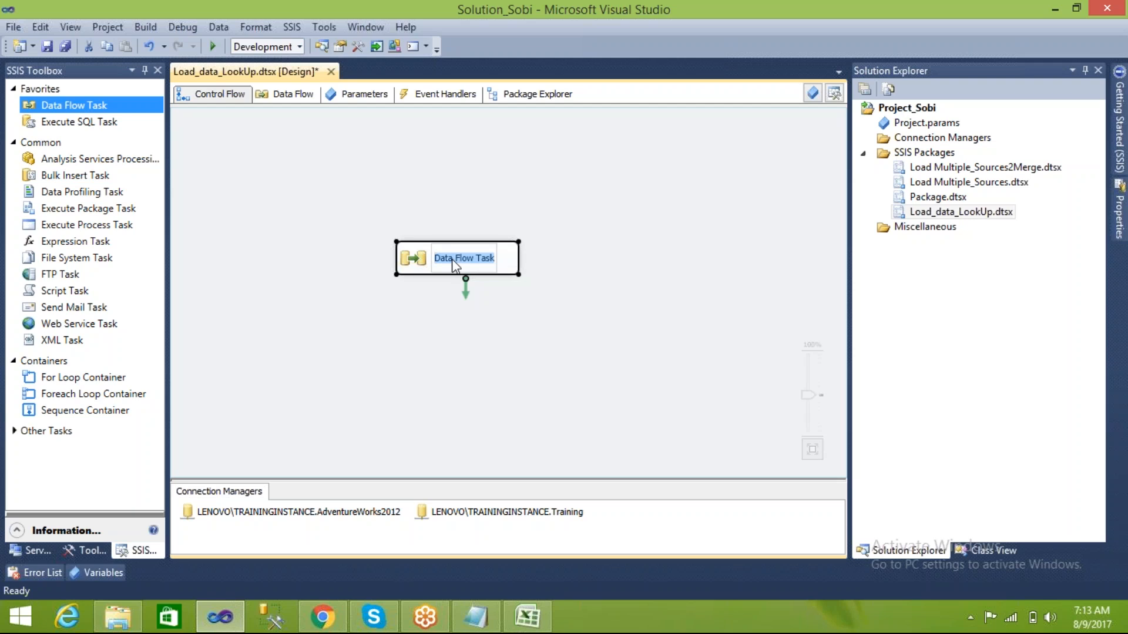
pyautogui.click(446, 307)
pyautogui.click(481, 259)
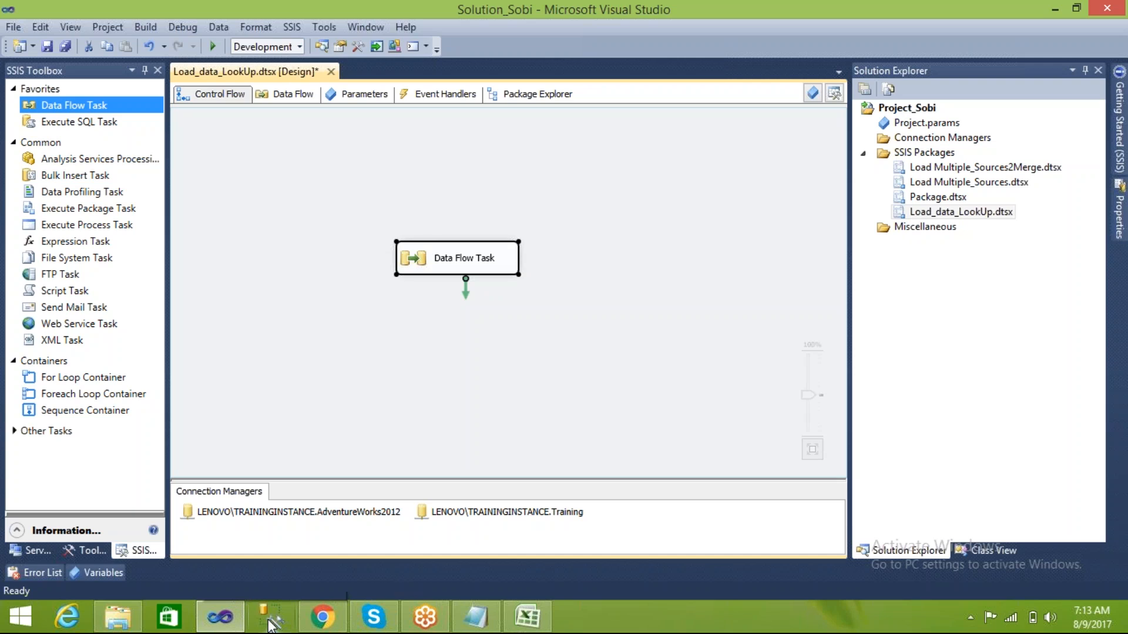
# - Switch to SQL Server Management Studio, connect to LENOVO\TRAININGINSTANCE with Windows Authentication, and expand the Training database
pyautogui.click(632, 627)
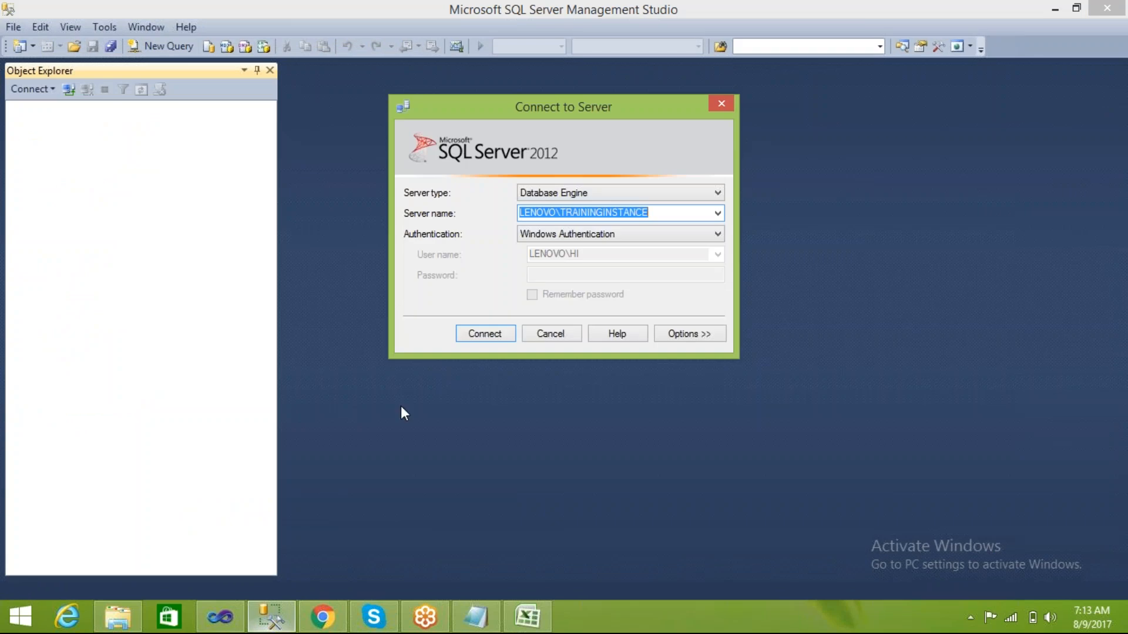
pyautogui.click(479, 334)
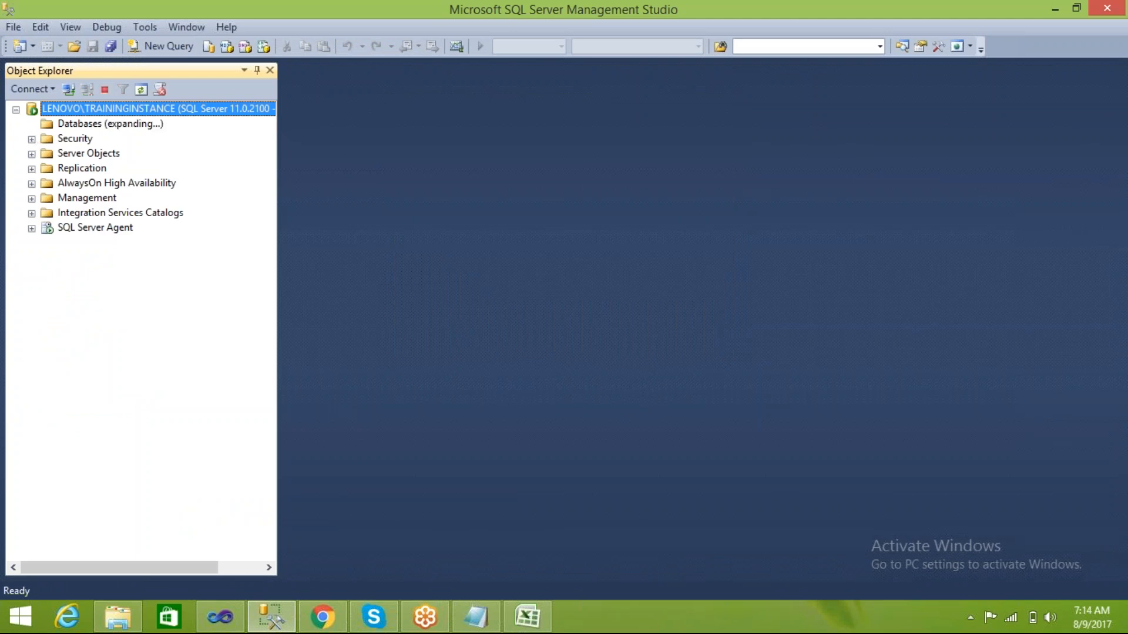
pyautogui.click(32, 124)
pyautogui.click(48, 214)
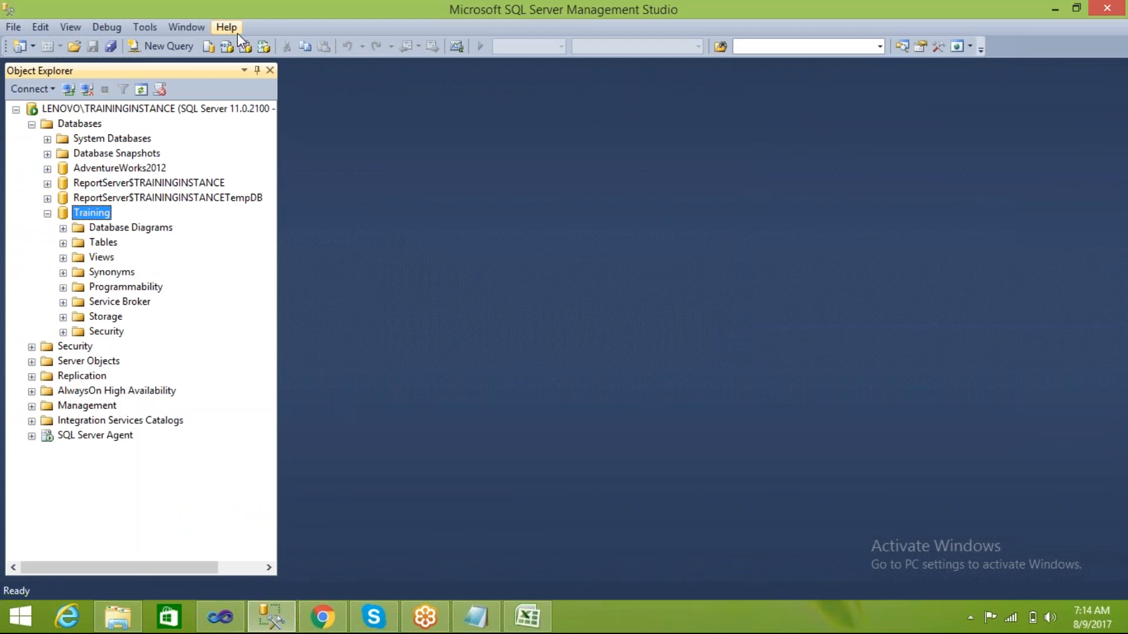
# - Open a new query on the Training database and run a select of all rows from dbo.Employee
pyautogui.click(168, 47)
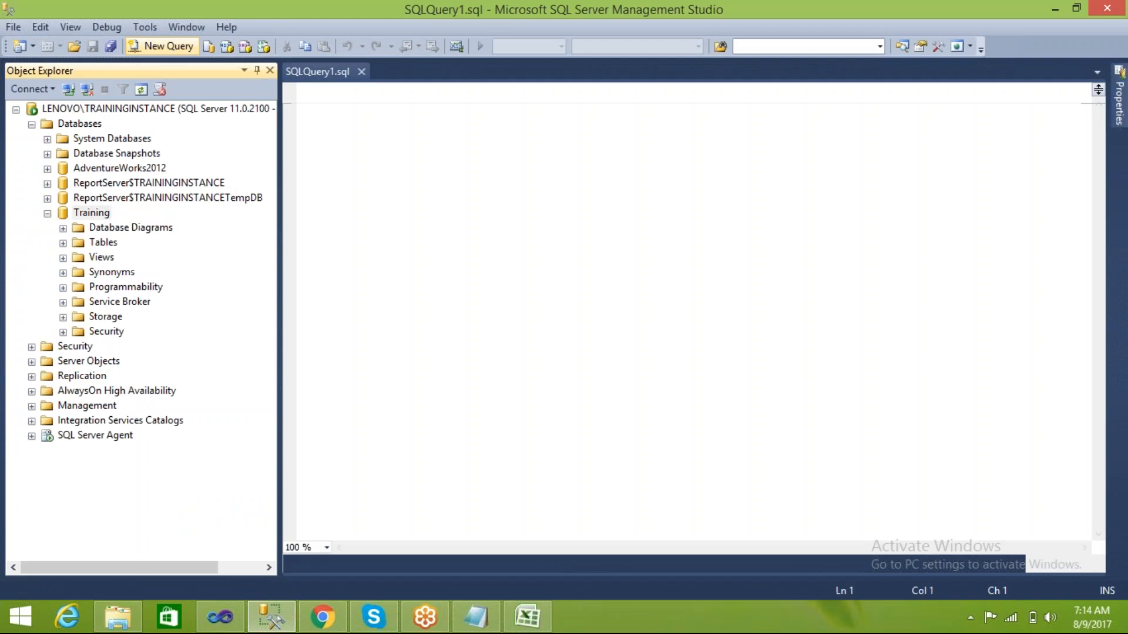
pyautogui.moveTo(279, 258); pyautogui.dragTo(248, 258)
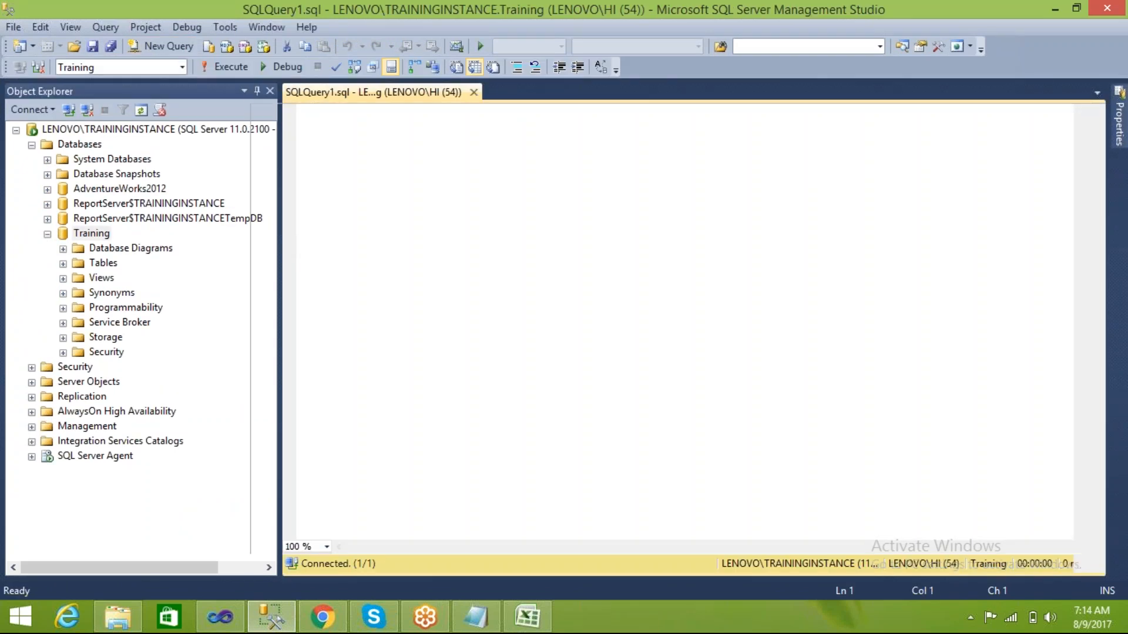
pyautogui.click(64, 264)
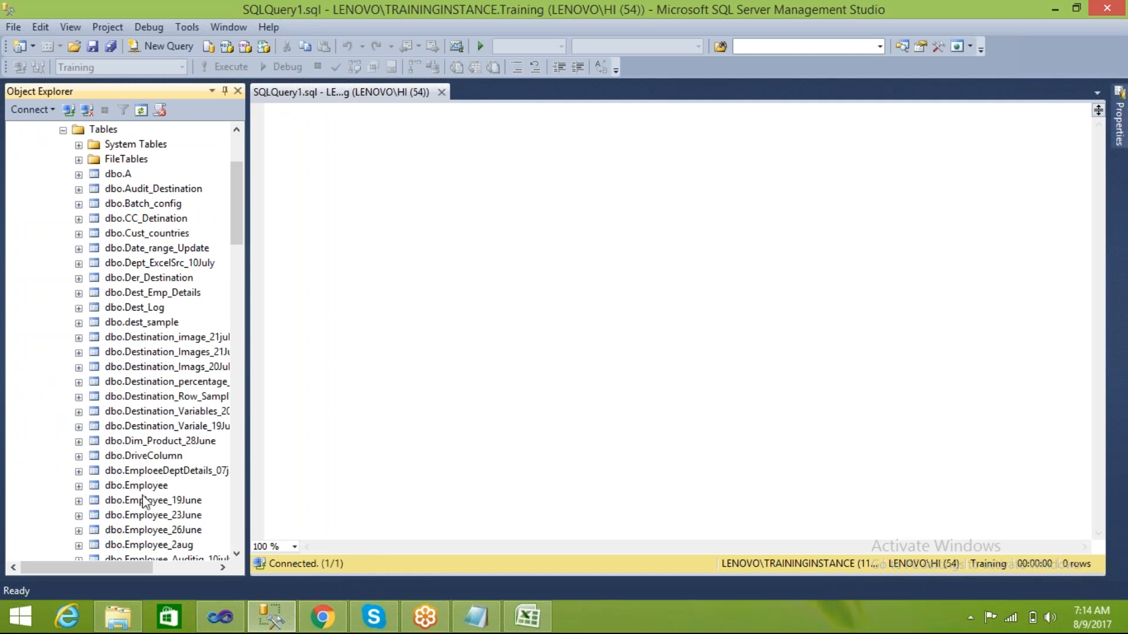
pyautogui.moveTo(146, 488); pyautogui.dragTo(546, 425)
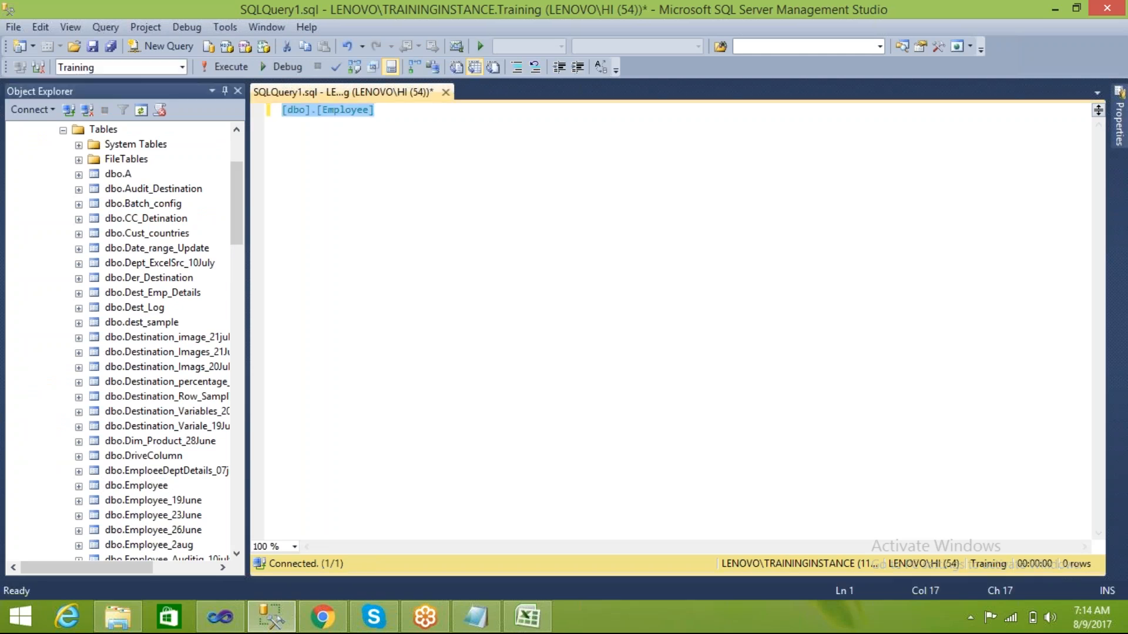
pyautogui.click(282, 110)
pyautogui.write('sel')
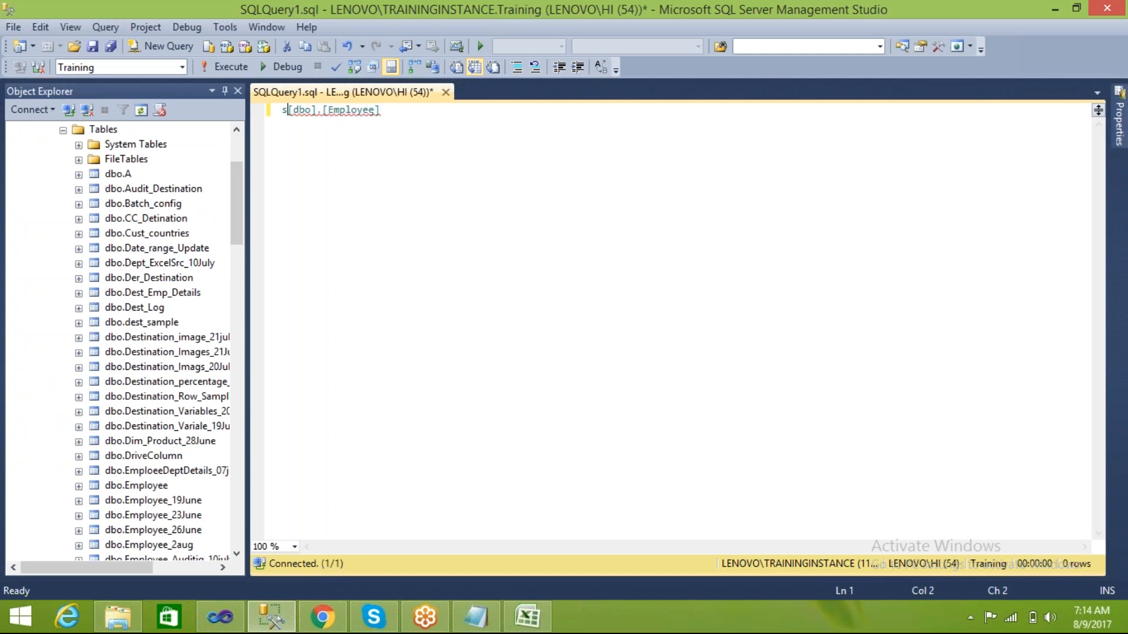
pyautogui.write('ect * ')
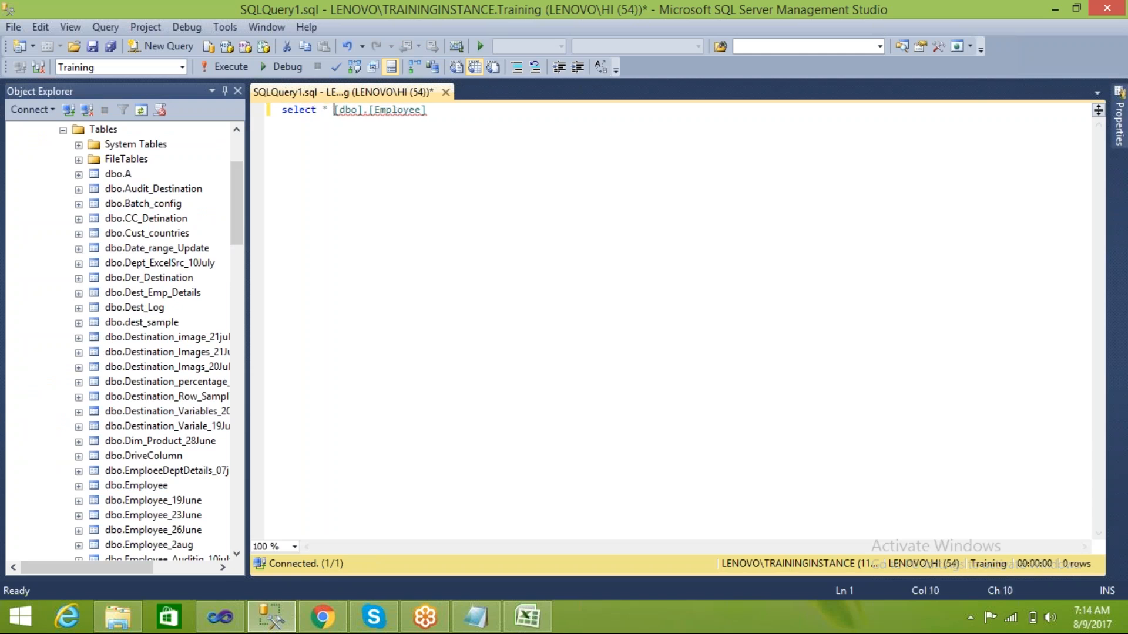
pyautogui.write('from')
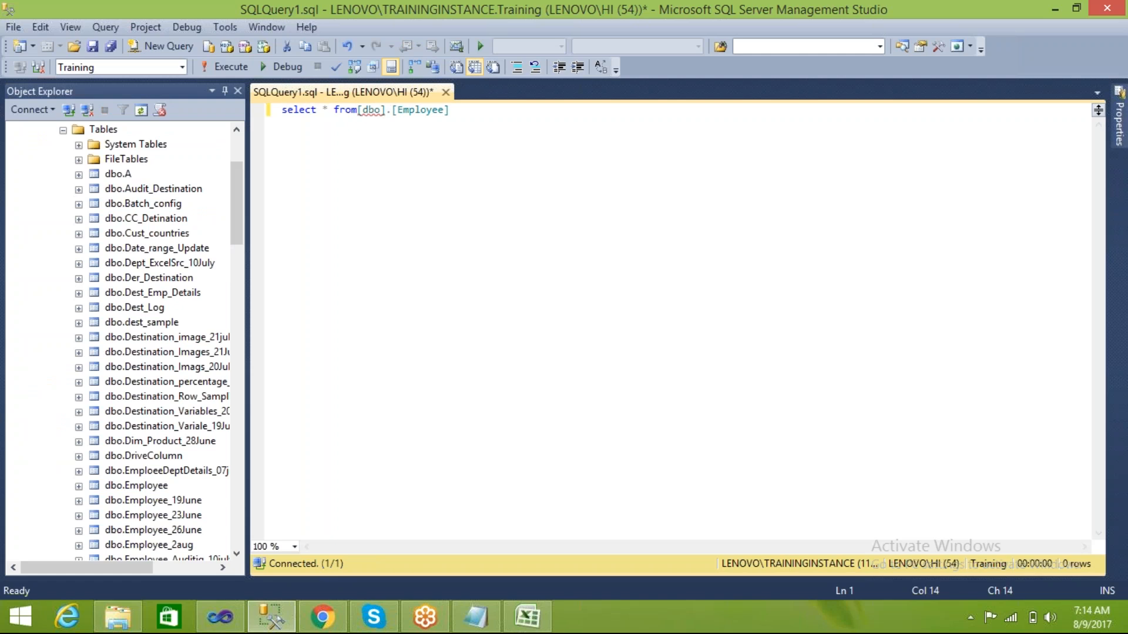
pyautogui.press('F5')
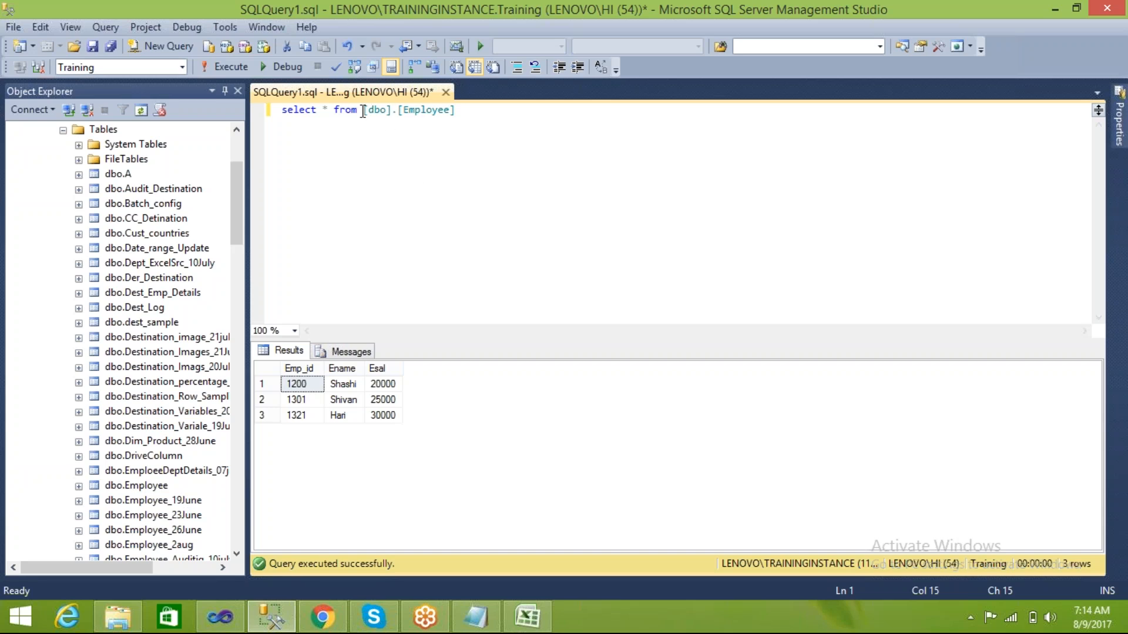
# - Replace the queried table with dbo.Employee_19June and run the select query
pyautogui.moveTo(363, 110); pyautogui.dragTo(469, 113)
pyautogui.press('Delete')
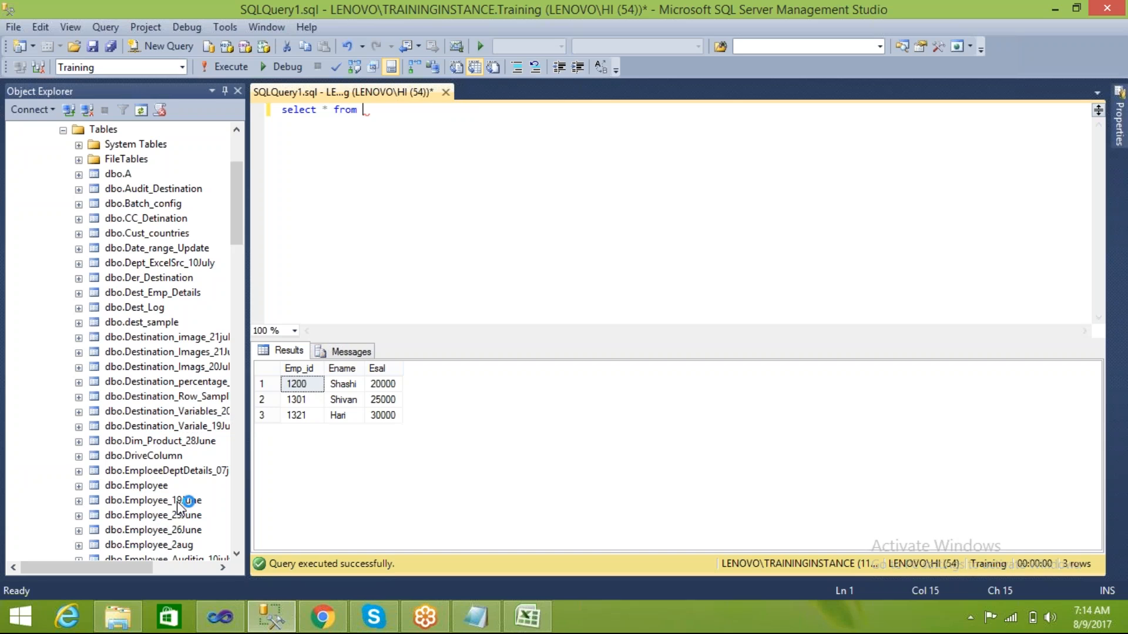
pyautogui.moveTo(176, 500); pyautogui.dragTo(370, 112)
pyautogui.click(500, 111)
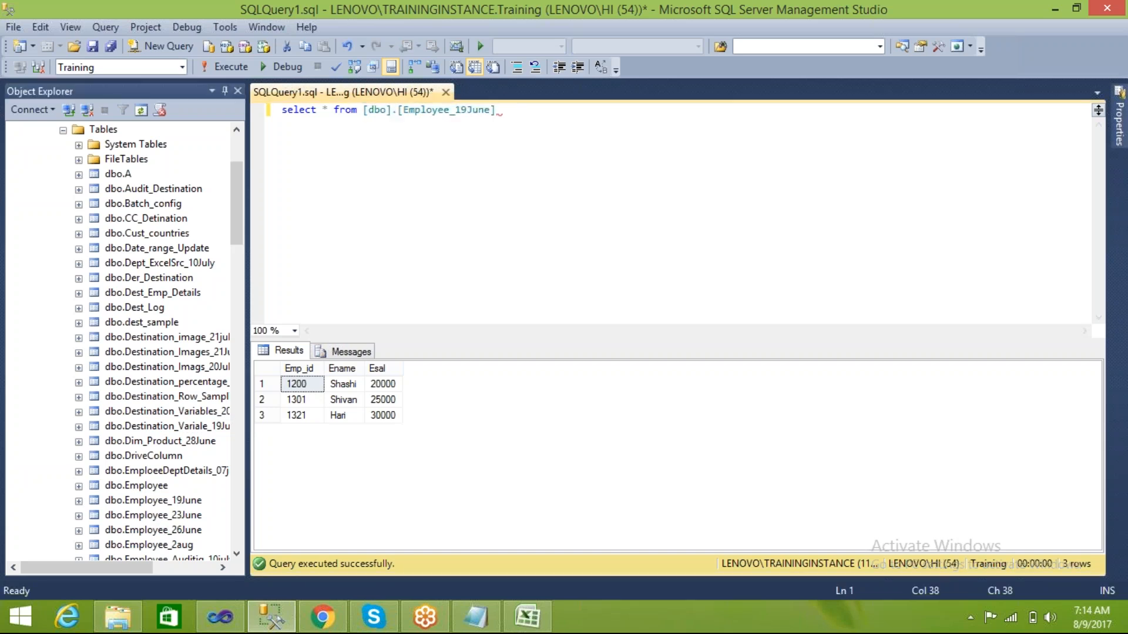
pyautogui.press('F5')
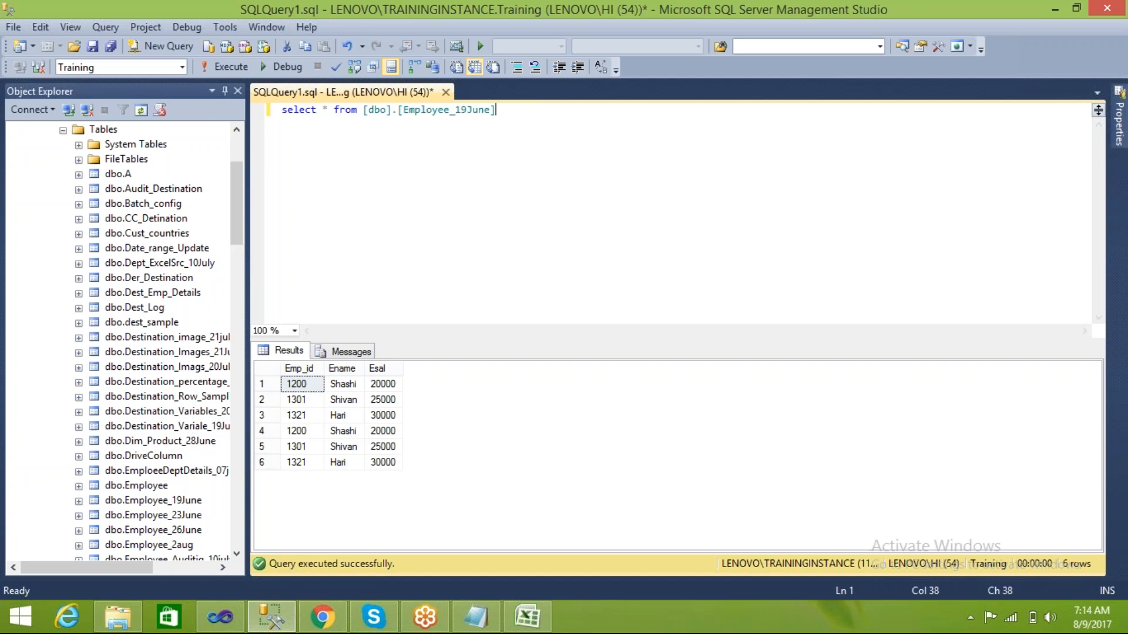
# - Replace the queried table with dbo.employee_details and run the select query
pyautogui.click(365, 110)
pyautogui.keyDown('shift'); pyautogui.click(537, 114); pyautogui.keyUp('shift')
pyautogui.press('Delete')
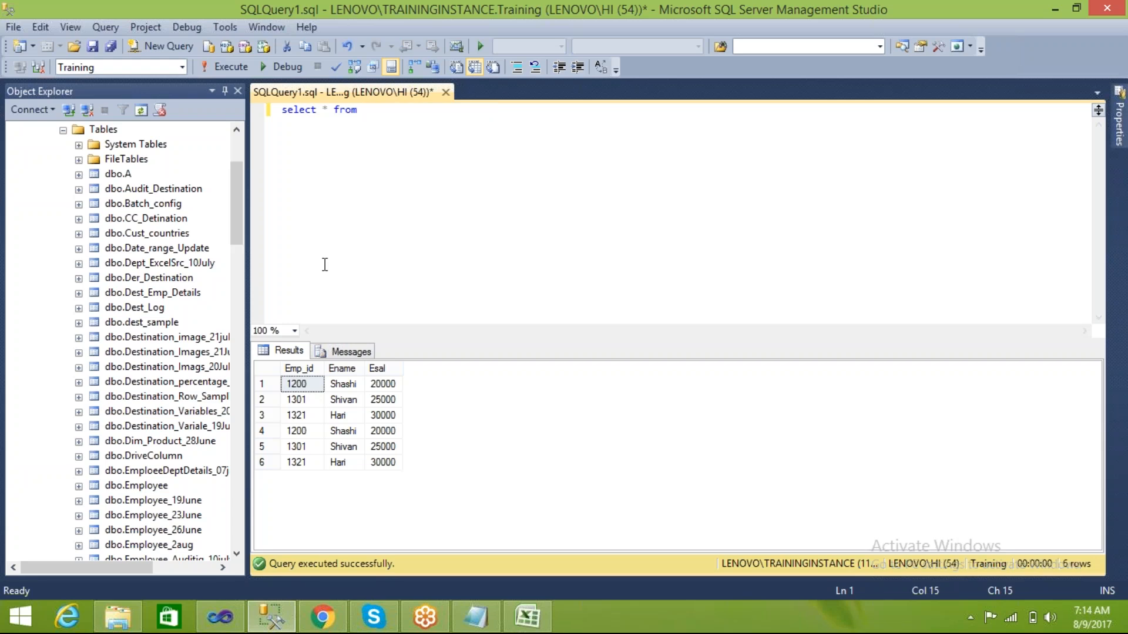
pyautogui.moveTo(246, 266); pyautogui.dragTo(311, 264)
pyautogui.scroll(-3, 301, 219)
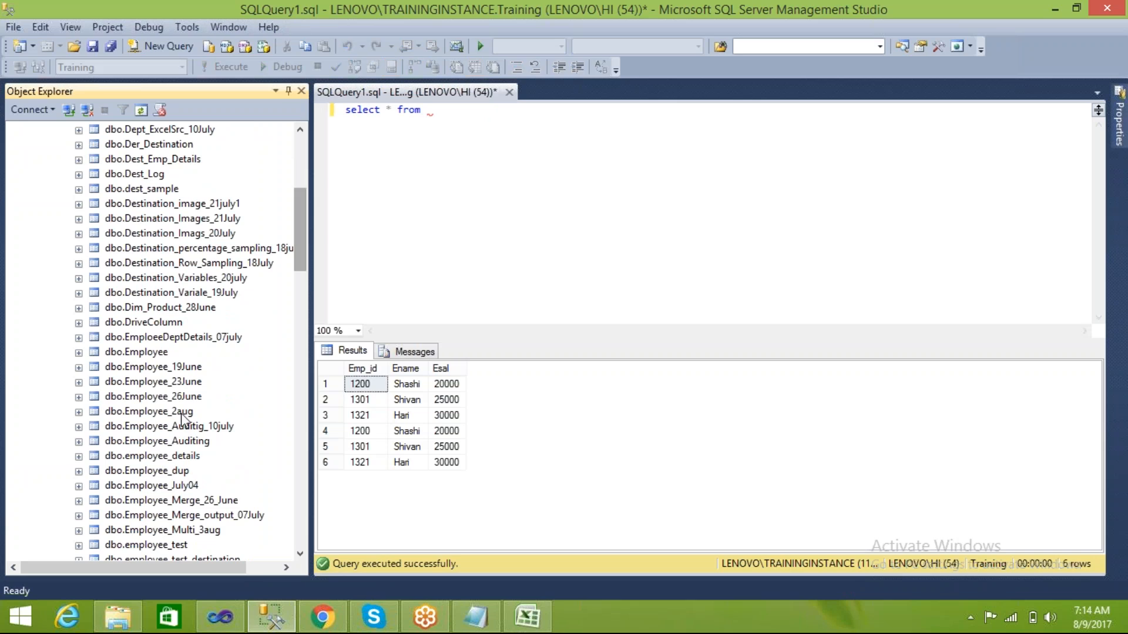
pyautogui.moveTo(152, 456); pyautogui.dragTo(428, 109)
pyautogui.click(567, 110)
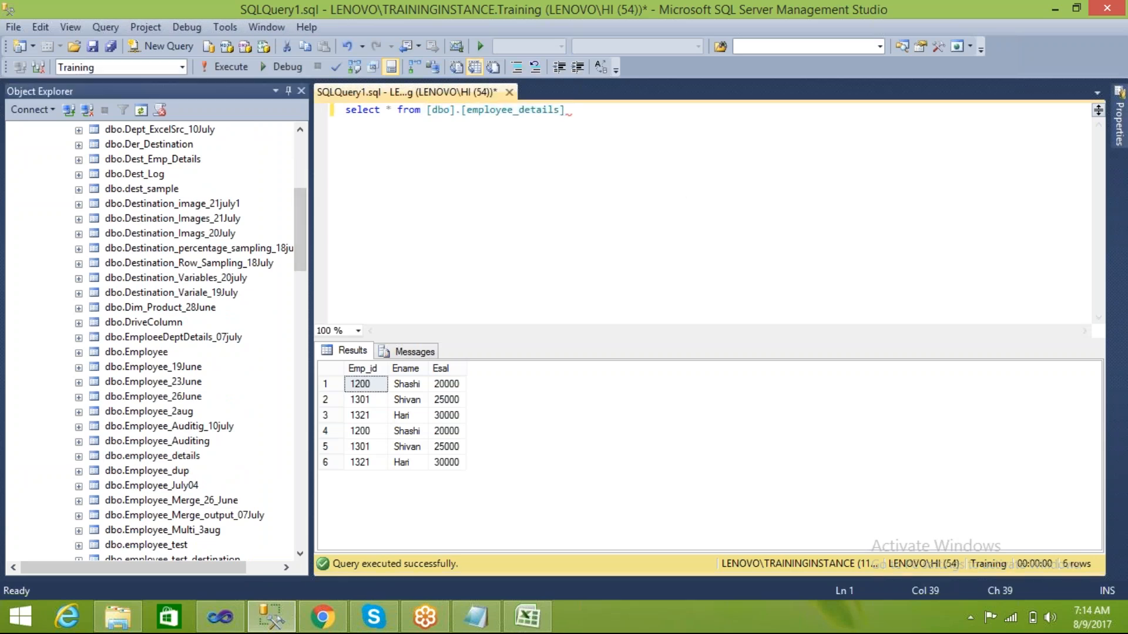
pyautogui.press('F5')
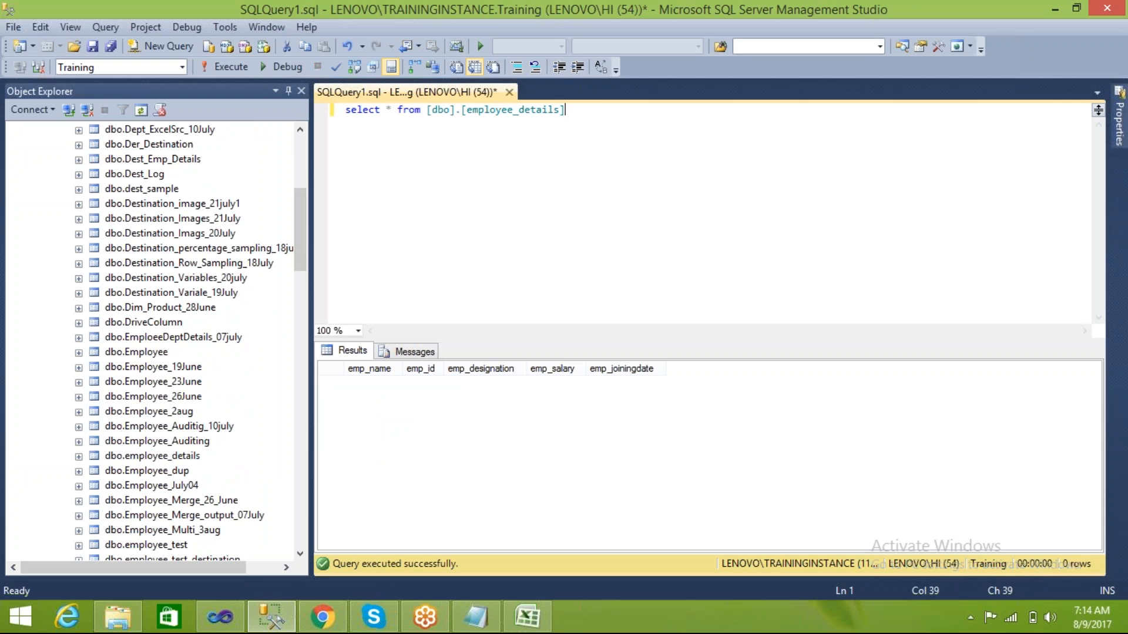
# - Replace the select query with the opening line of a Create Table statement for Product_9Aug
pyautogui.moveTo(426, 109); pyautogui.dragTo(577, 115)
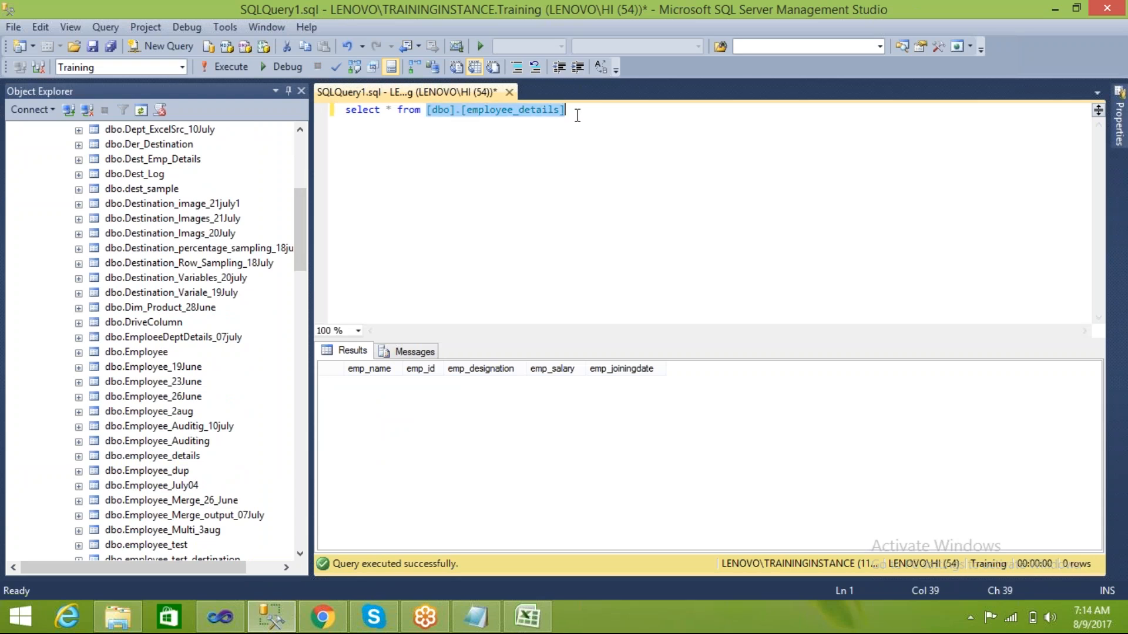
pyautogui.doubleClick(578, 115)
pyautogui.moveTo(348, 117); pyautogui.dragTo(578, 117)
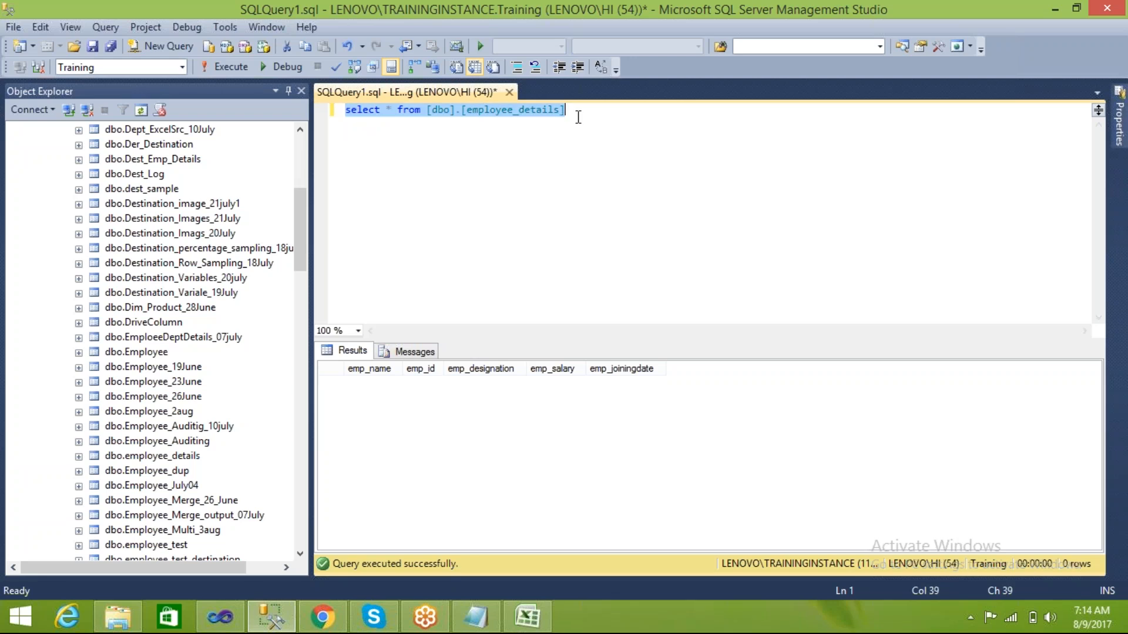
pyautogui.write('Create ')
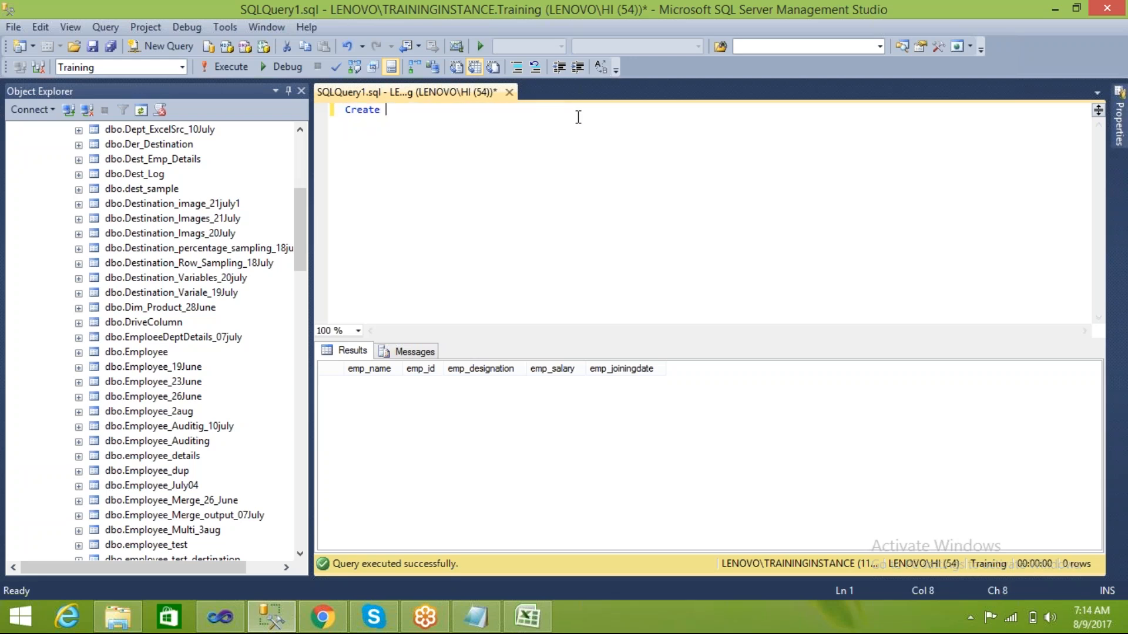
pyautogui.write('Taable')
pyautogui.press('BackSpace')
pyautogui.press('BackSpace')
pyautogui.press('BackSpace')
pyautogui.press('BackSpace')
pyautogui.press('BackSpace')
pyautogui.write('ble Product Au')
pyautogui.press('BackSpace')
pyautogui.press('BackSpace')
pyautogui.write('9')
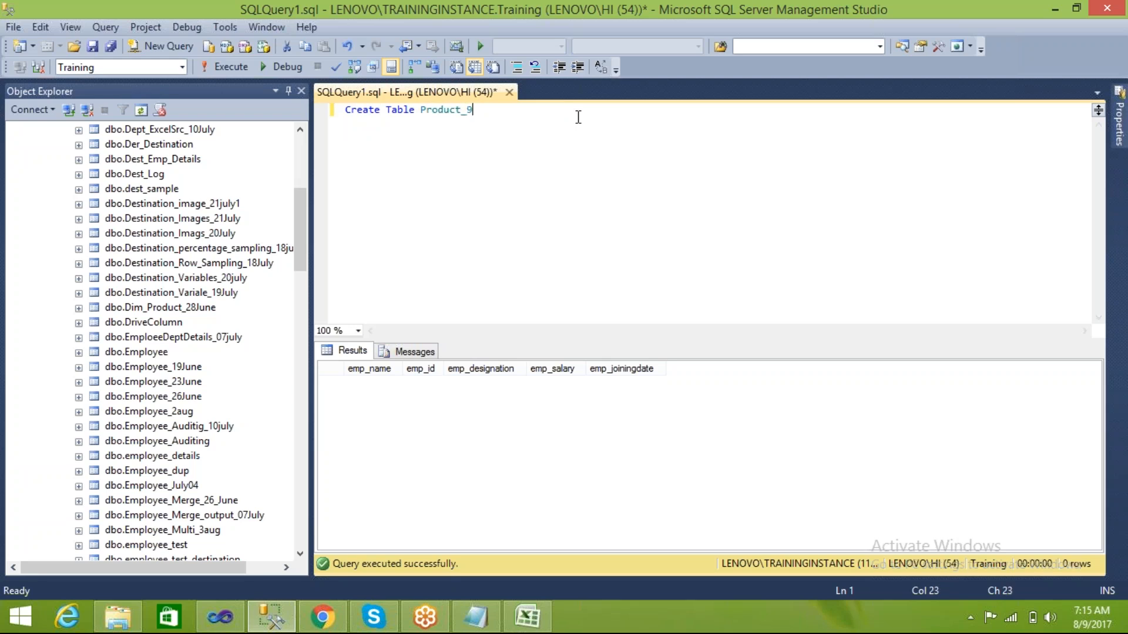
pyautogui.write('Aug')
pyautogui.press('Return')
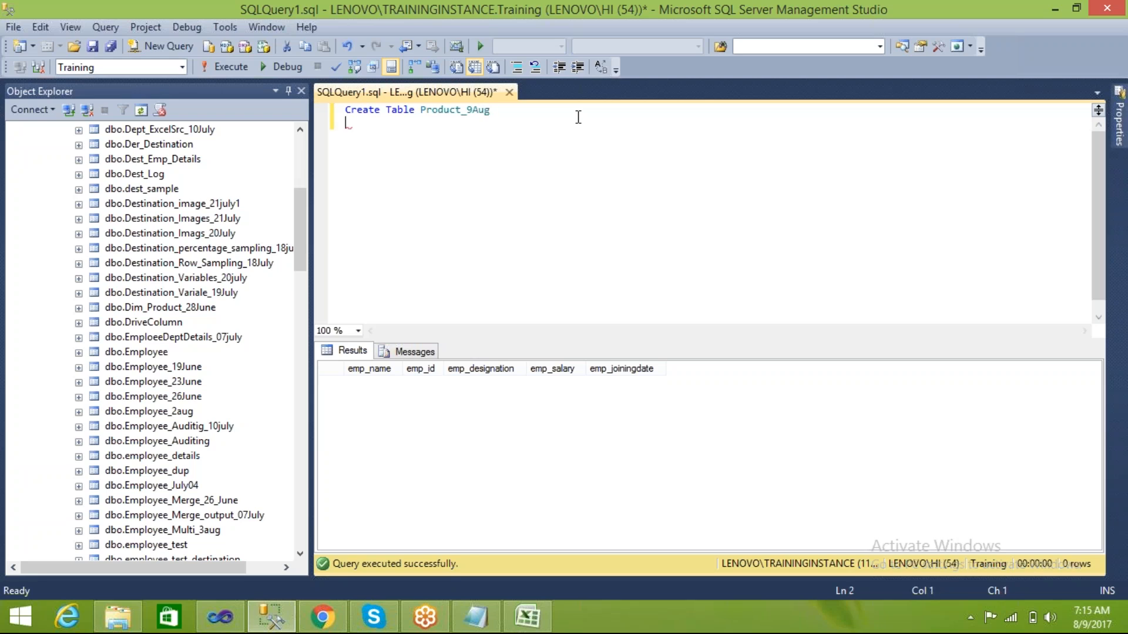
# - Add the parentheses for the column list of Product_9Aug and define the first column as Product_id int
pyautogui.write('(')
pyautogui.press('BackSpace')
pyautogui.write('(')
pyautogui.press('Return')
pyautogui.write(')')
pyautogui.press('Up')
pyautogui.press('Return')
pyautogui.write('P')
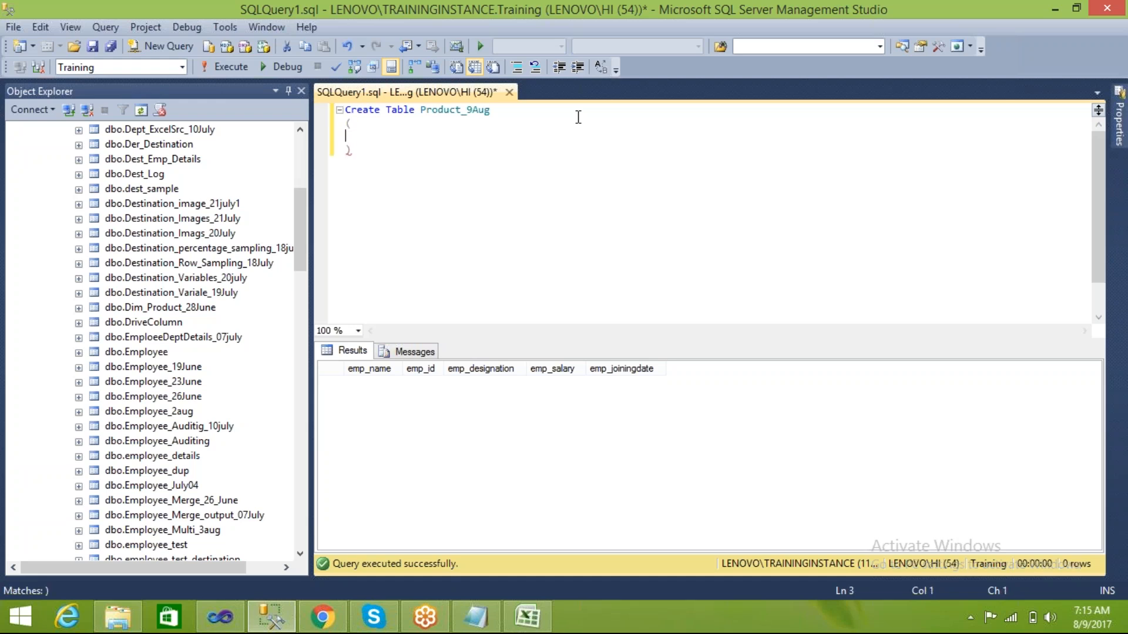
pyautogui.write('roduct_id int,')
pyautogui.press('Return')
# - Define the second column of the Product_9Aug table as Product_name varchar(50)
pyautogui.write('Product_name varhar')
pyautogui.press('BackSpace')
pyautogui.press('BackSpace')
pyautogui.press('BackSpace')
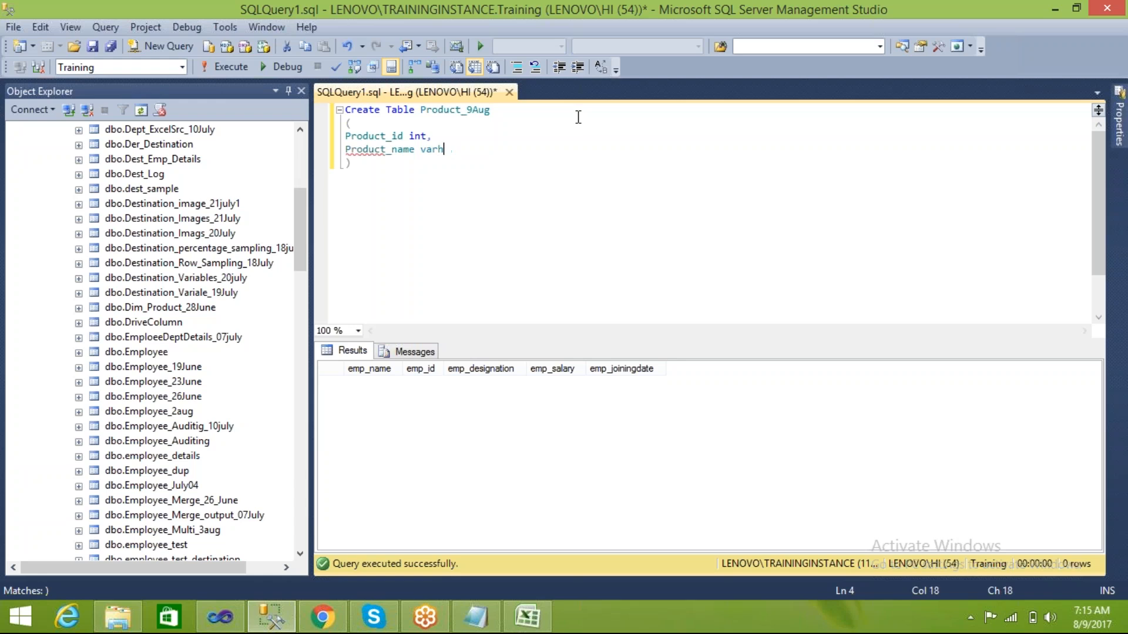
pyautogui.write('char()')
pyautogui.press('Left')
pyautogui.write('50')
pyautogui.press('Right')
pyautogui.write(',')
pyautogui.press('Return')
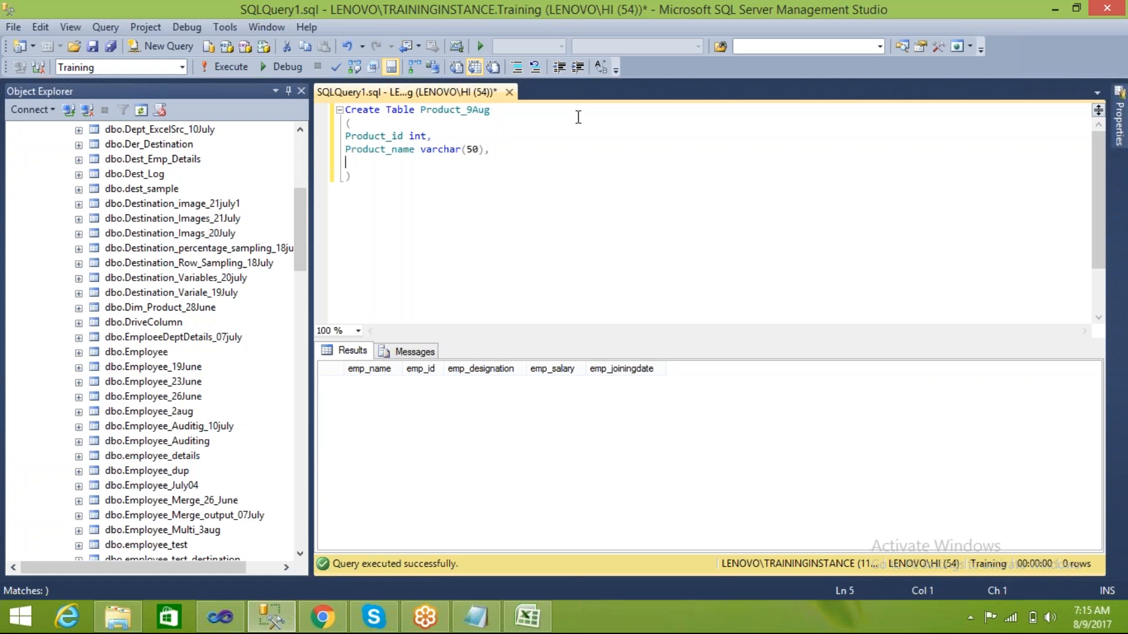
# - Define the third column of the Product_9Aug table as Product_category varchar(30)
pyautogui.write('Product_category varchar')
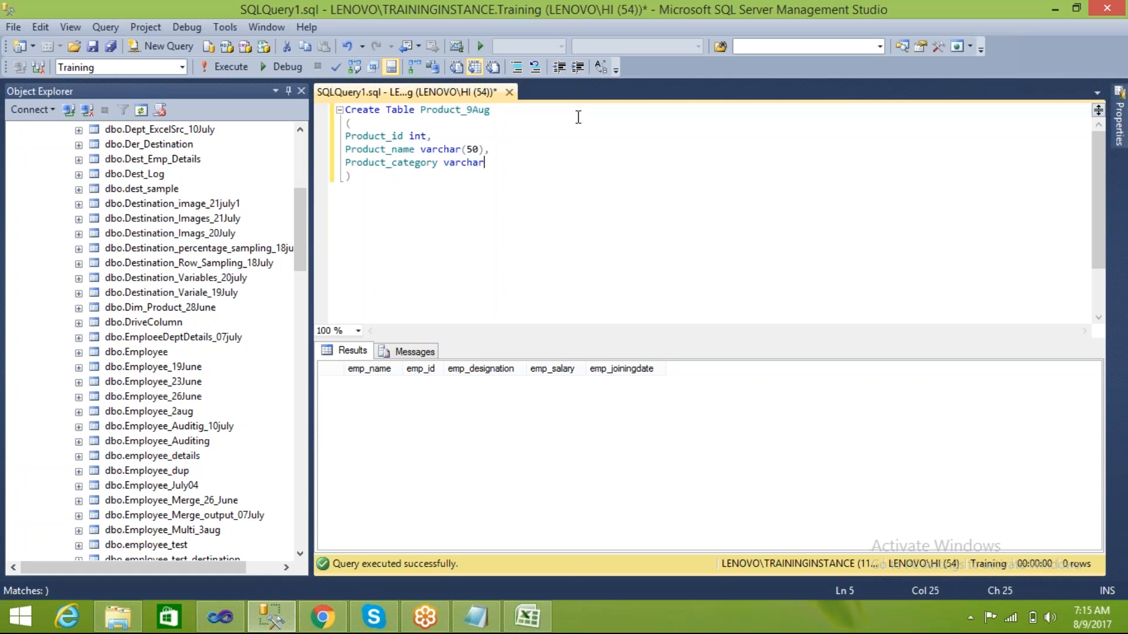
pyautogui.write('()')
pyautogui.press('Left')
pyautogui.write('30')
pyautogui.press('Right')
pyautogui.write(',')
pyautogui.press('Return')
# - Define the last column as Product_cost money and try to run the whole Create Table Product_9Aug statement
pyautogui.write('Product')
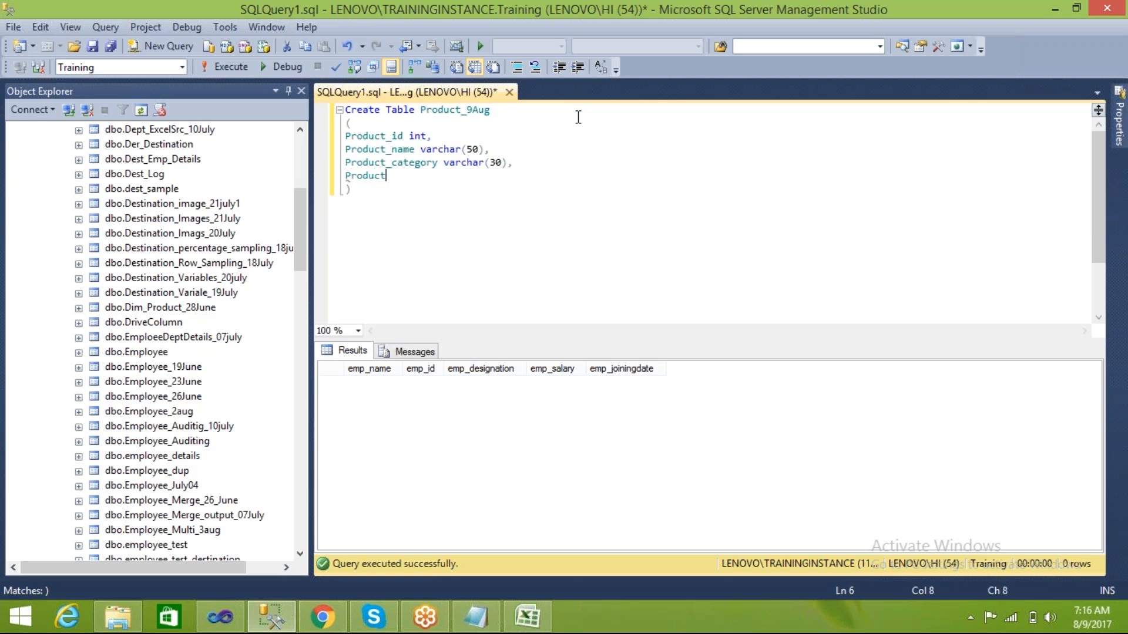
pyautogui.write('_cost money')
pyautogui.moveTo(355, 189); pyautogui.dragTo(346, 109)
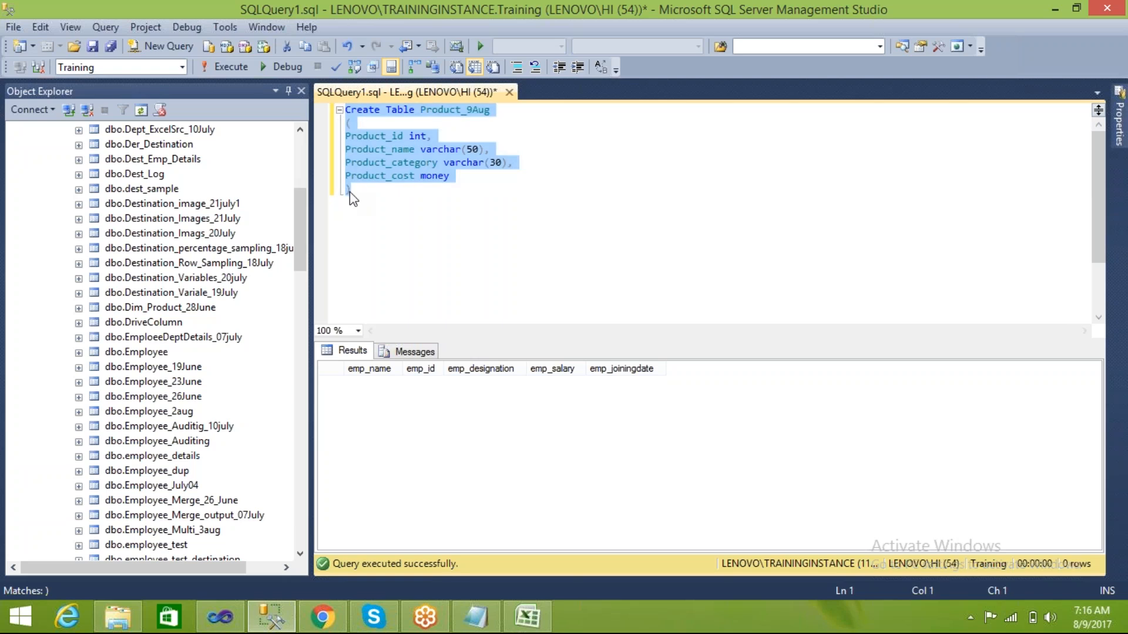
pyautogui.press('F5')
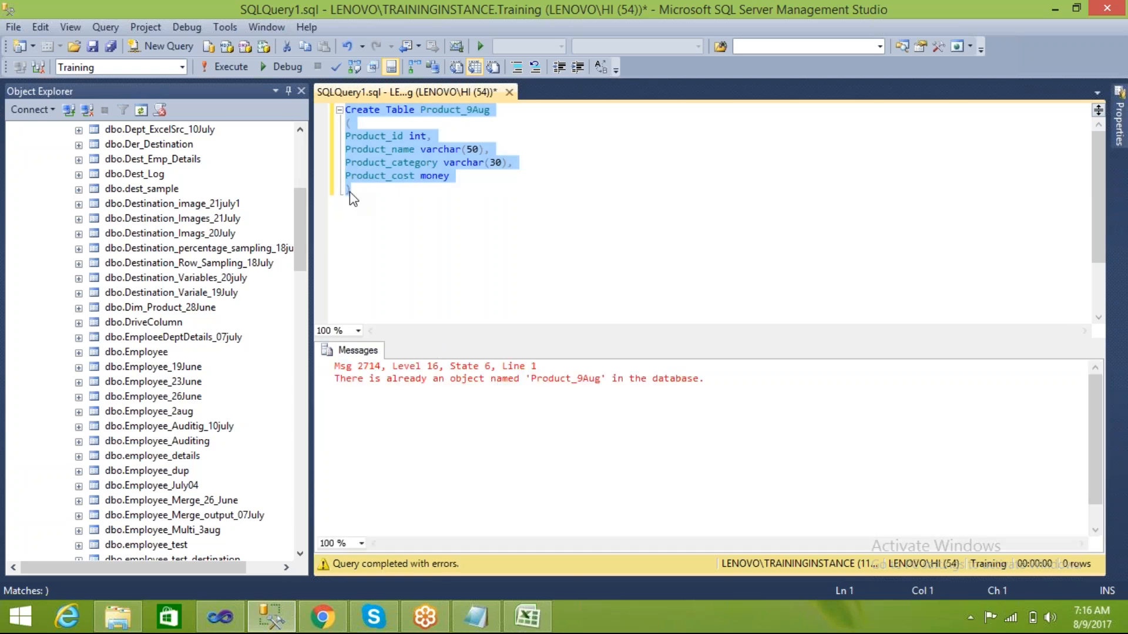
# - Write select * from Product_9Aug below the Create Table statement and run only that query
pyautogui.click(355, 191)
pyautogui.press('Return')
pyautogui.press('Return')
pyautogui.write('select *bb')
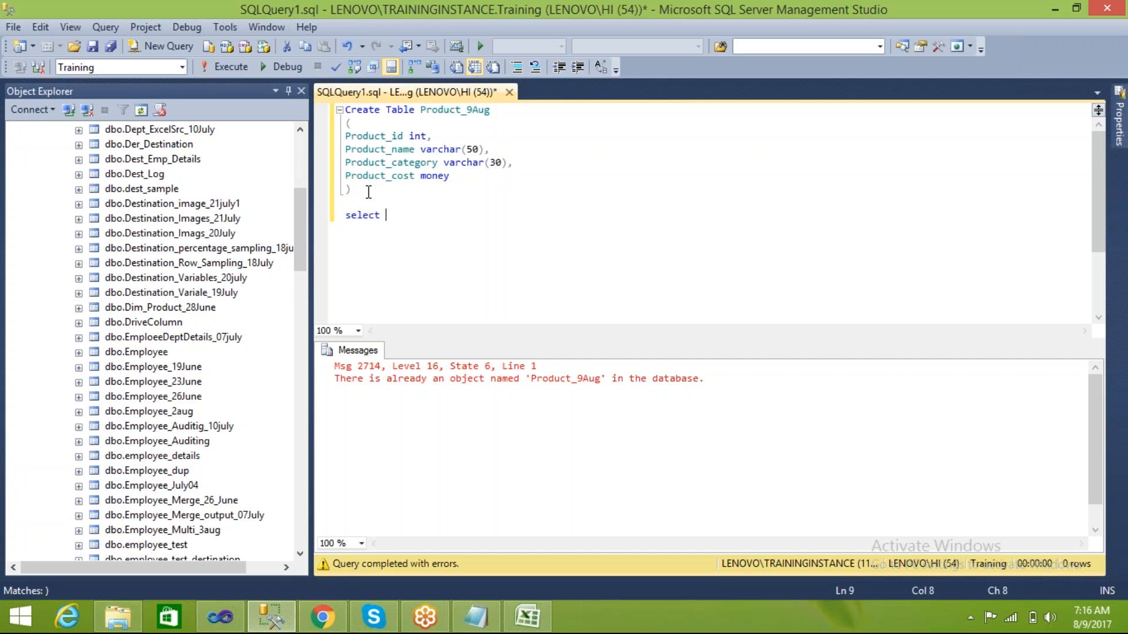
pyautogui.press('BackSpace')
pyautogui.press('BackSpace')
pyautogui.write('from')
pyautogui.doubleClick(437, 110)
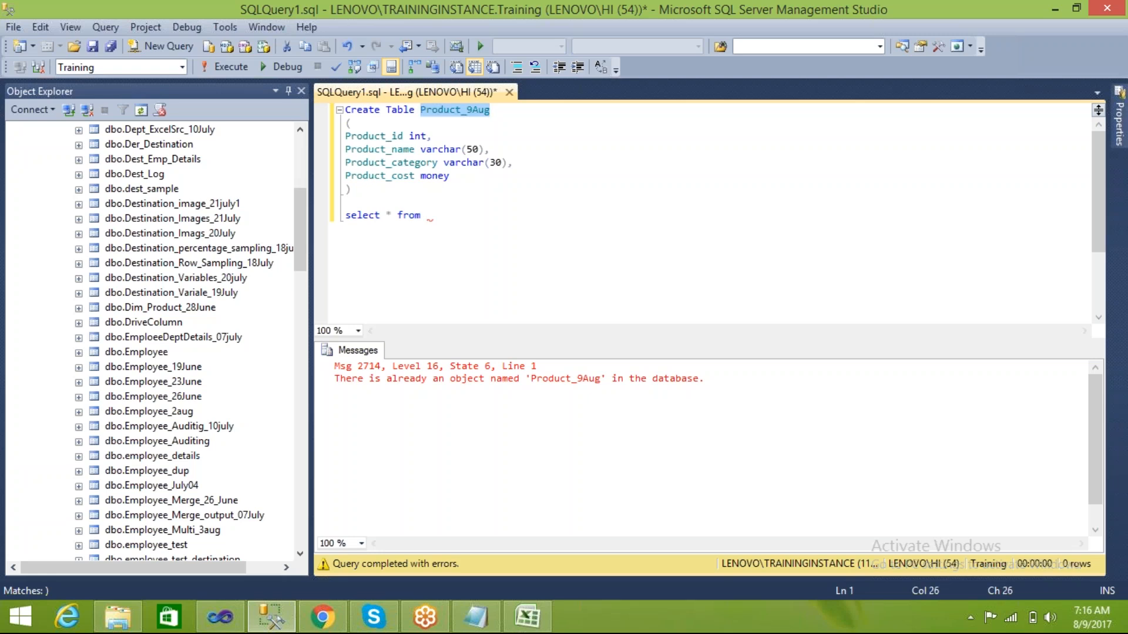
pyautogui.hotkey('ctrl', 'c')
pyautogui.click(428, 216)
pyautogui.hotkey('ctrl', 'v')
pyautogui.hotkey('shift', 'Home')
pyautogui.press('F5')
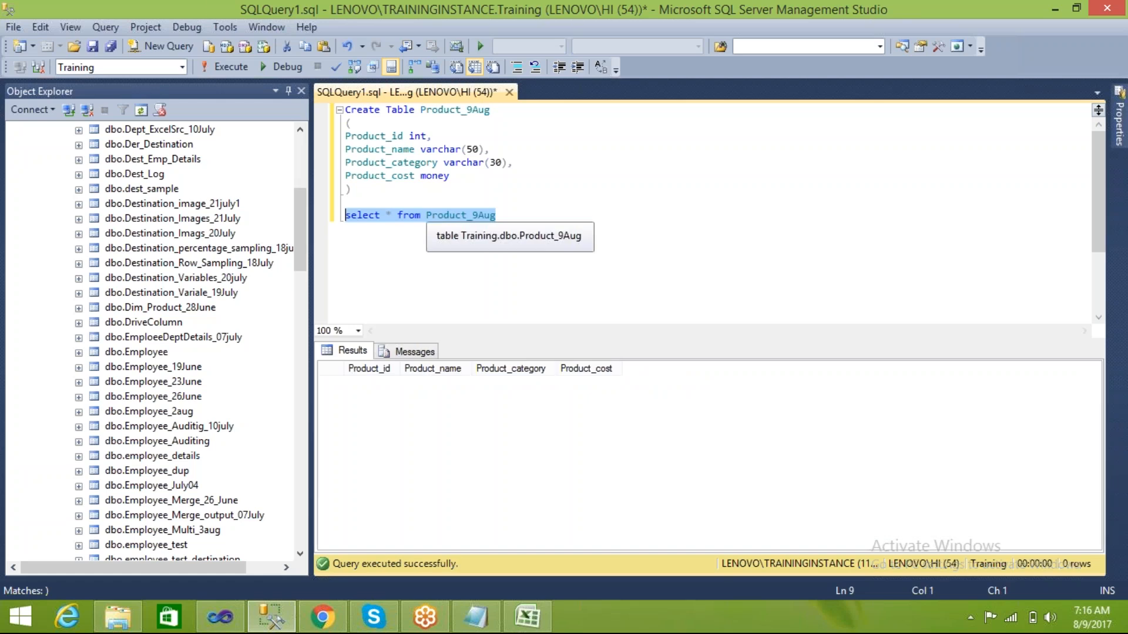
# - Write an Insert into Product_9Aug values() statement with empty parentheses below the select query
pyautogui.click(504, 215)
pyautogui.press('Return')
pyautogui.press('Return')
pyautogui.write('Inse')
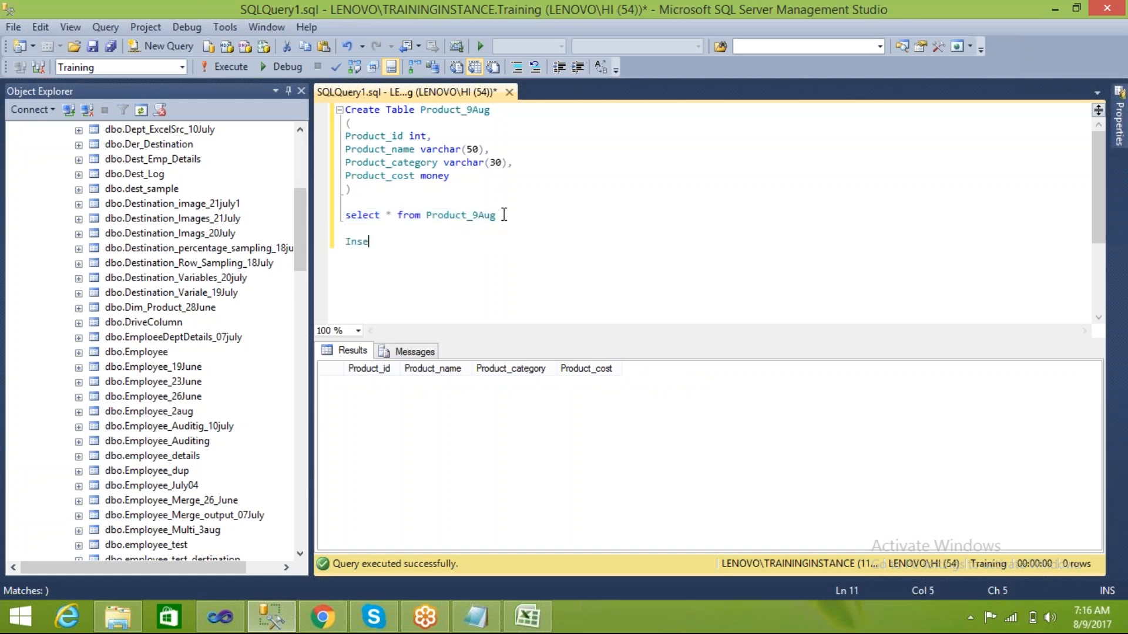
pyautogui.write('rt into')
pyautogui.click(462, 227)
pyautogui.doubleClick(462, 216)
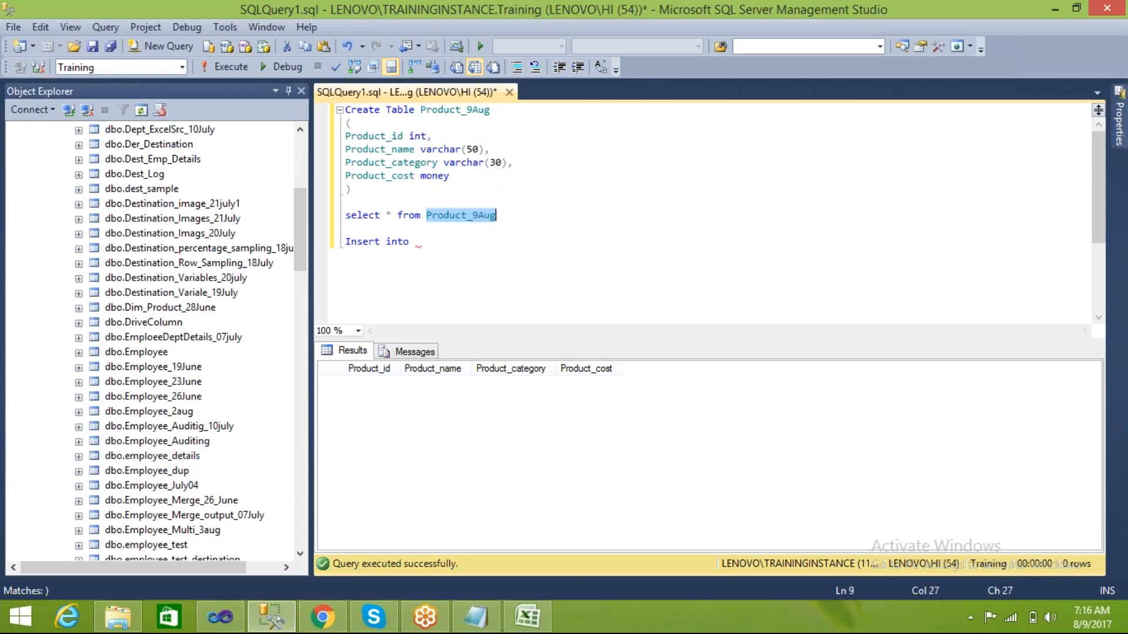
pyautogui.click(419, 242)
pyautogui.hotkey('ctrl', 'v')
pyautogui.write('values()')
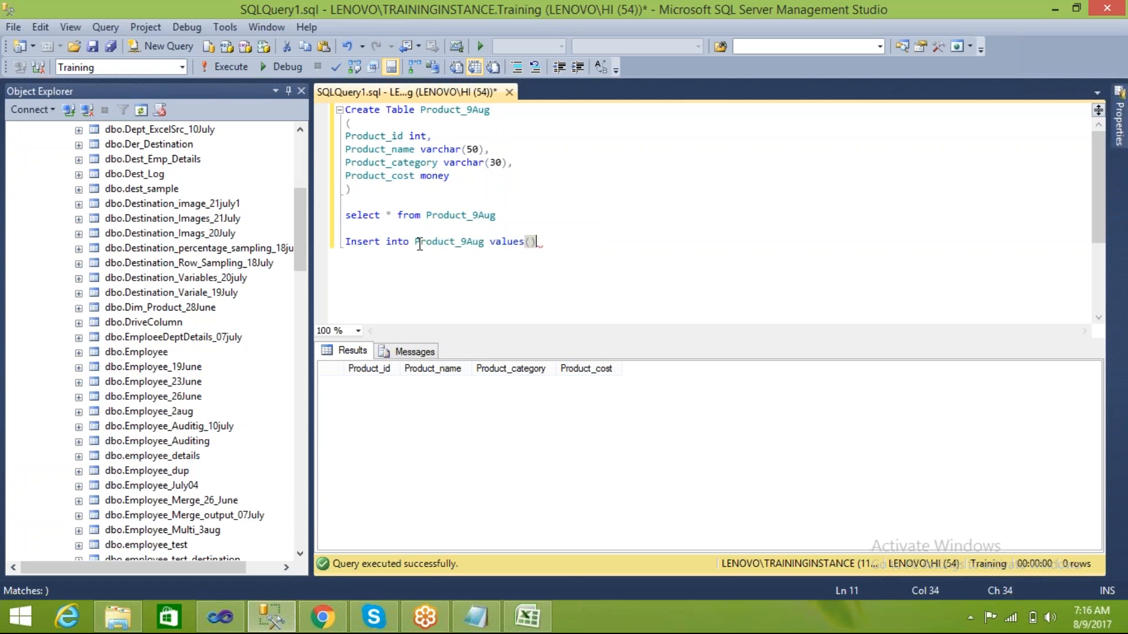
# - Fill the Insert statement's first value row with 101,'Sony','Mbl',20000
pyautogui.press('Left')
pyautogui.write('101')
pyautogui.write(",'")
pyautogui.write('Sony')
pyautogui.write("',''")
pyautogui.write('Mbl')
pyautogui.press('Right')
pyautogui.write(',20000')
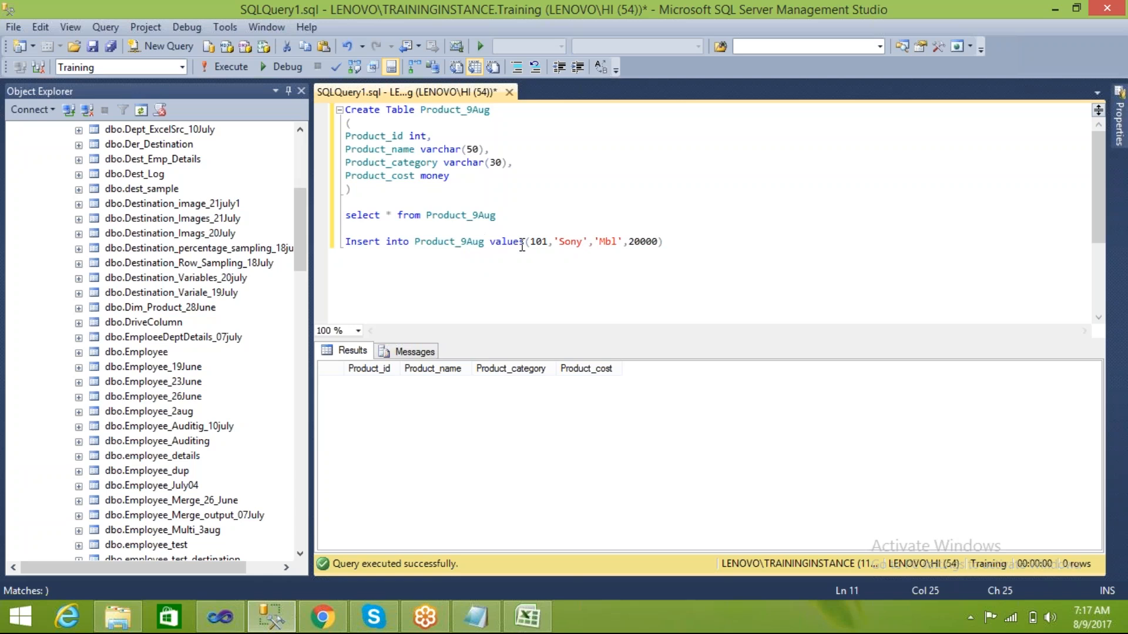
# - Append a copy of the Sony value row to the Insert statement and set its product id to 102
pyautogui.moveTo(525, 241); pyautogui.dragTo(668, 242)
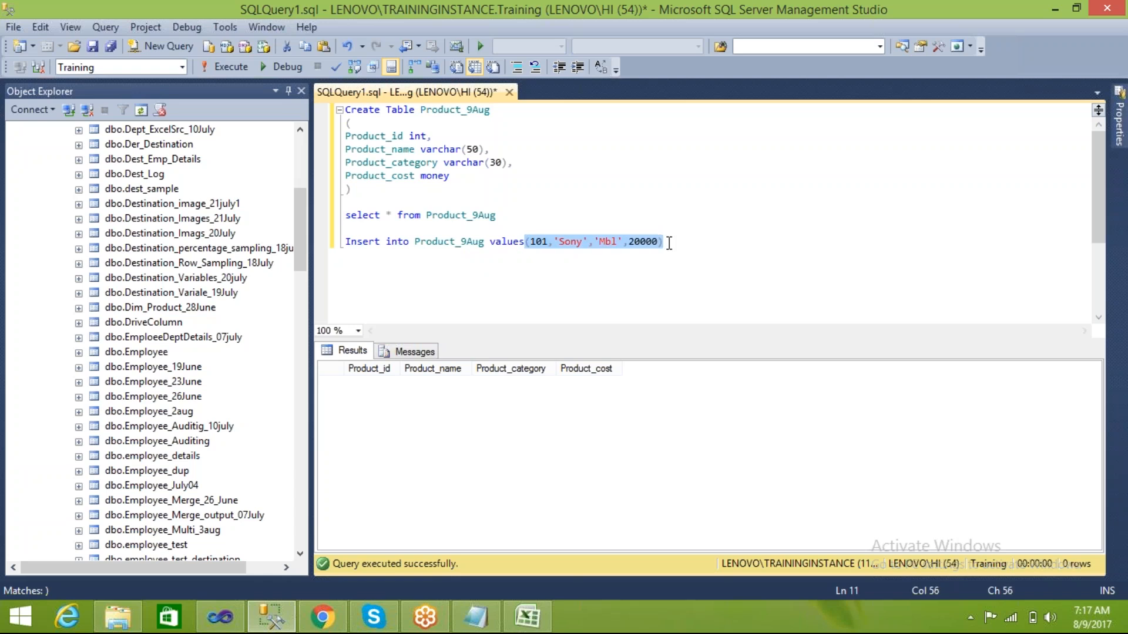
pyautogui.hotkey('ctrl', 'c')
pyautogui.click(668, 242)
pyautogui.write(',')
pyautogui.hotkey('ctrl', 'v')
pyautogui.press('BackSpace')
pyautogui.write('2')
pyautogui.click(715, 242)
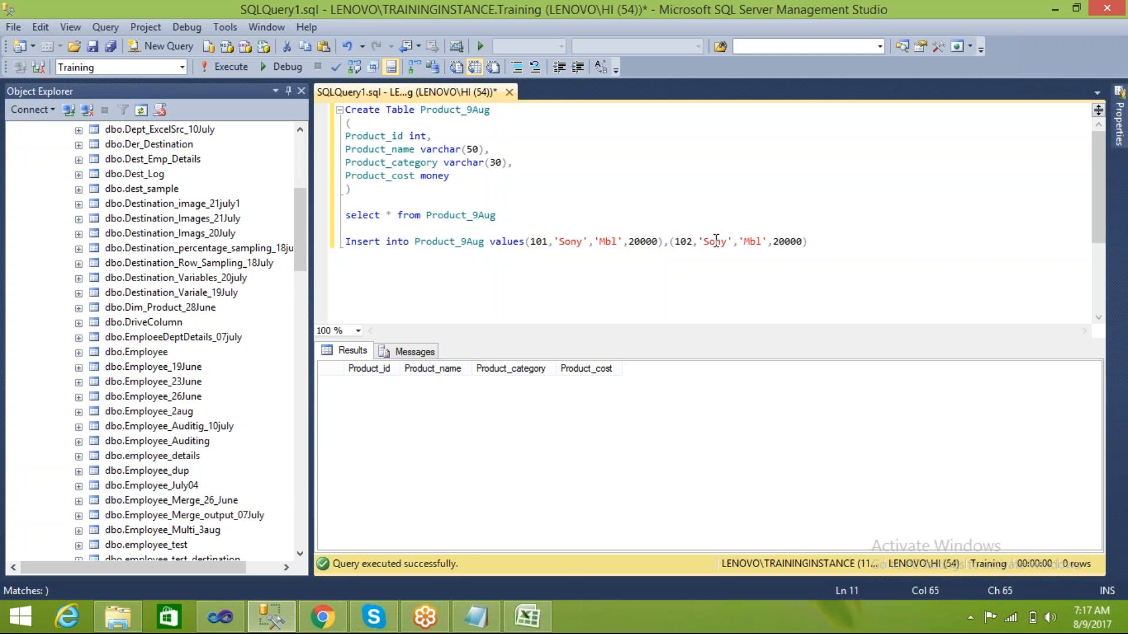
# - Set the second row's product name to Panasonic and its cost to 30000
pyautogui.doubleClick(715, 240)
pyautogui.write('Panasonic')
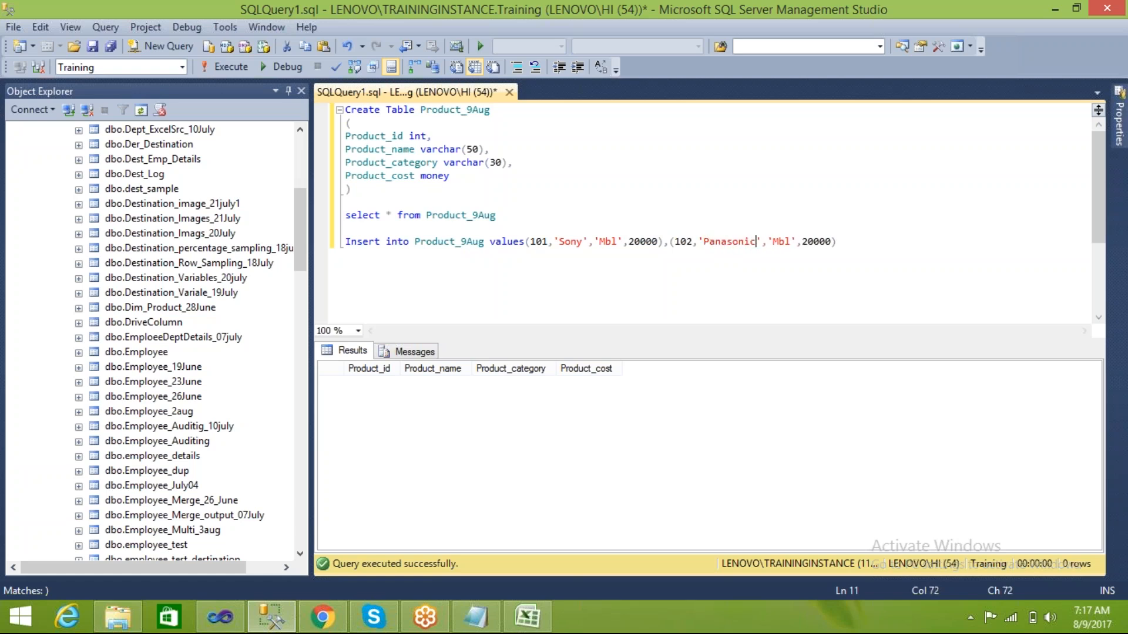
pyautogui.doubleClick(781, 242)
pyautogui.click(809, 241)
pyautogui.press('BackSpace')
pyautogui.write('3')
# - Append another copy of the Sony value row and align the second and third rows on separate lines under the first
pyautogui.click(841, 242)
pyautogui.press('Return')
pyautogui.hotkey('ctrl', 'v')
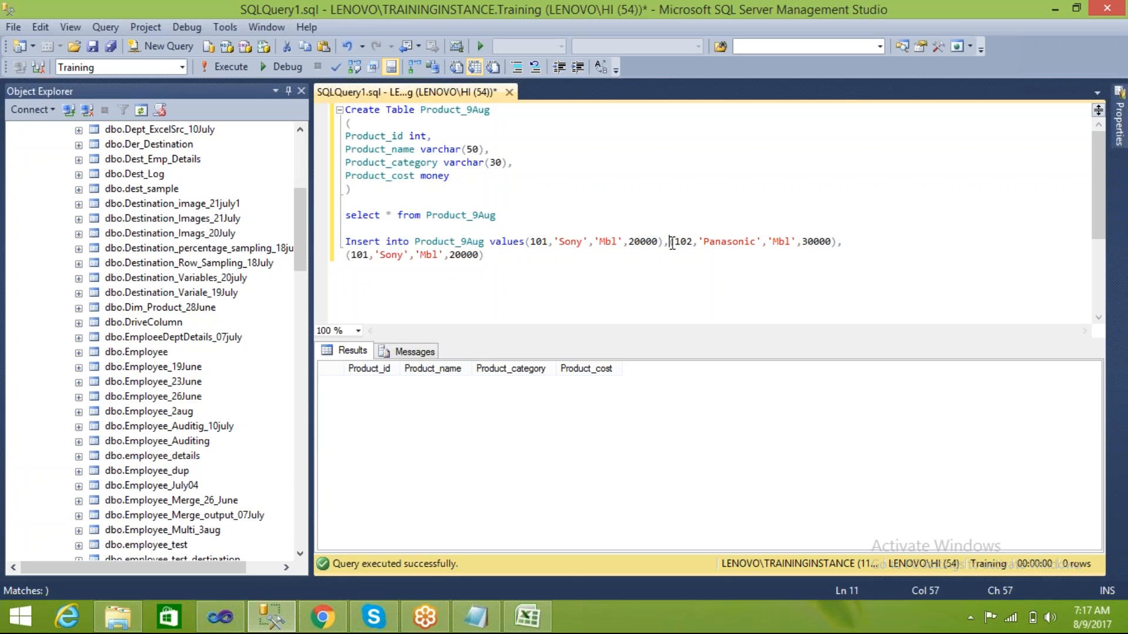
pyautogui.click(672, 243)
pyautogui.press('Return')
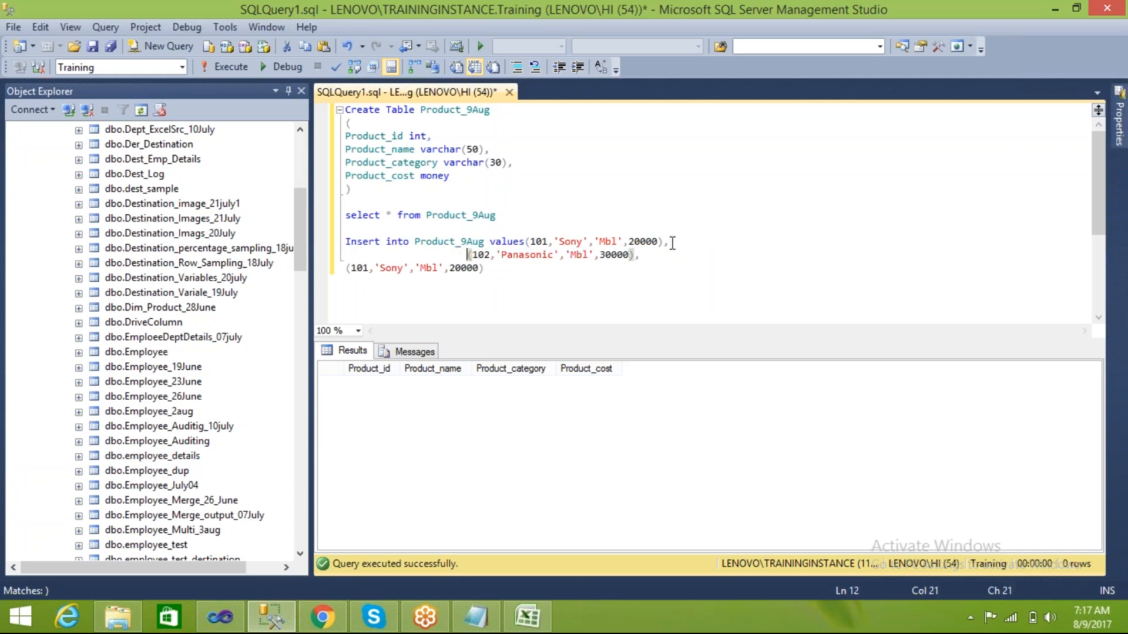
pyautogui.click(343, 268)
pyautogui.write('b')
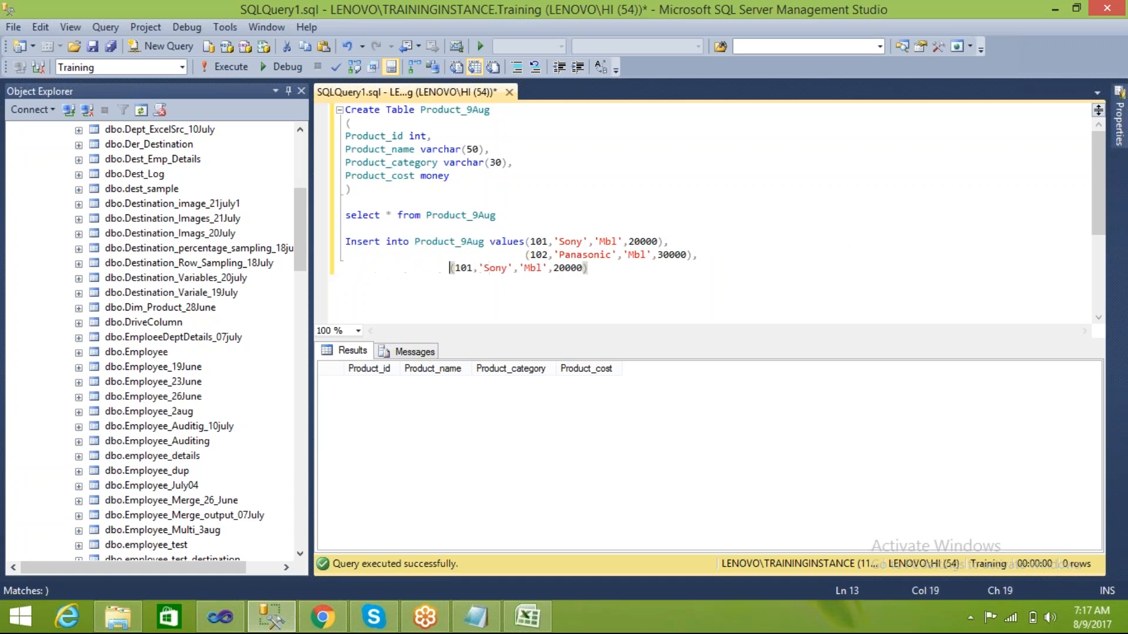
pyautogui.press('BackSpace')
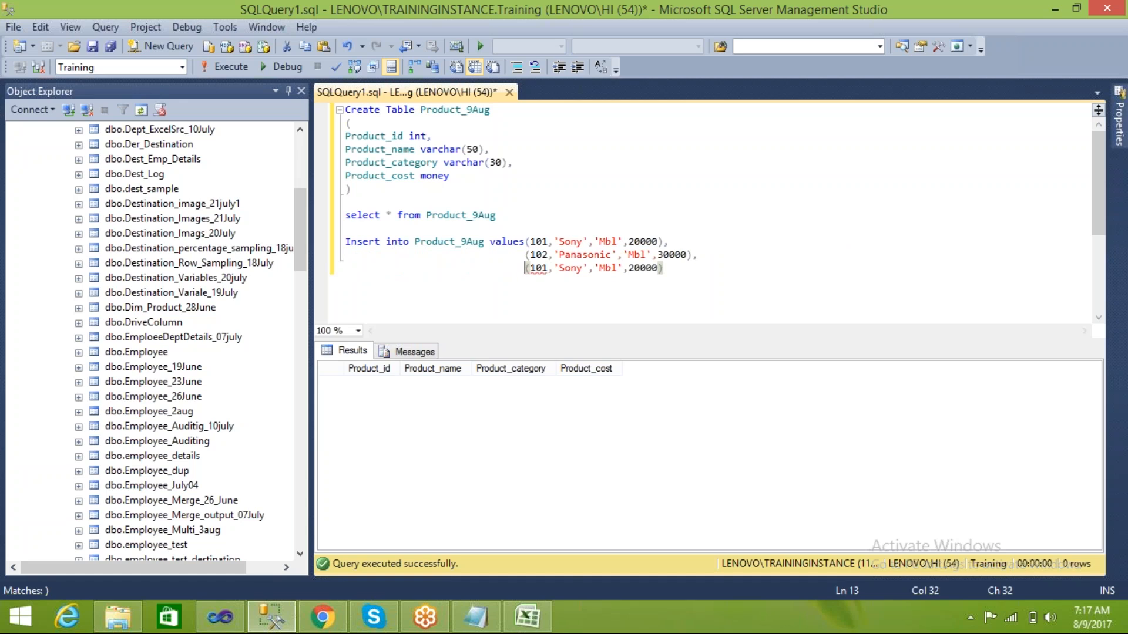
# - Set the third value row's product id to 103 and its product name to HTC
pyautogui.click(546, 267)
pyautogui.press('BackSpace')
pyautogui.write('3')
pyautogui.doubleClick(571, 268)
pyautogui.write('HTC')
pyautogui.click(605, 268)
pyautogui.doubleClick(600, 268)
pyautogui.click(629, 268)
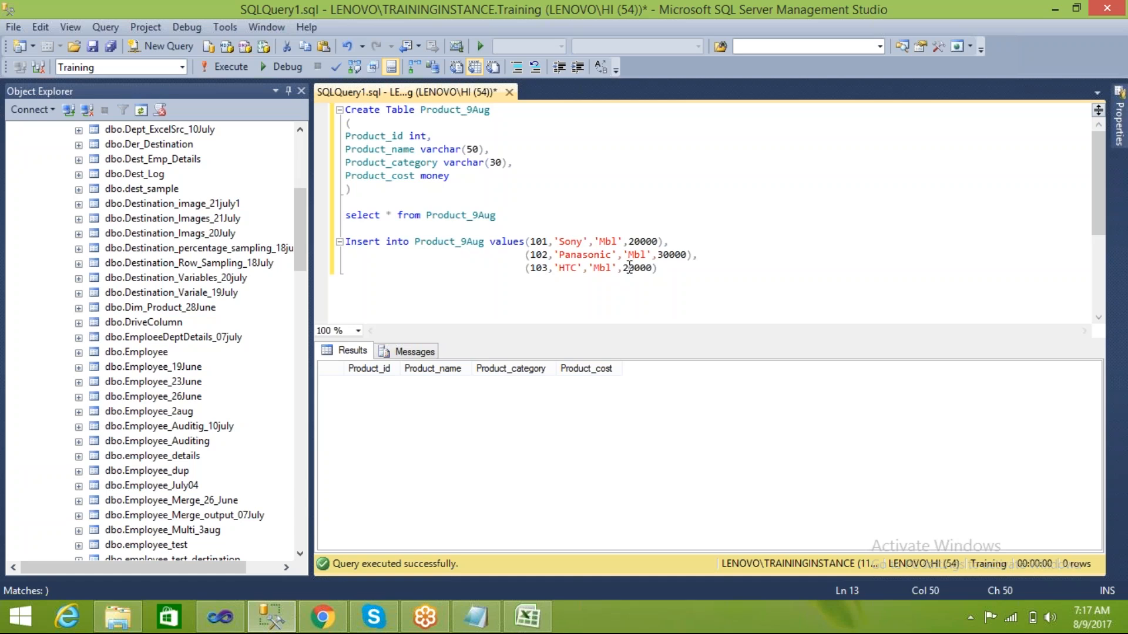
# - Add a fourth value row from the copied one, with id 104, name Samsung and category TV
pyautogui.click(669, 269)
pyautogui.write(',')
pyautogui.press('Return')
pyautogui.hotkey('ctrl', 'v')
pyautogui.click(548, 280)
pyautogui.press('BackSpace')
pyautogui.write('4')
pyautogui.moveTo(559, 281); pyautogui.dragTo(582, 281)
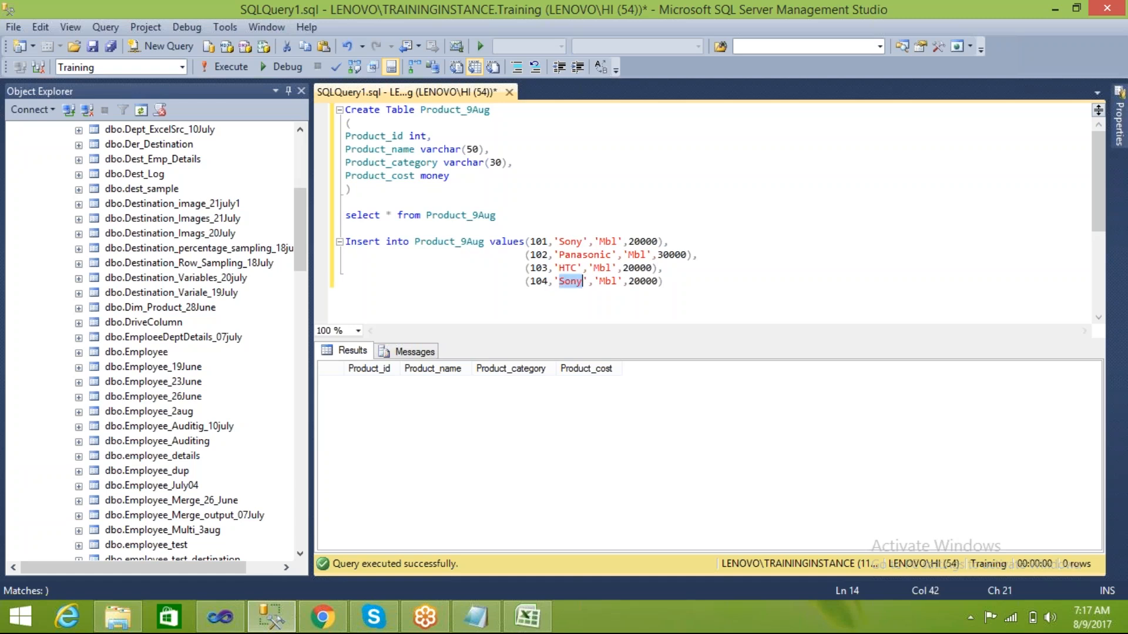
pyautogui.write('Samsung')
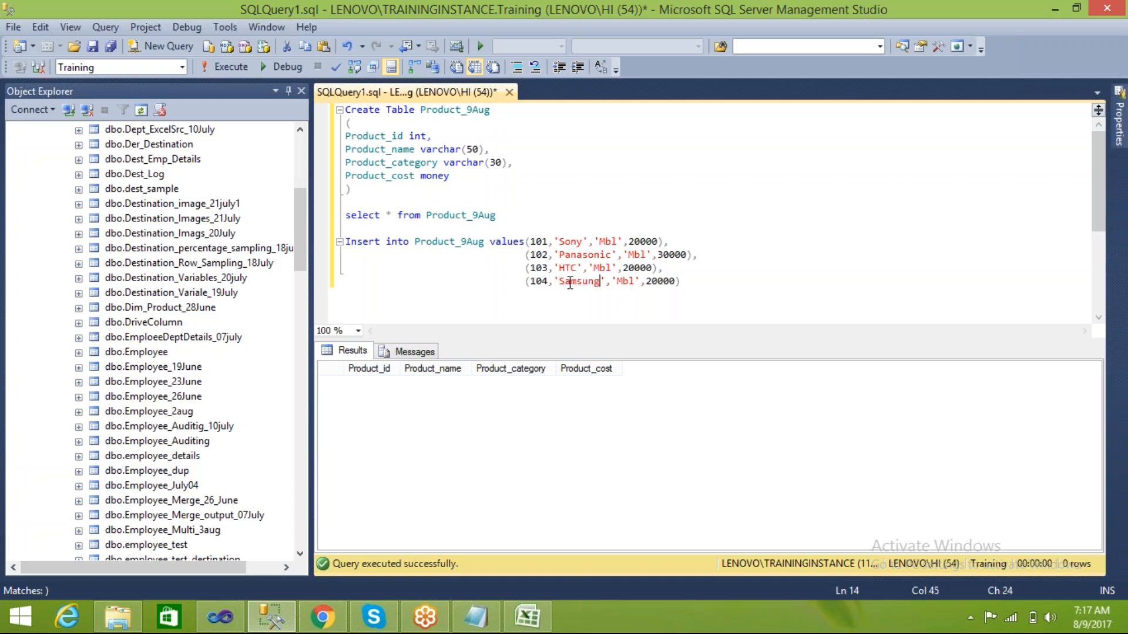
pyautogui.moveTo(616, 281); pyautogui.dragTo(635, 281)
pyautogui.write('TV')
# - Run only the four-row Insert into Product_9Aug statement and comment it out
pyautogui.moveTo(675, 282); pyautogui.dragTo(347, 242)
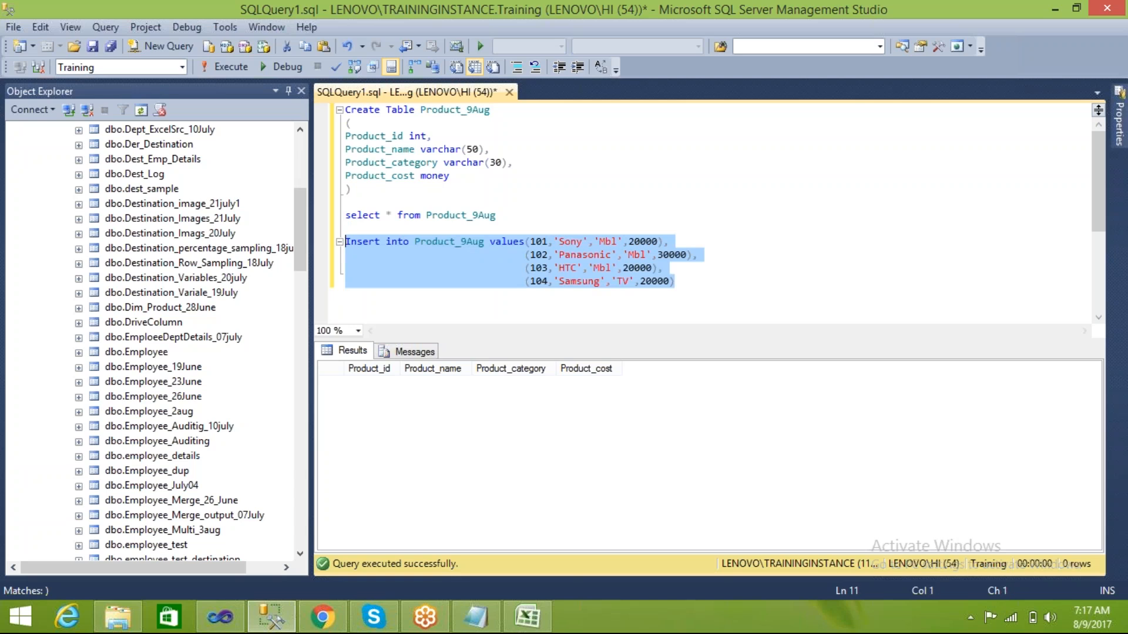
pyautogui.press('F5')
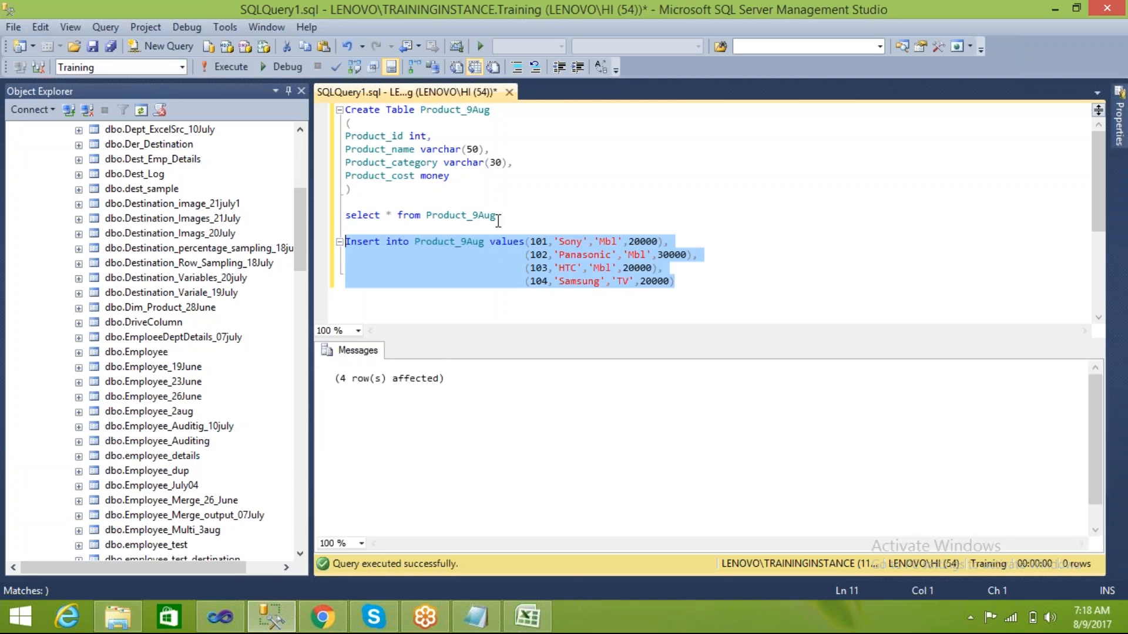
pyautogui.click(516, 67)
# - Run only the select * from Product_9Aug query and comment out the Create Table statement
pyautogui.moveTo(498, 215); pyautogui.dragTo(345, 215)
pyautogui.press('F5')
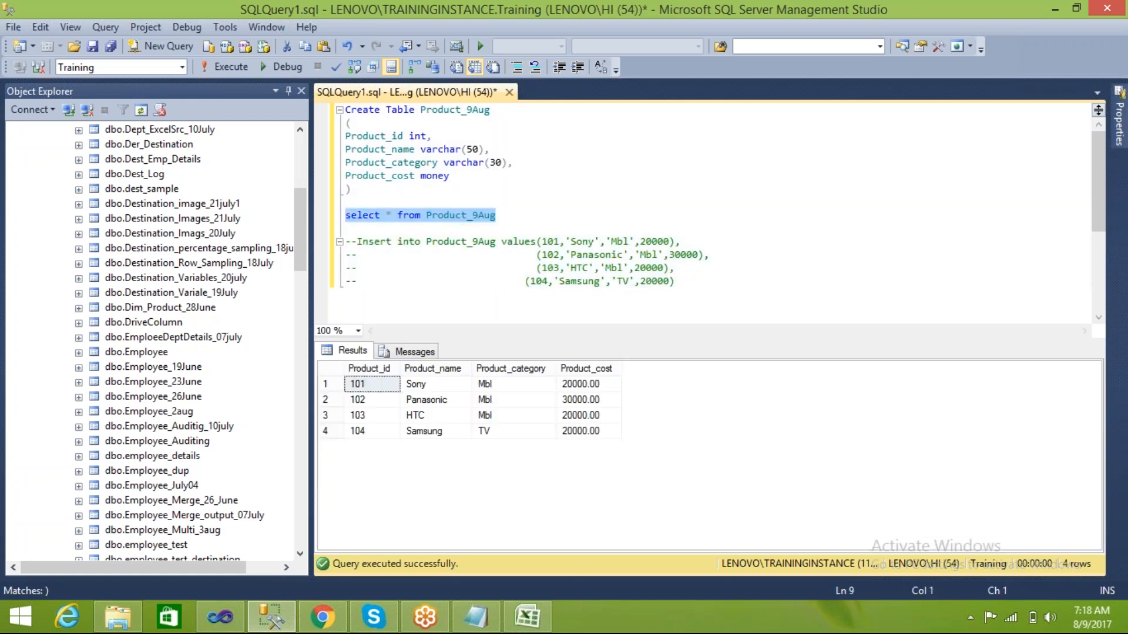
pyautogui.moveTo(383, 184); pyautogui.dragTo(332, 97)
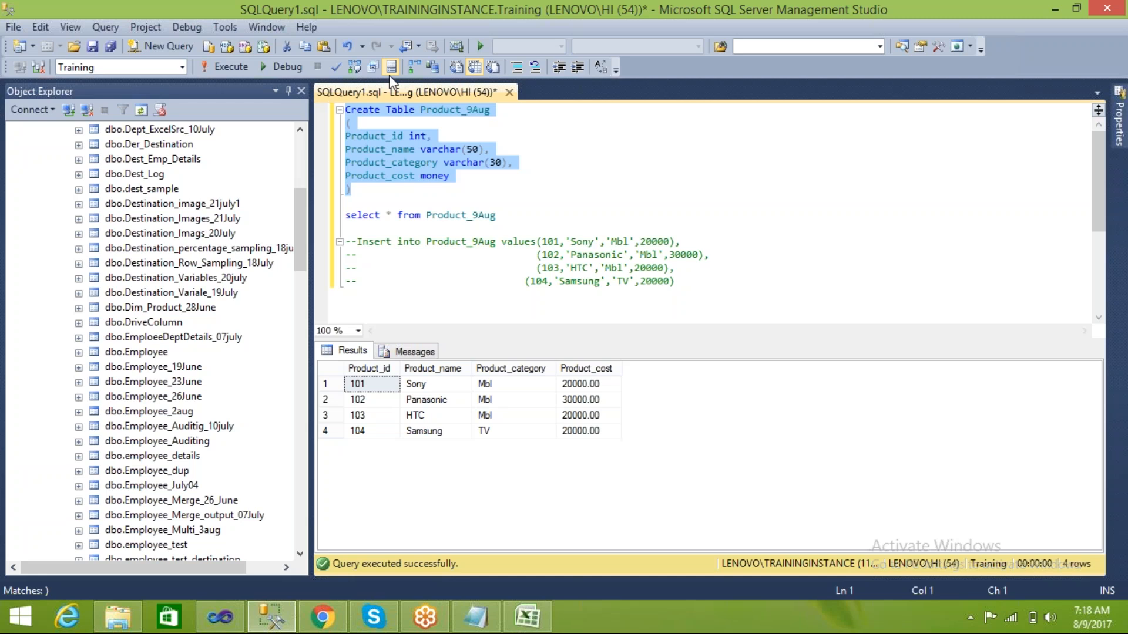
pyautogui.click(517, 67)
pyautogui.click(505, 171)
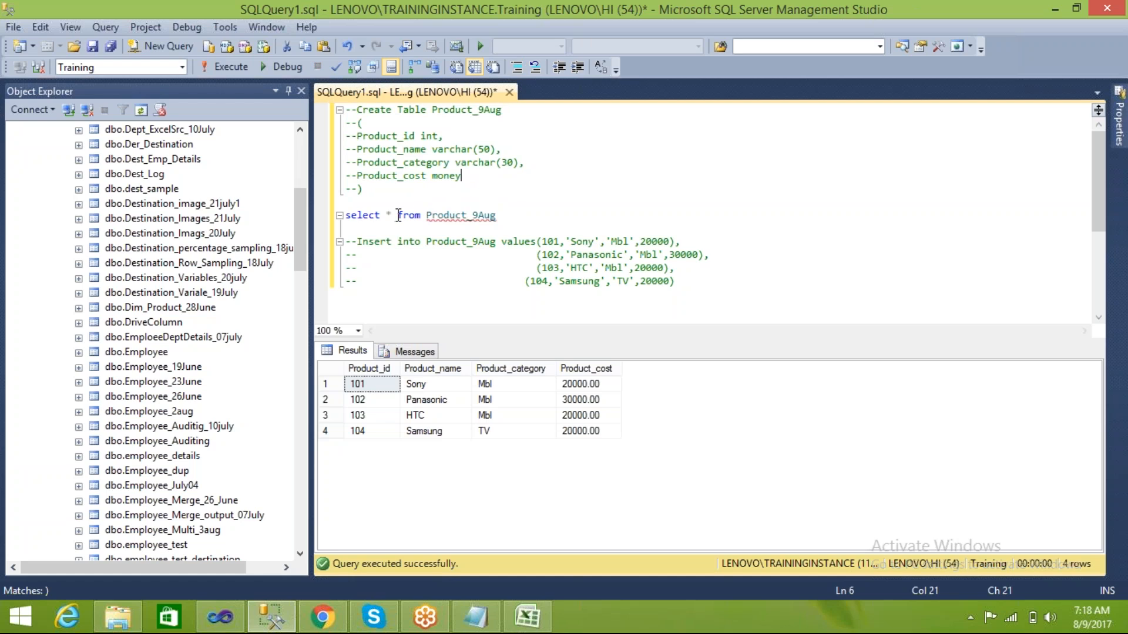
# - Switch to Visual Studio and rename the Data Flow Task as Loading lookup
pyautogui.click(220, 617)
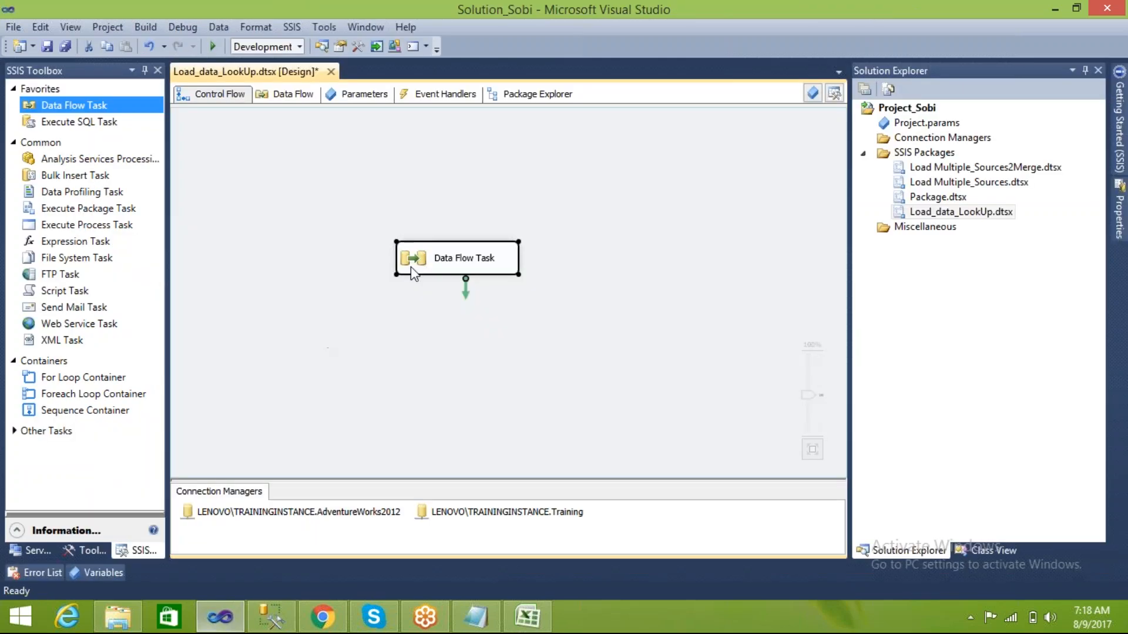
pyautogui.click(468, 261)
pyautogui.click(474, 258)
pyautogui.write('Loading lookup')
pyautogui.press('Return')
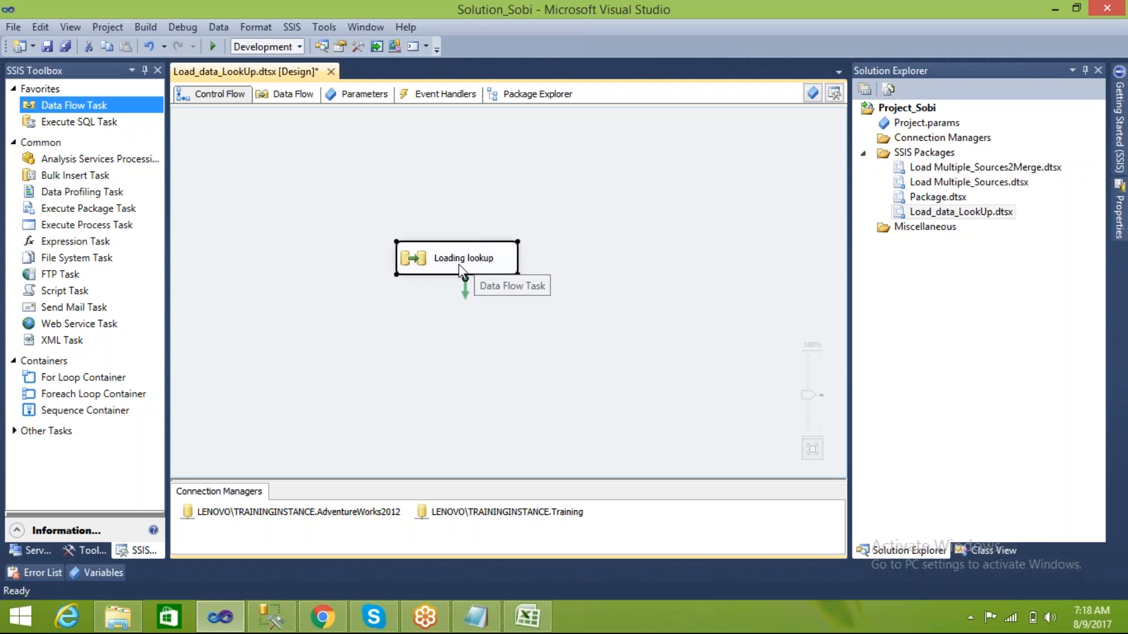
# - Open the Loading lookup data flow and add an OLE DB Source near the upper part of the canvas
pyautogui.doubleClick(420, 259)
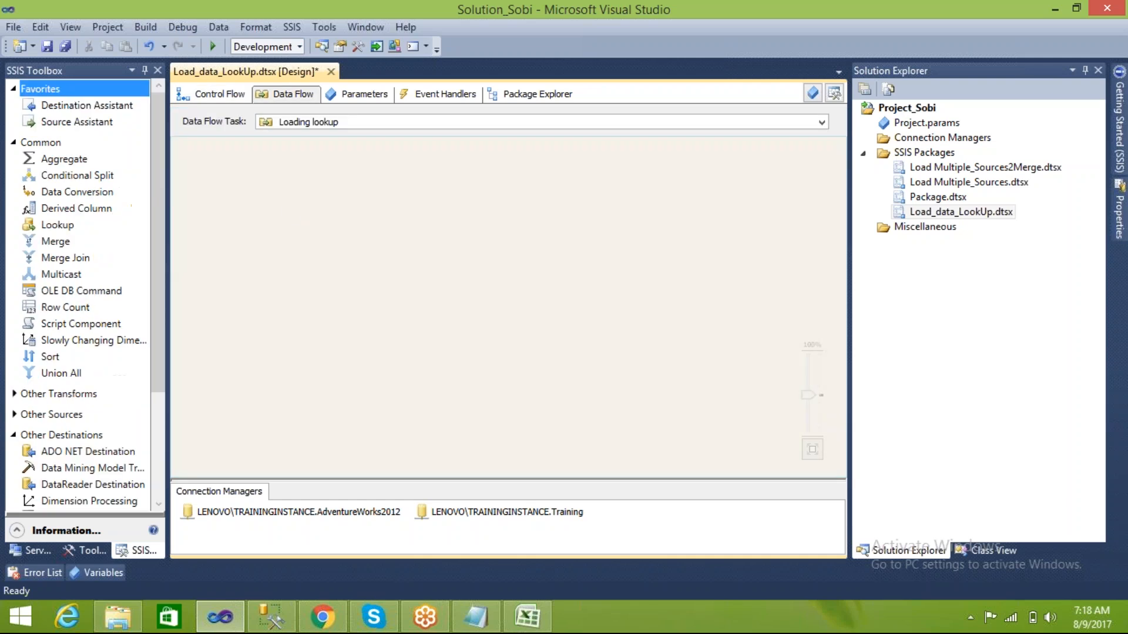
pyautogui.click(13, 145)
pyautogui.click(13, 88)
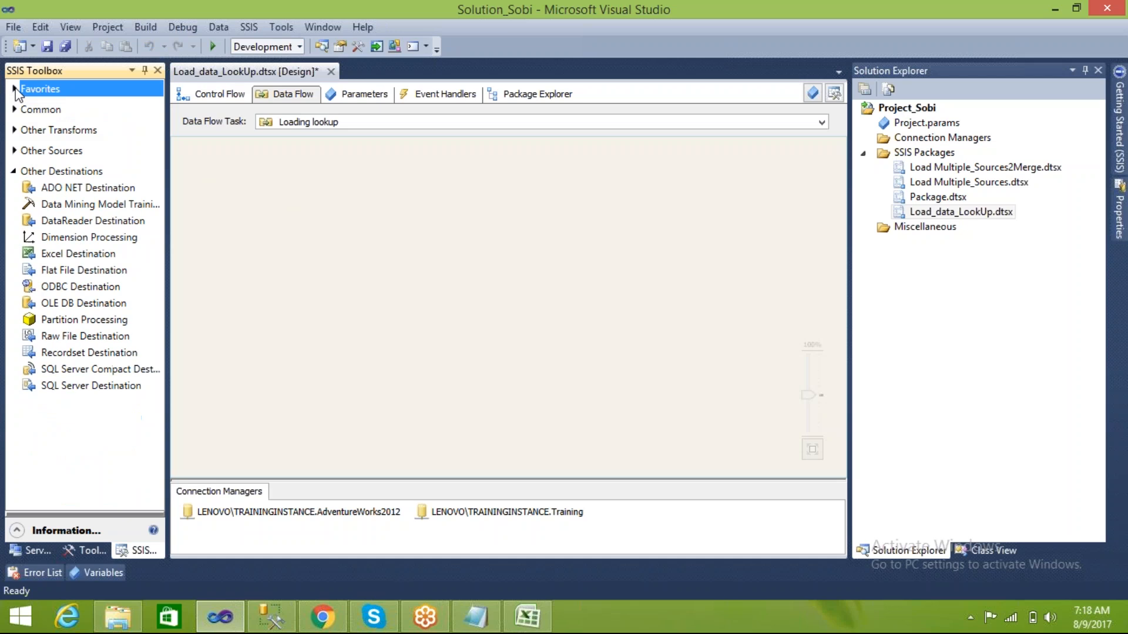
pyautogui.click(14, 171)
pyautogui.click(13, 150)
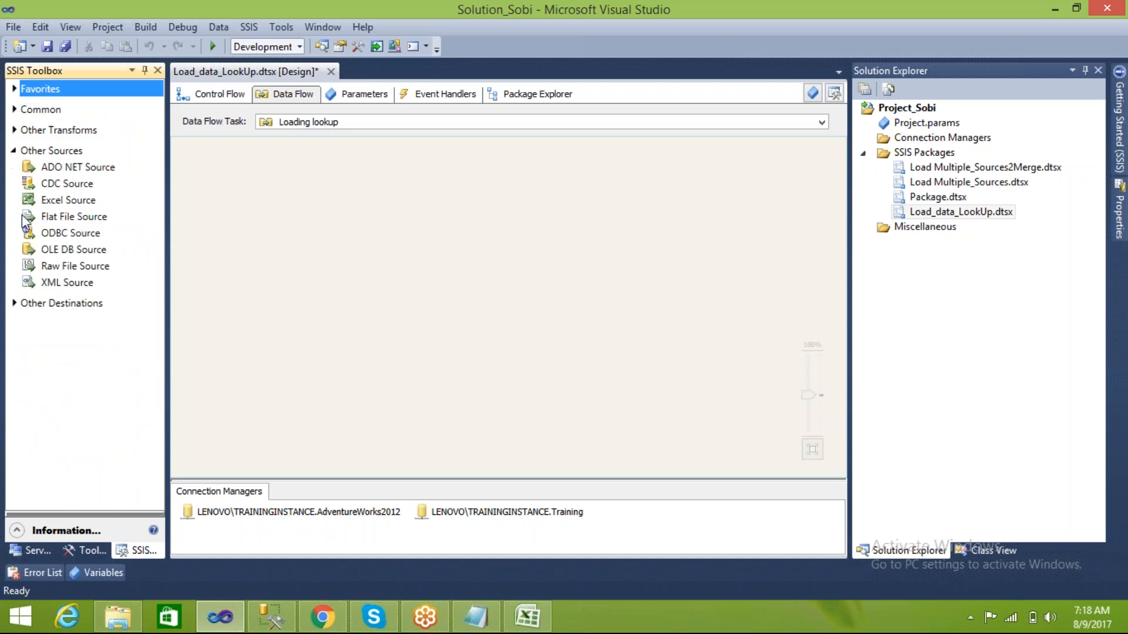
pyautogui.click(57, 252)
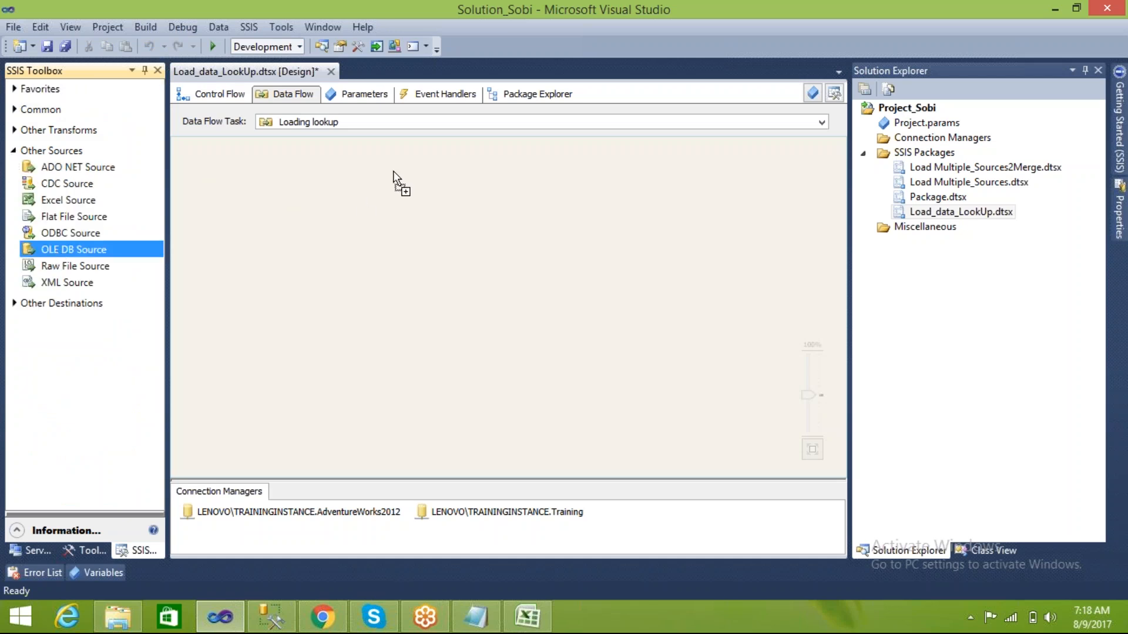
pyautogui.moveTo(394, 172); pyautogui.dragTo(394, 172)
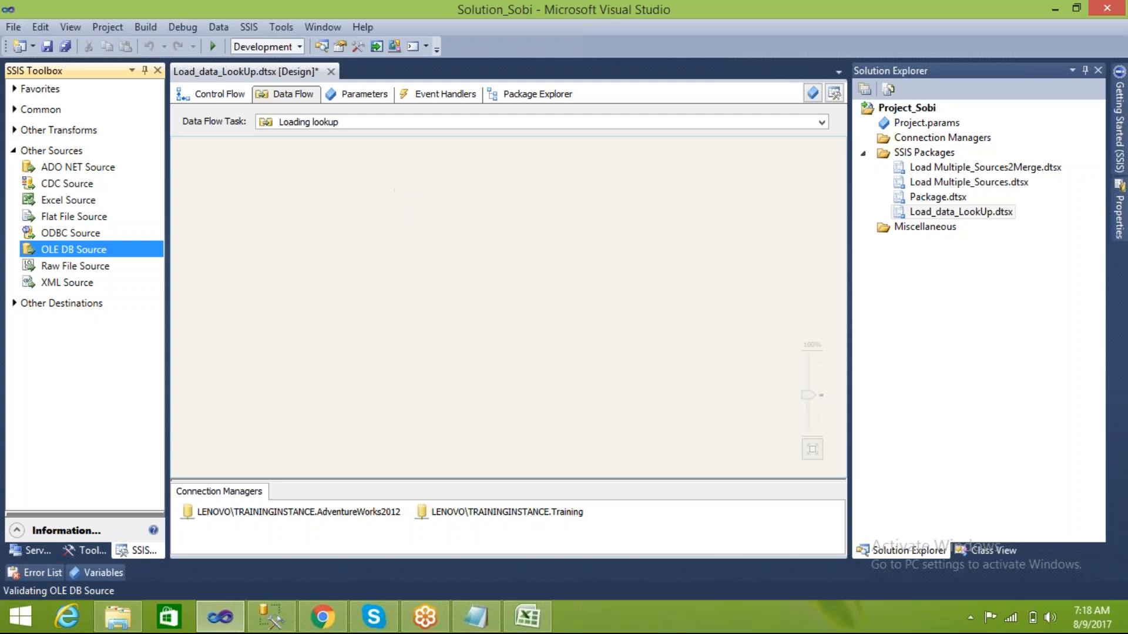
# - Add an OLE DB Destination to the data flow, below and to the right of the OLE DB Source
pyautogui.click(14, 151)
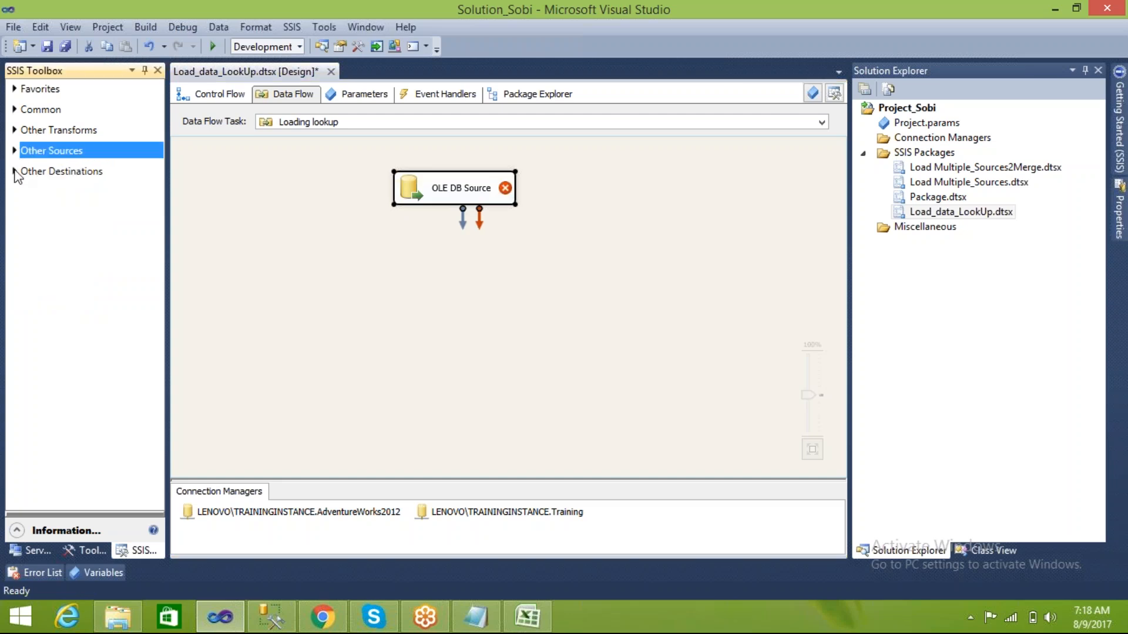
pyautogui.click(14, 171)
pyautogui.moveTo(76, 307); pyautogui.dragTo(536, 368)
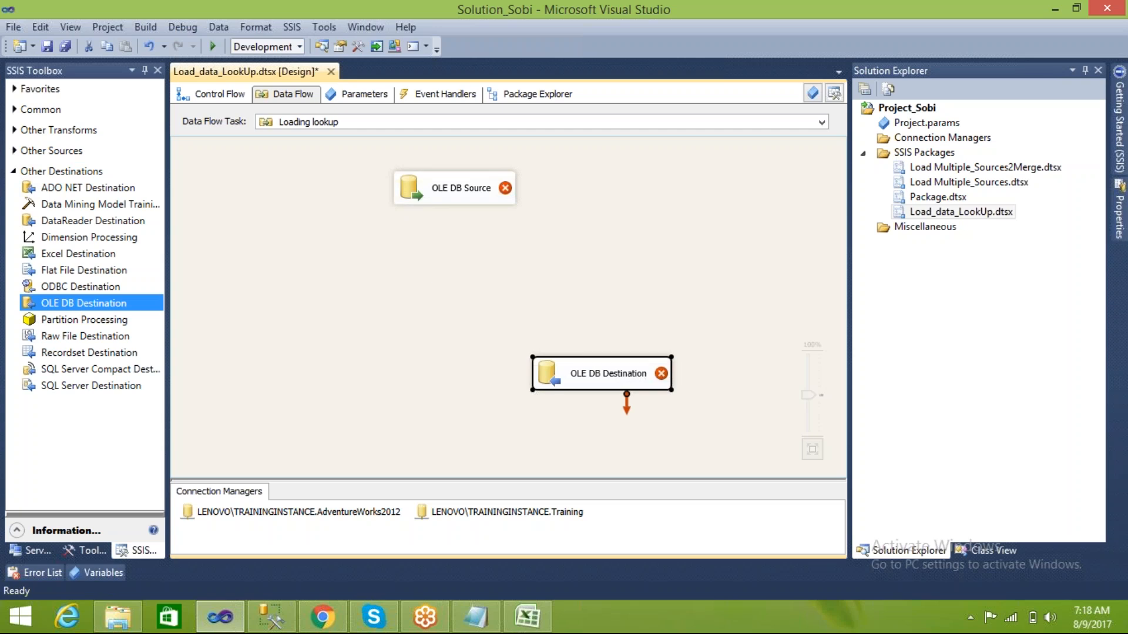
pyautogui.click(423, 269)
# - Open the OLE DB Source for editing and set its connection manager to LENOVO\TRAININGINSTANCE.Training
pyautogui.click(414, 200)
pyautogui.doubleClick(414, 199)
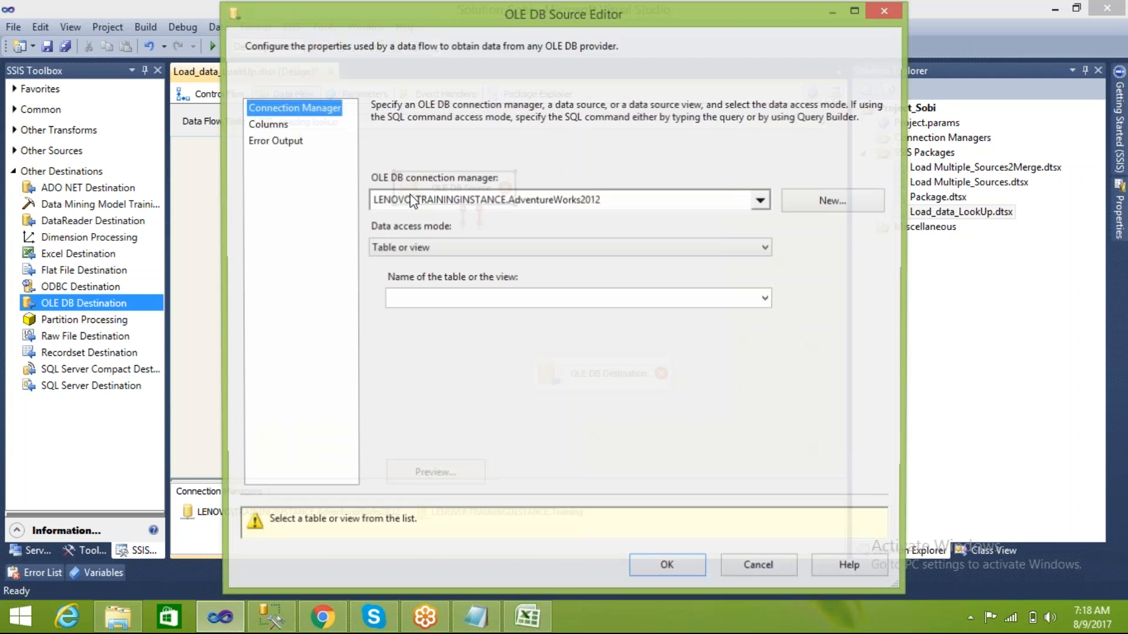
pyautogui.click(762, 201)
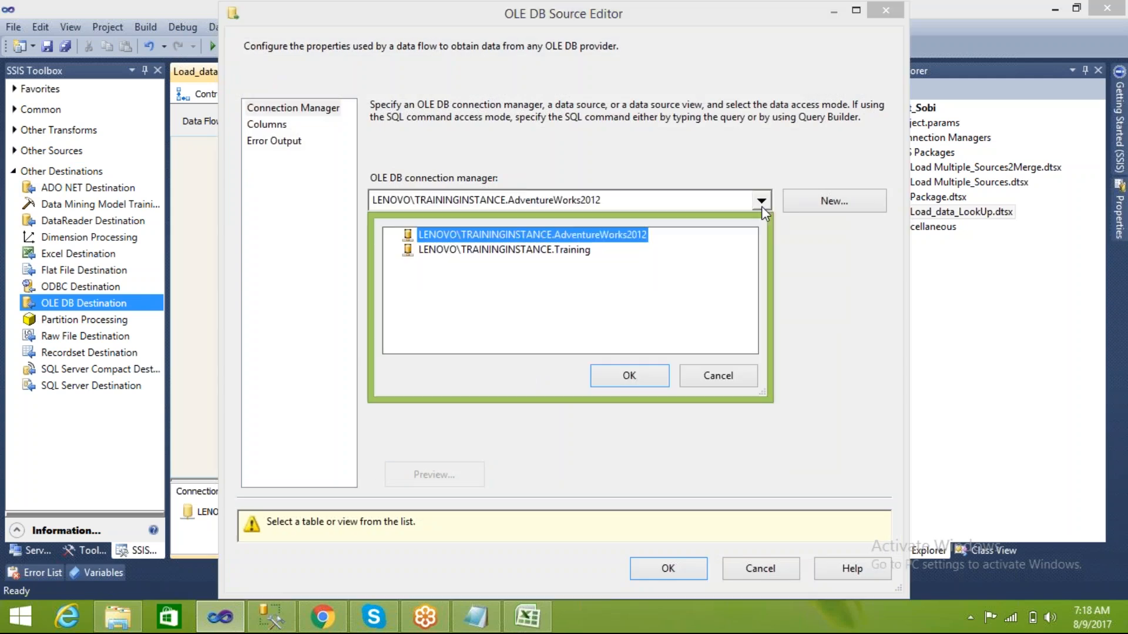
pyautogui.click(553, 251)
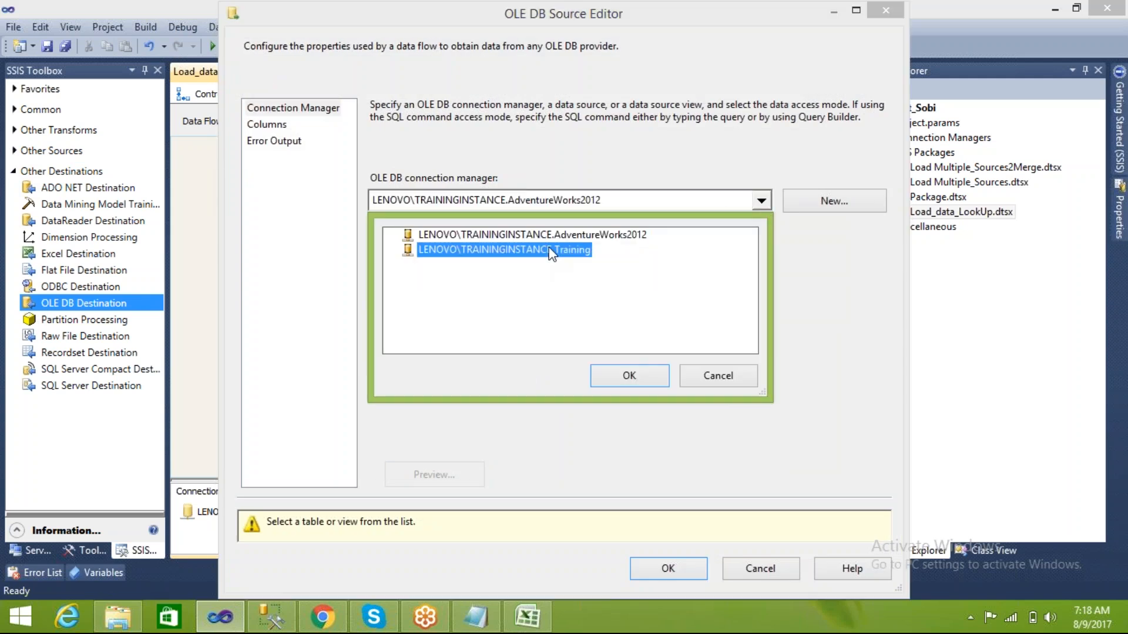
pyautogui.click(662, 382)
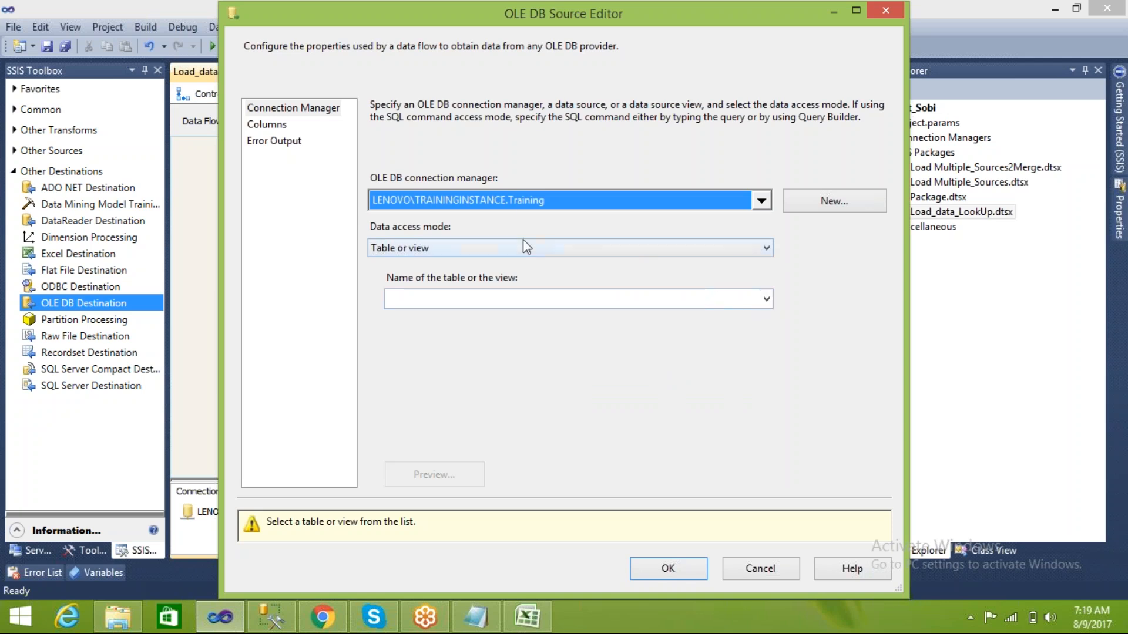
# - Set the source table to [dbo].[Product_9Aug], check its columns, and accept the OLE DB Source settings
pyautogui.click(766, 300)
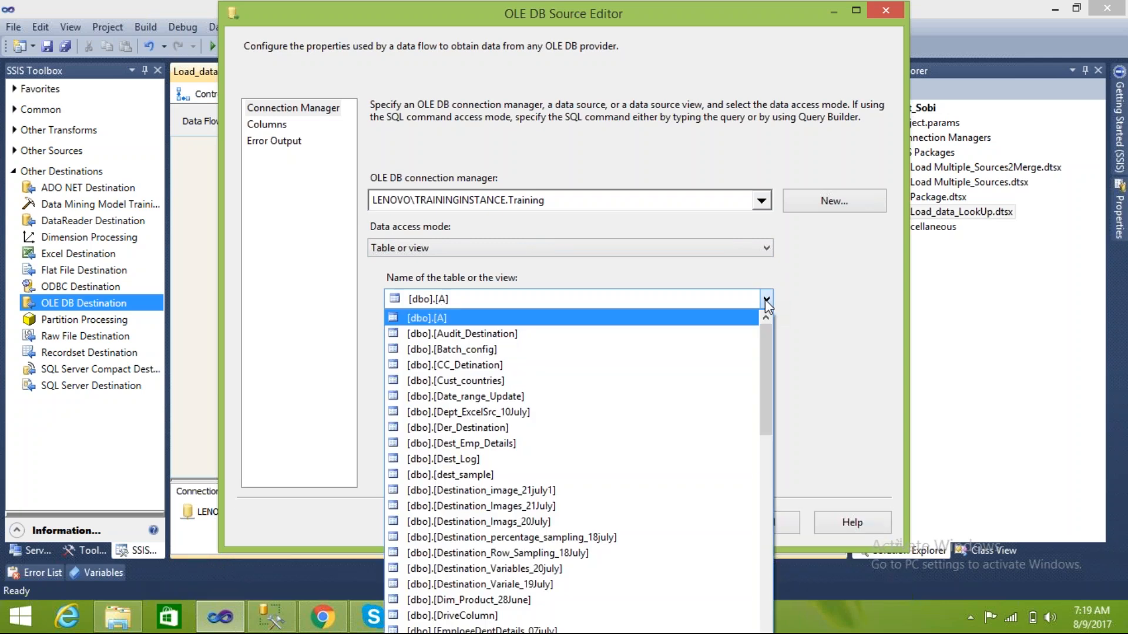
pyautogui.scroll(-6, 763, 352)
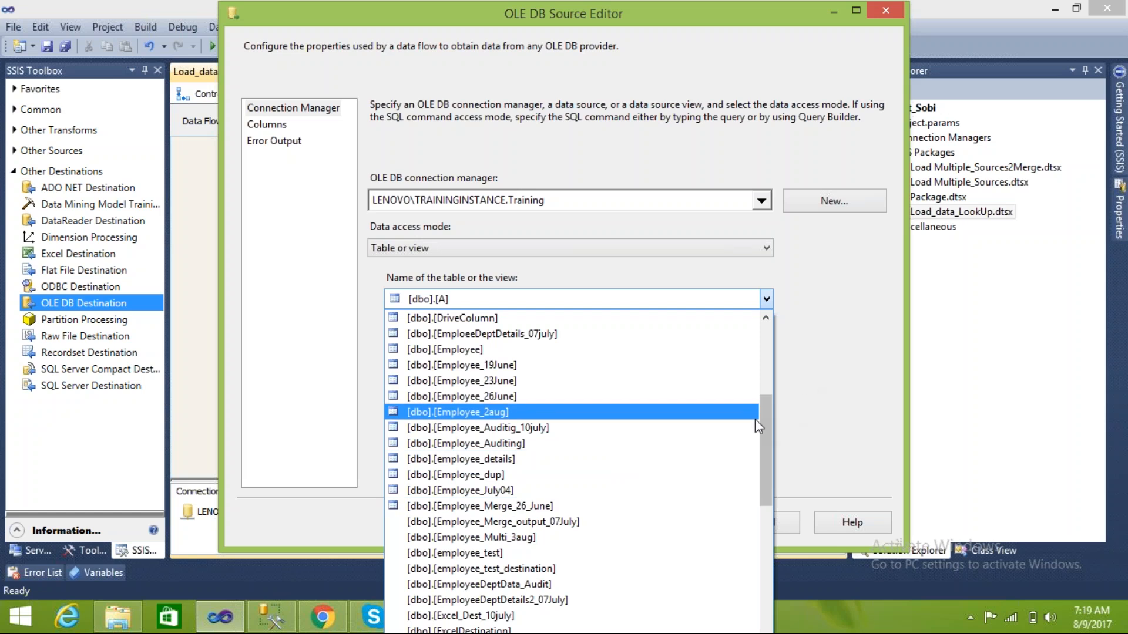
pyautogui.moveTo(765, 418); pyautogui.dragTo(733, 558)
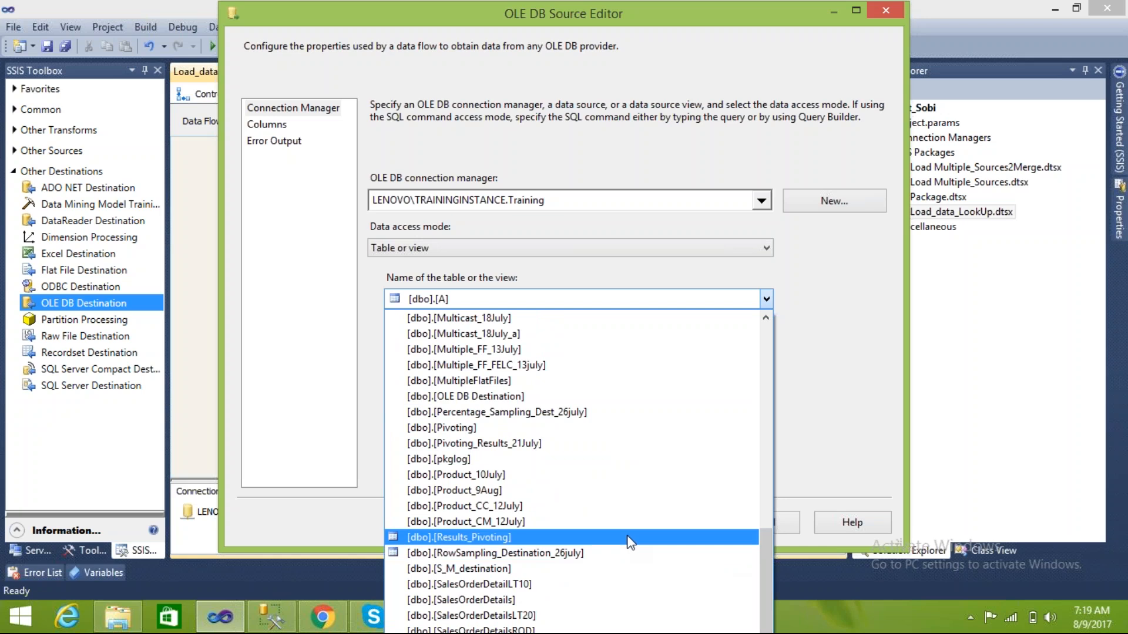
pyautogui.click(568, 491)
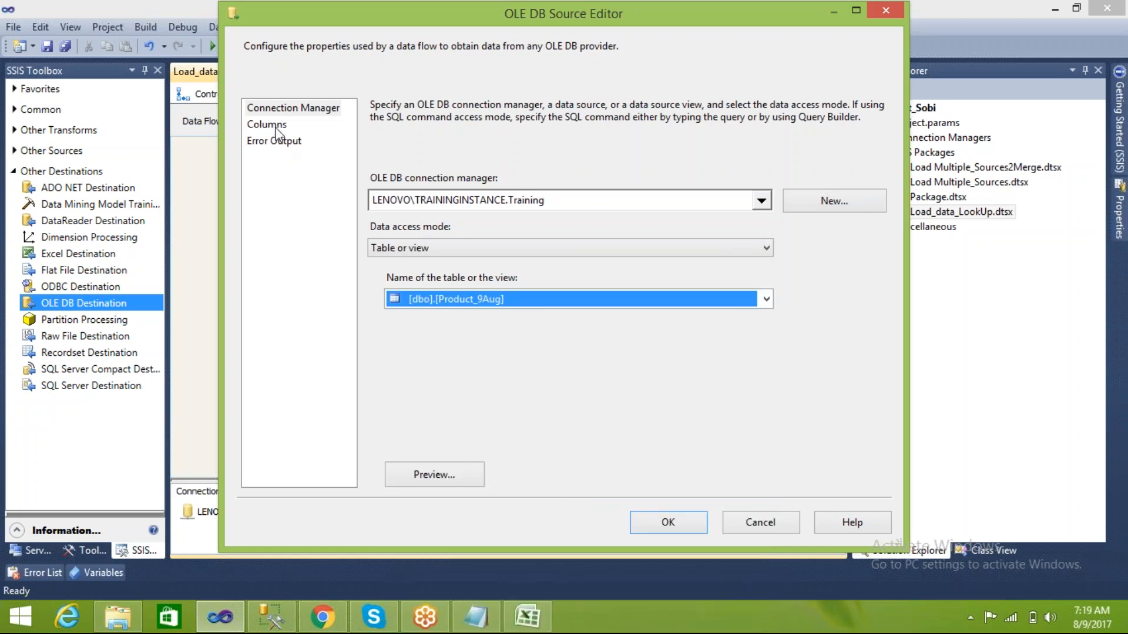
pyautogui.click(276, 129)
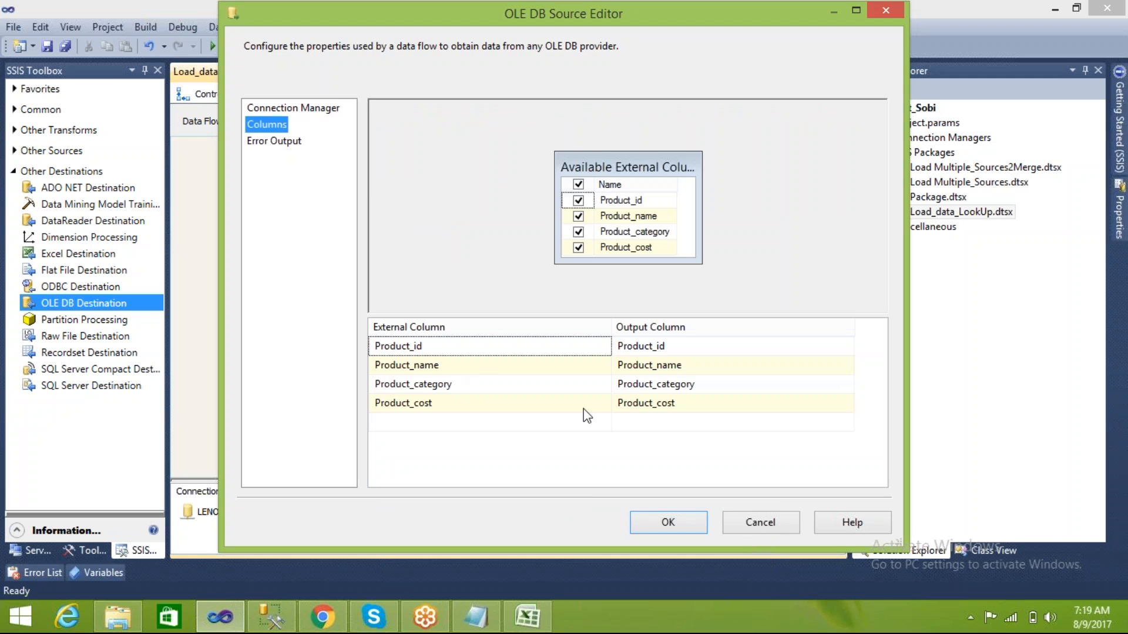
pyautogui.click(649, 524)
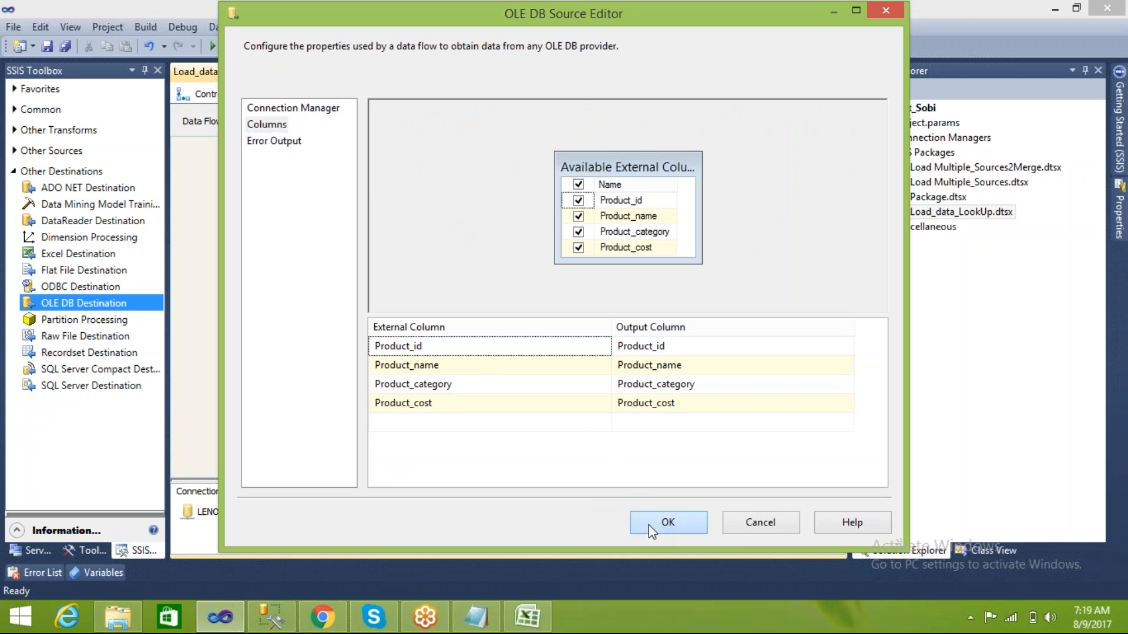
pyautogui.moveTo(394, 181); pyautogui.dragTo(338, 172)
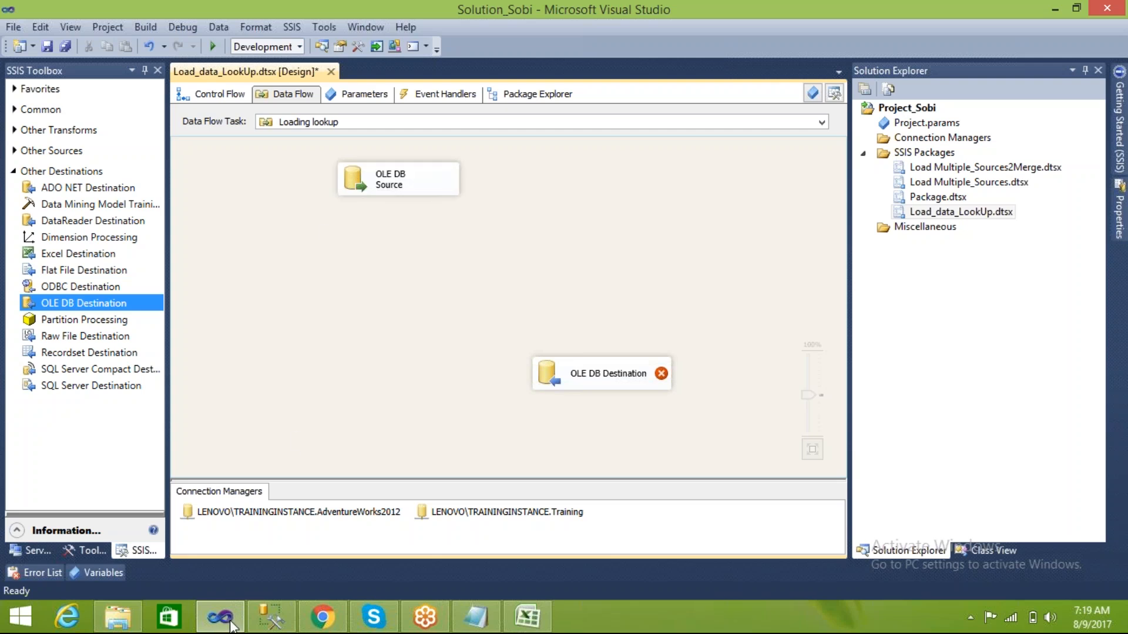
# - Switch to SQL Server Management Studio and change the select query to "select * into Product_9aug_Tgt from Product_9Aug"
pyautogui.click(270, 617)
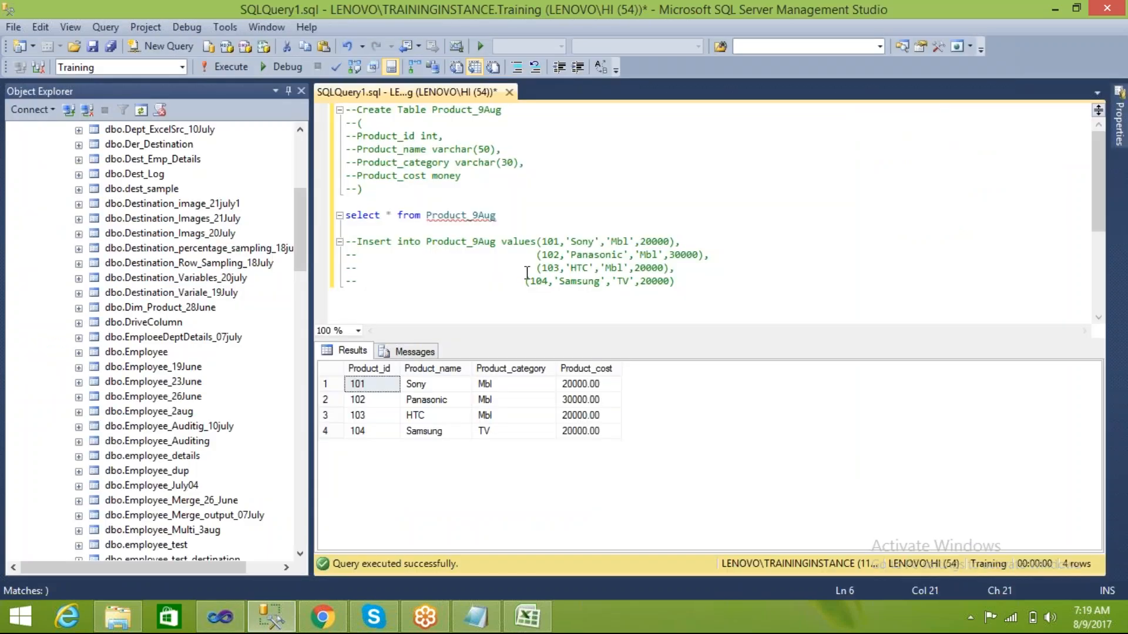
pyautogui.click(397, 216)
pyautogui.write('into')
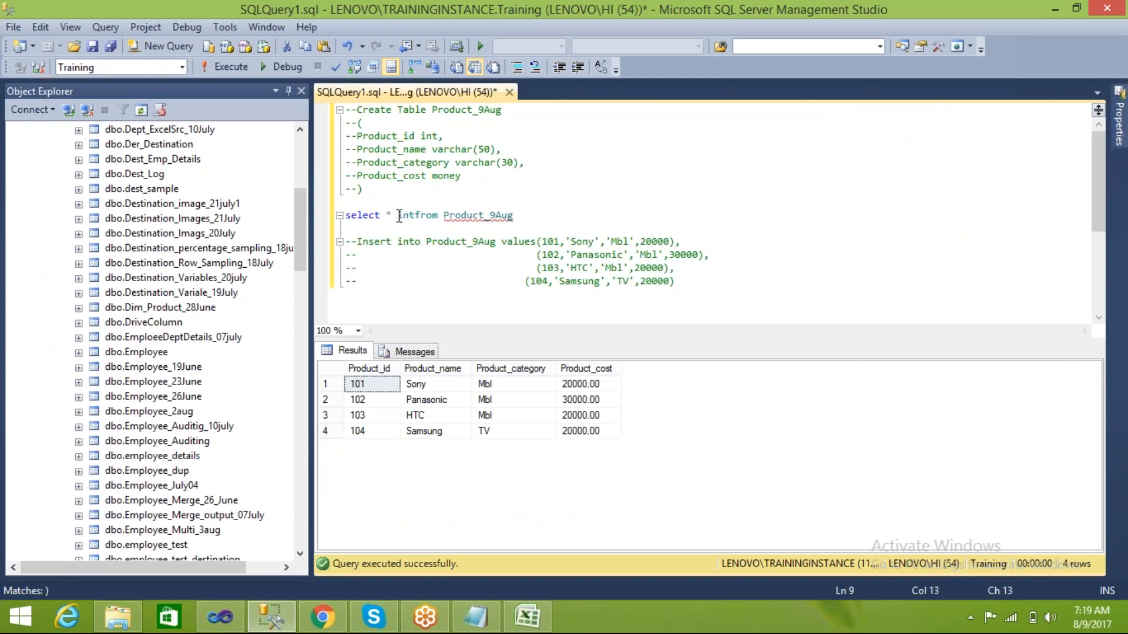
pyautogui.write(' Product')
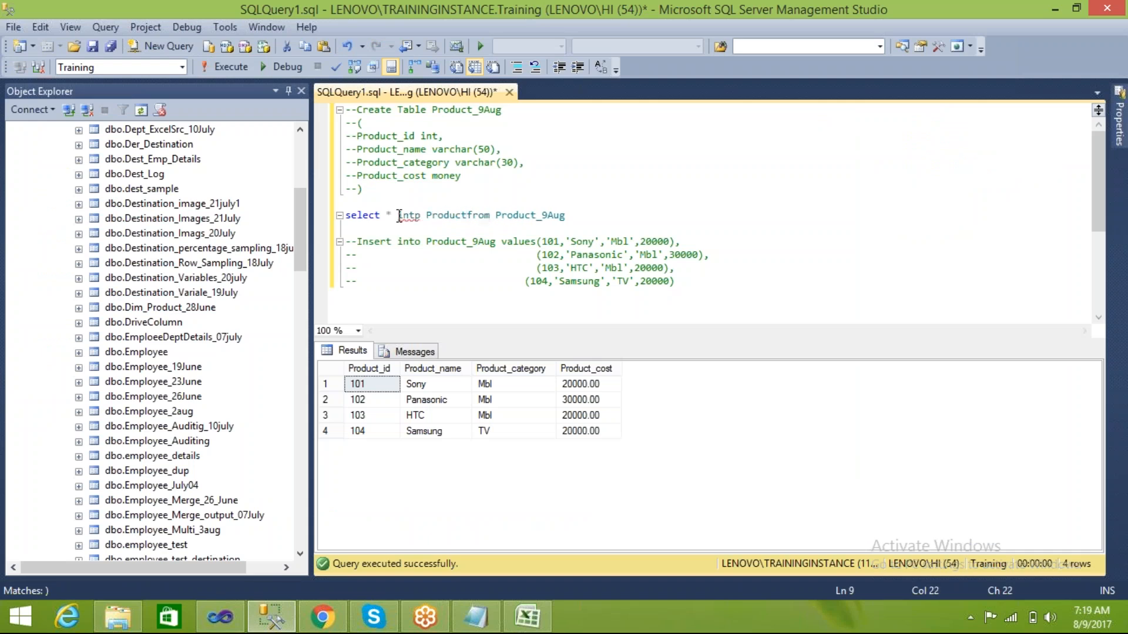
pyautogui.click(421, 217)
pyautogui.press('BackSpace')
pyautogui.write('o')
pyautogui.click(467, 215)
pyautogui.write('9aug ')
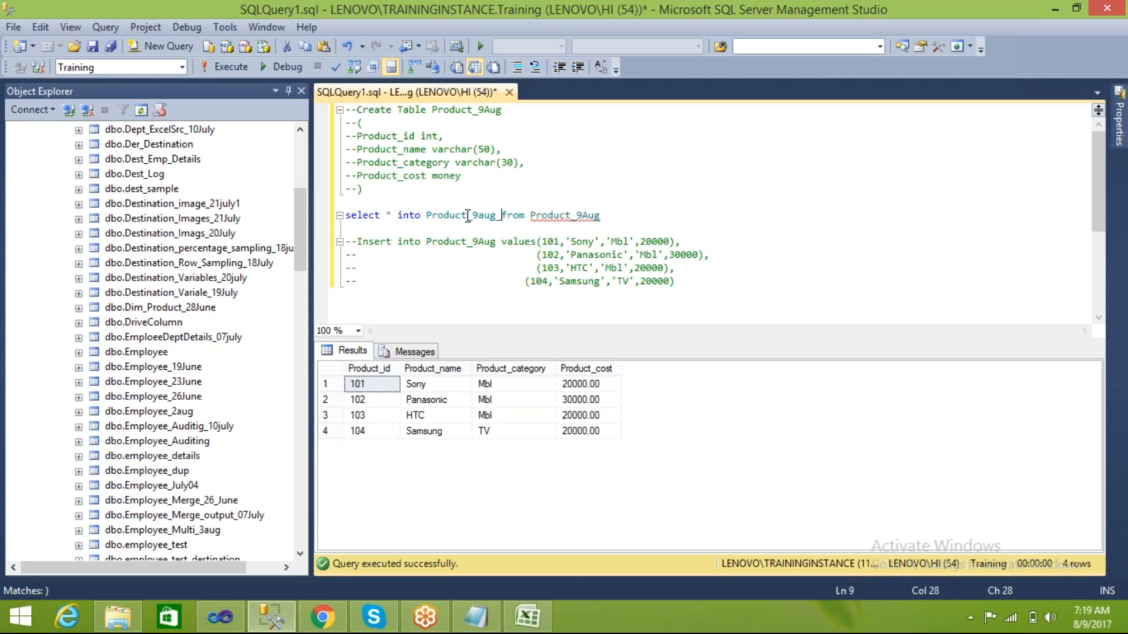
pyautogui.write('Tgt')
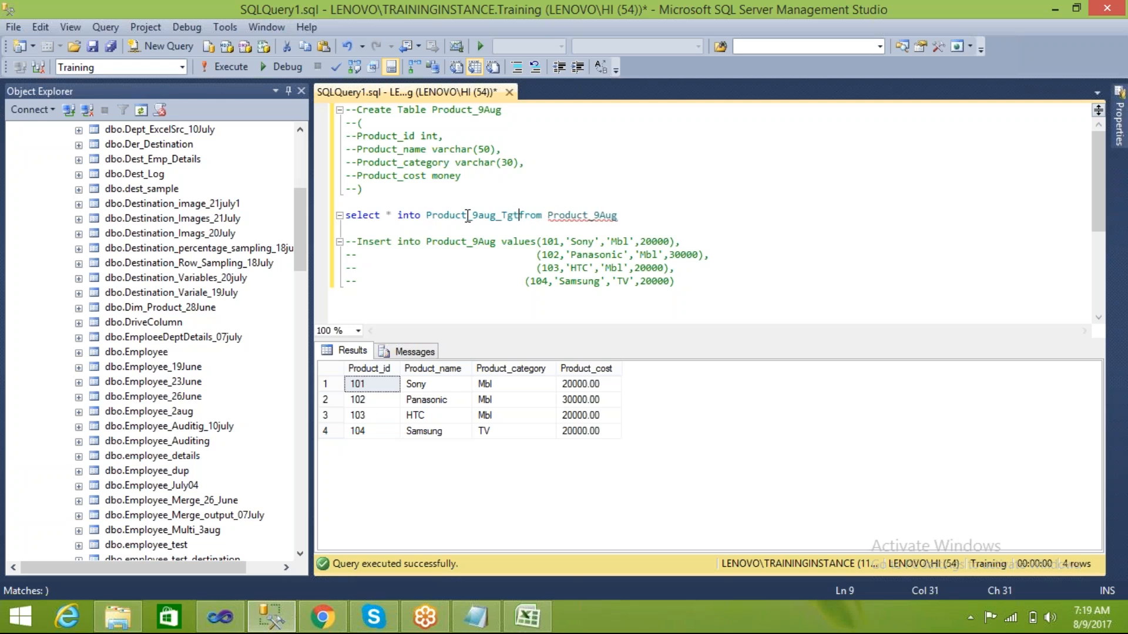
# - Append the condition "where 1=2" to the select into statement and execute only that statement
pyautogui.click(631, 212)
pyautogui.write('where 1=2')
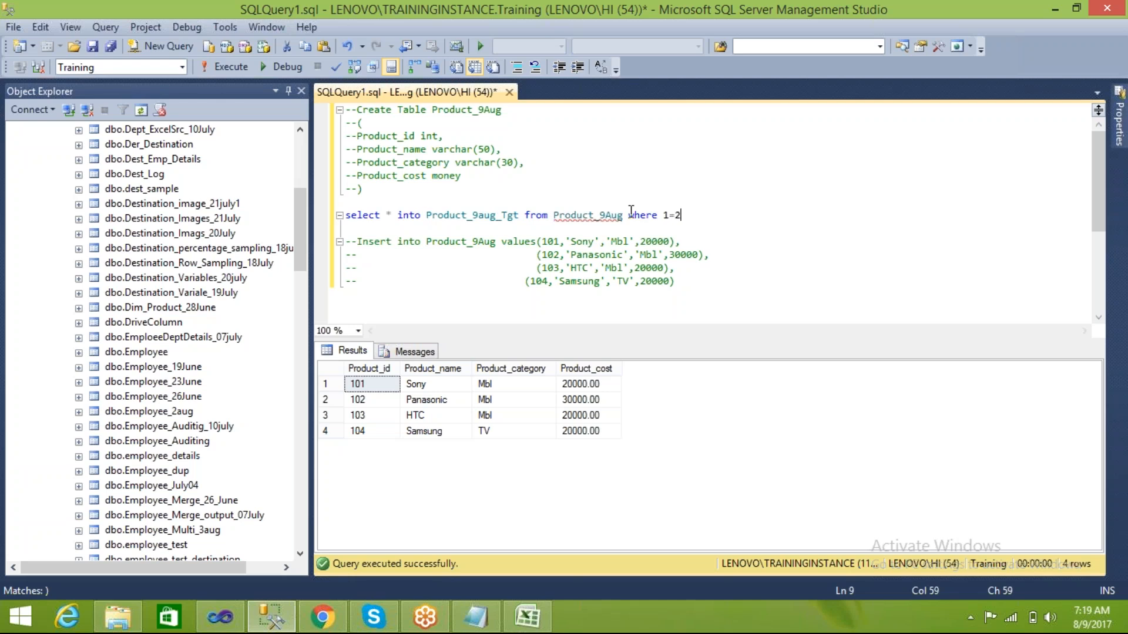
pyautogui.hotkey('shift', 'Home')
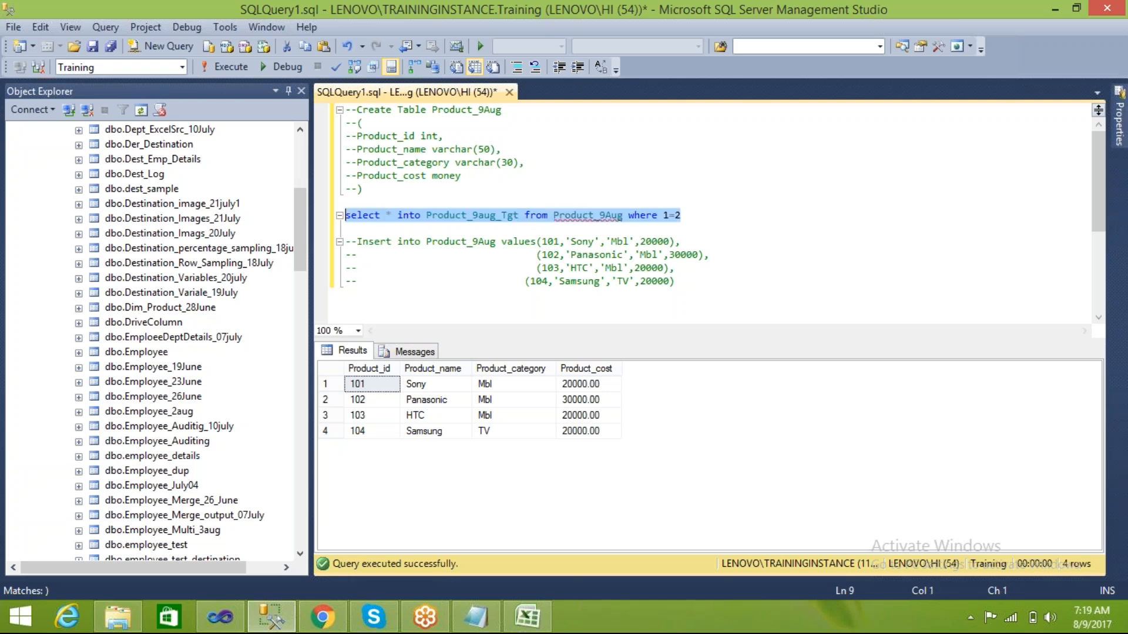
pyautogui.press('F5')
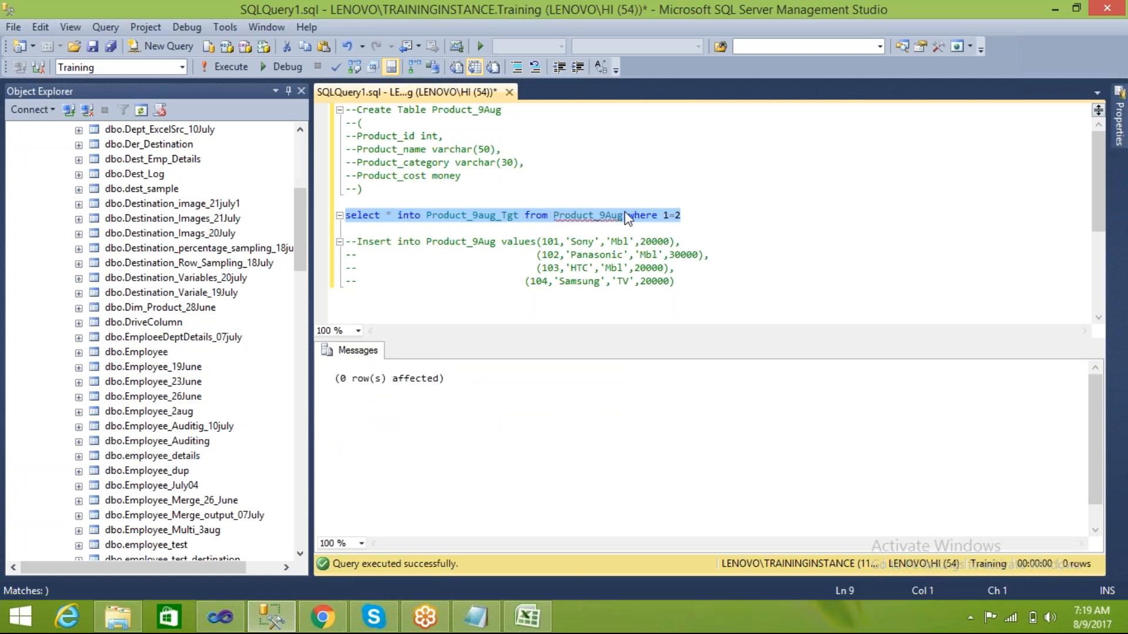
# - Remove the where condition and the into Product_9aug_Tgt clause, leaving "select * from Product_9Aug"
pyautogui.click(554, 216)
pyautogui.moveTo(622, 216); pyautogui.dragTo(684, 218)
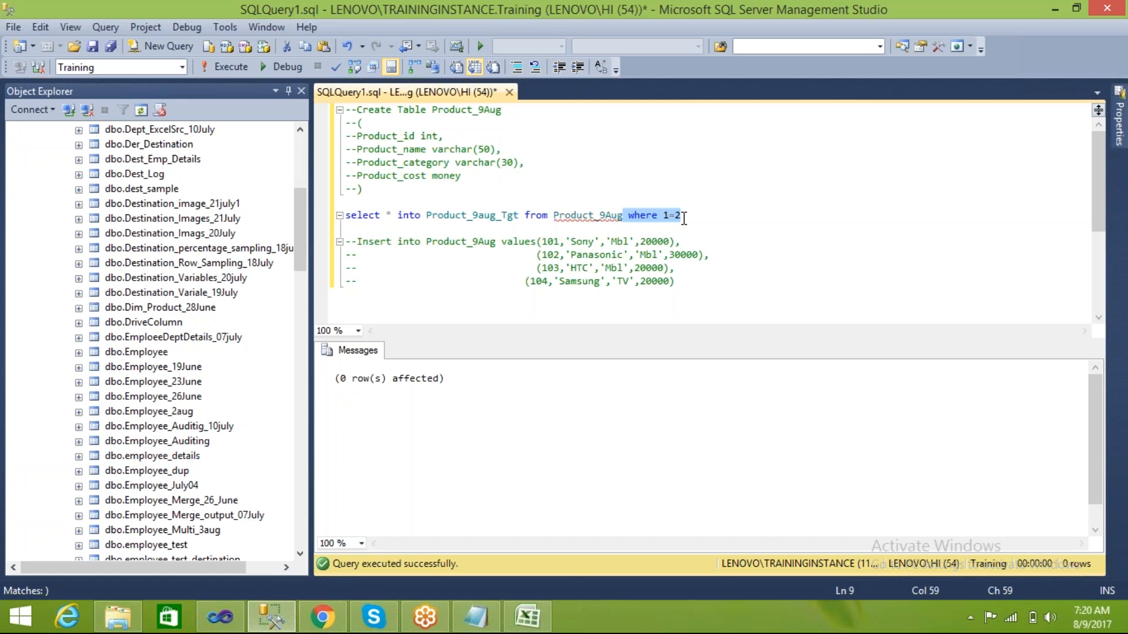
pyautogui.press('Delete')
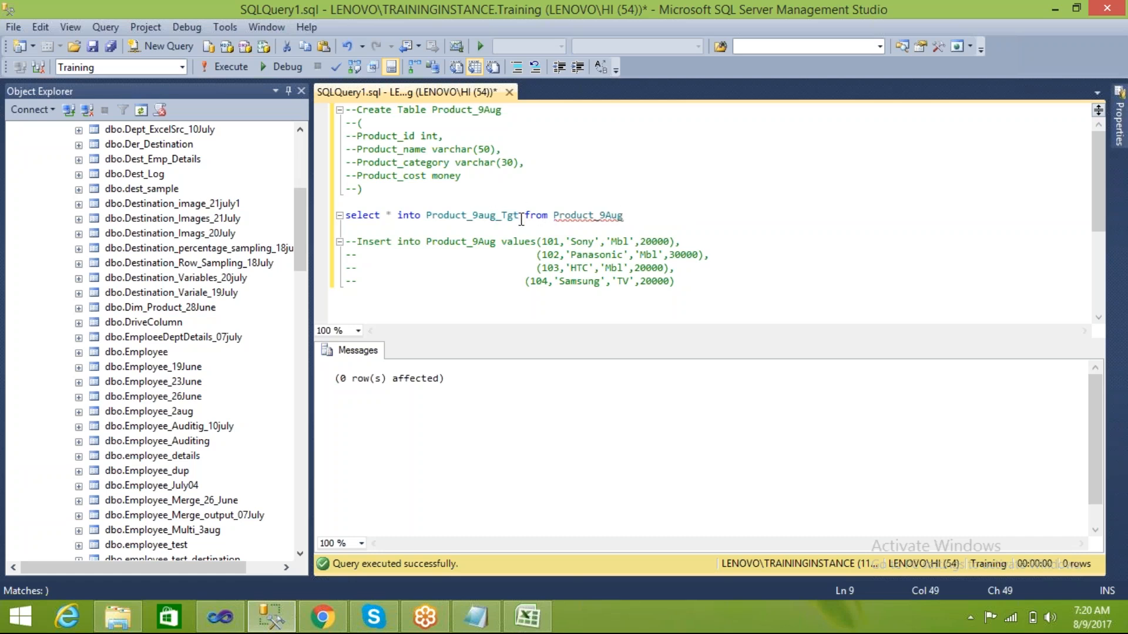
pyautogui.doubleClick(492, 215)
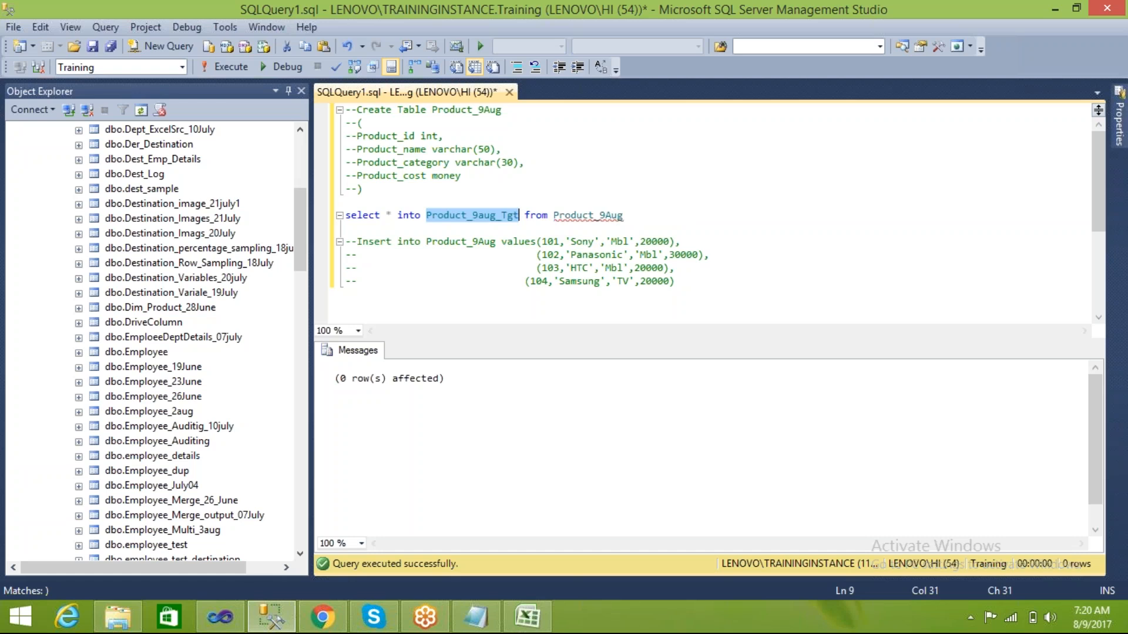
pyautogui.press('Delete')
pyautogui.press('BackSpace')
pyautogui.press('BackSpace')
pyautogui.press('BackSpace')
pyautogui.press('BackSpace')
pyautogui.press('BackSpace')
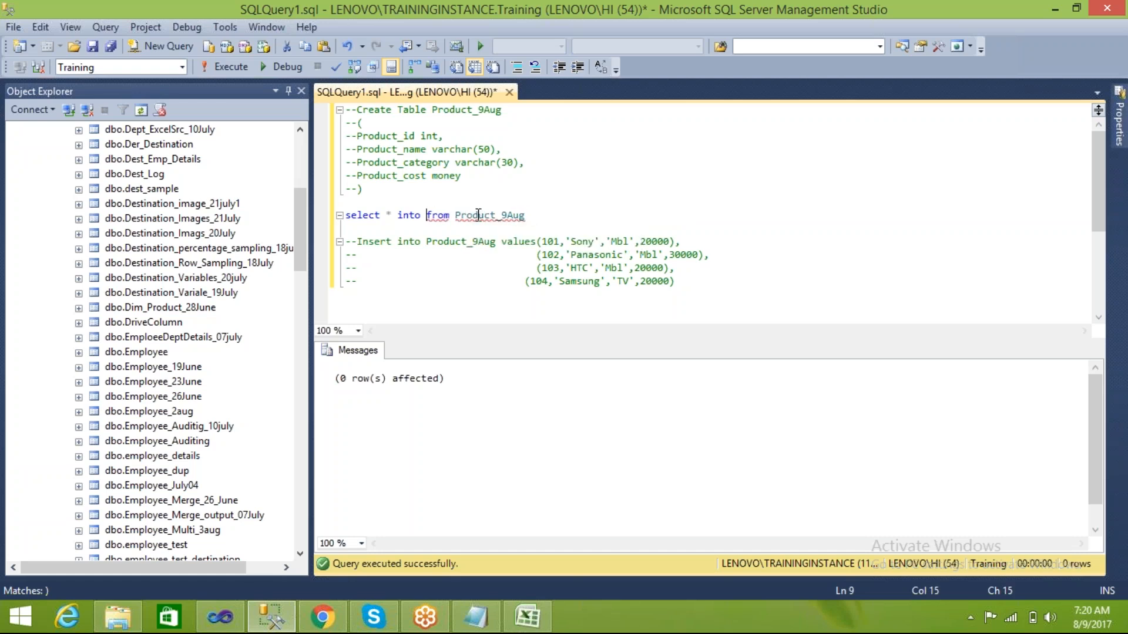
pyautogui.click(495, 216)
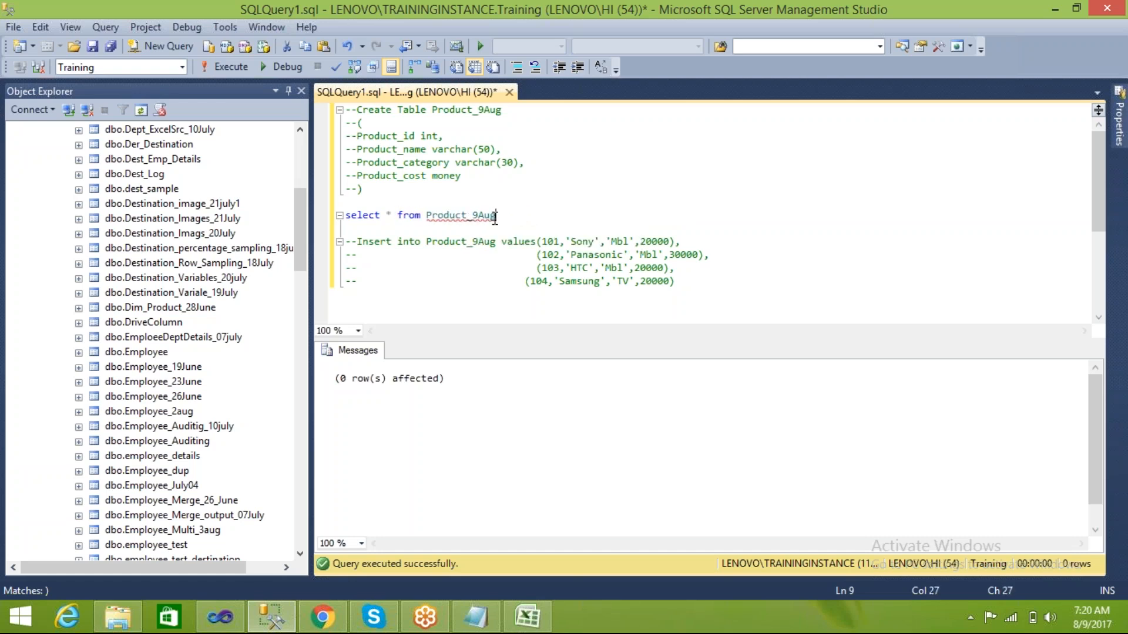
# - Add the query "select * from Product_9aug_Tgt" below the Product_9Aug query and execute it alone
pyautogui.press('Return')
pyautogui.press('Return')
pyautogui.write('sele')
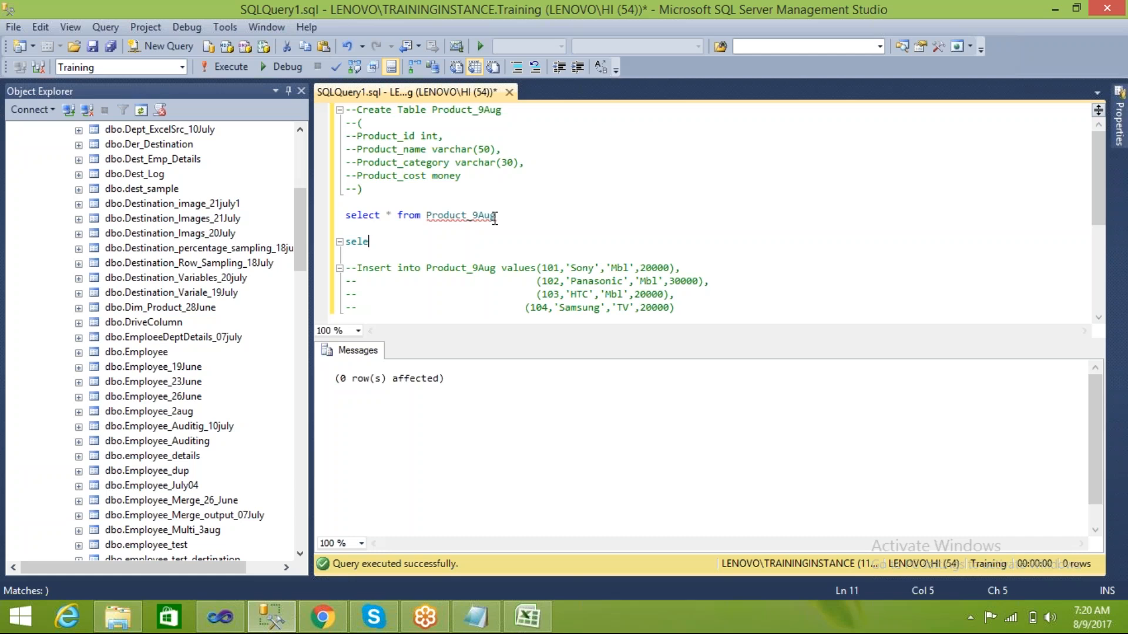
pyautogui.write('ct * from Product_9aug_Tgt')
pyautogui.hotkey('shift', 'Home')
pyautogui.press('F5')
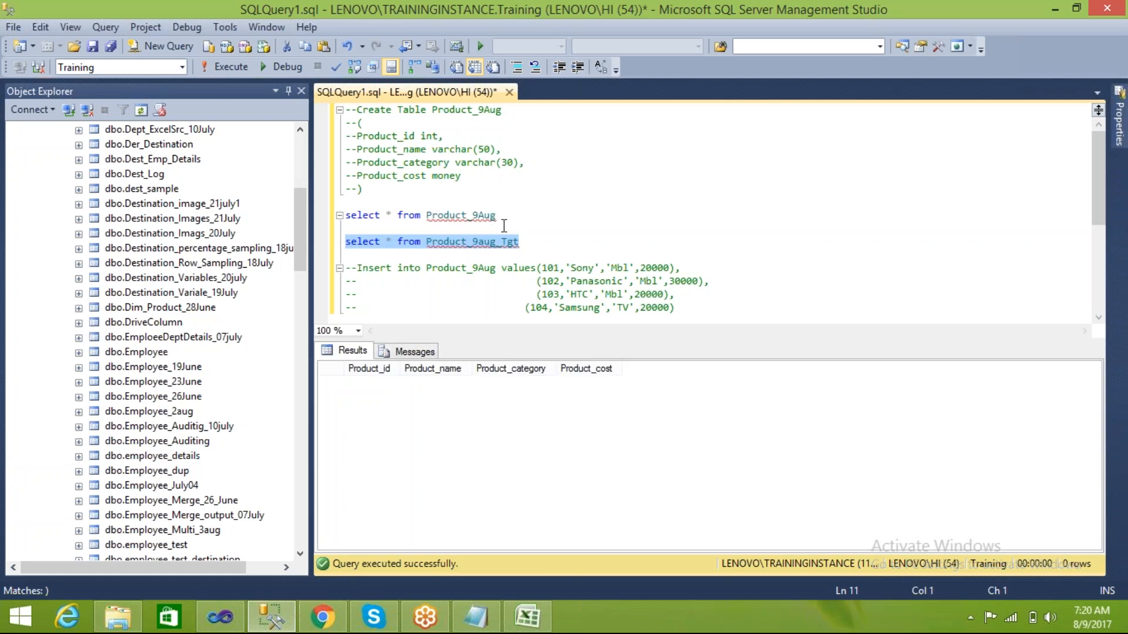
# - Execute both select queries together and compare the contents of Product_9Aug and Product_9aug_Tgt
pyautogui.moveTo(527, 239); pyautogui.dragTo(346, 215)
pyautogui.press('F5')
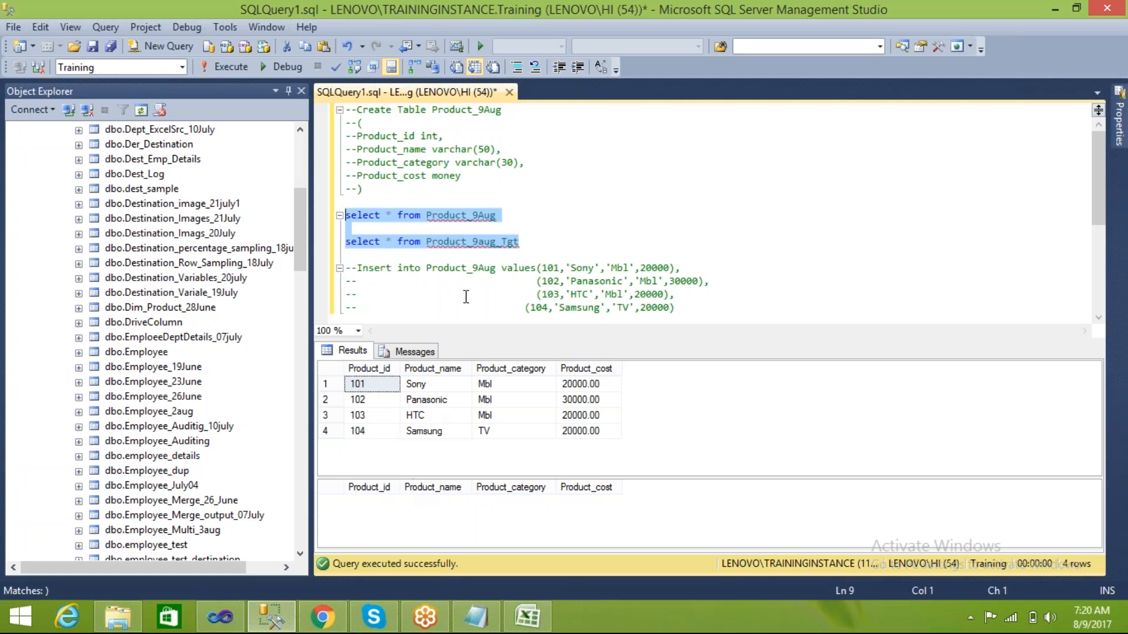
pyautogui.click(381, 505)
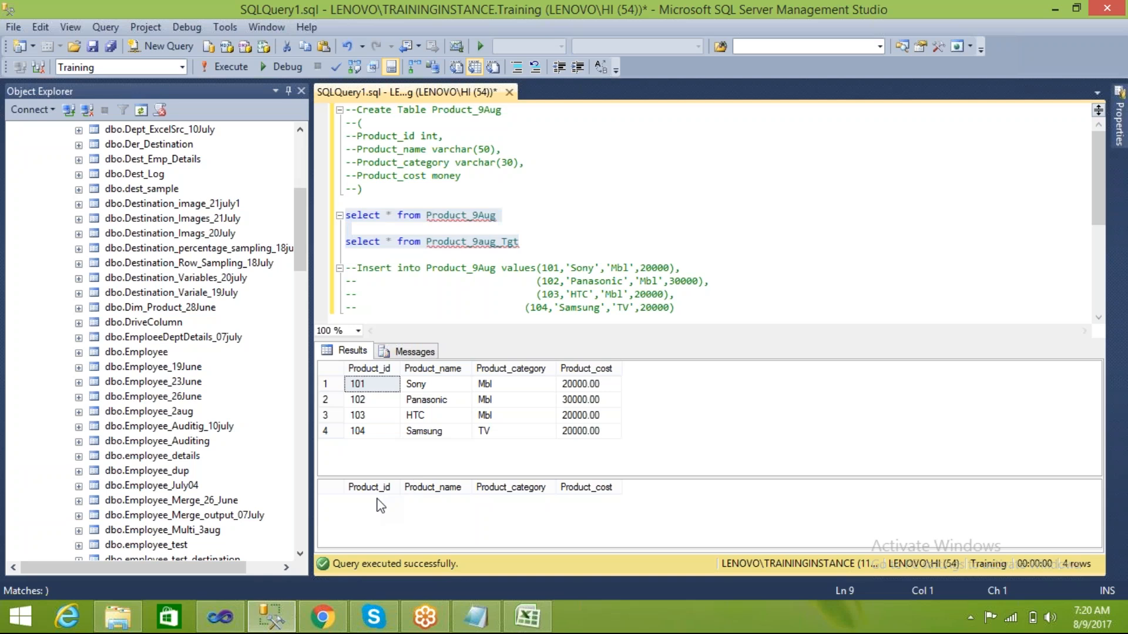
pyautogui.click(375, 386)
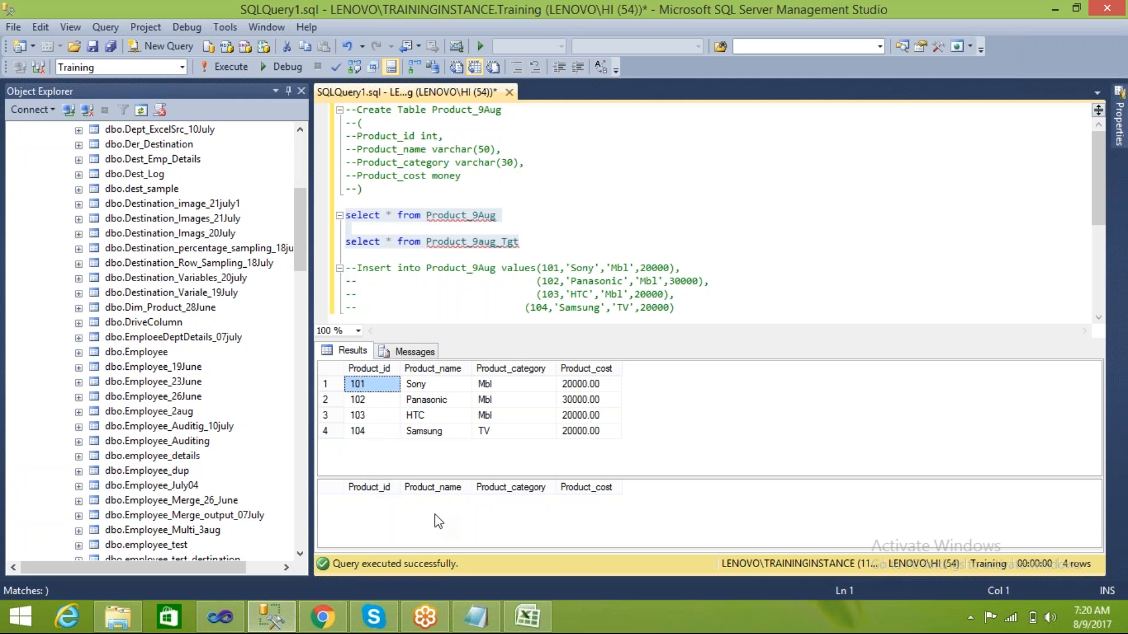
# - Switch to Visual Studio and move the OLE DB Source slightly up and to the left on the canvas
pyautogui.click(219, 623)
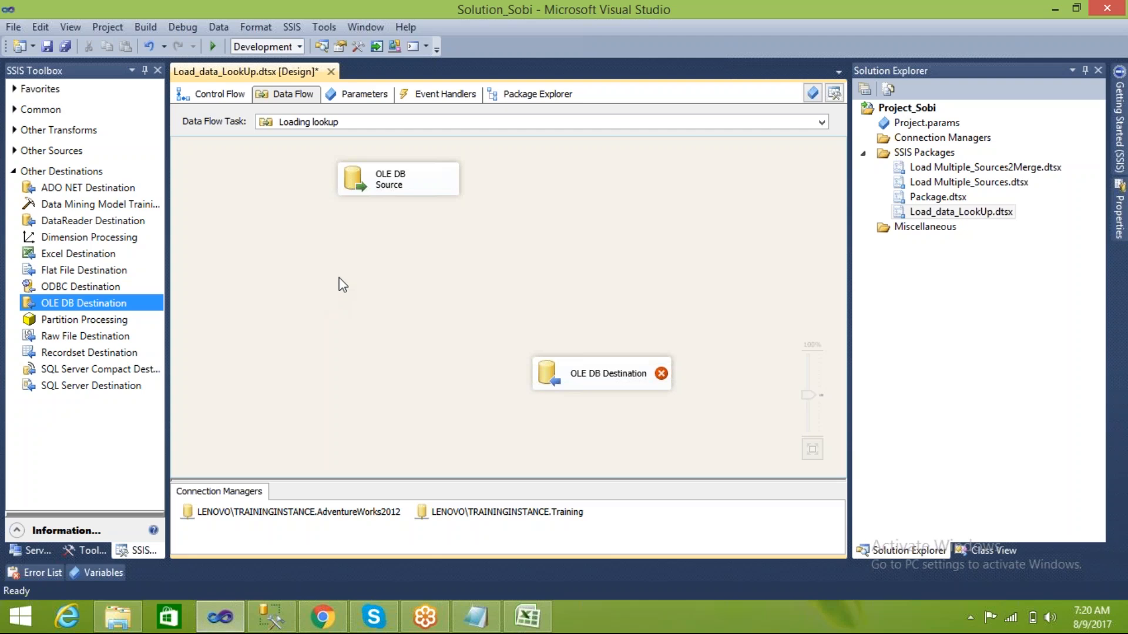
pyautogui.moveTo(351, 177); pyautogui.dragTo(325, 166)
pyautogui.click(250, 154)
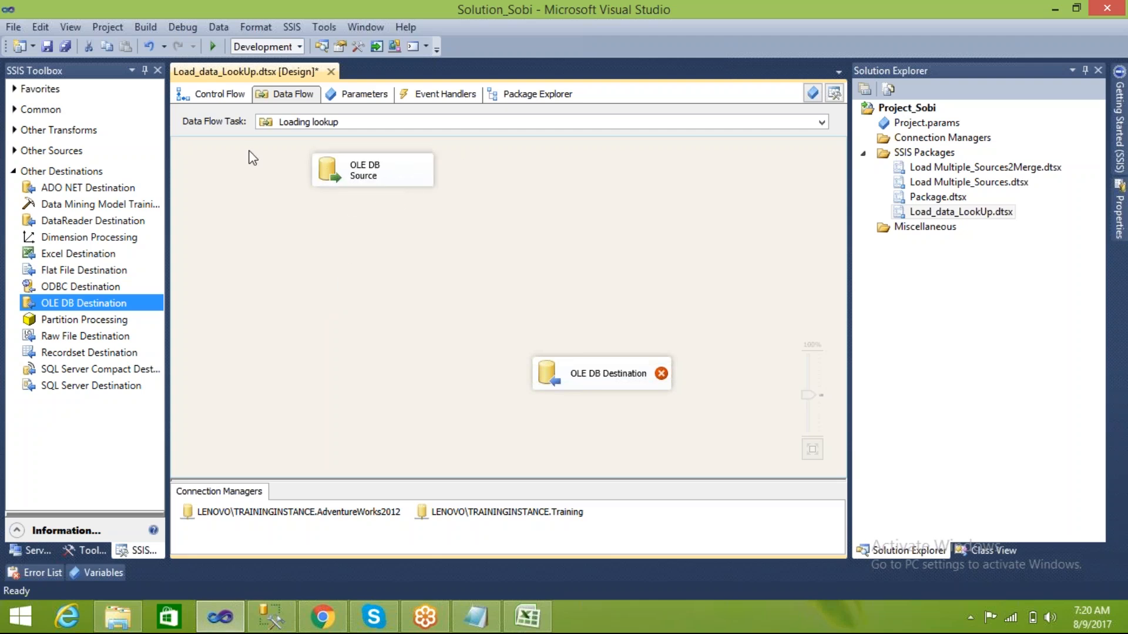
# - Add a Lookup transformation to the data flow, between the OLE DB Source and the OLE DB Destination
pyautogui.click(15, 131)
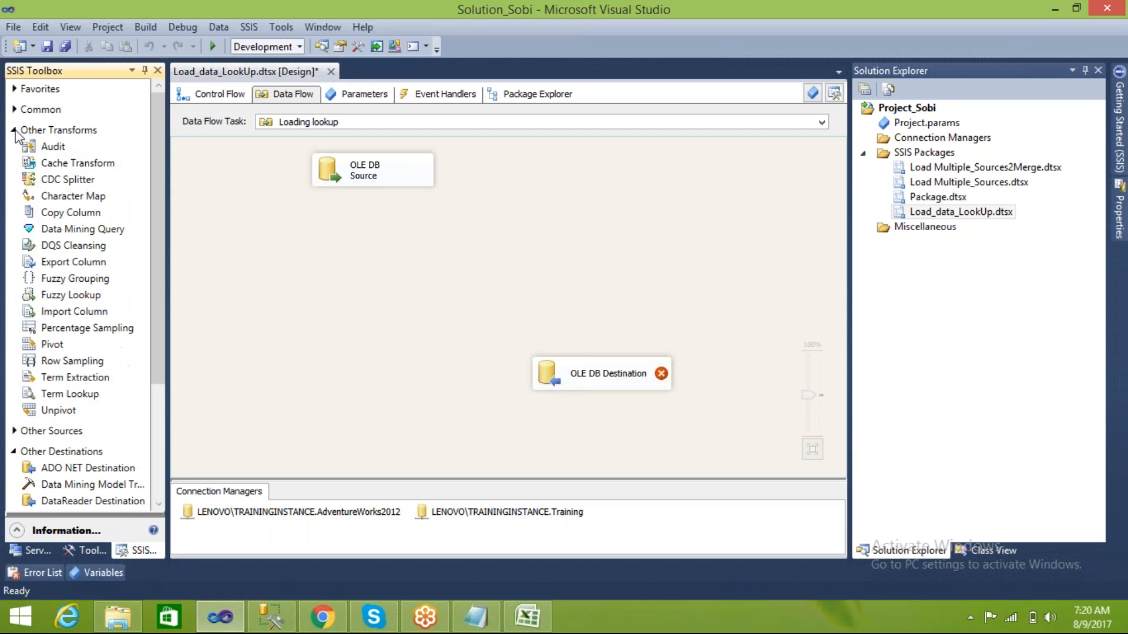
pyautogui.click(14, 130)
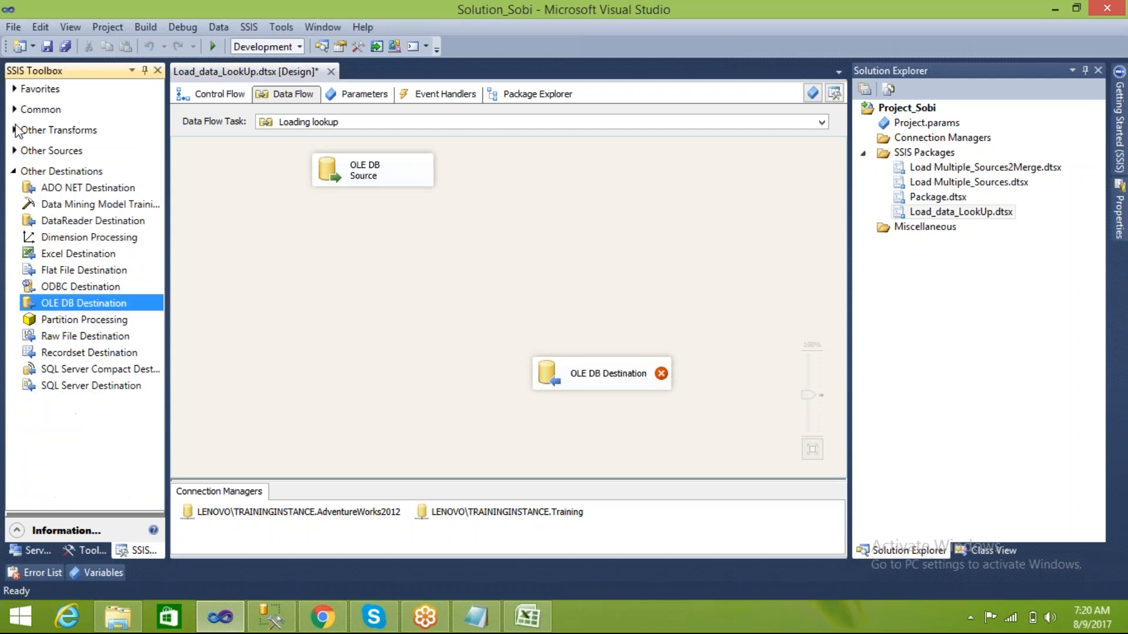
pyautogui.click(14, 110)
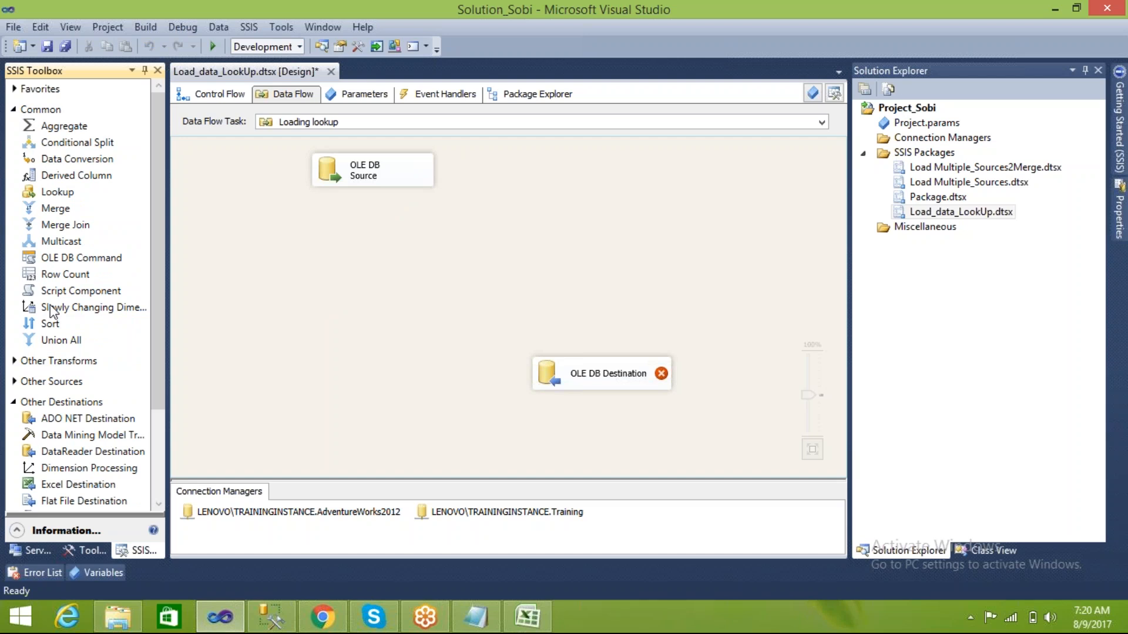
pyautogui.click(58, 195)
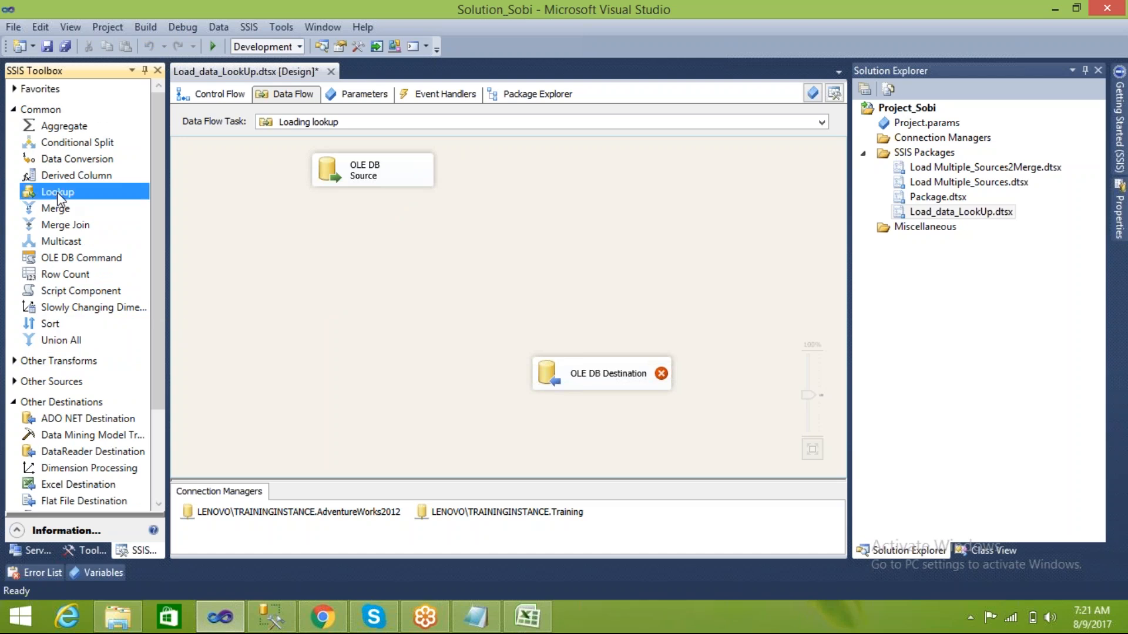
pyautogui.moveTo(58, 192); pyautogui.dragTo(304, 245)
pyautogui.moveTo(409, 266); pyautogui.dragTo(419, 265)
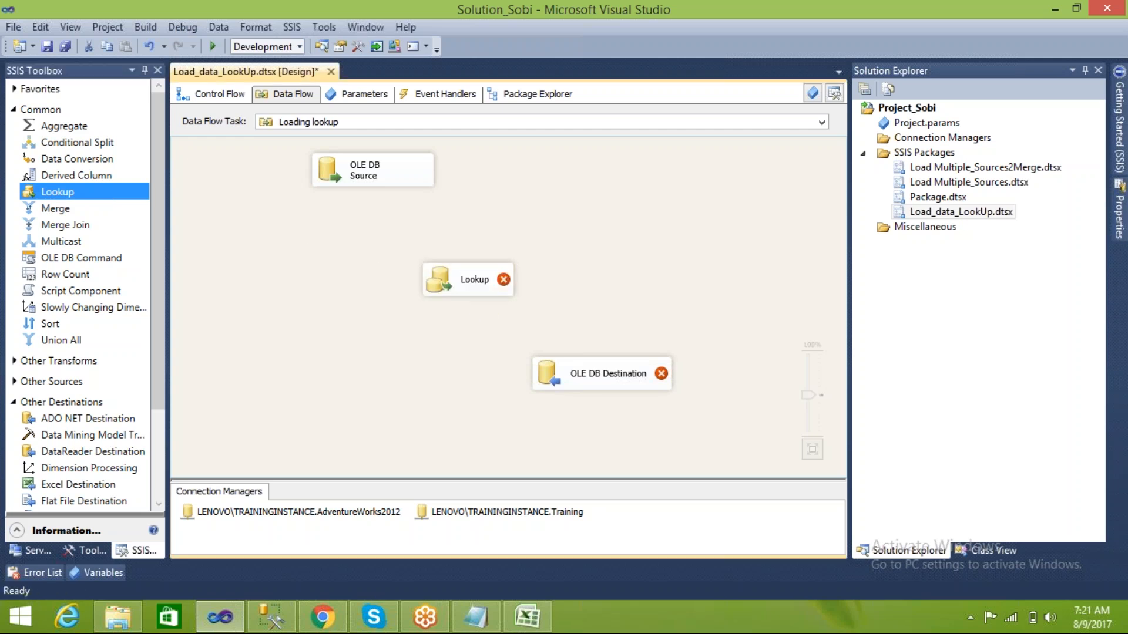
# - Connect the OLE DB Source output to the Lookup and rename the Lookup as lkp_Product
pyautogui.click(379, 171)
pyautogui.moveTo(381, 203); pyautogui.dragTo(461, 265)
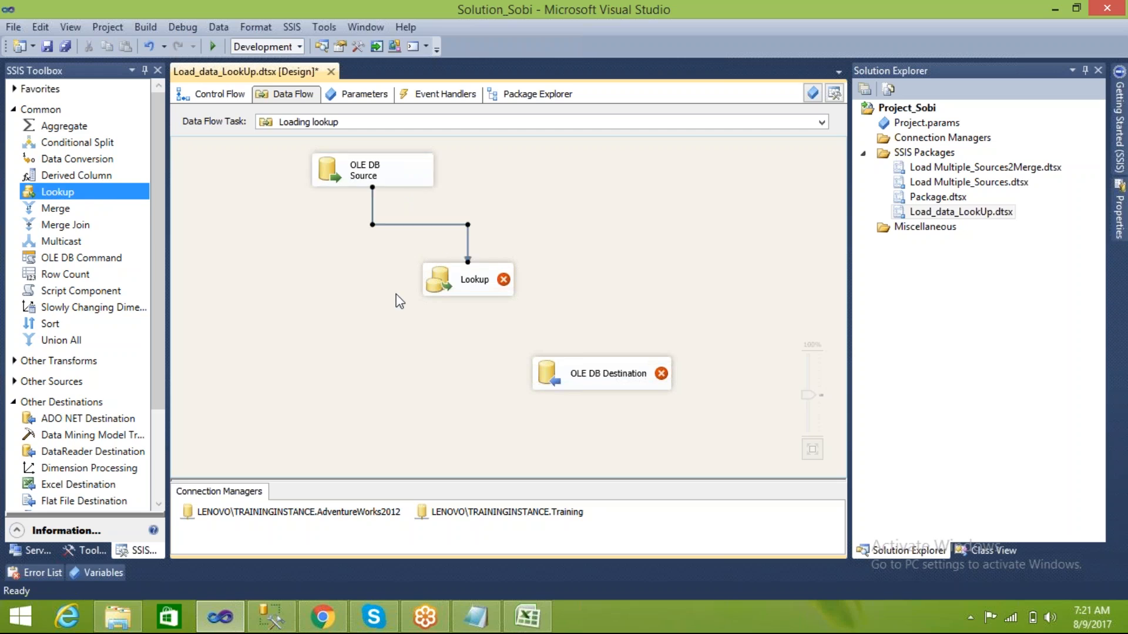
pyautogui.click(473, 281)
pyautogui.click(475, 282)
pyautogui.write('lkp_Pooduct')
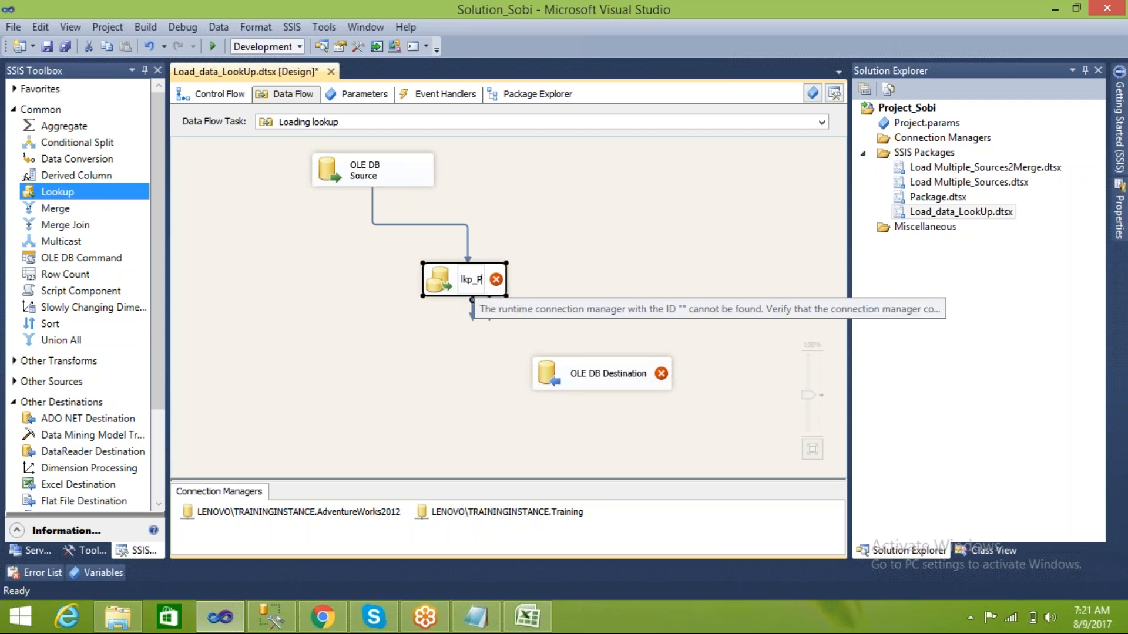
pyautogui.click(380, 363)
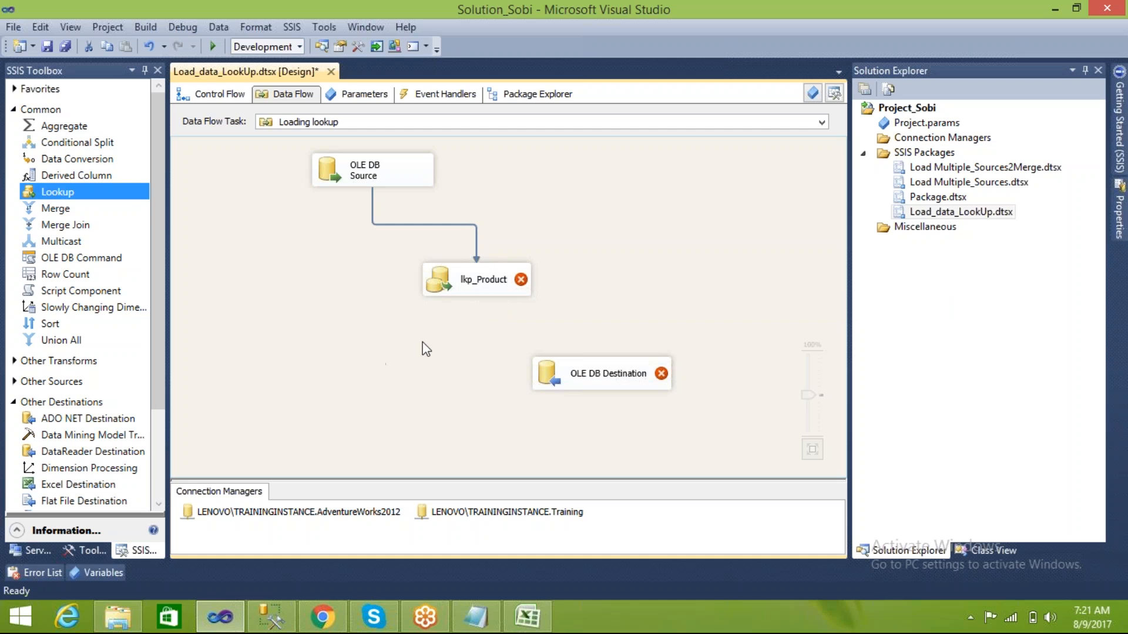
# - Open the lkp_Product editor and set rows with no matching entries to Redirect rows to no match output
pyautogui.click(439, 288)
pyautogui.doubleClick(441, 292)
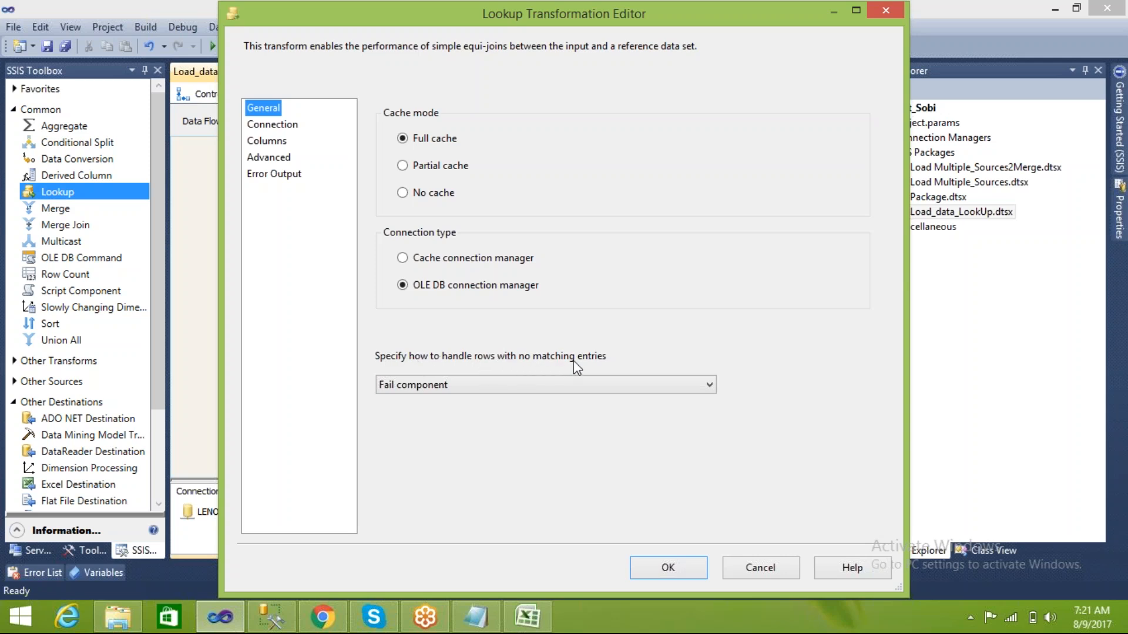
pyautogui.moveTo(258, 628)
pyautogui.click(268, 623)
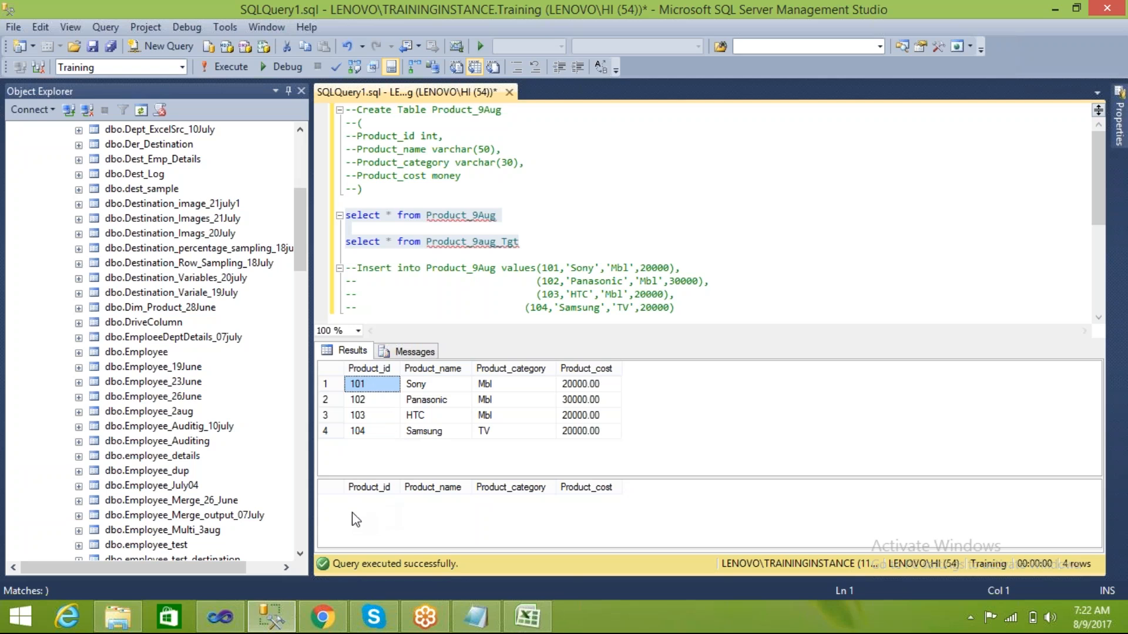
pyautogui.click(220, 617)
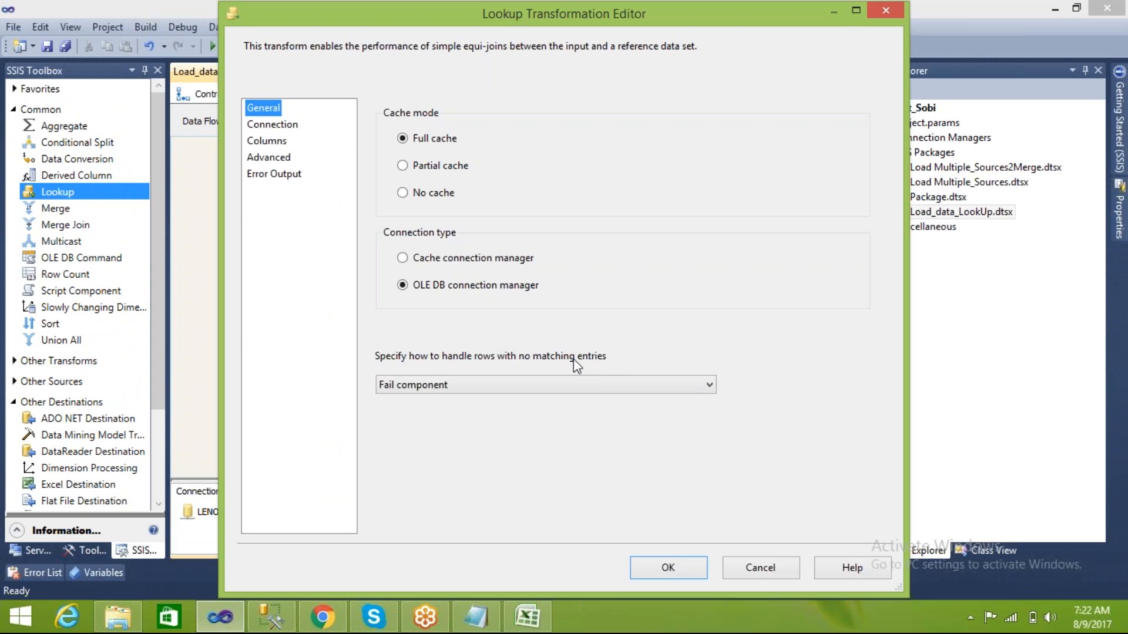
pyautogui.click(709, 385)
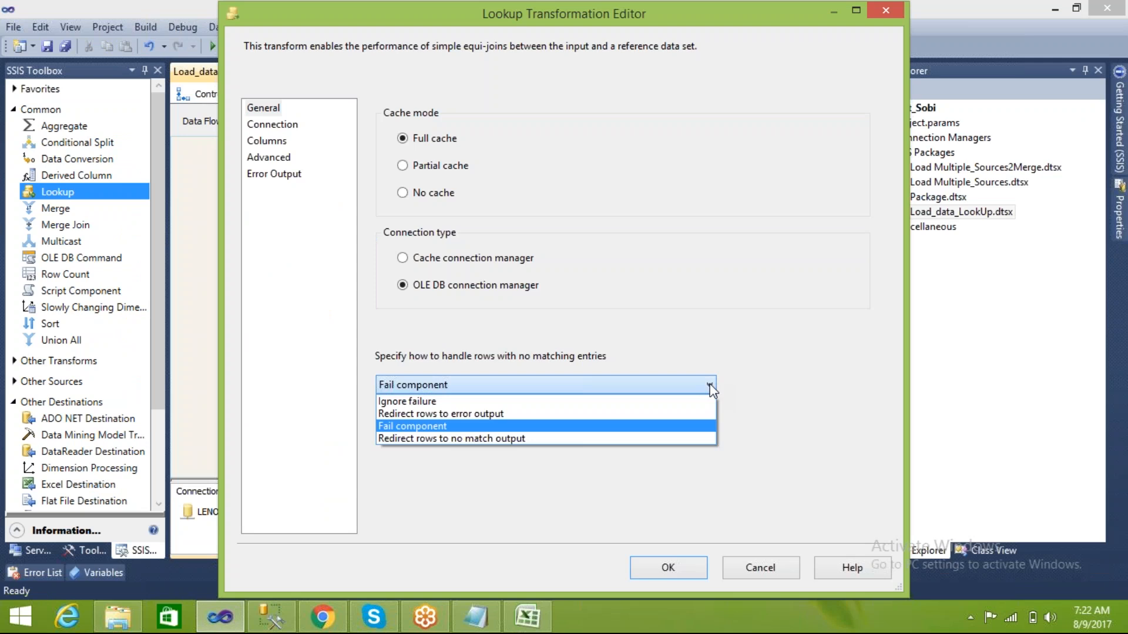
pyautogui.click(710, 386)
pyautogui.click(709, 385)
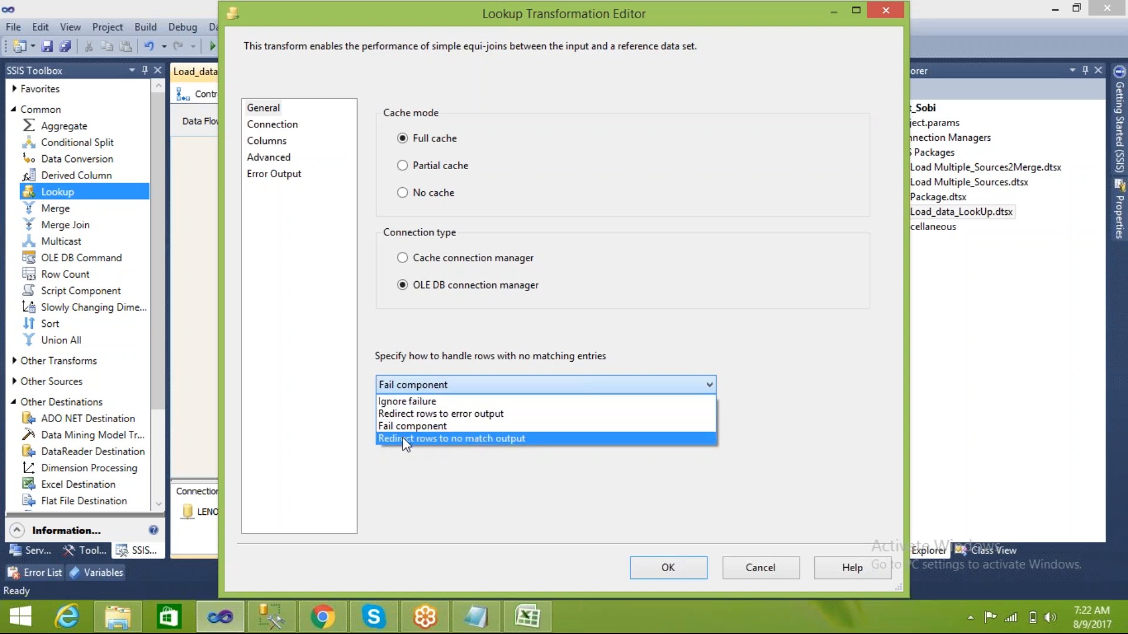
pyautogui.click(462, 440)
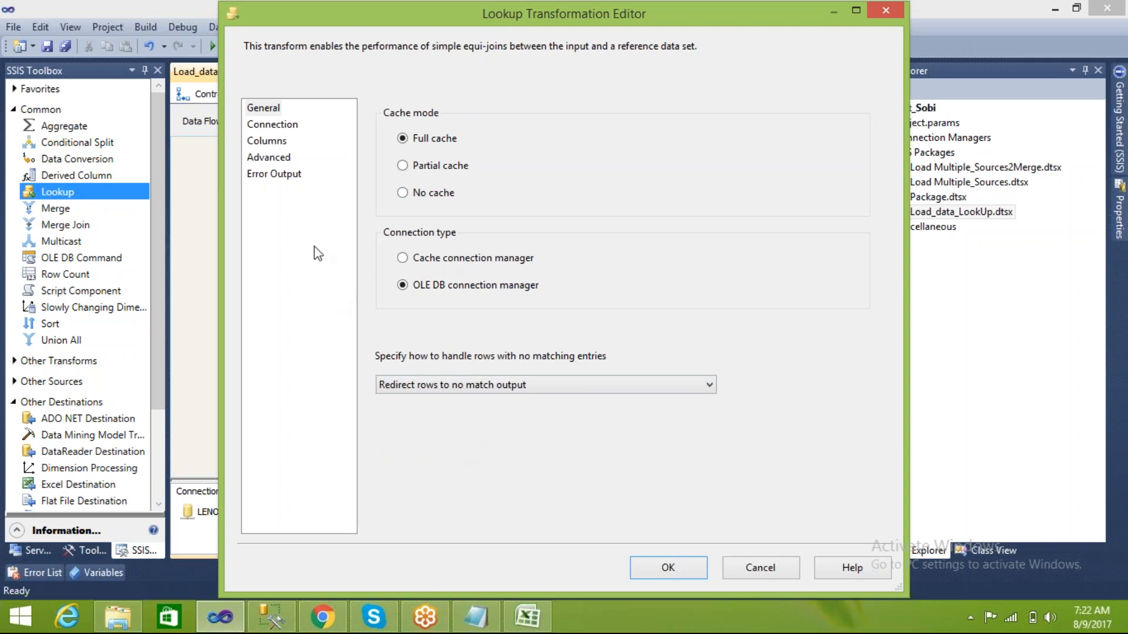
# - Set the lookup's OLE DB connection manager to LENOVO\TRAININGINSTANCE.Training
pyautogui.click(278, 126)
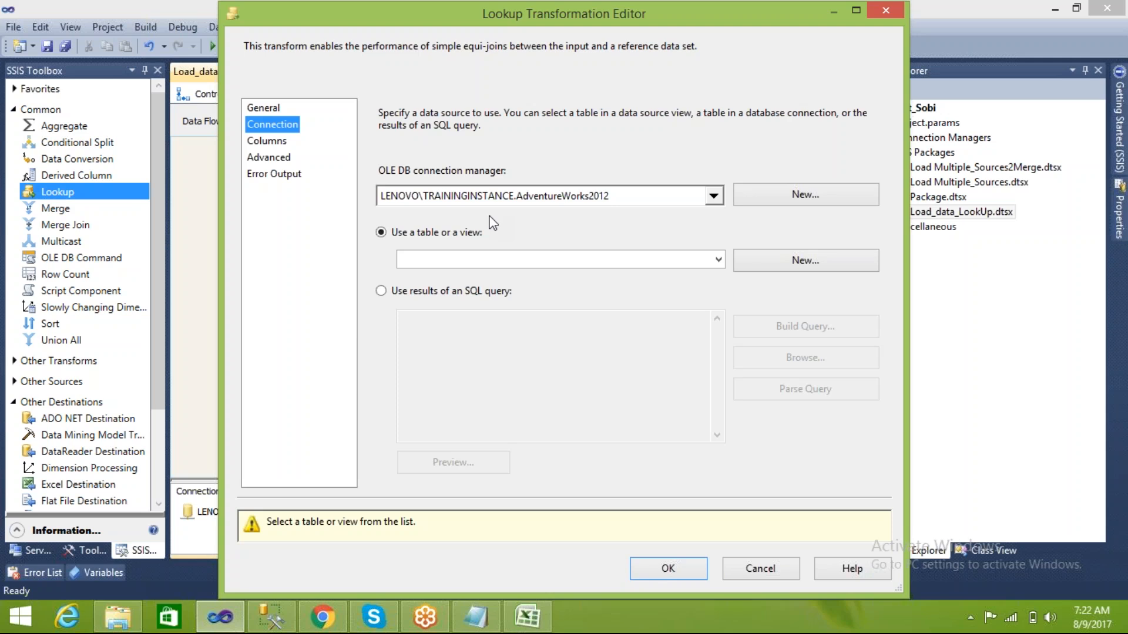
pyautogui.click(714, 197)
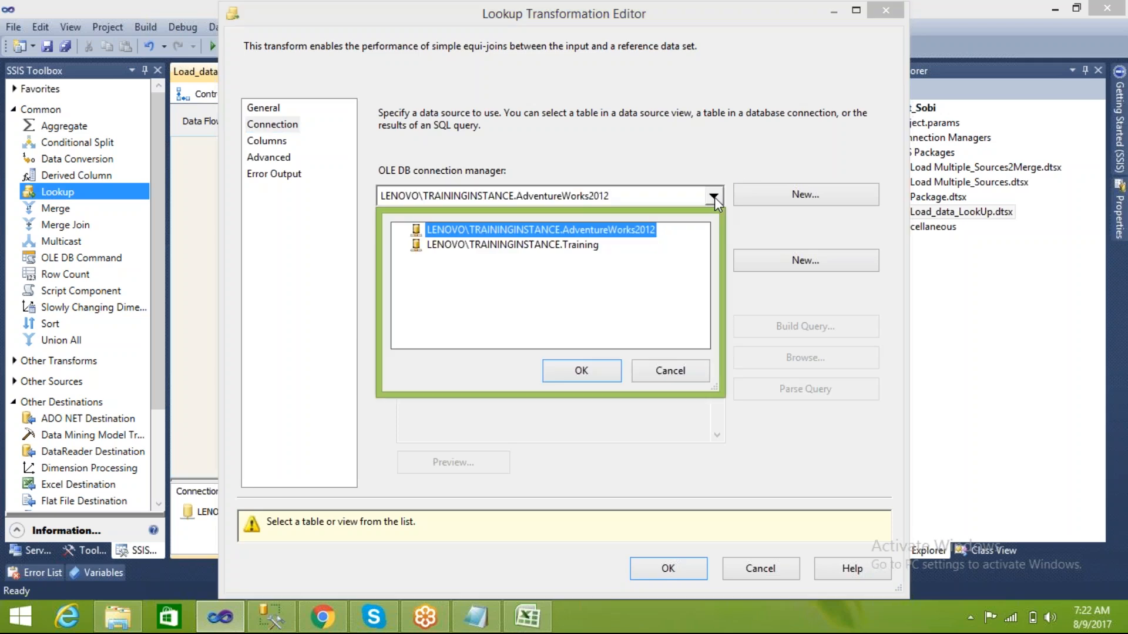
pyautogui.click(579, 245)
pyautogui.click(558, 375)
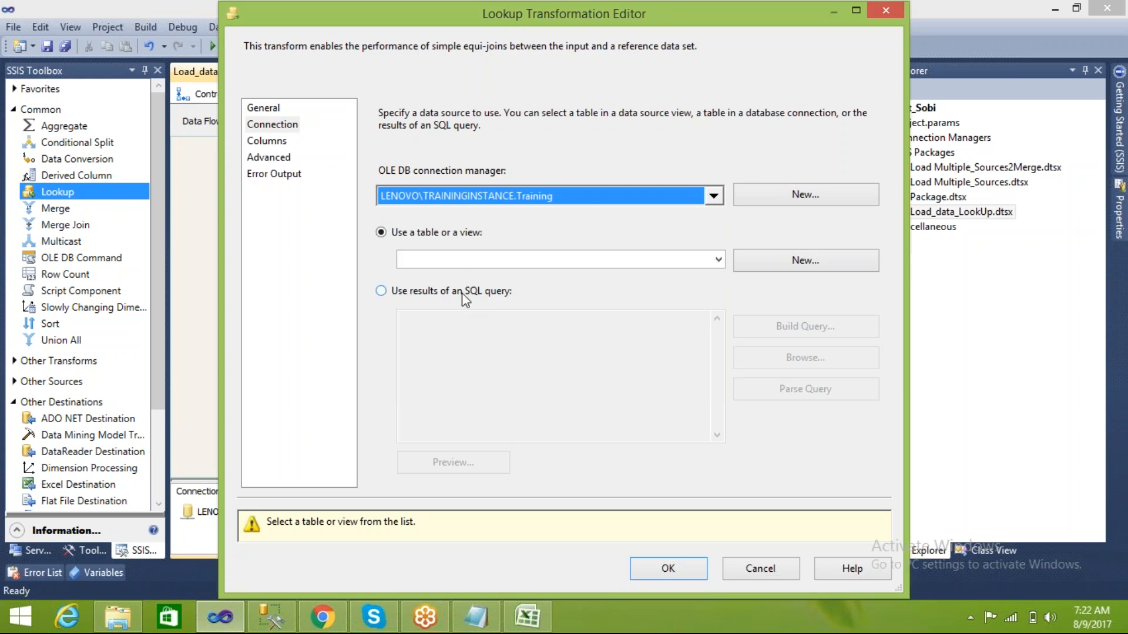
# - Browse the available reference tables, and set the lookup to use the results of an SQL query instead
pyautogui.click(719, 261)
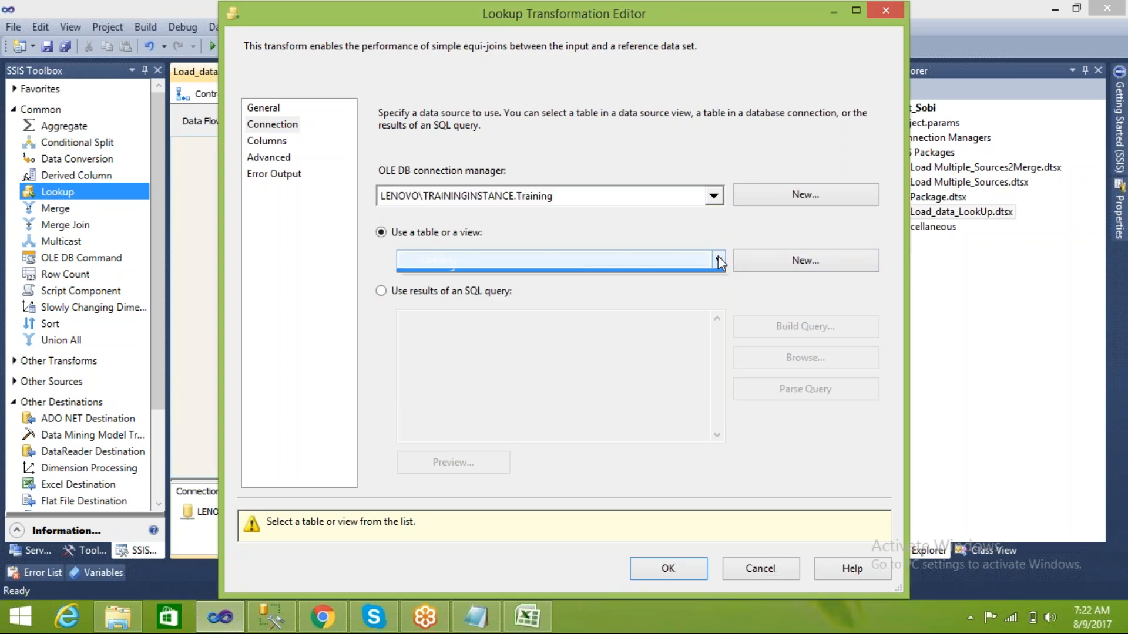
pyautogui.moveTo(717, 302); pyautogui.dragTo(696, 491)
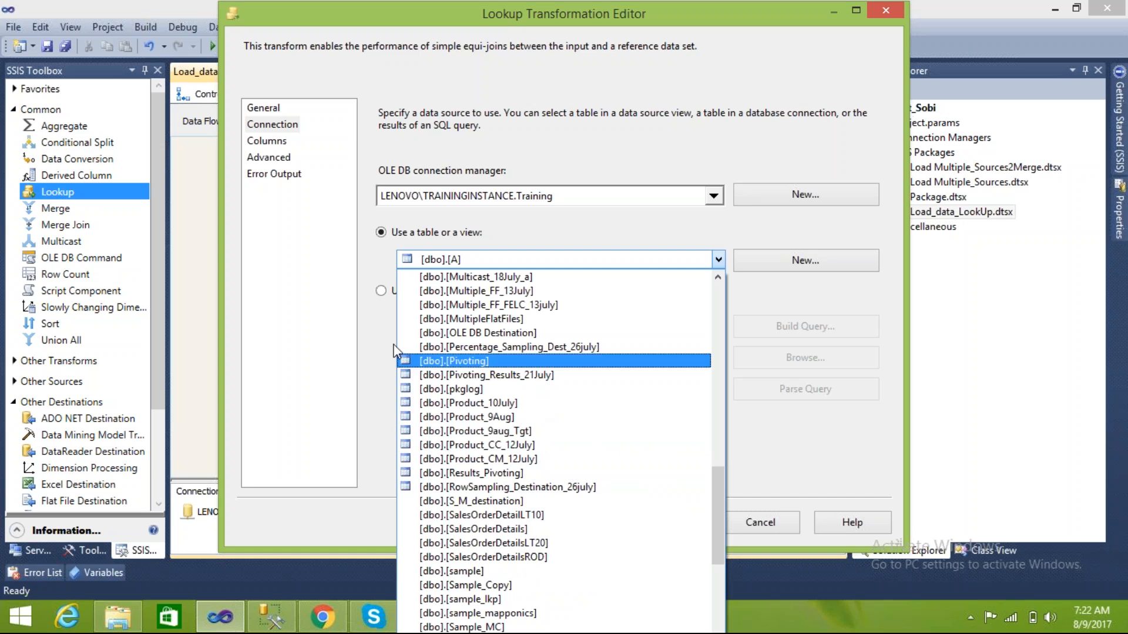
pyautogui.click(376, 333)
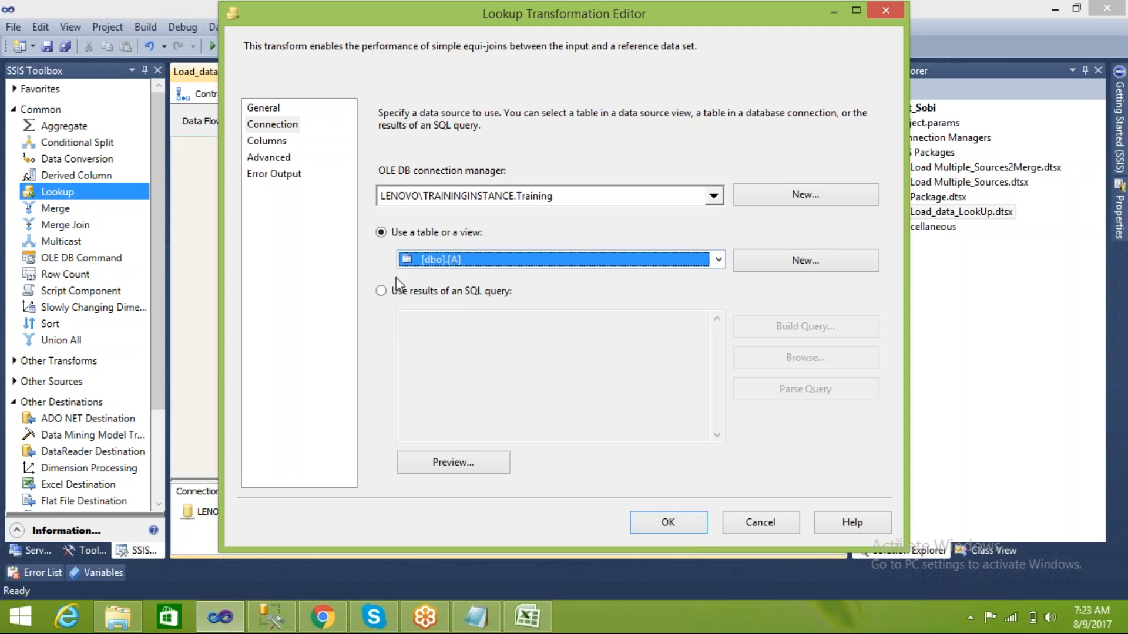
pyautogui.click(382, 291)
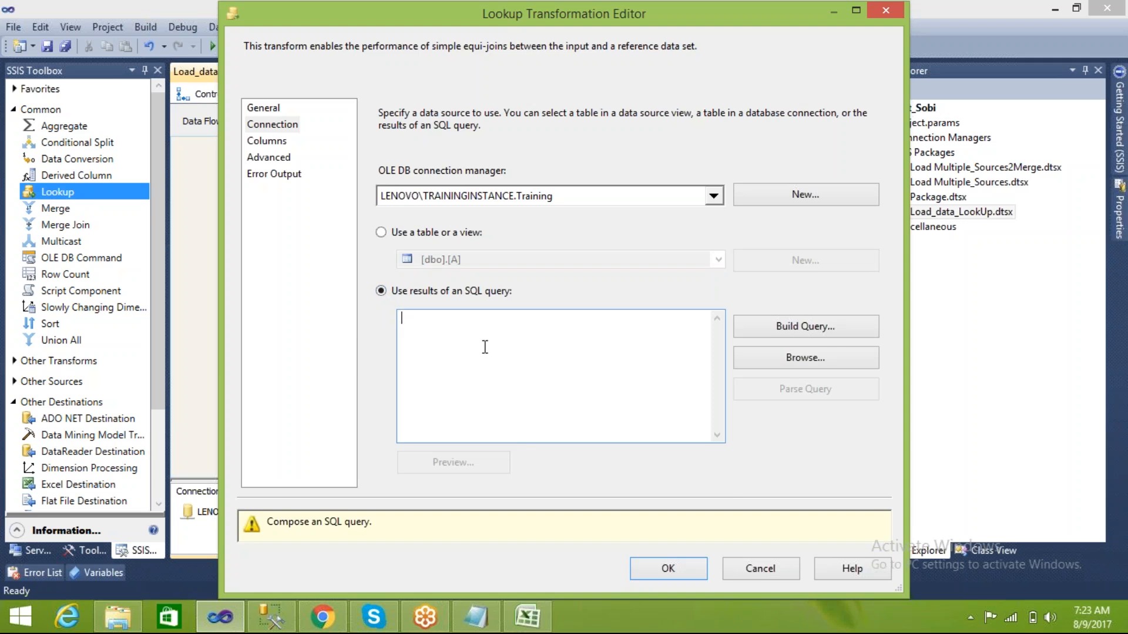
# - Switch to SQL Server Management Studio and change the Product_9aug_Tgt query to select only Product_id
pyautogui.click(281, 604)
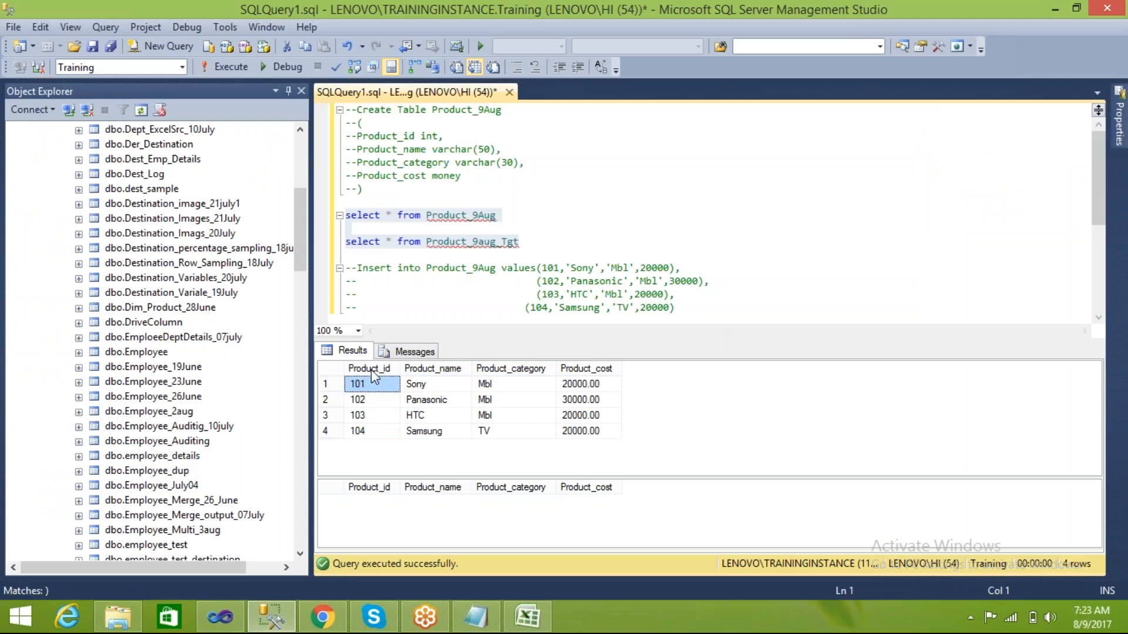
pyautogui.click(392, 242)
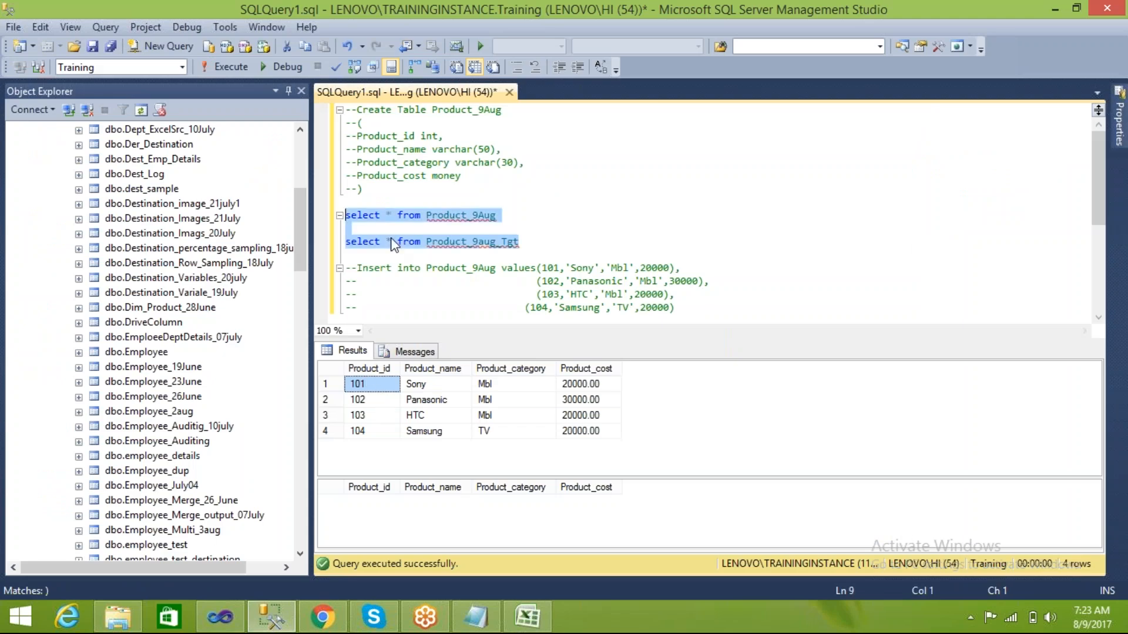
pyautogui.press('BackSpace')
pyautogui.write('product')
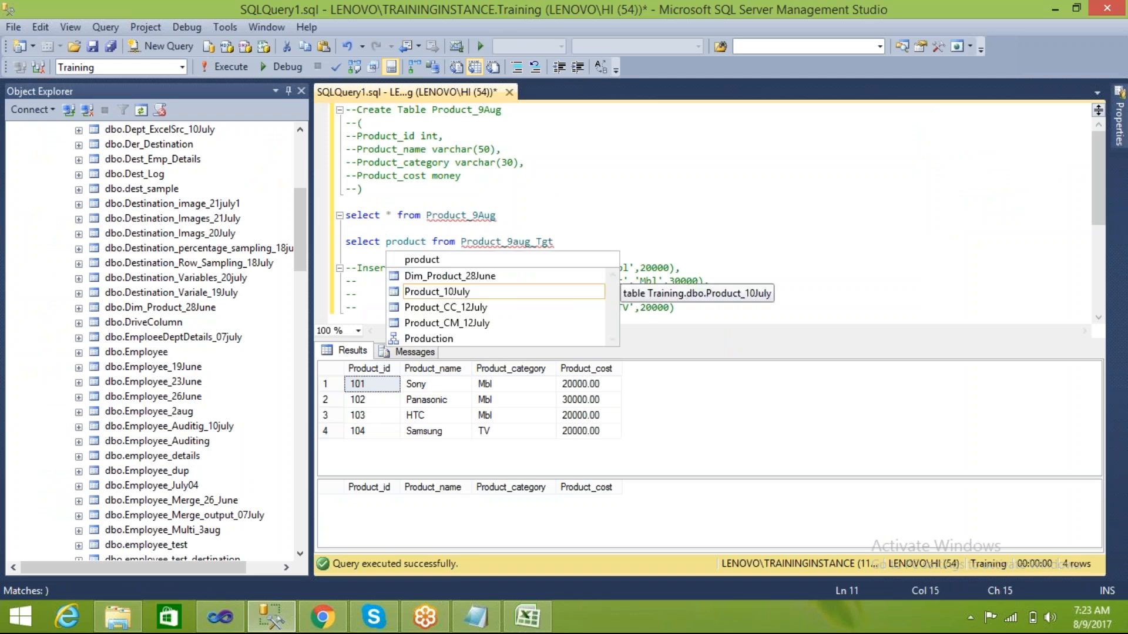
pyautogui.write('_10July-')
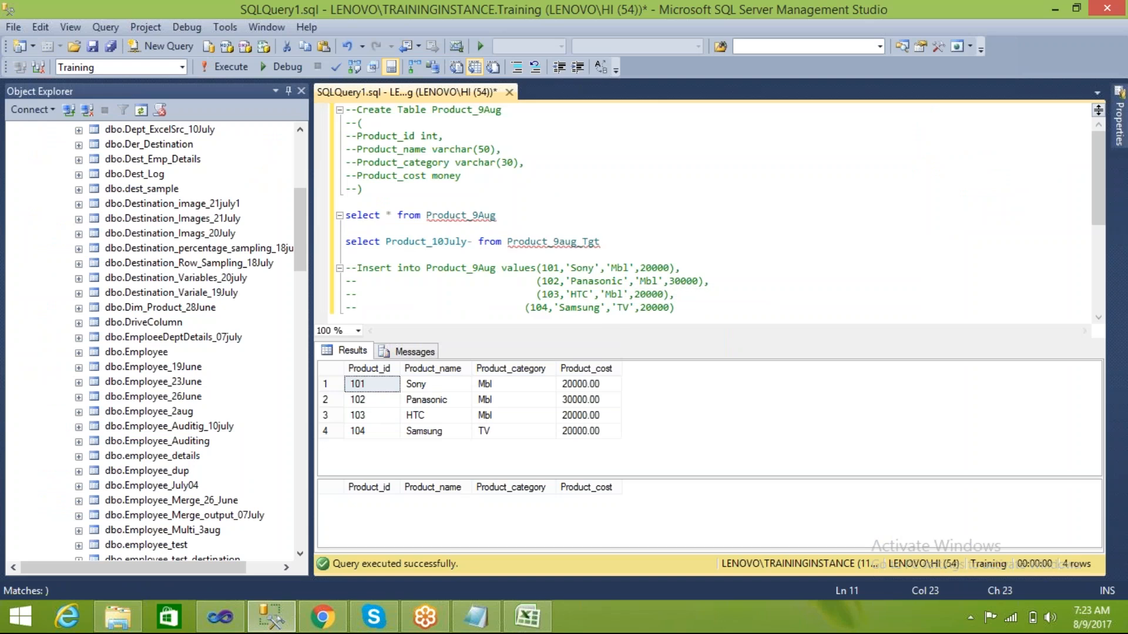
pyautogui.press('BackSpace')
pyautogui.press('BackSpace')
pyautogui.press('BackSpace')
pyautogui.press('BackSpace')
pyautogui.press('BackSpace')
pyautogui.press('BackSpace')
pyautogui.press('BackSpace')
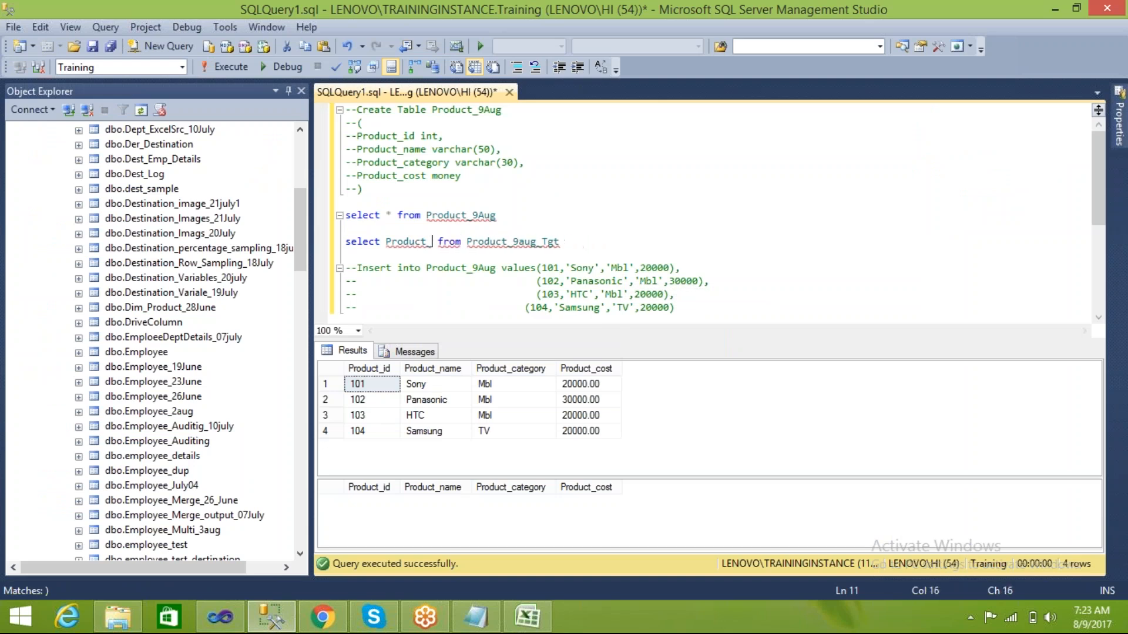
pyautogui.write('id')
# - Execute the Product_id query on Product_9aug_Tgt by itself and check its result column
pyautogui.hotkey('shift', 'Home')
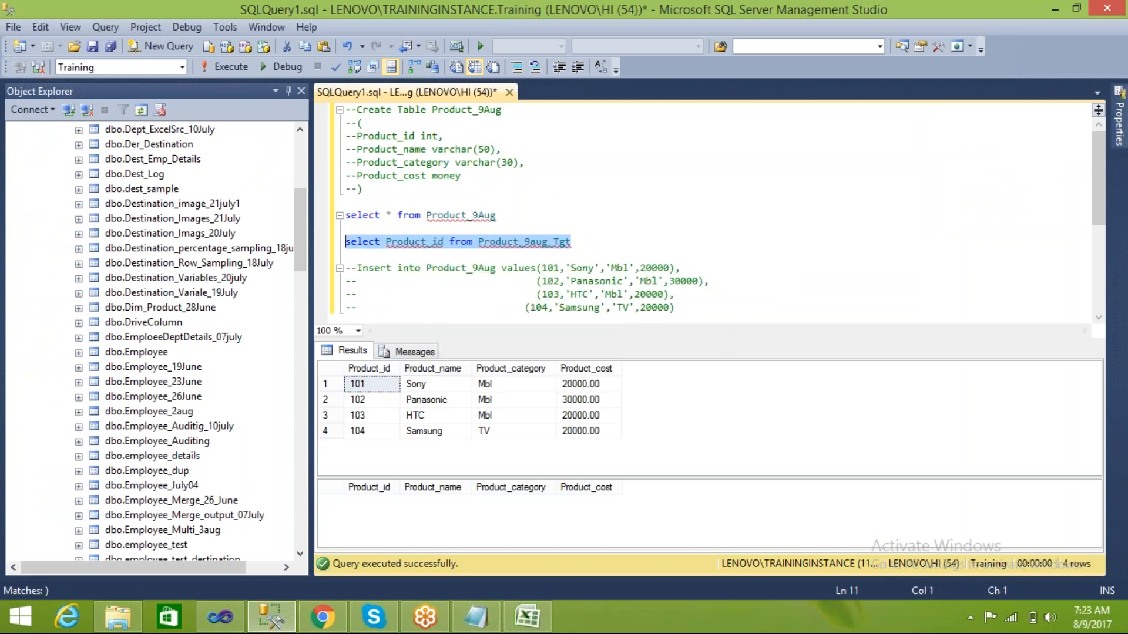
pyautogui.press('F5')
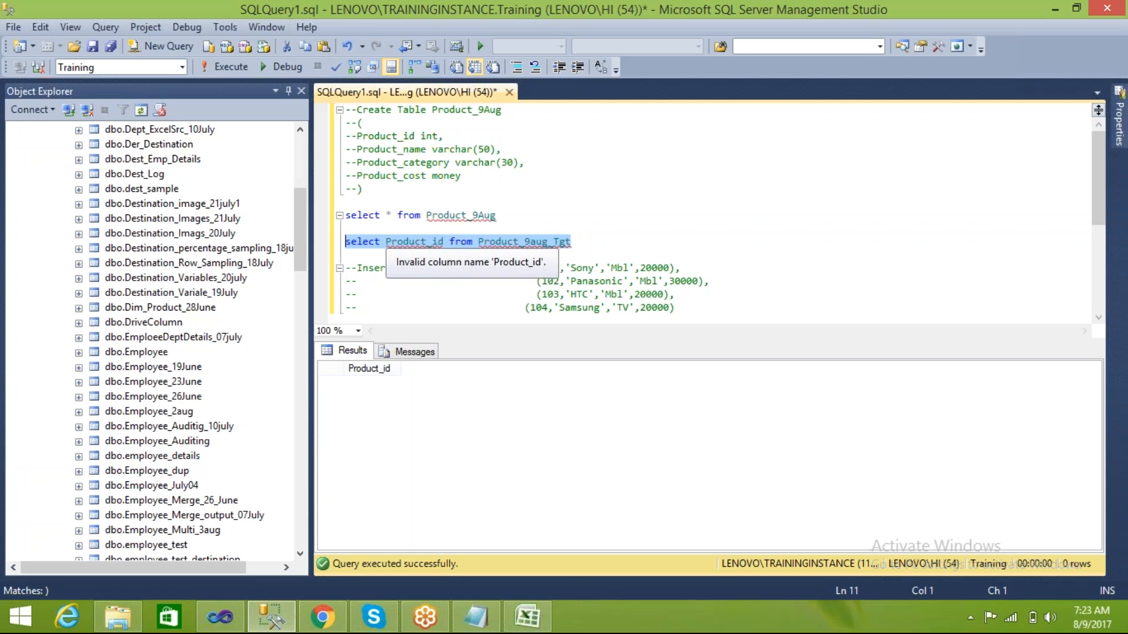
pyautogui.click(407, 241)
pyautogui.doubleClick(407, 242)
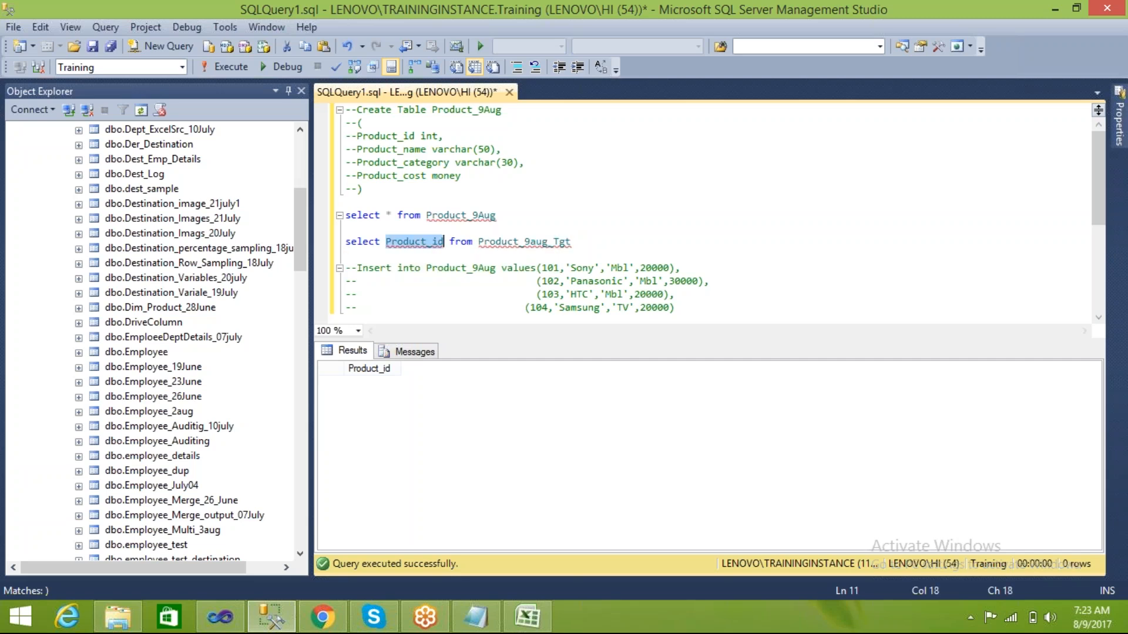
pyautogui.click(410, 241)
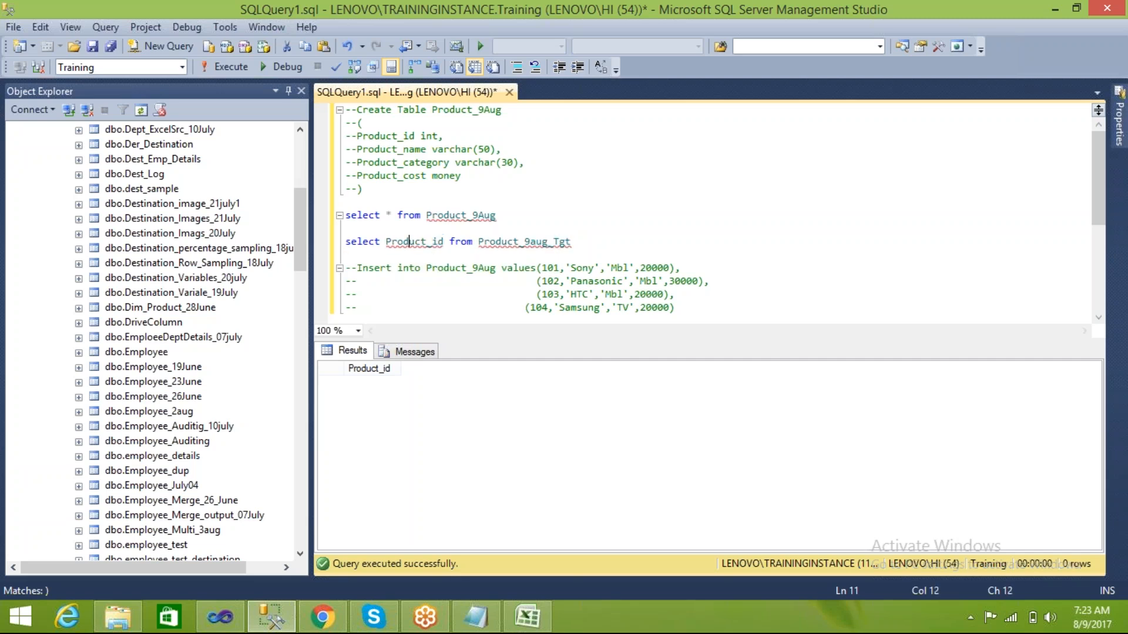
pyautogui.hotkey('alt', 'Tab')
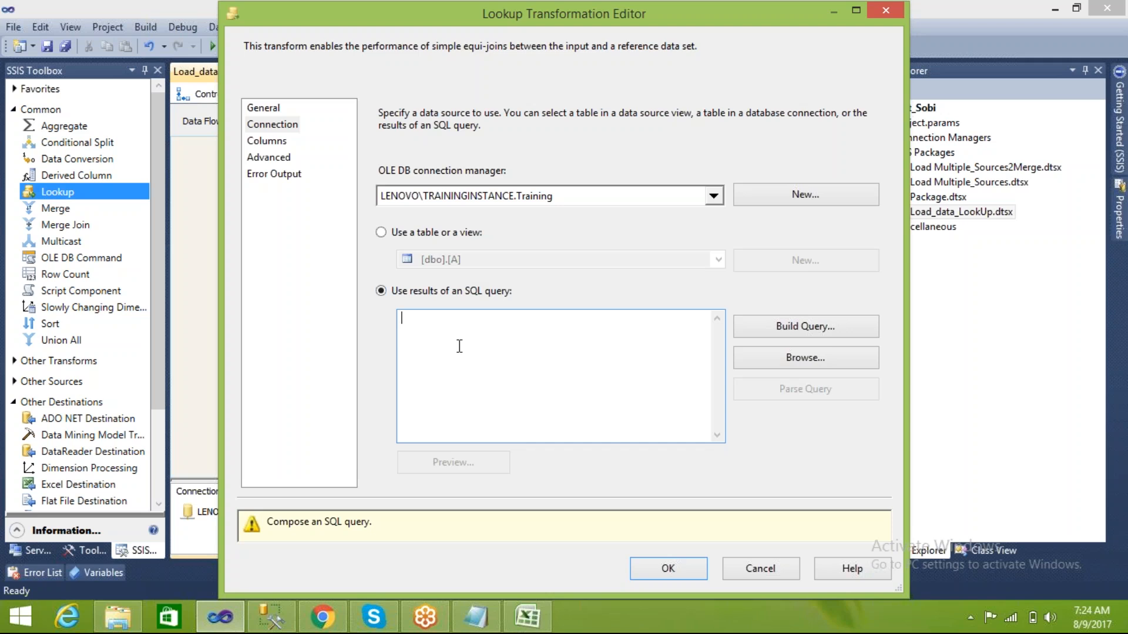
# - Copy the query "select Product_id from Product_9aug_Tgt" into the lookup's SQL query in Visual Studio
pyautogui.click(273, 626)
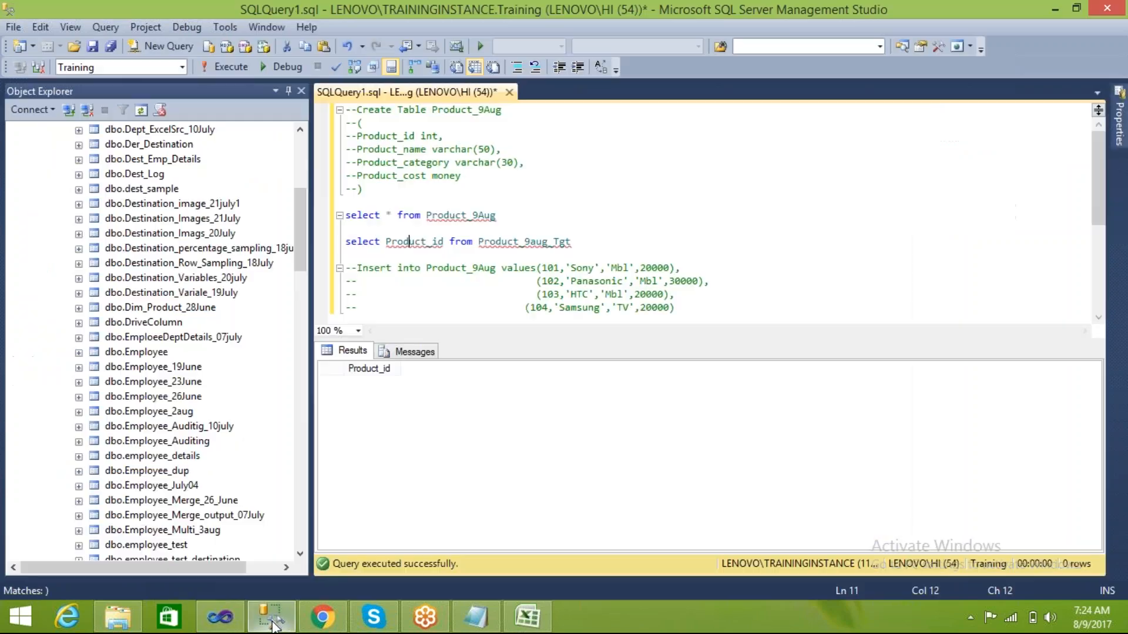
pyautogui.doubleClick(432, 242)
pyautogui.click(543, 243)
pyautogui.moveTo(579, 242); pyautogui.dragTo(345, 243)
pyautogui.hotkey('ctrl', 'c')
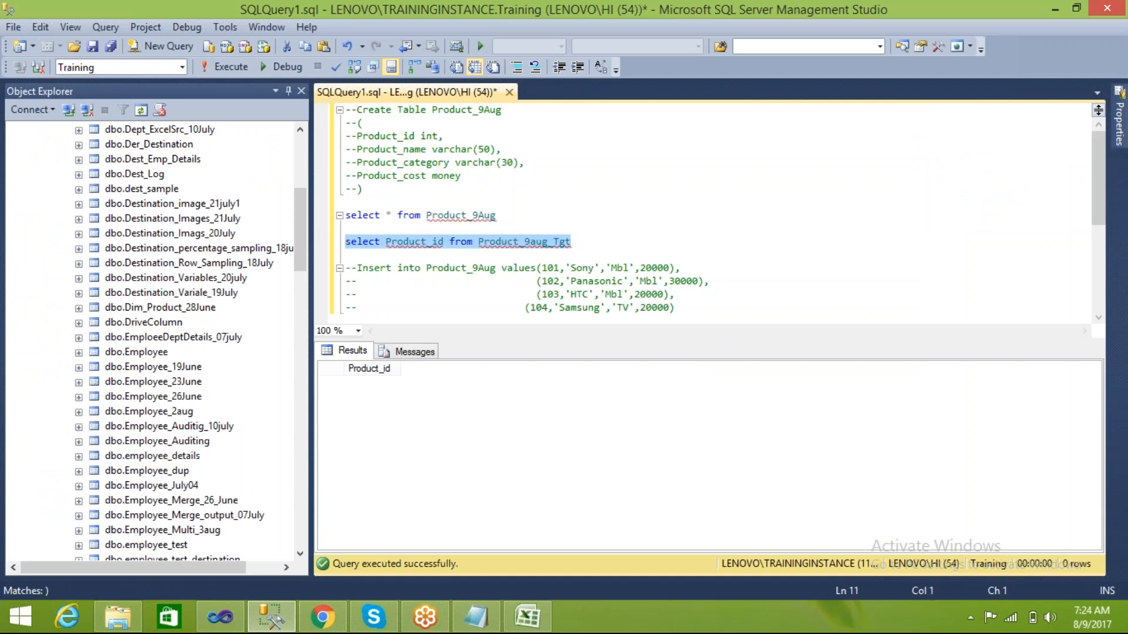
pyautogui.click(232, 625)
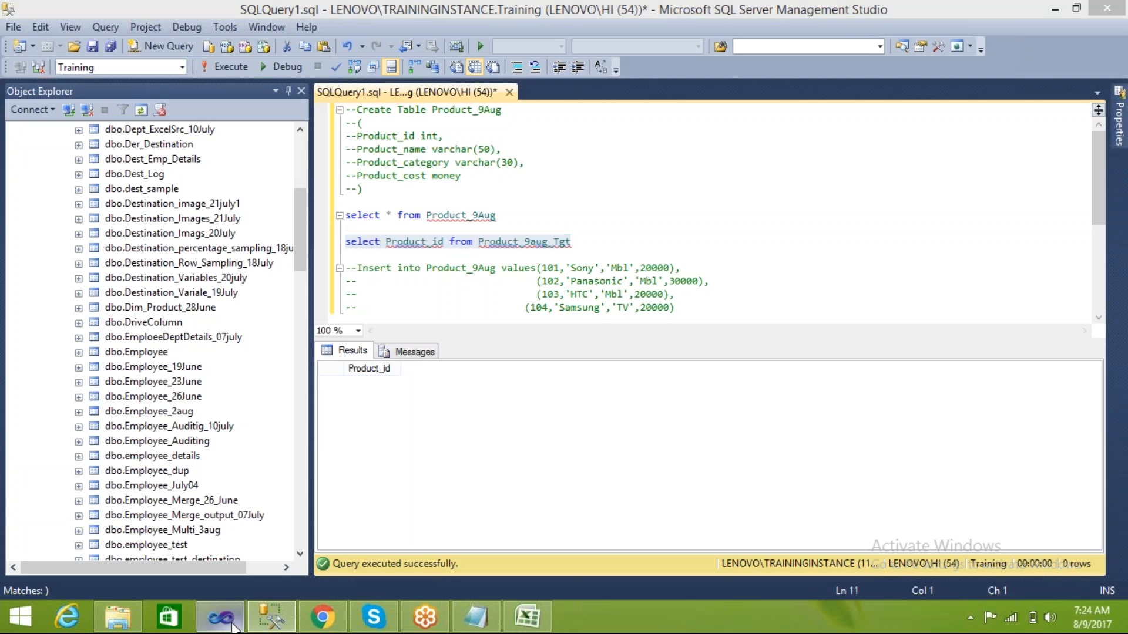
pyautogui.click(518, 355)
pyautogui.hotkey('ctrl', 'v')
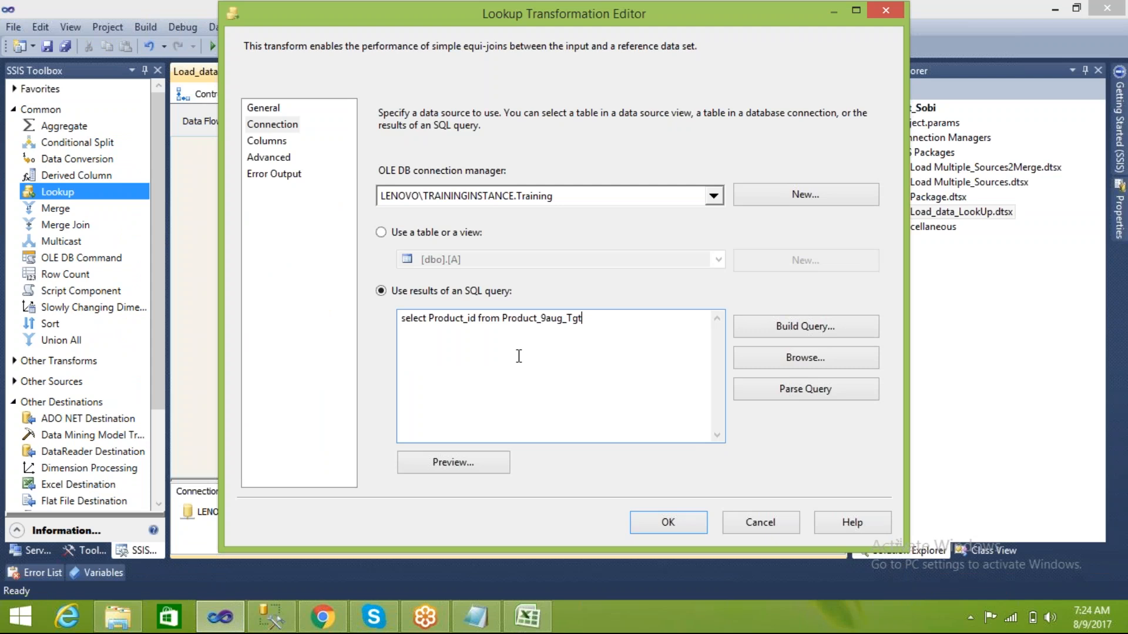
pyautogui.doubleClick(447, 321)
pyautogui.doubleClick(443, 324)
pyautogui.click(443, 323)
# - Show the lookup's column mapping, then reposition and enlarge the Available Input Columns and Available Lookup Columns boxes
pyautogui.click(272, 142)
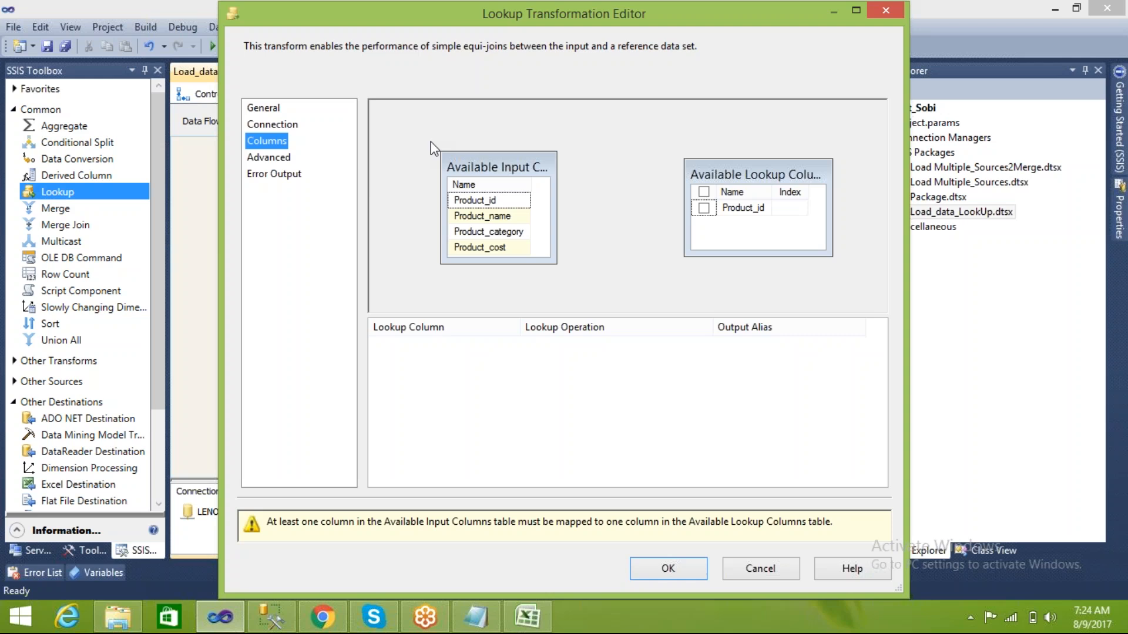
pyautogui.moveTo(460, 152); pyautogui.dragTo(405, 113)
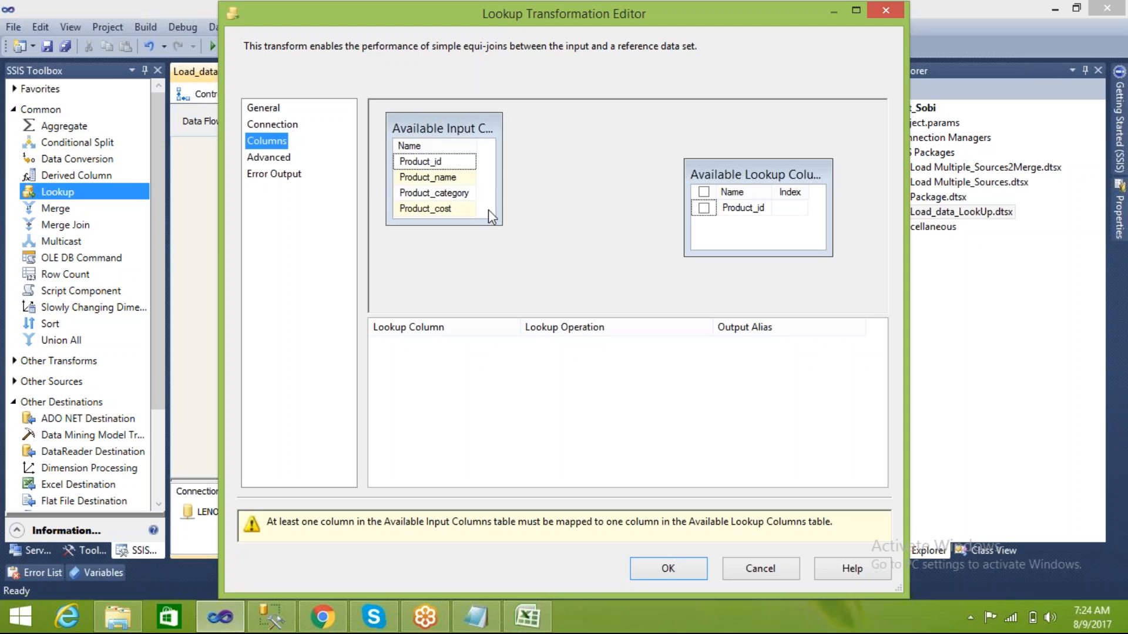
pyautogui.moveTo(501, 226); pyautogui.dragTo(575, 264)
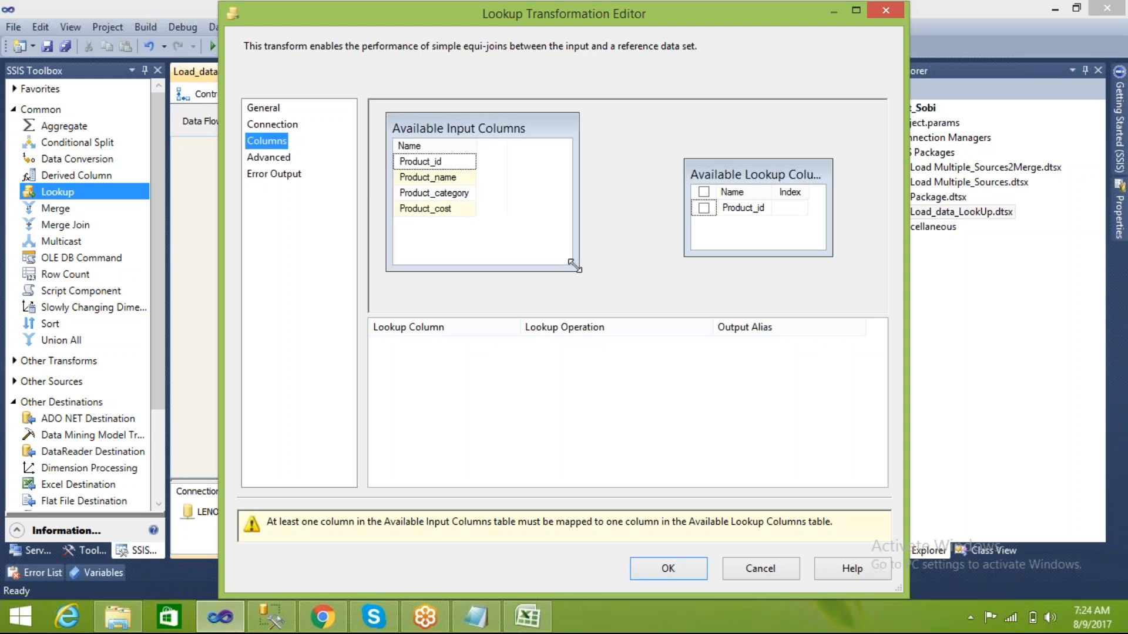
pyautogui.click(477, 147)
pyautogui.moveTo(477, 147); pyautogui.dragTo(505, 147)
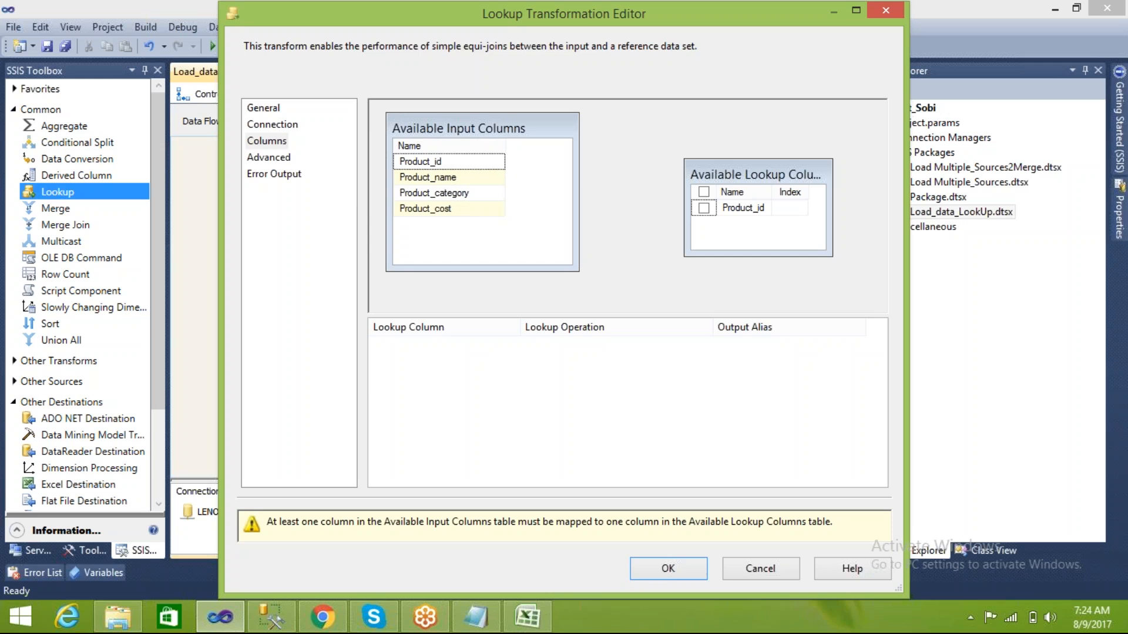
pyautogui.moveTo(731, 179); pyautogui.dragTo(780, 155)
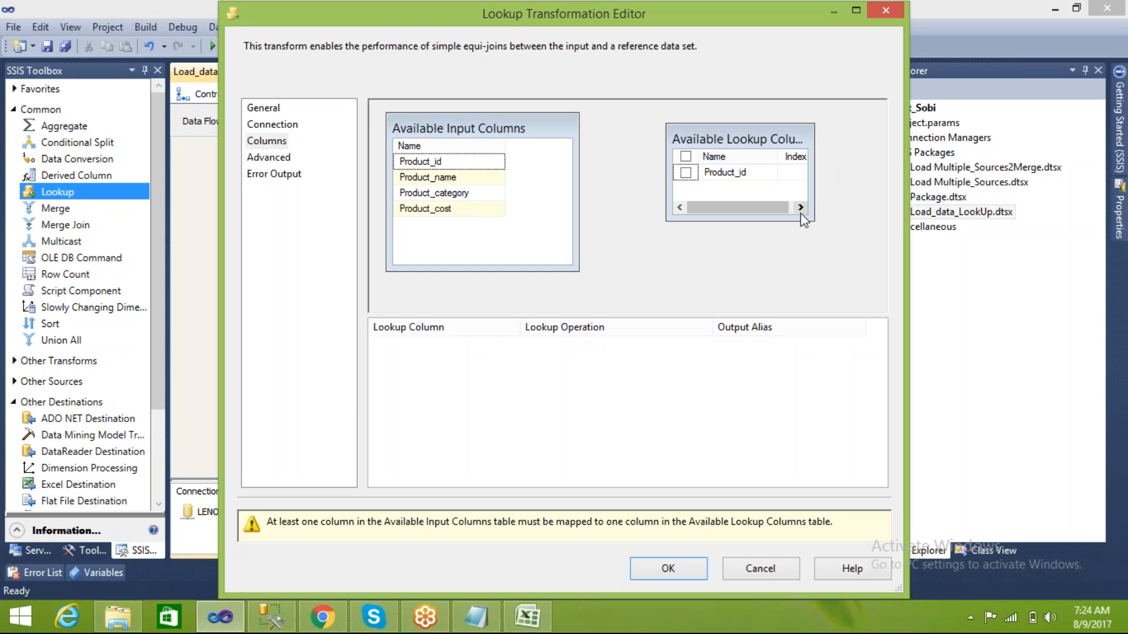
pyautogui.moveTo(811, 220); pyautogui.dragTo(843, 262)
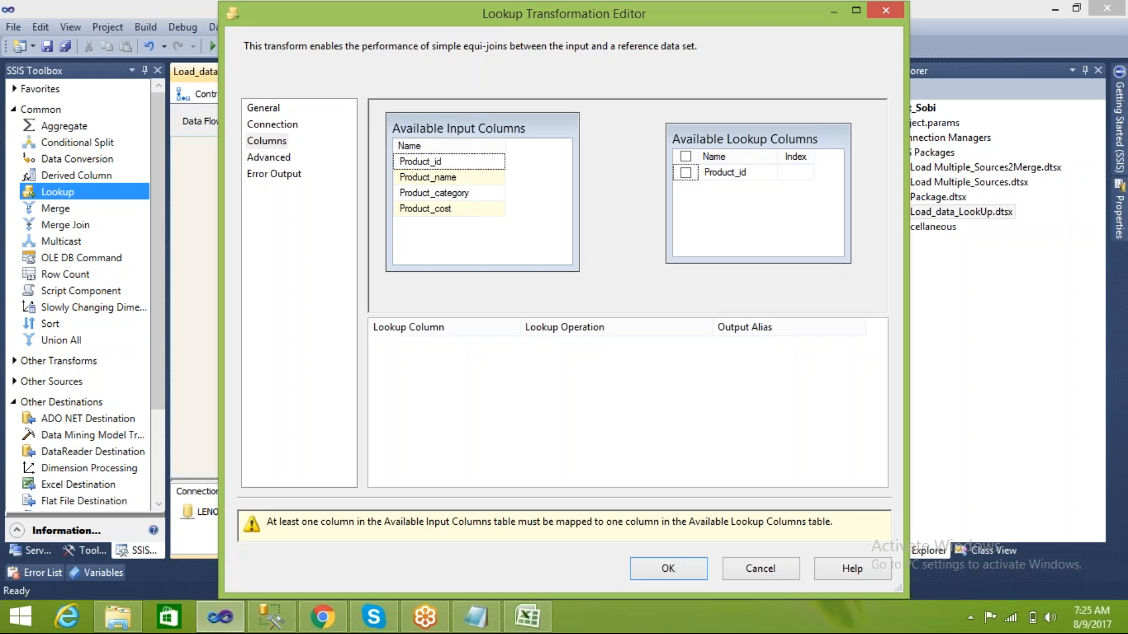
# - Map the input column Product_id to the lookup column Product_id, accept the lookup settings, and reposition lkp_Product in the data flow
pyautogui.click(439, 161)
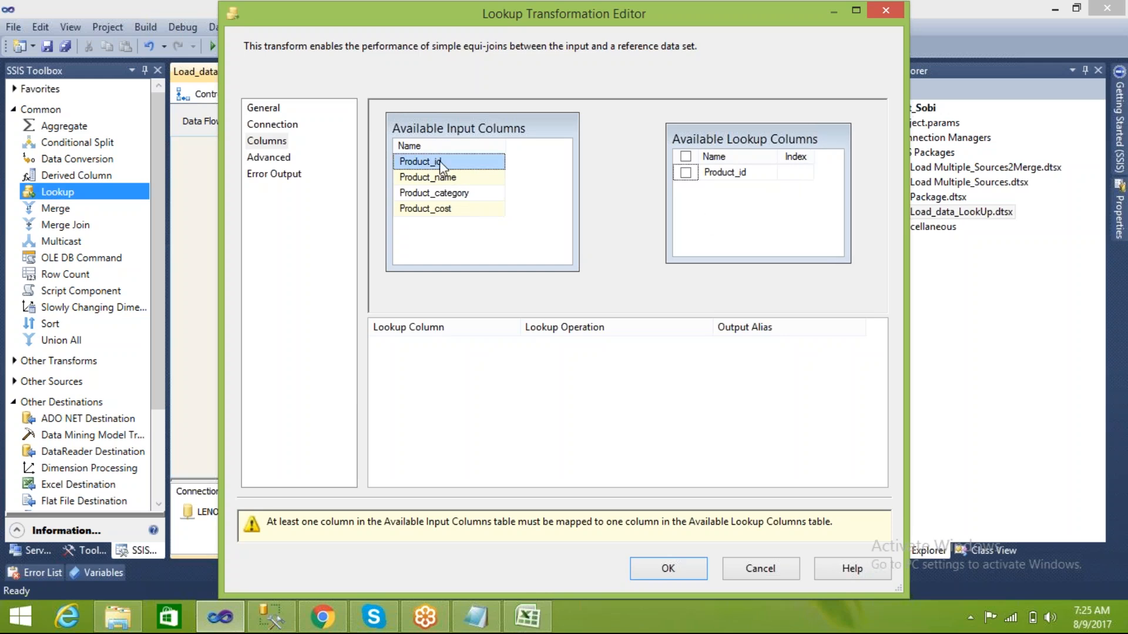
pyautogui.click(743, 173)
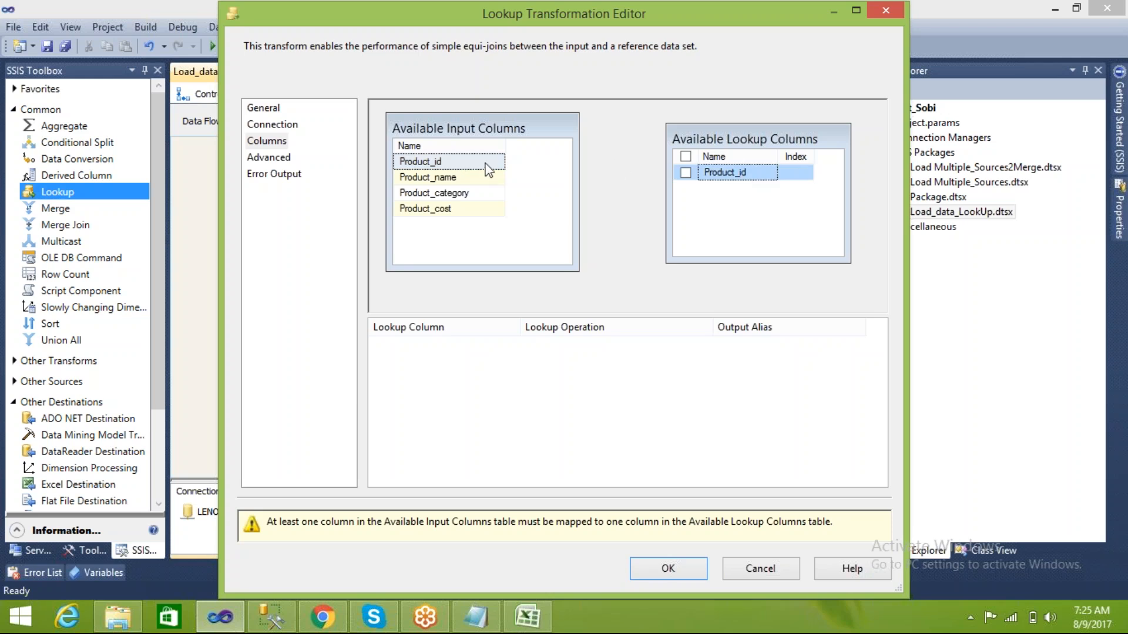
pyautogui.moveTo(486, 169); pyautogui.dragTo(720, 175)
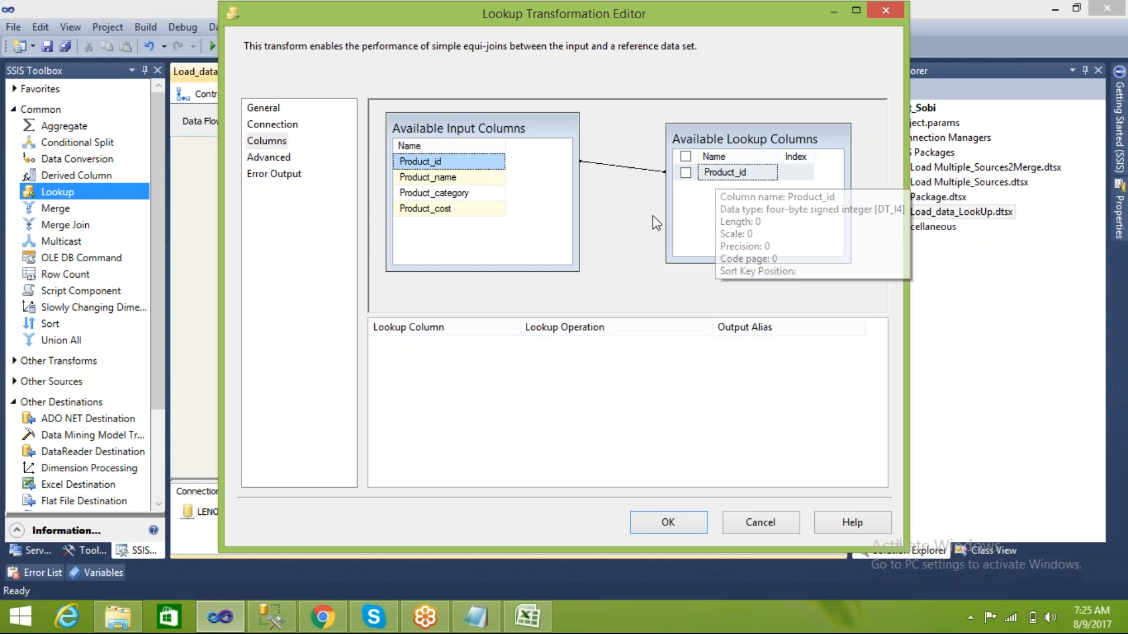
pyautogui.click(716, 180)
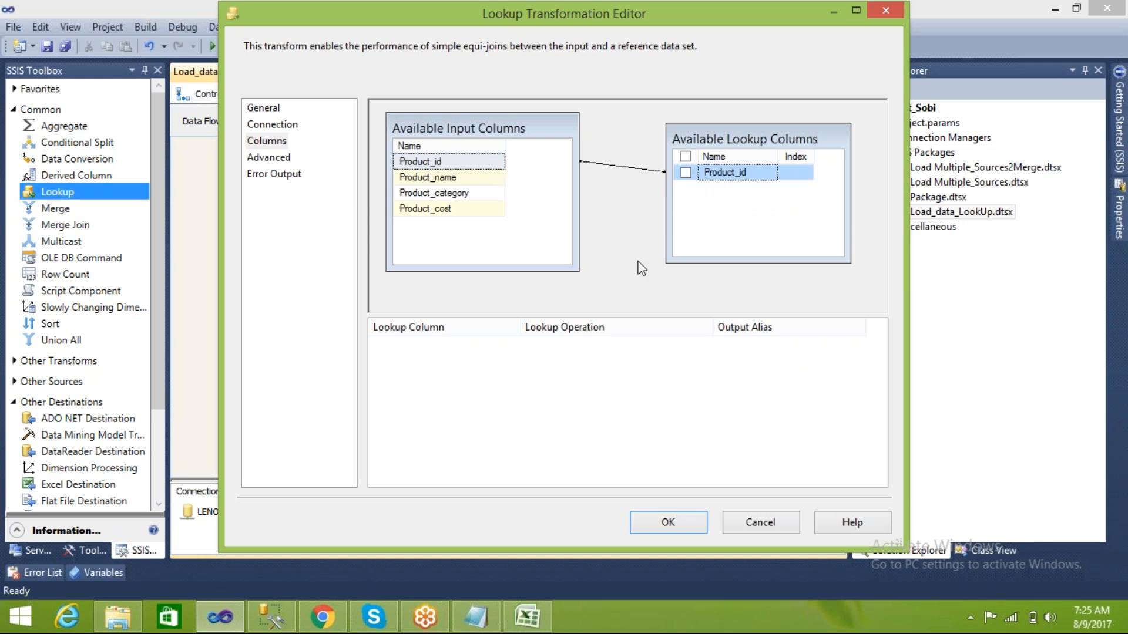
pyautogui.click(654, 523)
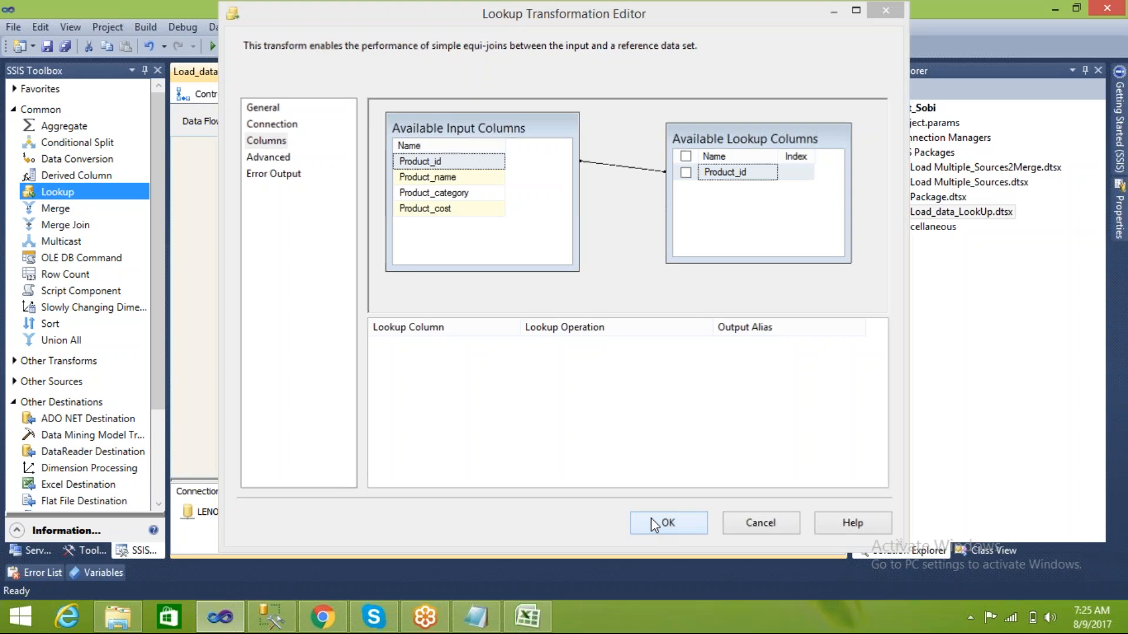
pyautogui.moveTo(442, 291); pyautogui.dragTo(478, 250)
pyautogui.click(473, 276)
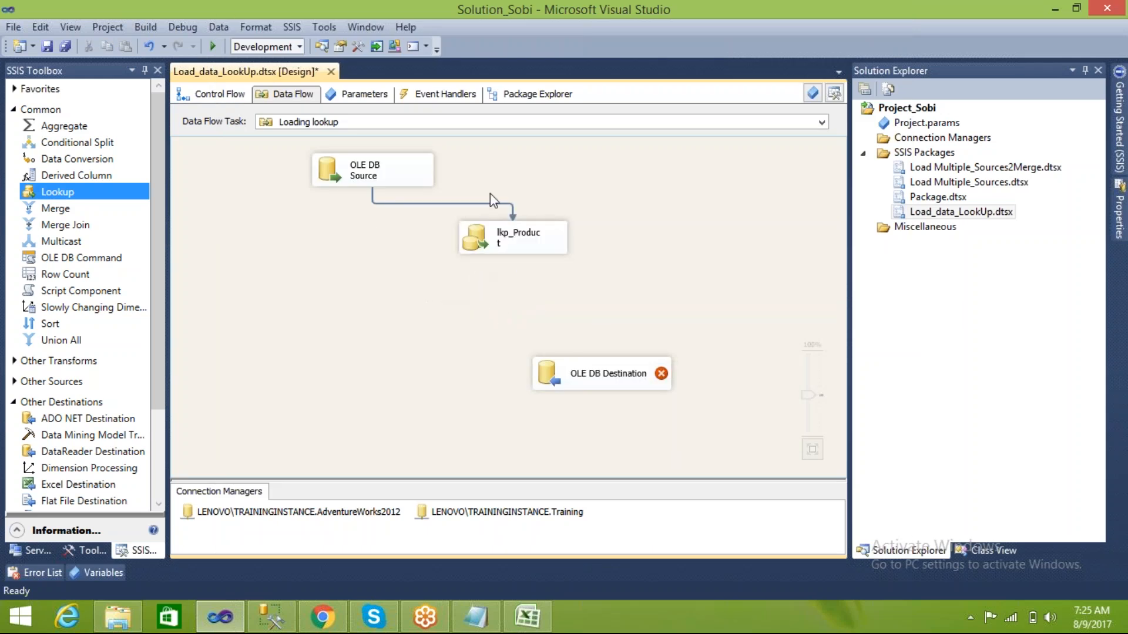
# - Connect lkp_Product to the OLE DB Destination using Lookup No Match Output as the output and OLE DB Destination Input as the input
pyautogui.click(523, 238)
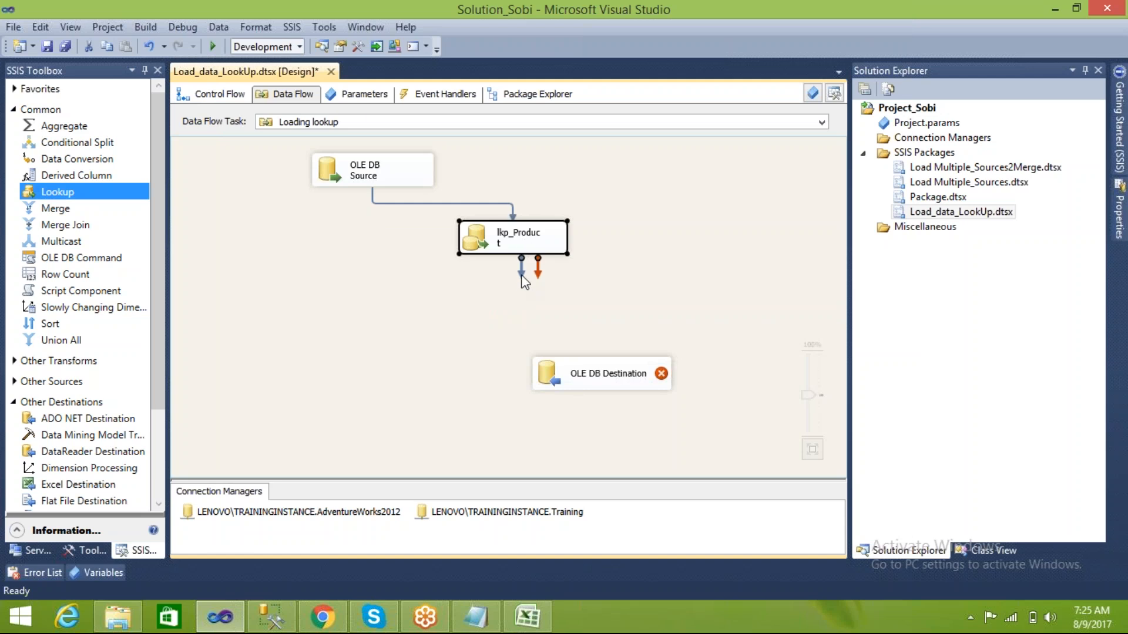
pyautogui.moveTo(521, 275); pyautogui.dragTo(598, 384)
pyautogui.moveTo(598, 384); pyautogui.dragTo(598, 384)
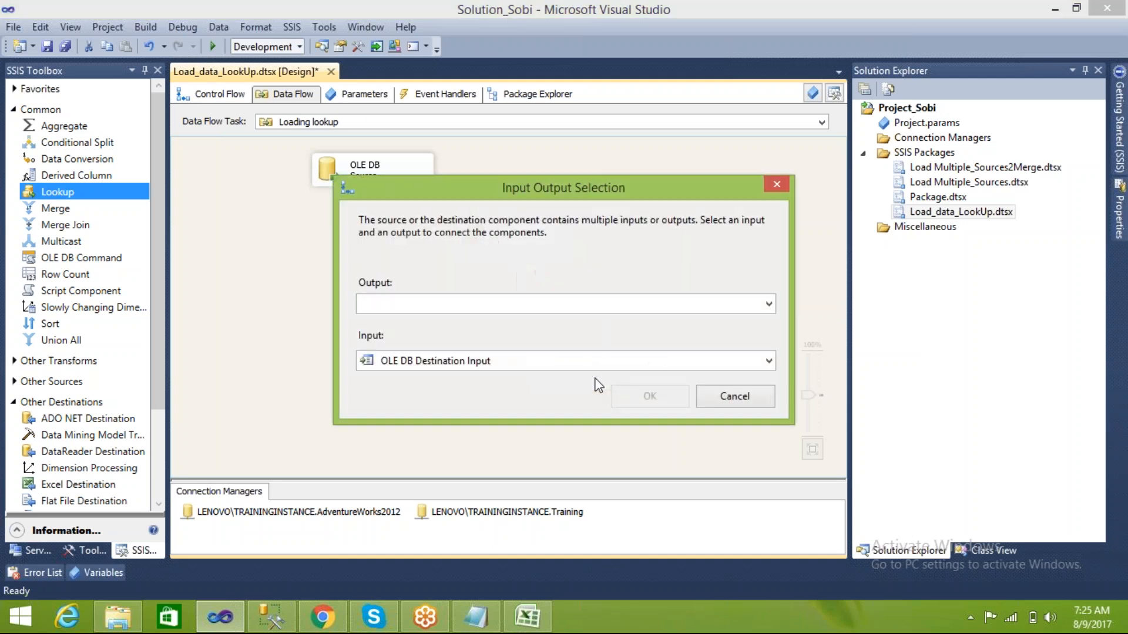
pyautogui.moveTo(557, 196); pyautogui.dragTo(425, 159)
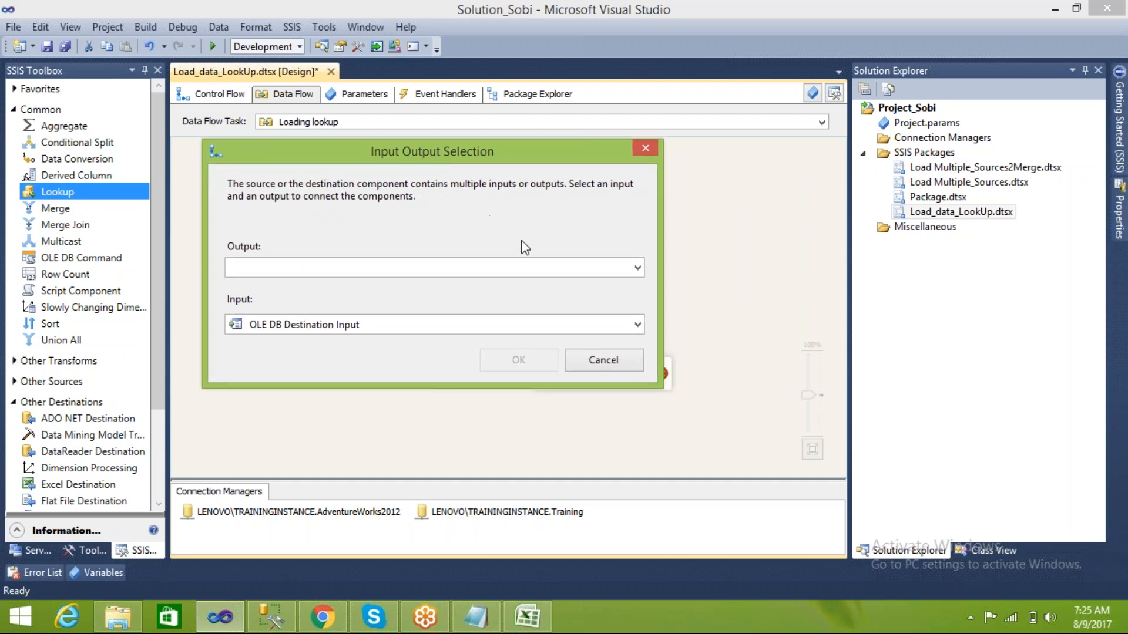
pyautogui.click(637, 268)
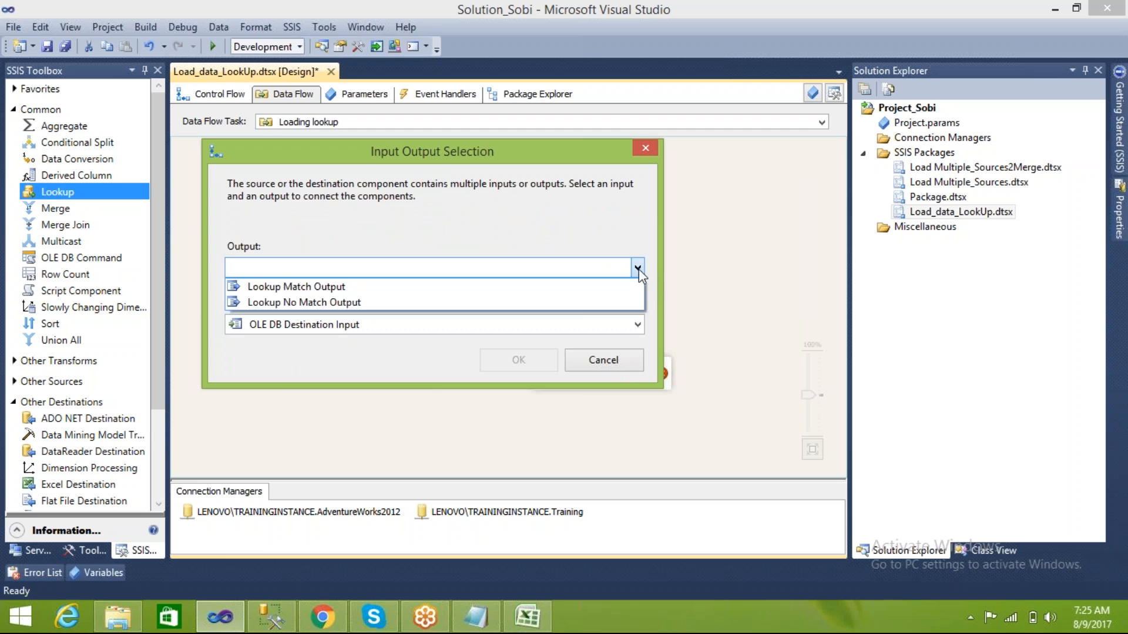
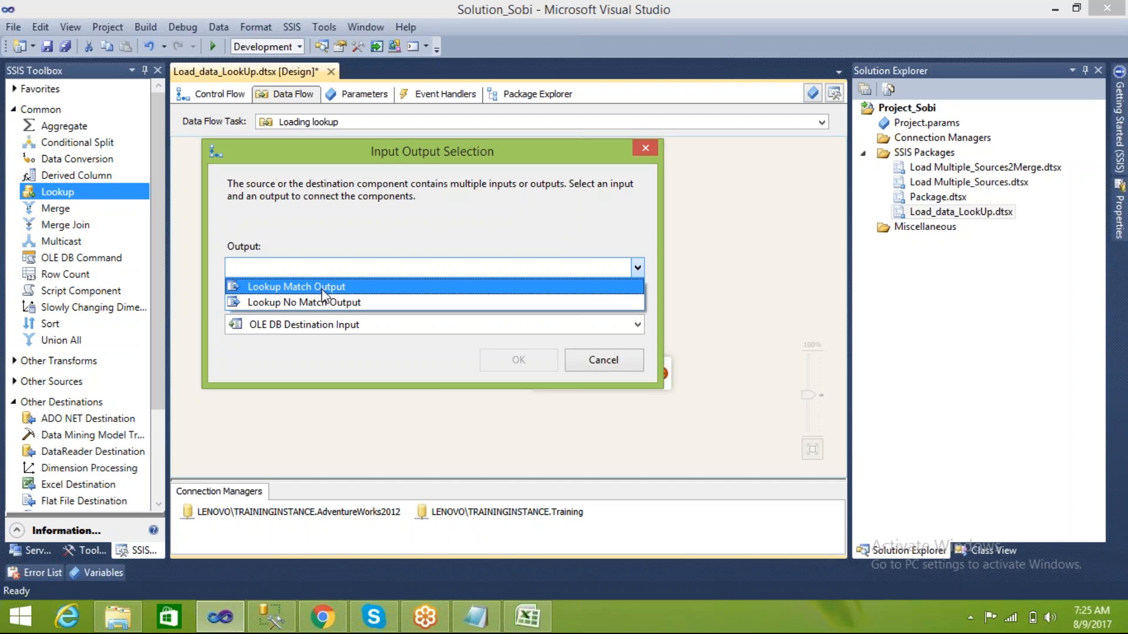
pyautogui.click(550, 165)
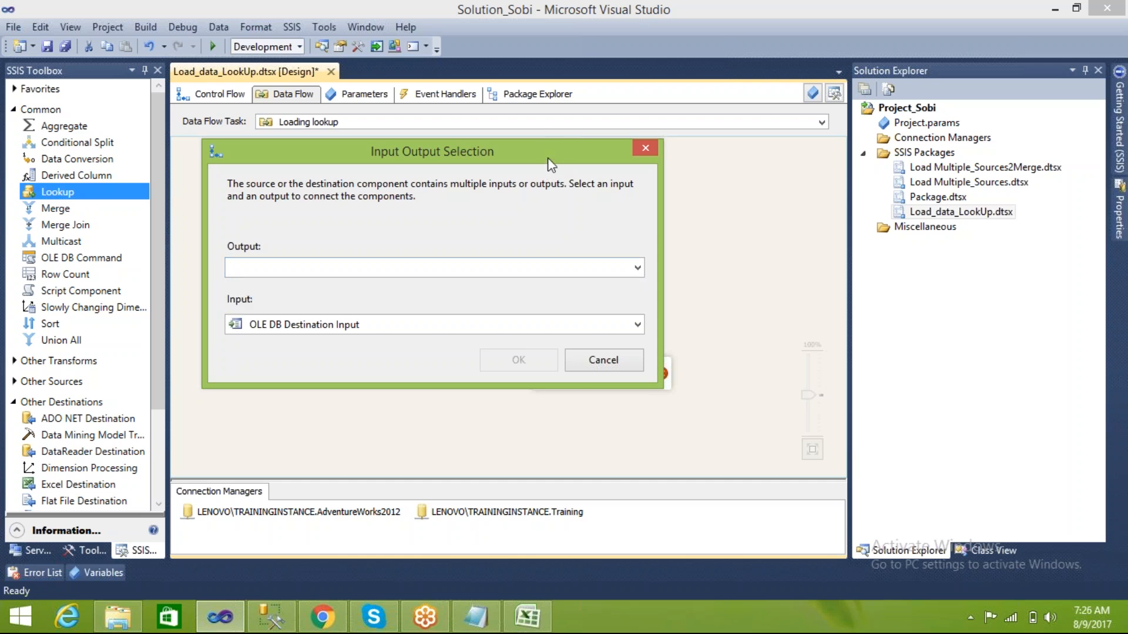
pyautogui.moveTo(548, 159); pyautogui.dragTo(953, 173)
pyautogui.click(995, 284)
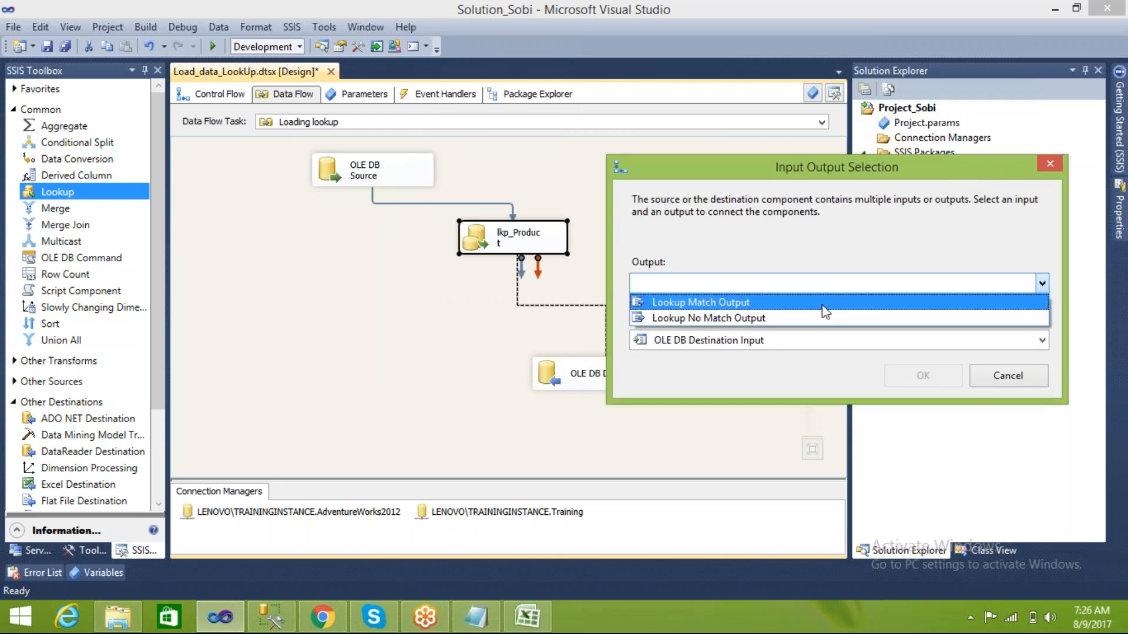
pyautogui.click(808, 319)
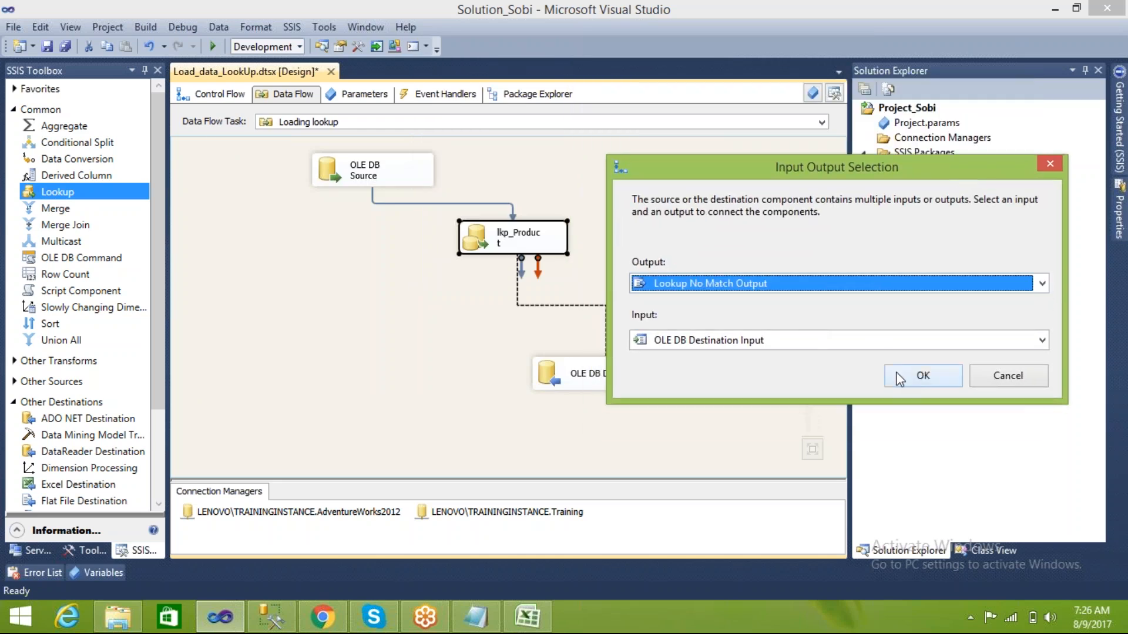
pyautogui.click(922, 376)
# - Reposition the OLE DB Destination below lkp_Product, closer to the OLE DB Source's side of the data flow
pyautogui.click(579, 376)
pyautogui.moveTo(578, 376); pyautogui.dragTo(410, 359)
pyautogui.click(538, 402)
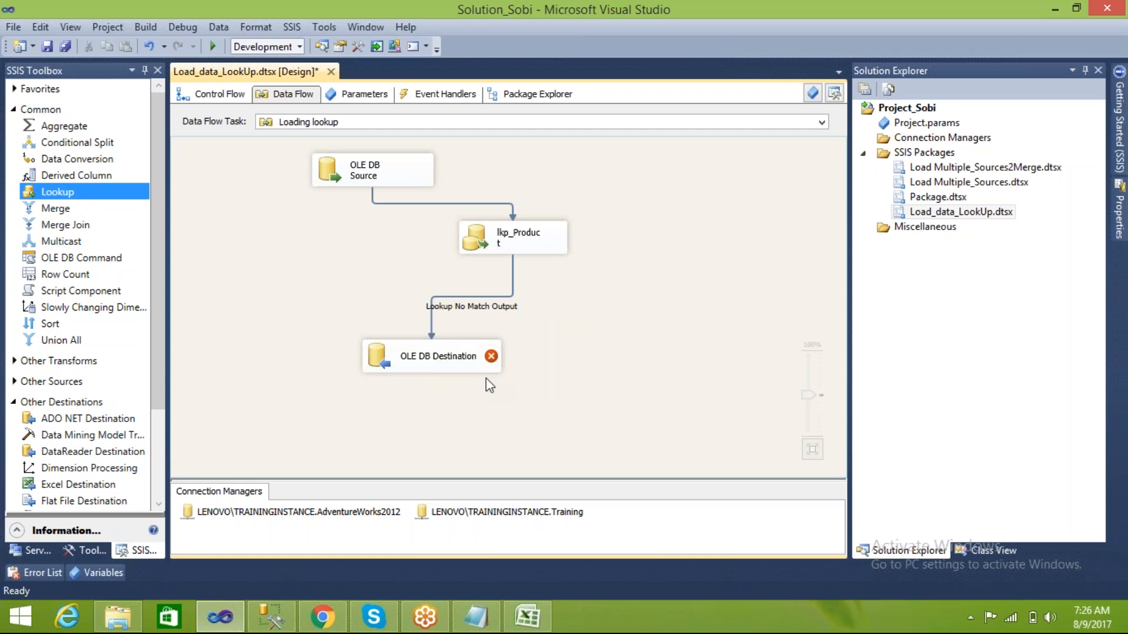
# - Open the OLE DB Destination for editing and set its connection manager to LENOVO\TRAININGINSTANCE.Training
pyautogui.click(385, 359)
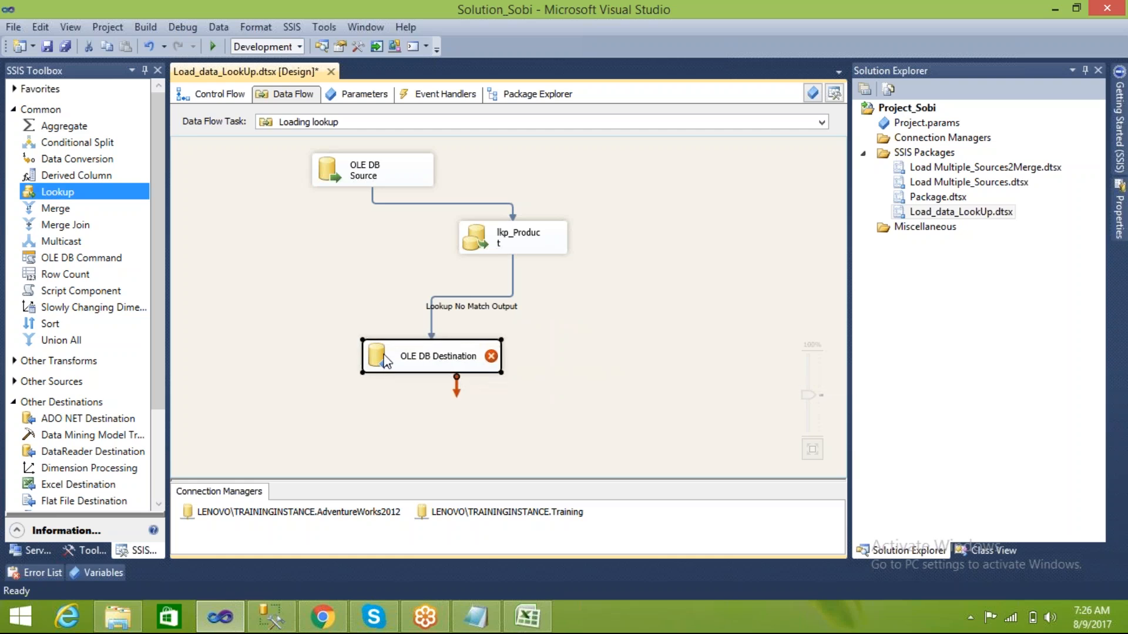
pyautogui.doubleClick(385, 359)
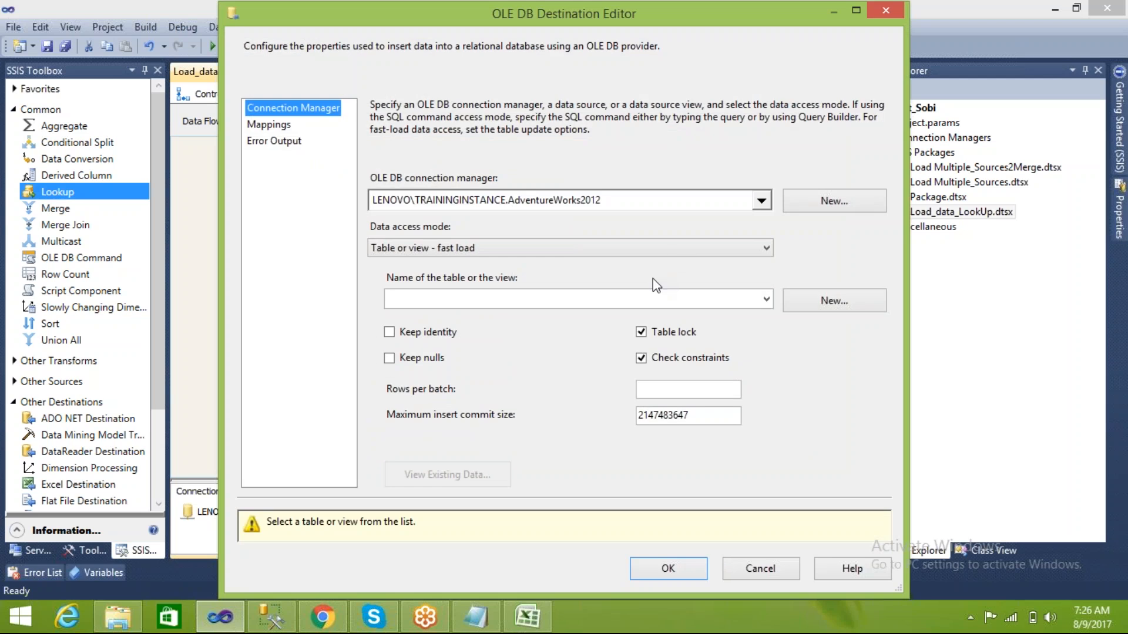
pyautogui.click(762, 201)
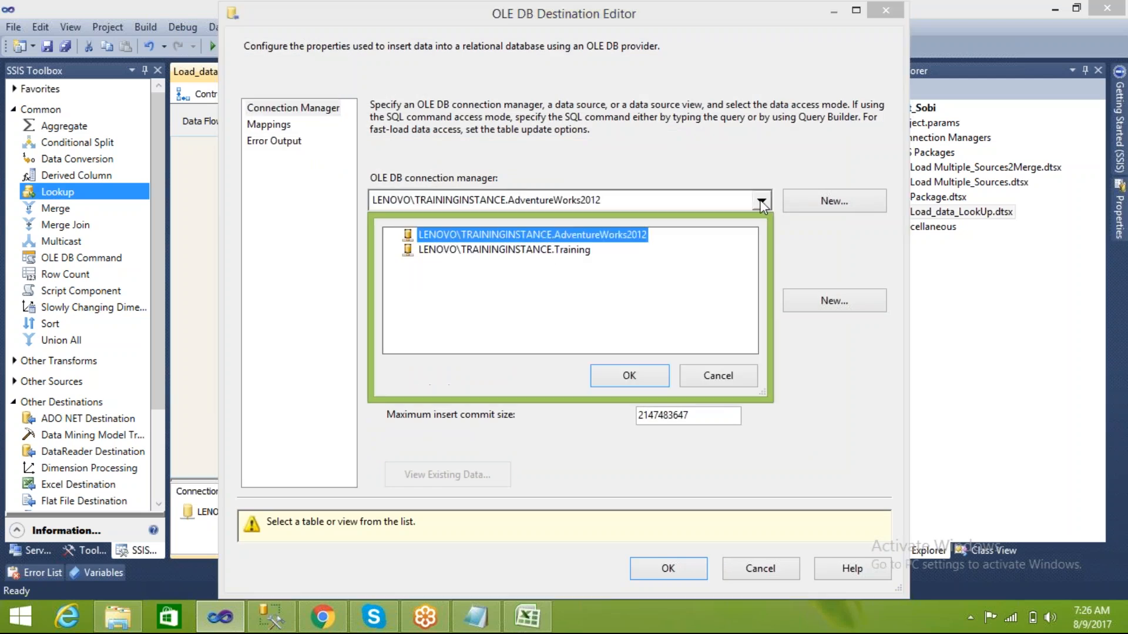
pyautogui.click(552, 250)
pyautogui.click(605, 377)
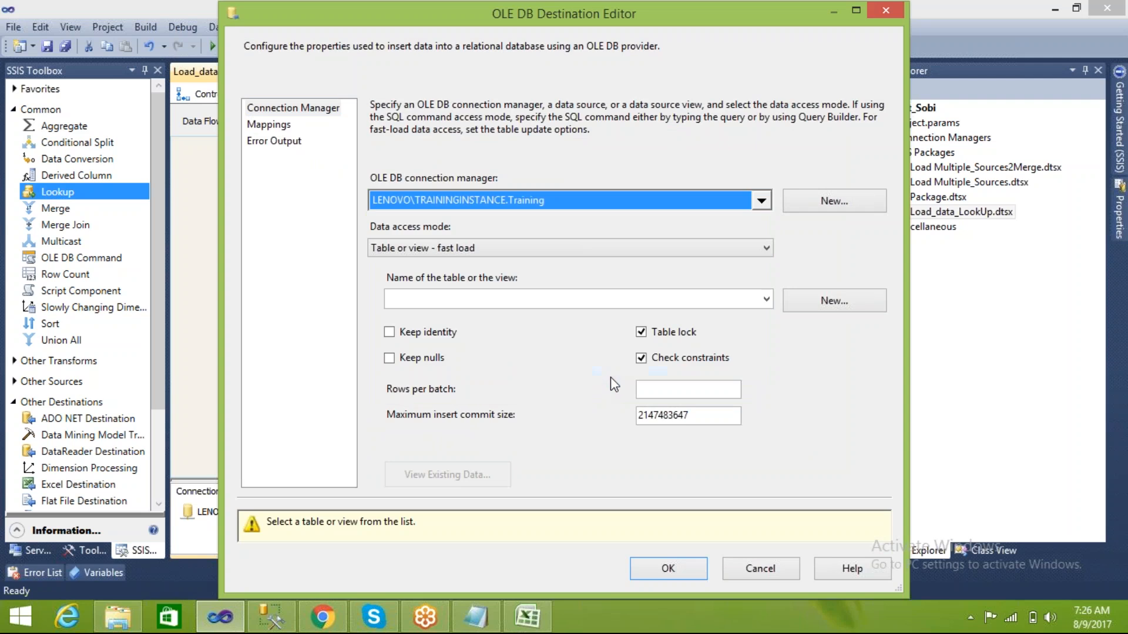
# - Choose [dbo].[Product_9aug_Tgt] as the table the OLE DB Destination loads into
pyautogui.click(766, 300)
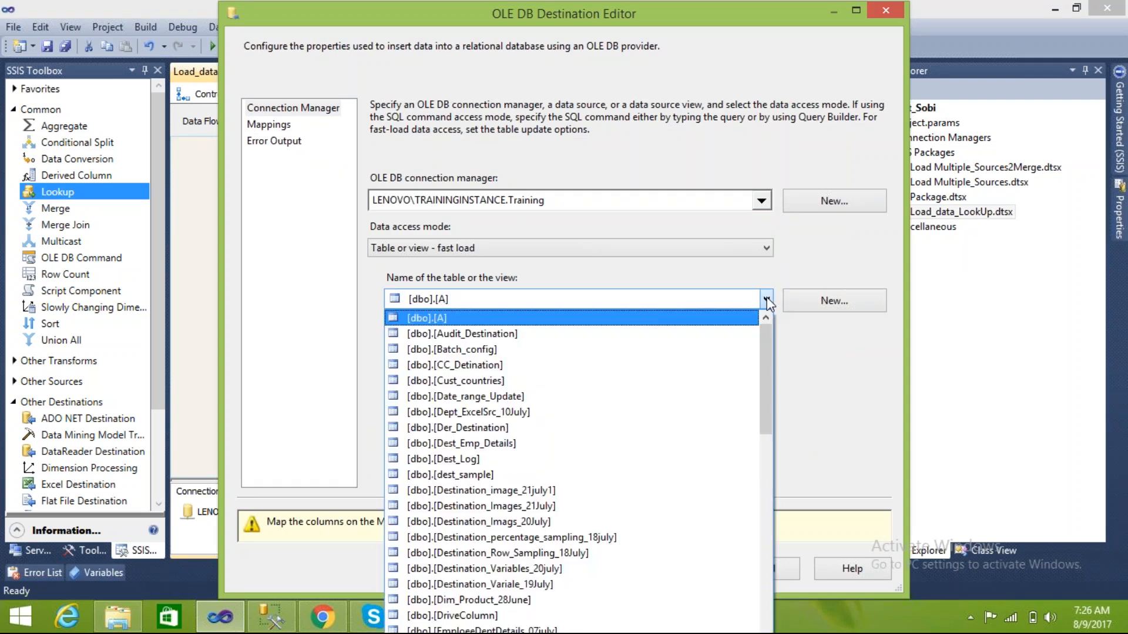
pyautogui.moveTo(760, 397); pyautogui.dragTo(775, 589)
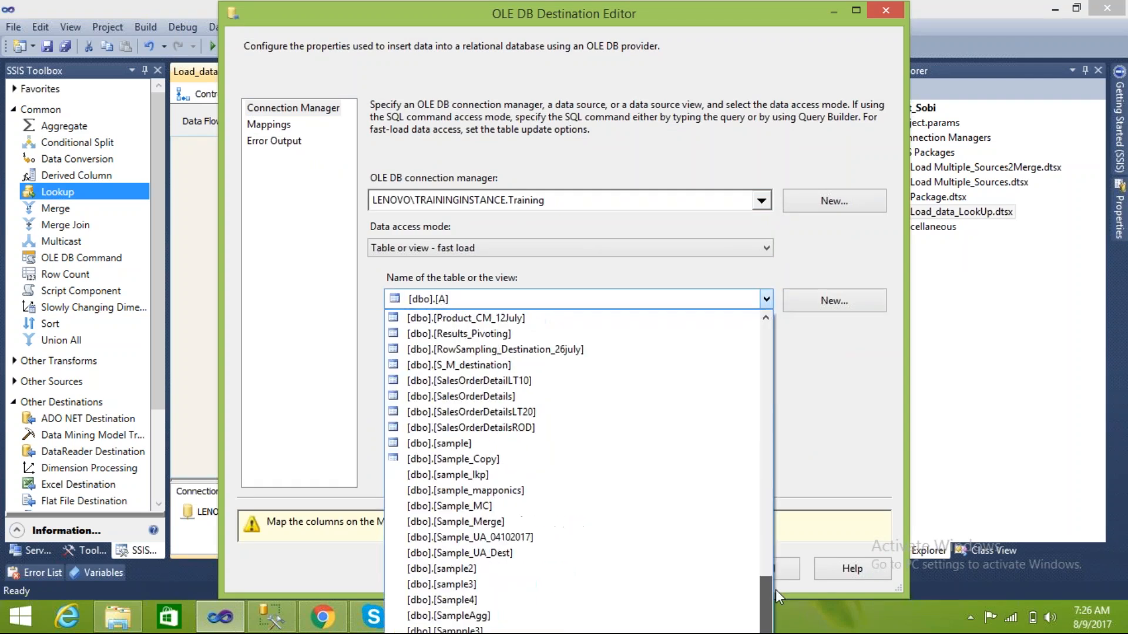
pyautogui.click(775, 589)
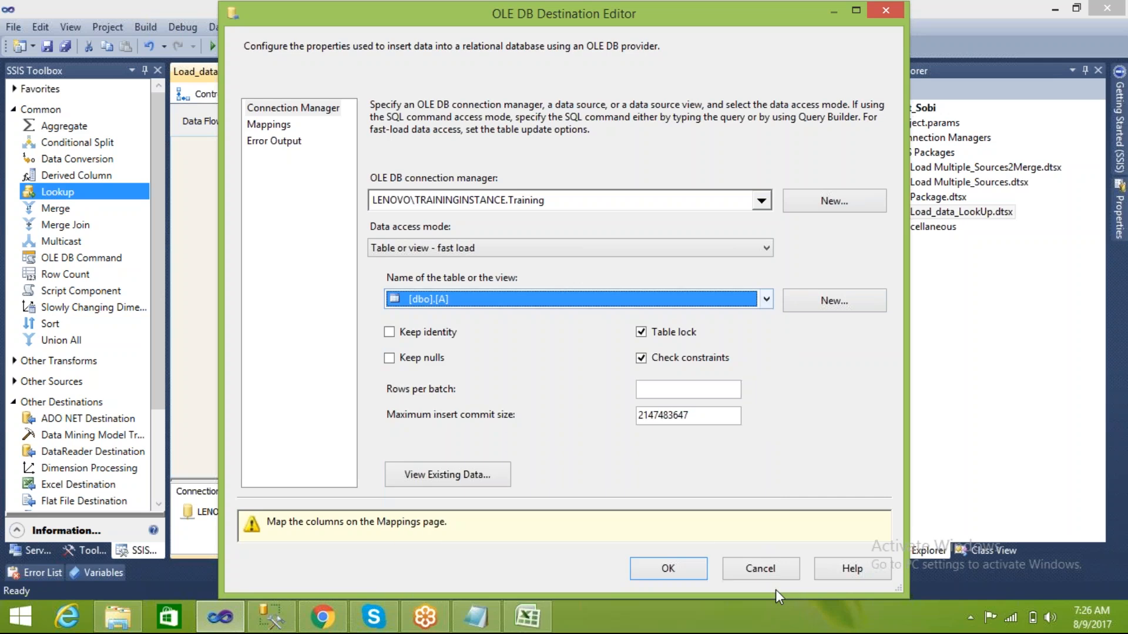
pyautogui.click(769, 292)
pyautogui.click(766, 225)
pyautogui.moveTo(766, 225); pyautogui.dragTo(764, 288)
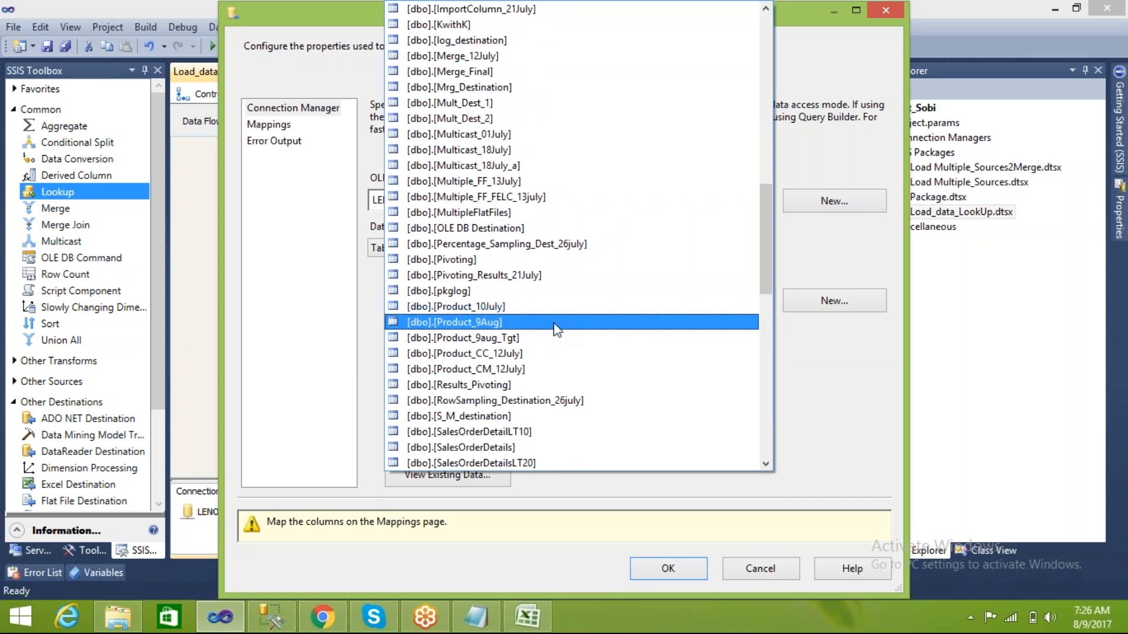
pyautogui.click(539, 336)
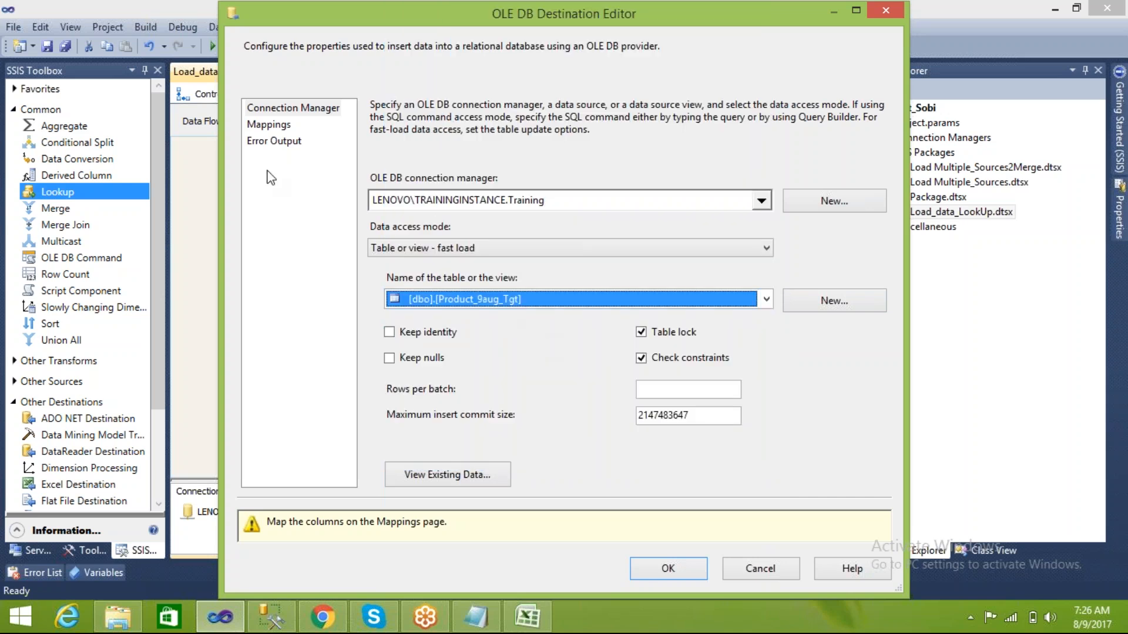
# - Map the destination's columns by matching names and accept the OLE DB Destination settings
pyautogui.click(267, 129)
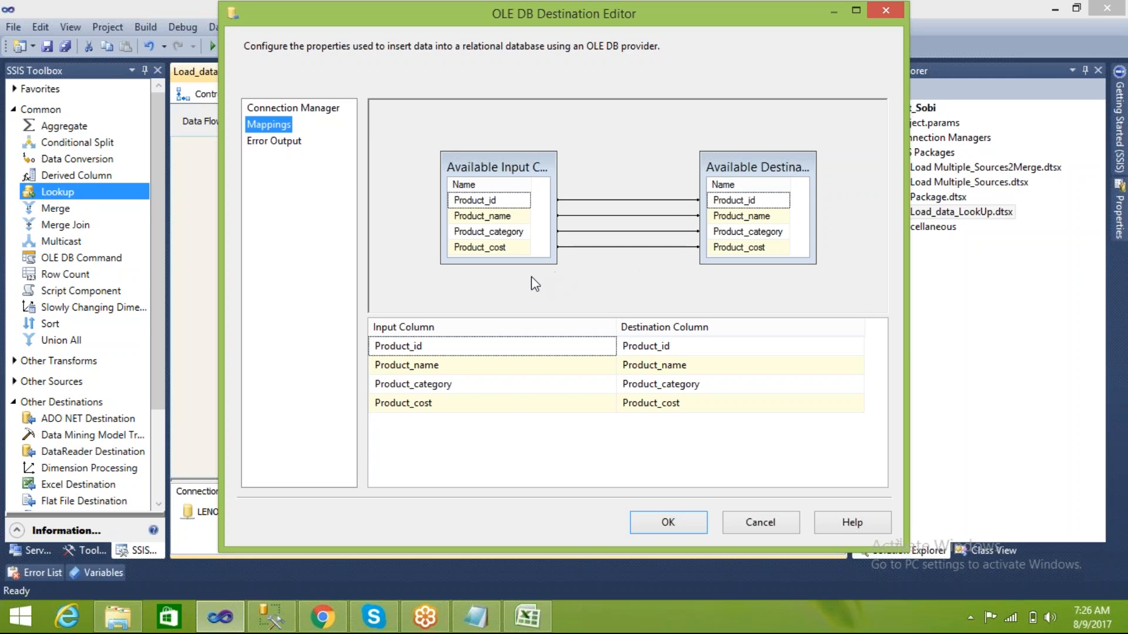
pyautogui.click(665, 524)
pyautogui.click(569, 387)
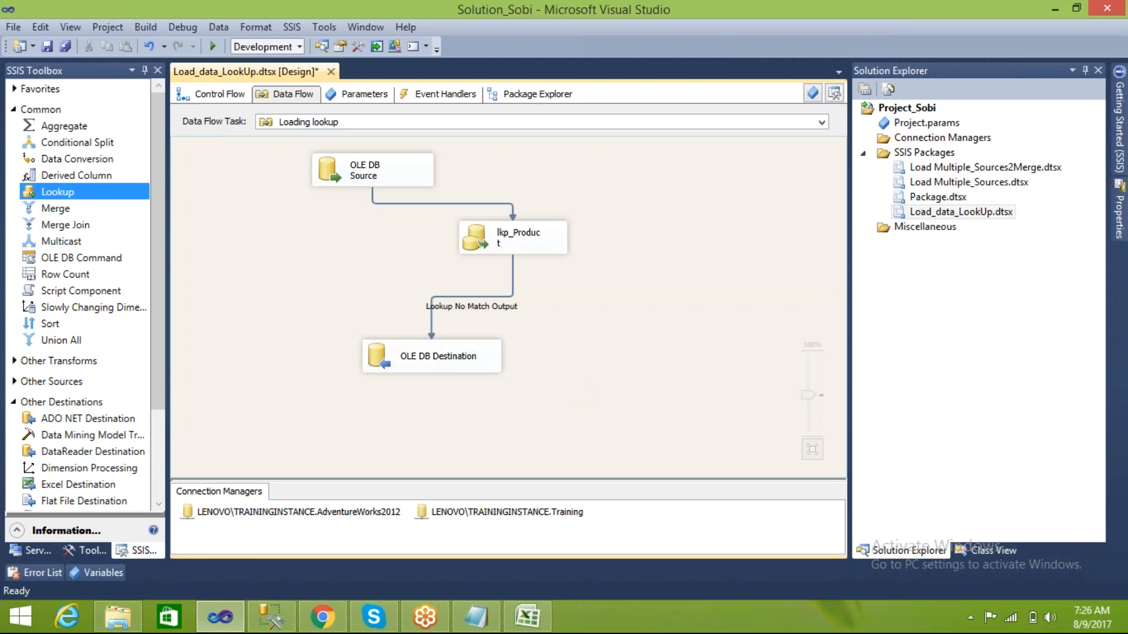
# - Move lkp_Product so it sits between the OLE DB Source and the OLE DB Destination
pyautogui.click(487, 247)
pyautogui.moveTo(485, 246); pyautogui.dragTo(440, 262)
pyautogui.click(598, 271)
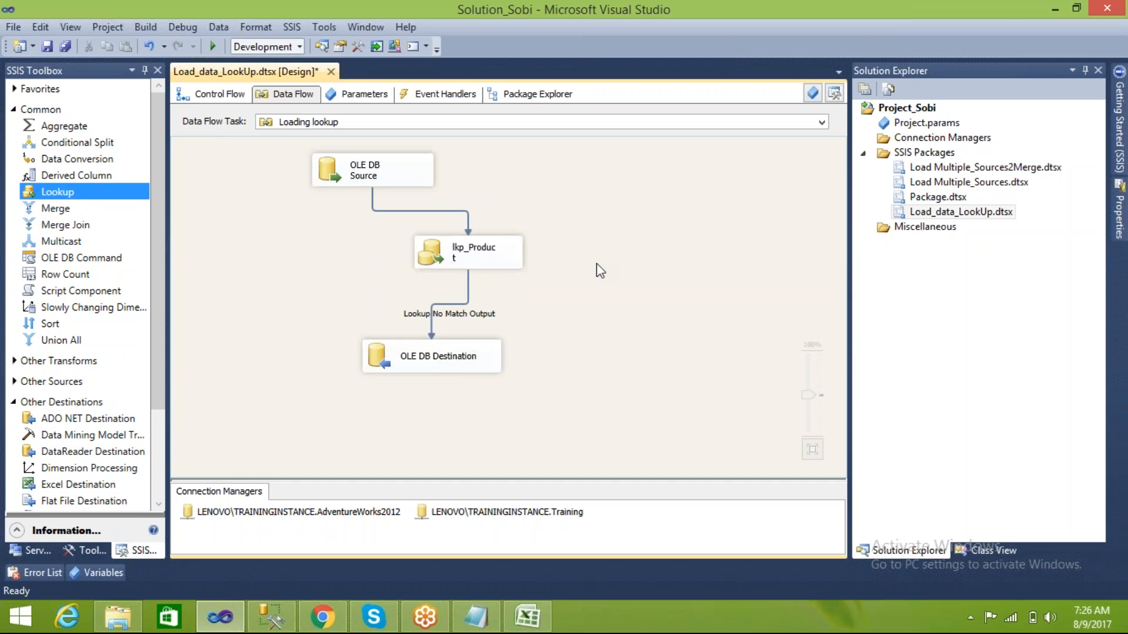
# - Save the Load_data_LookUp package, run it, and check the lookup and destination results in the data flow
pyautogui.hotkey('ctrl', 's')
pyautogui.click(212, 47)
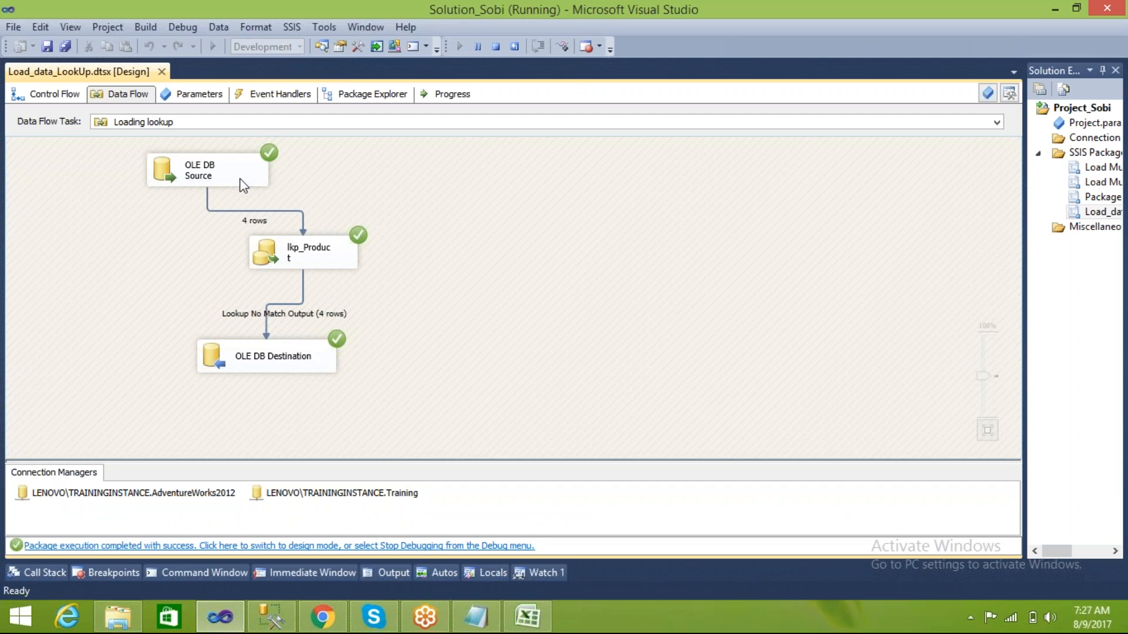
pyautogui.click(313, 259)
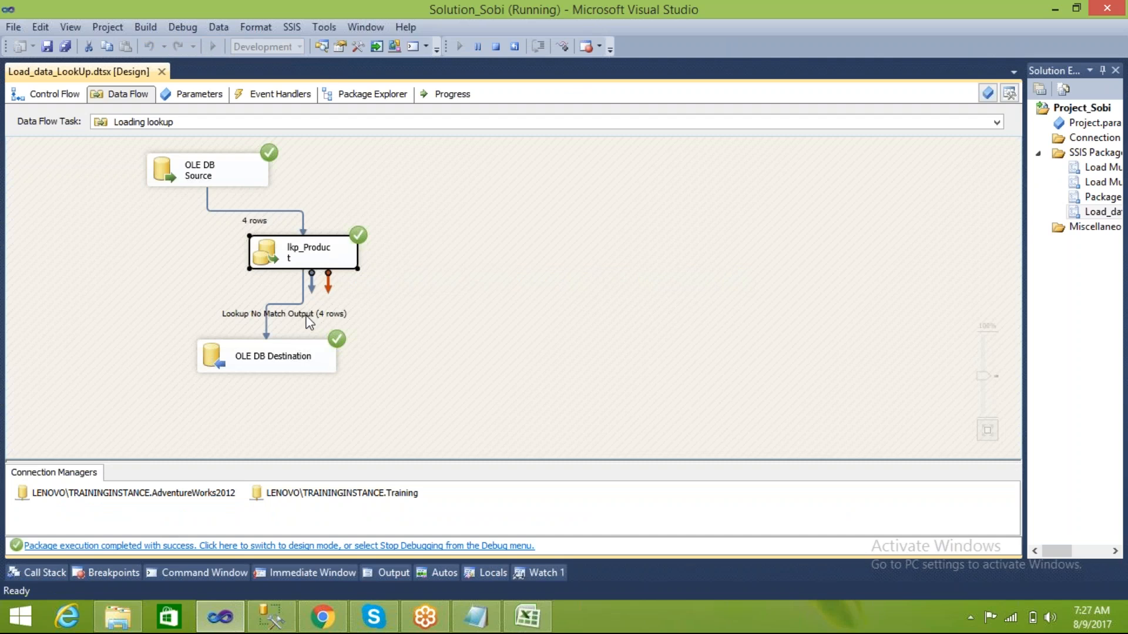
pyautogui.click(307, 350)
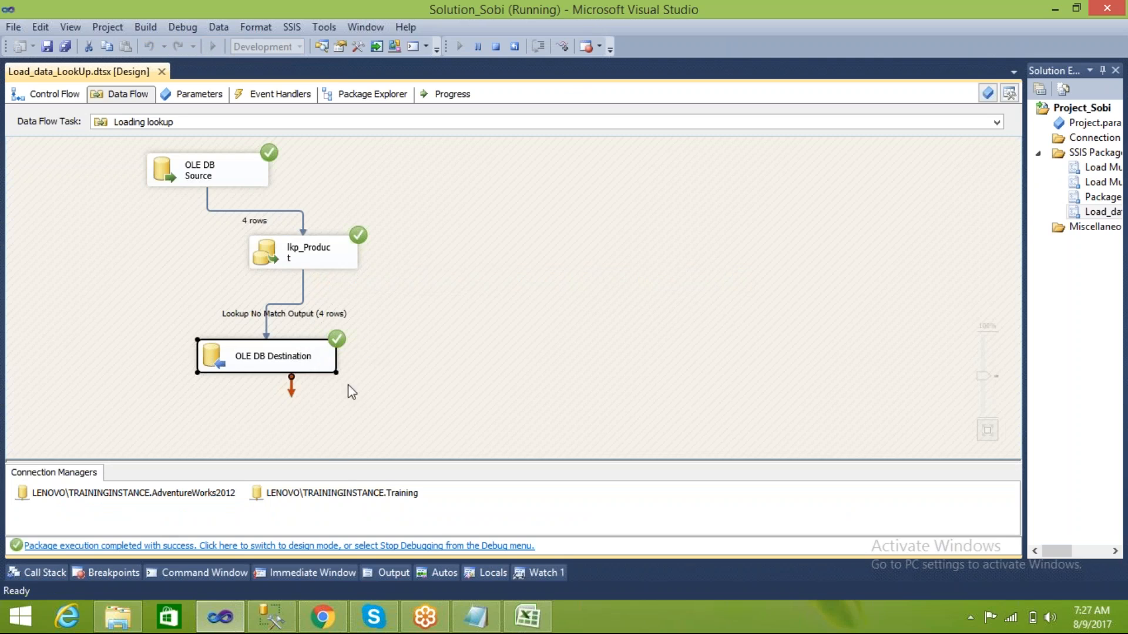
# - In SQL Server Management Studio, change the Product_9aug_Tgt query to select all columns and execute it together with the Product_9Aug query
pyautogui.click(271, 617)
pyautogui.click(586, 225)
pyautogui.doubleClick(417, 243)
pyautogui.write('*')
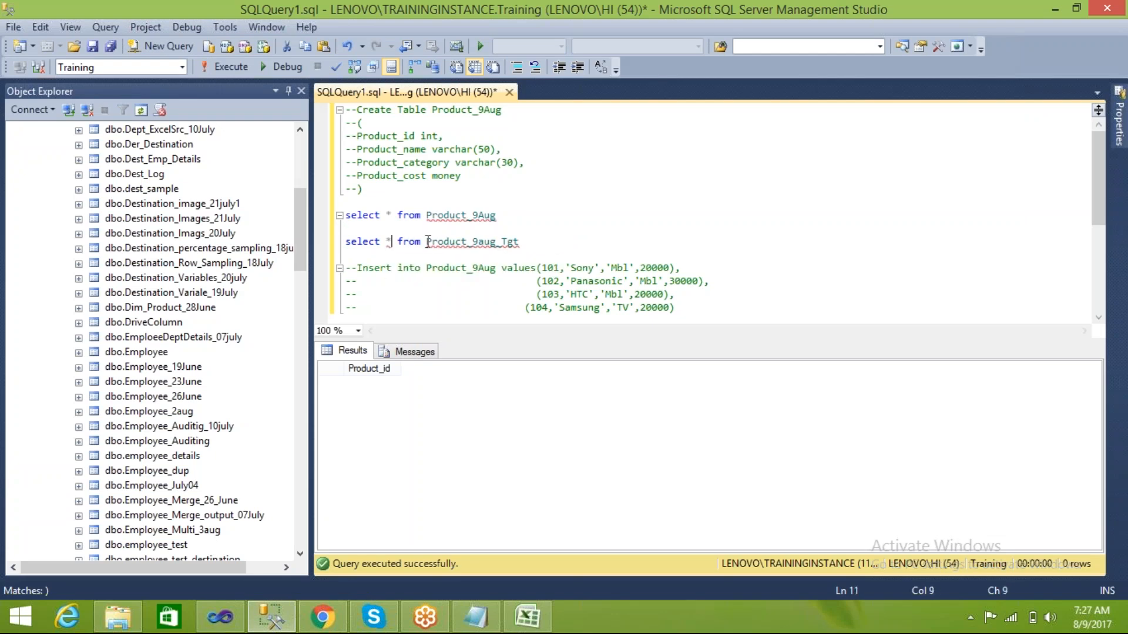
pyautogui.moveTo(539, 242); pyautogui.dragTo(346, 218)
pyautogui.press('F5')
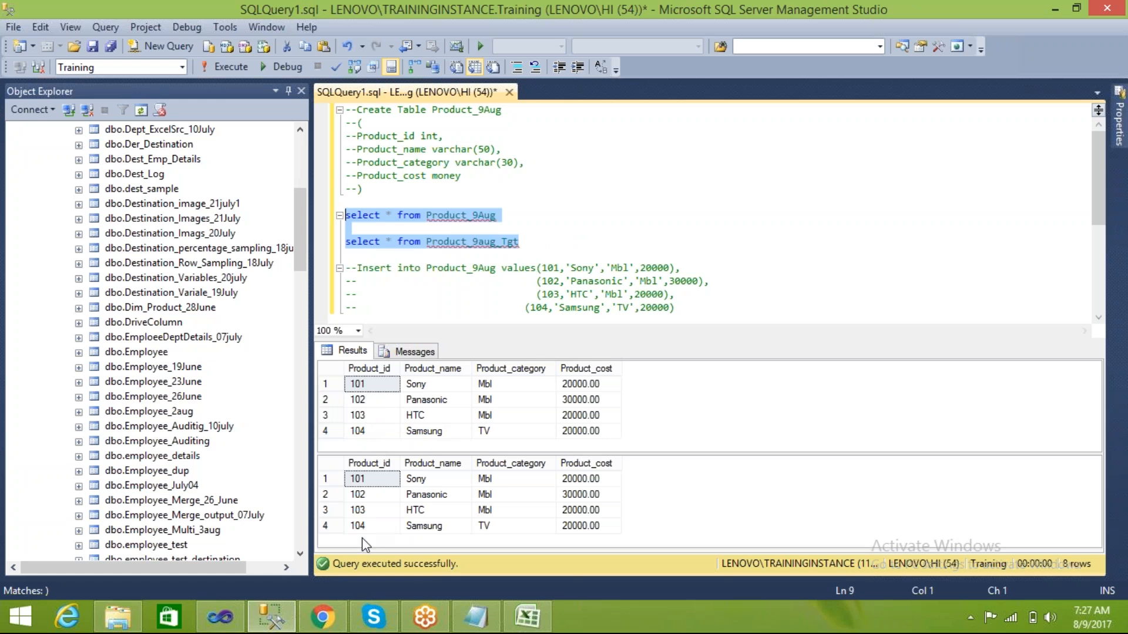
# - Return to Visual Studio, stop debugging, and run the Load_data_LookUp package a second time
pyautogui.click(220, 617)
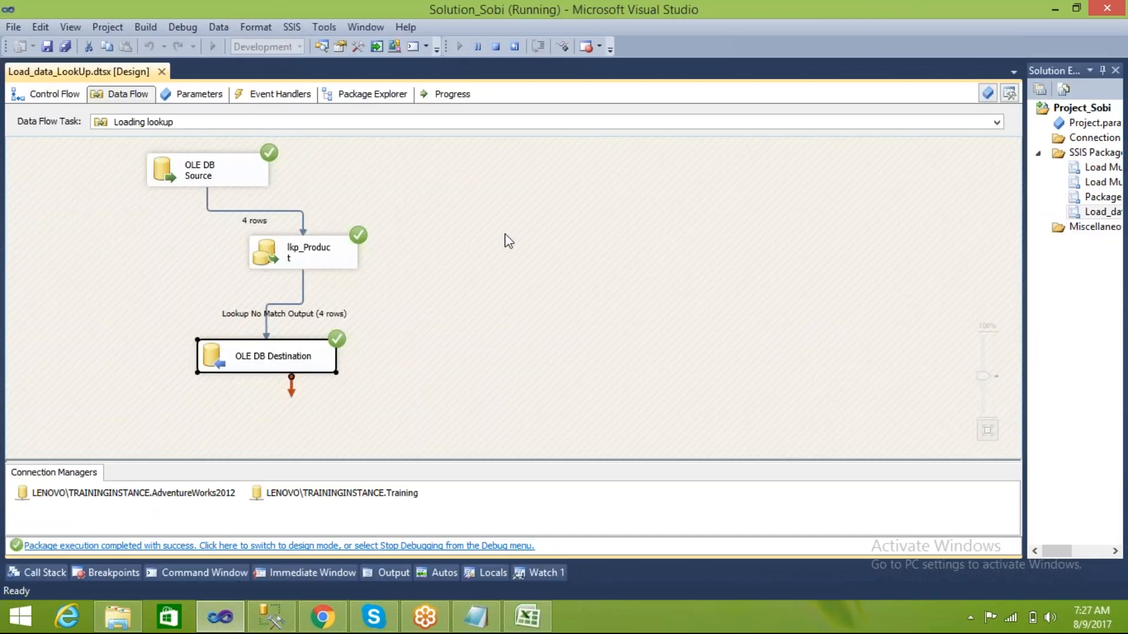
pyautogui.click(496, 47)
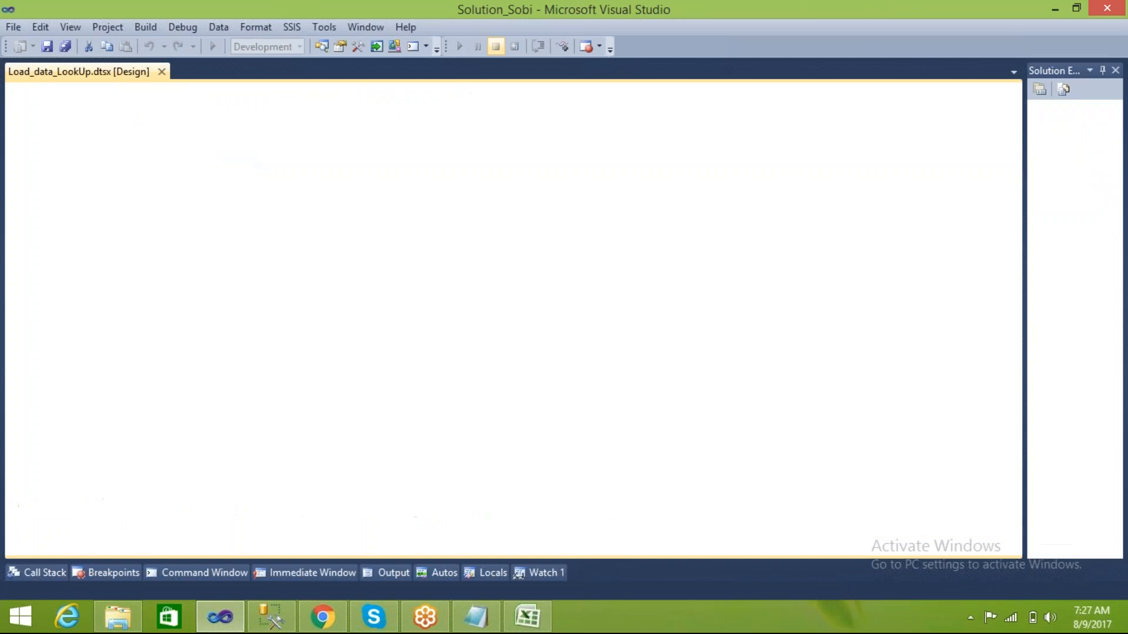
pyautogui.click(223, 167)
pyautogui.click(215, 46)
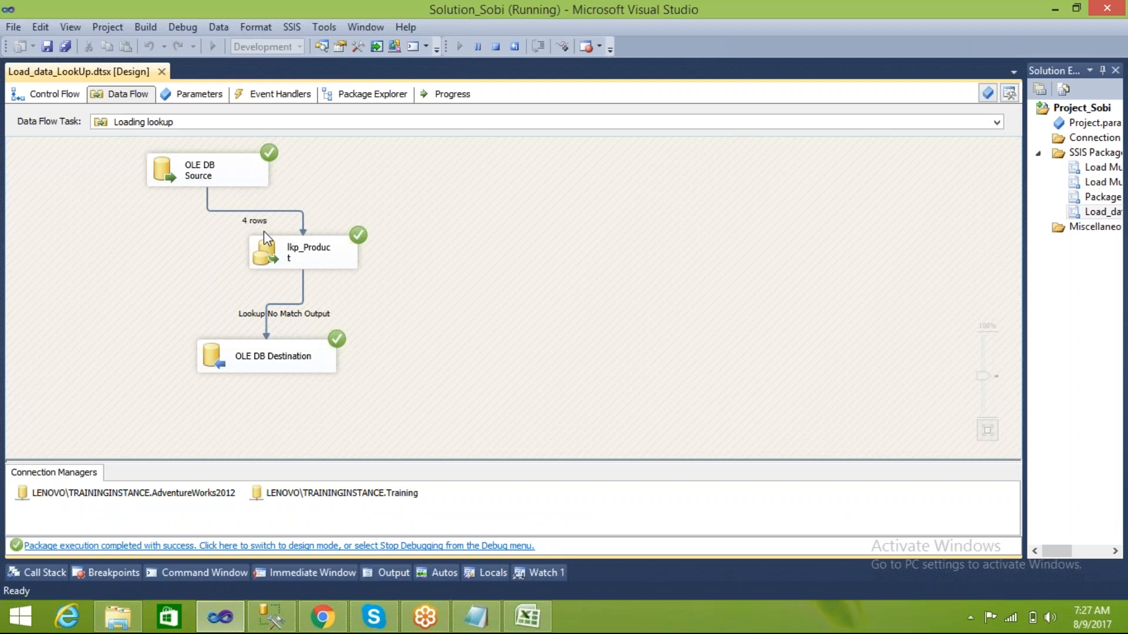
# - Compare the second run's data flow results with the query results in SQL Server Management Studio, and stop debugging in Visual Studio
pyautogui.click(283, 257)
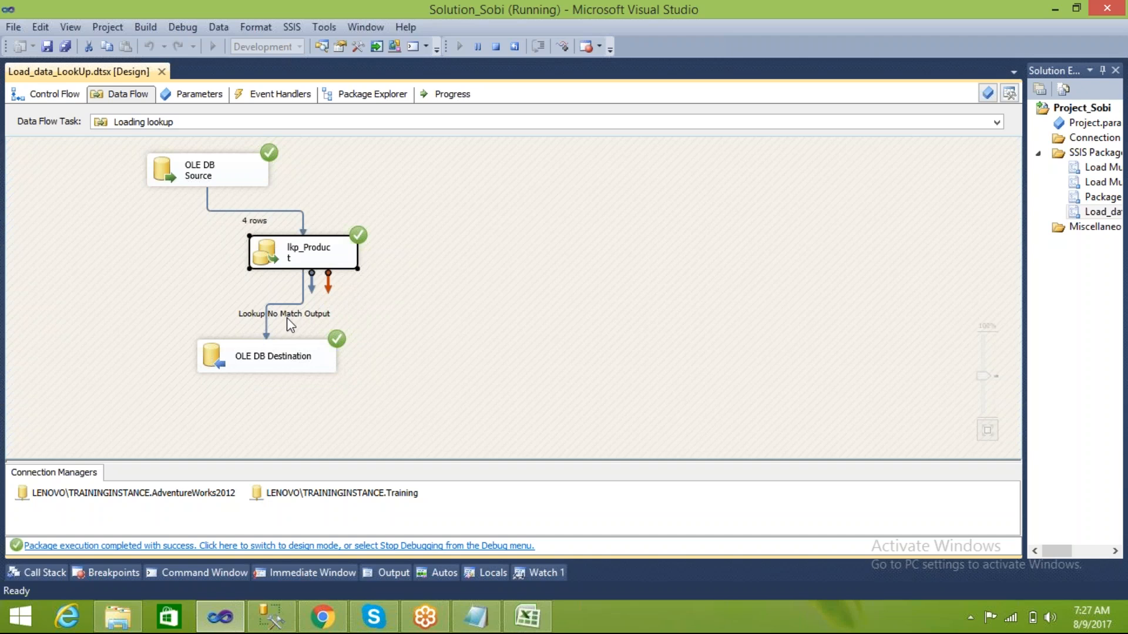
pyautogui.click(274, 615)
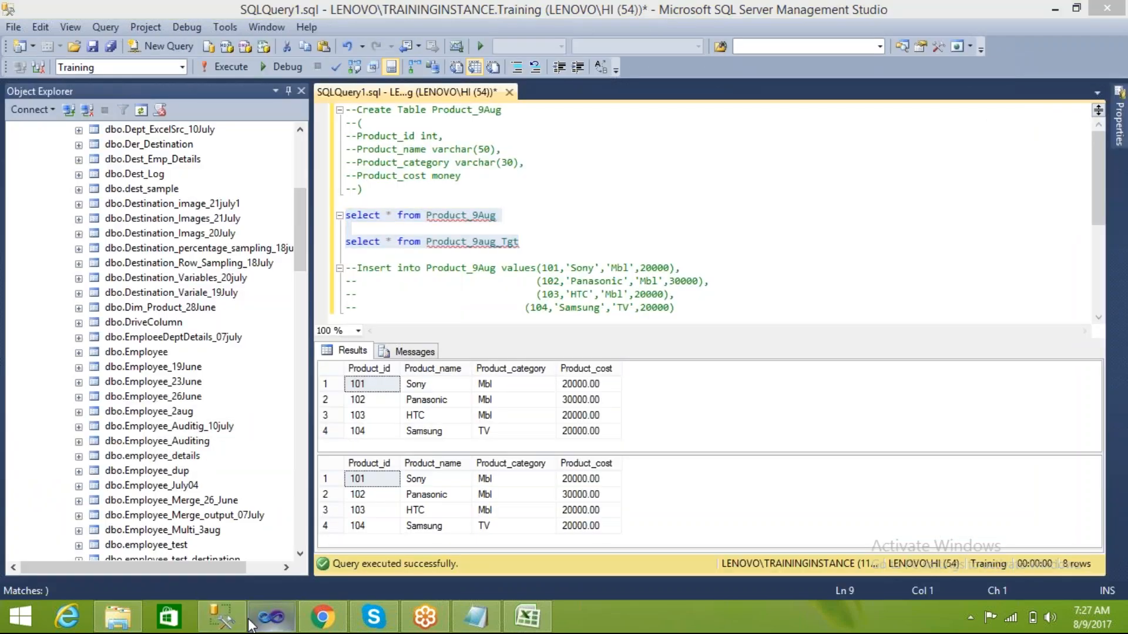
pyautogui.click(258, 618)
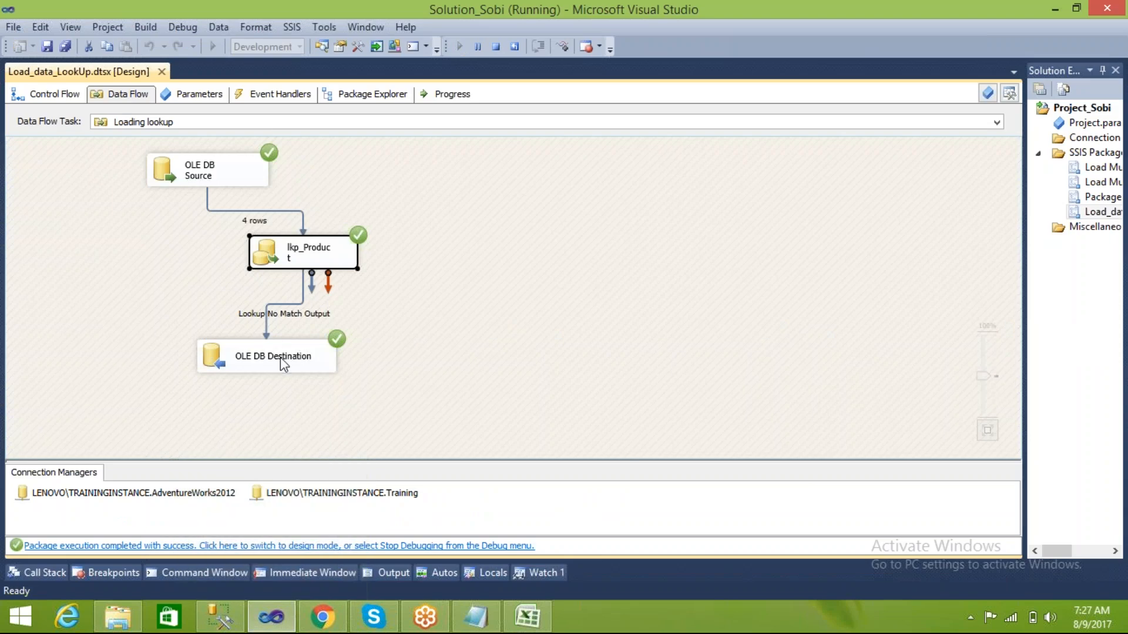
pyautogui.click(403, 276)
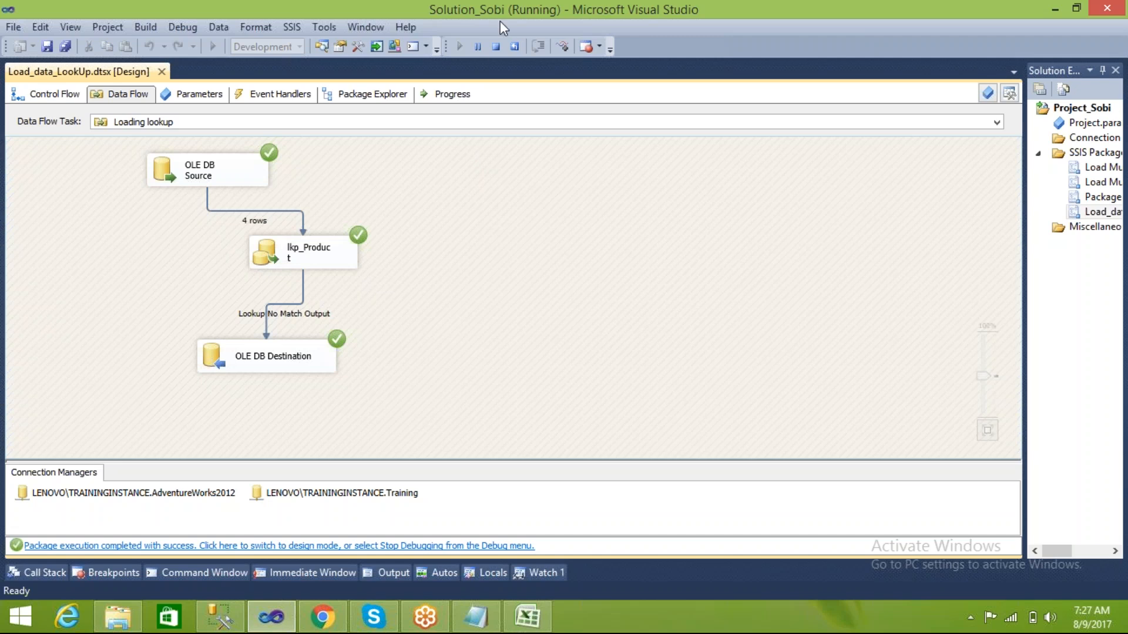
pyautogui.click(495, 47)
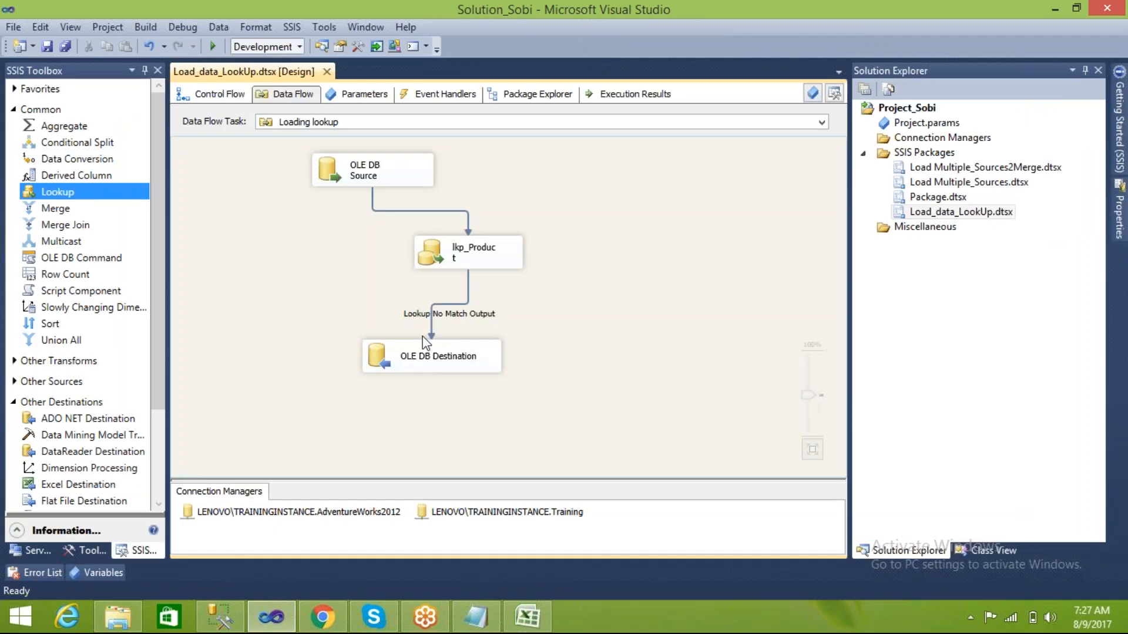
# - Switch to SQL Server Management Studio and execute only the select query on Product_9Aug
pyautogui.click(220, 617)
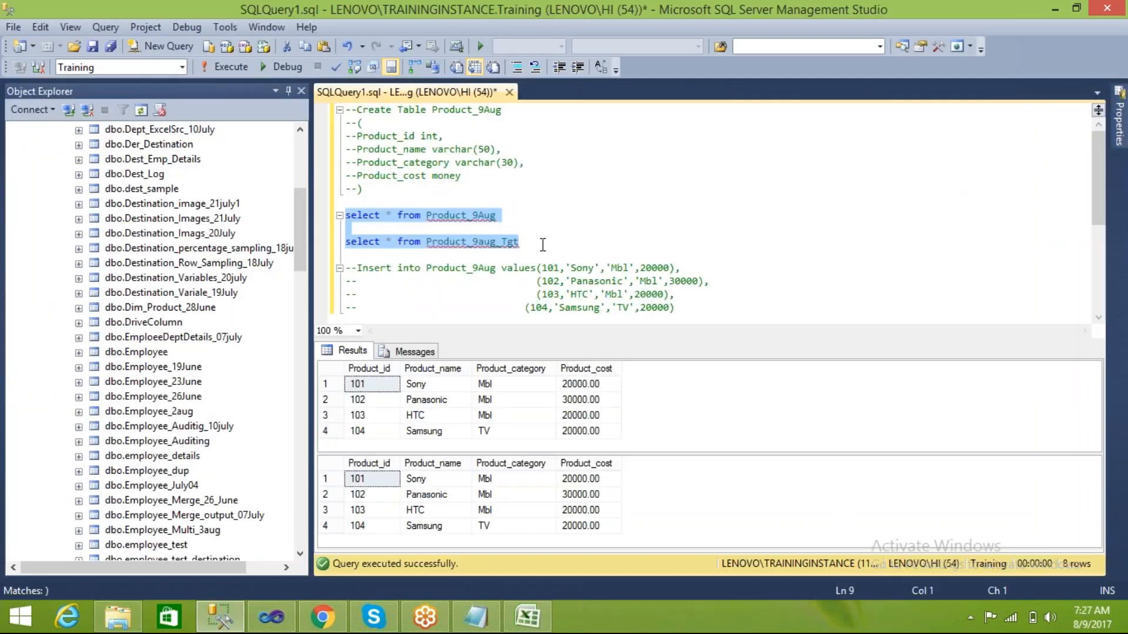
pyautogui.click(508, 215)
pyautogui.moveTo(508, 215); pyautogui.dragTo(345, 216)
pyautogui.press('F5')
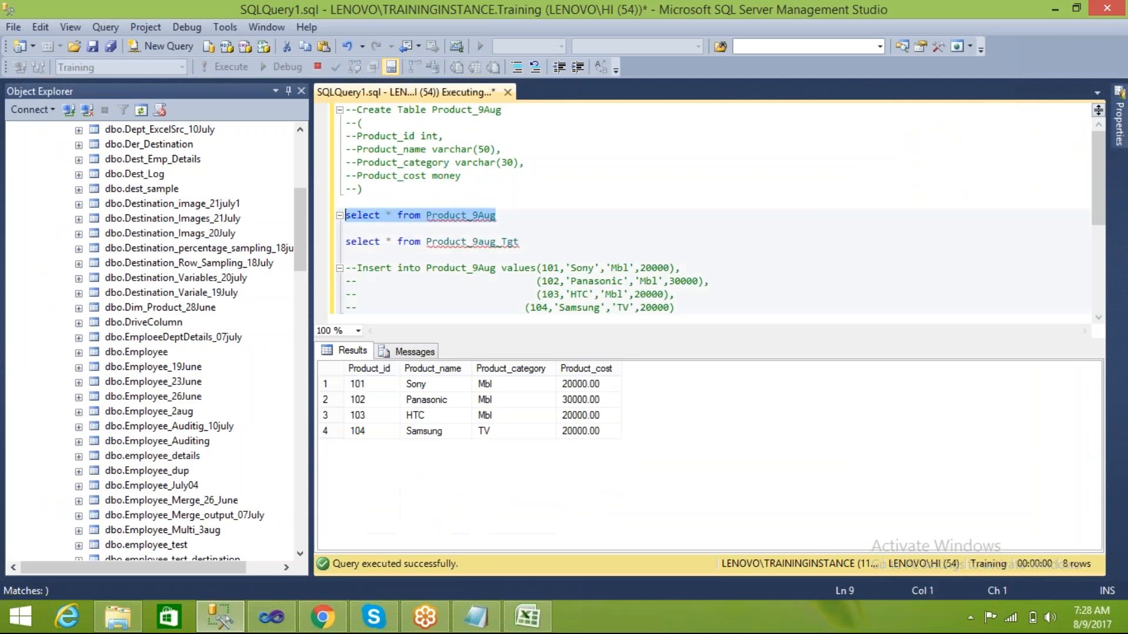
# - Begin an update statement for Product_9Aug on a new line between the two select queries
pyautogui.click(503, 216)
pyautogui.press('Return')
pyautogui.write('update')
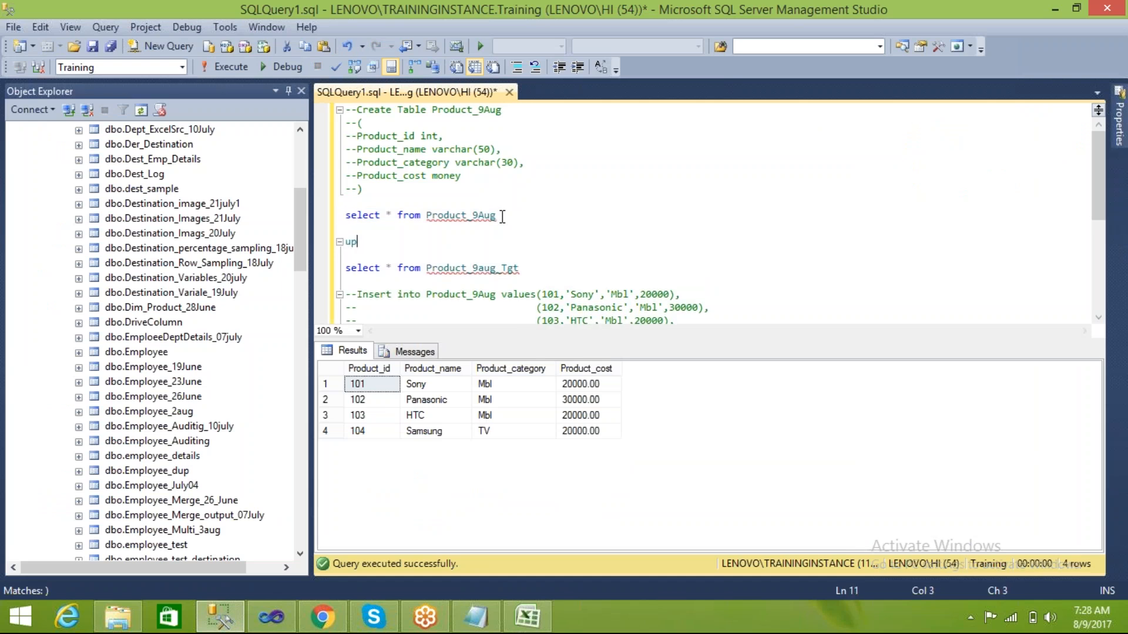
pyautogui.click(466, 224)
pyautogui.doubleClick(466, 216)
pyautogui.hotkey('ctrl', 'c')
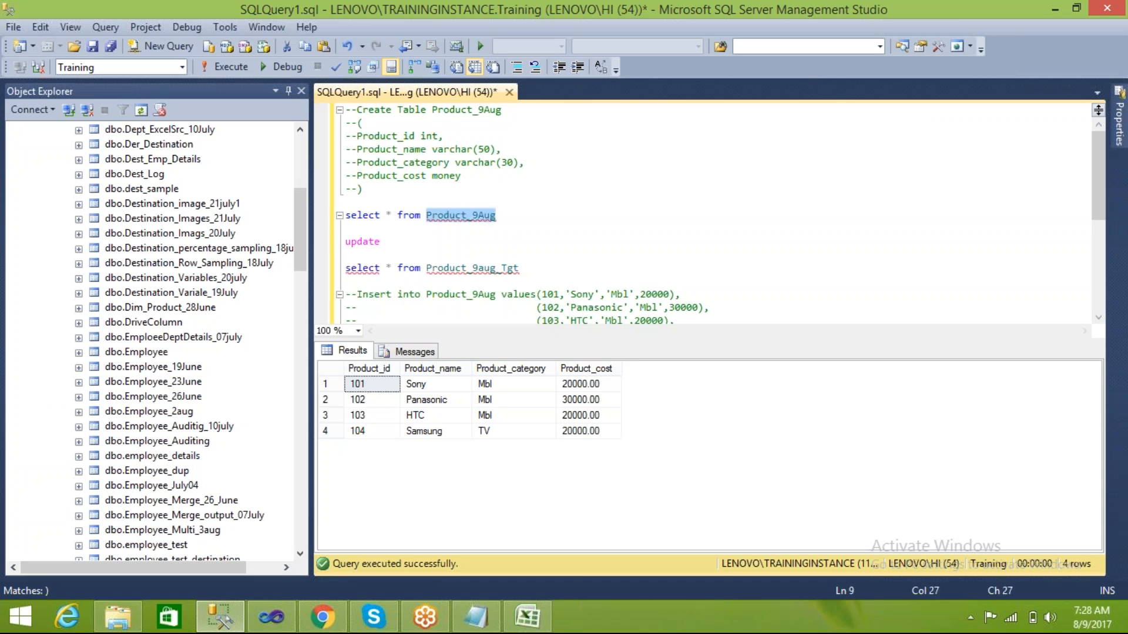
pyautogui.click(397, 242)
pyautogui.hotkey('ctrl', 'v')
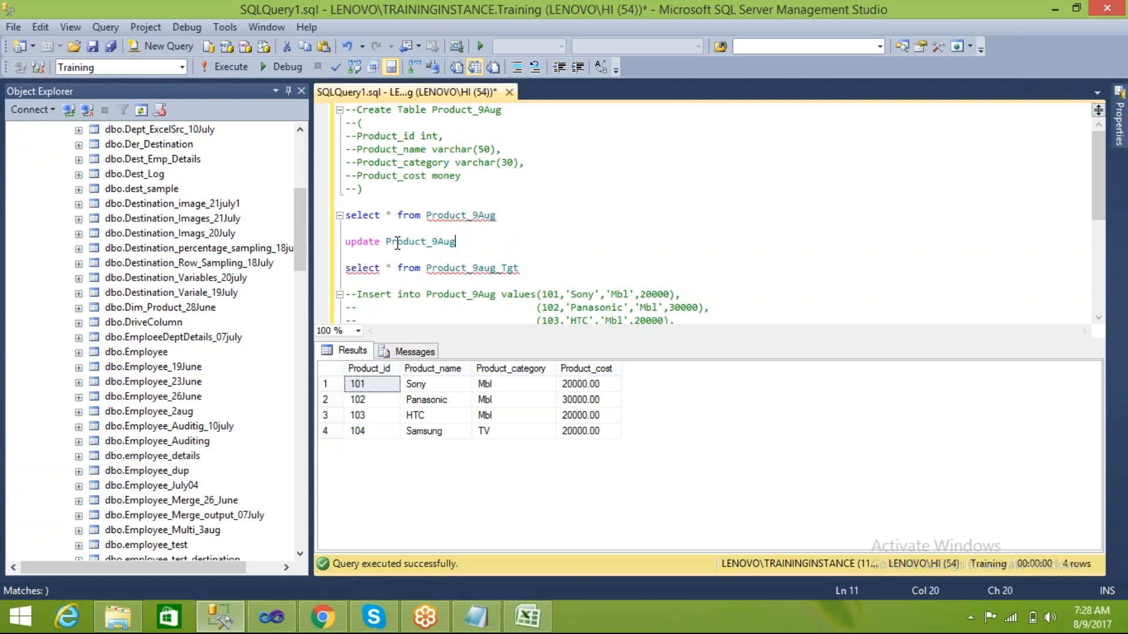
# - Complete the update statement so it sets product_cost=50000 where product_id=104
pyautogui.press('Return')
pyautogui.write('set ')
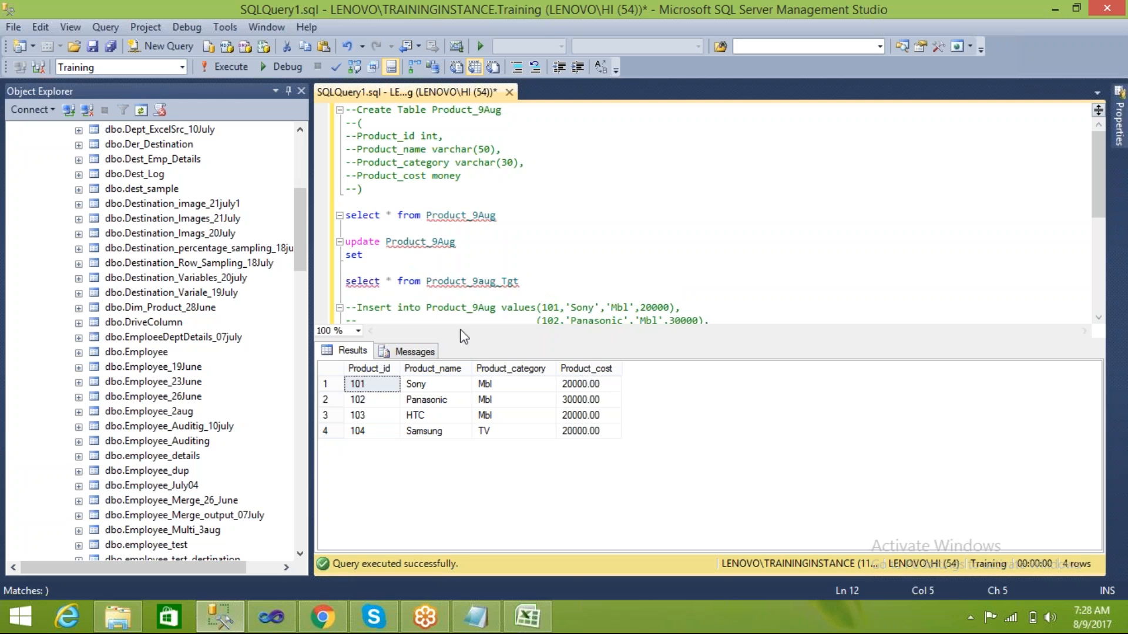
pyautogui.write('product_cost')
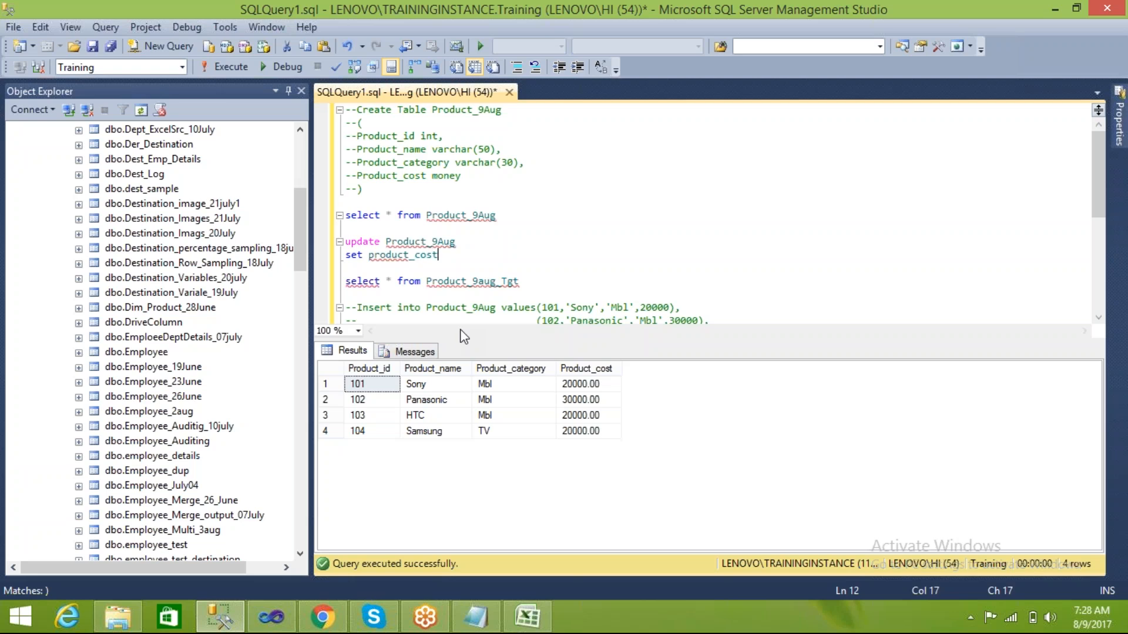
pyautogui.write('=50000')
pyautogui.press('Return')
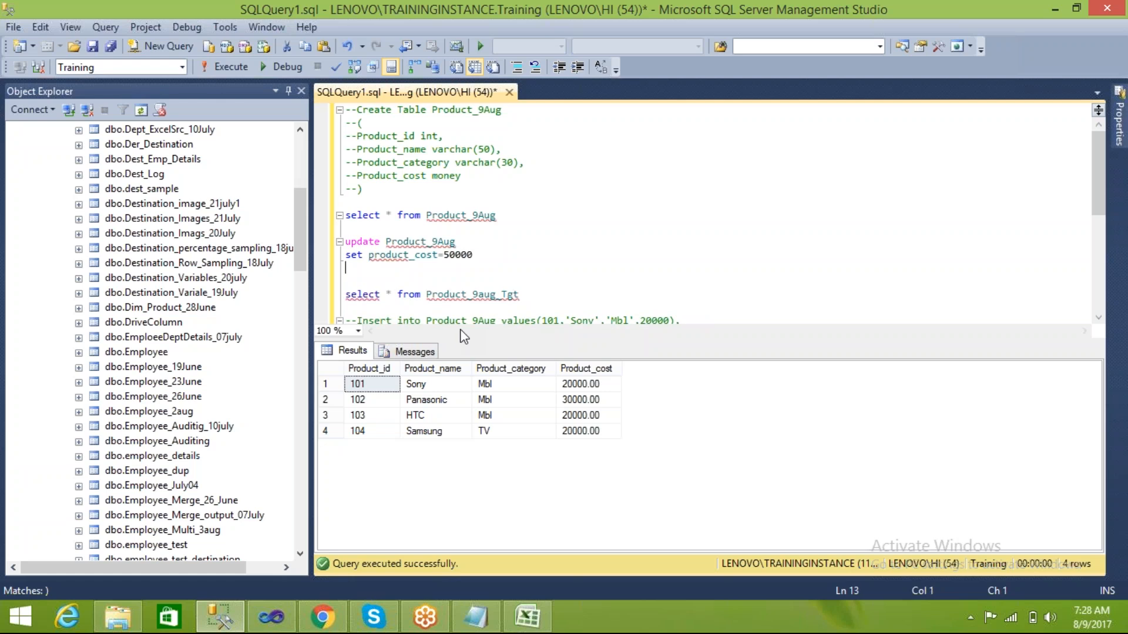
pyautogui.write('where prod')
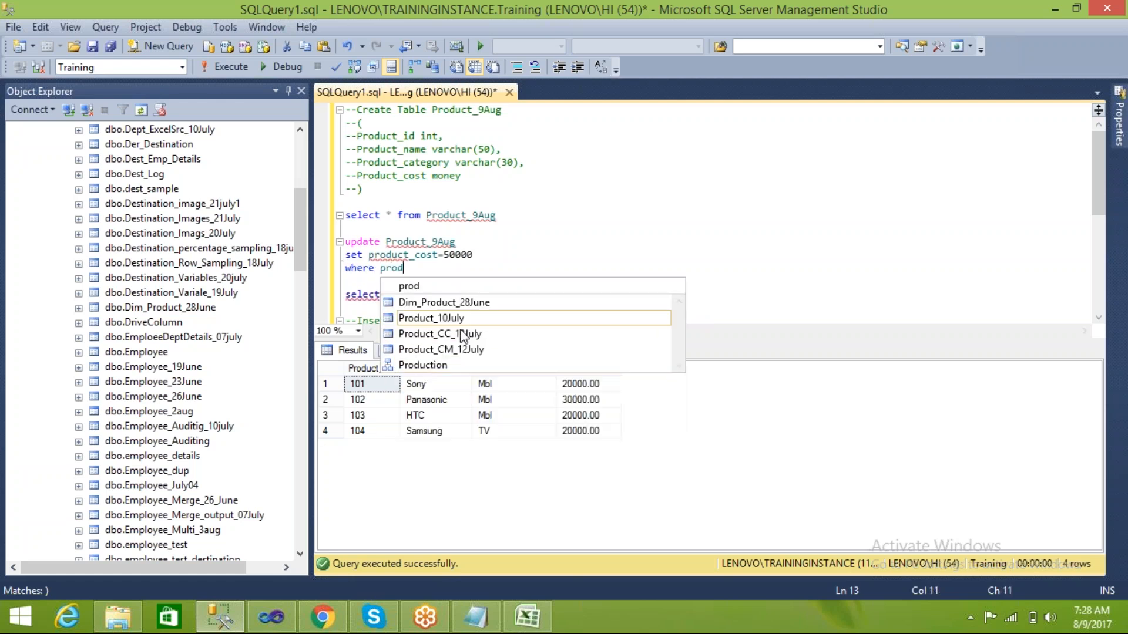
pyautogui.write('uct_')
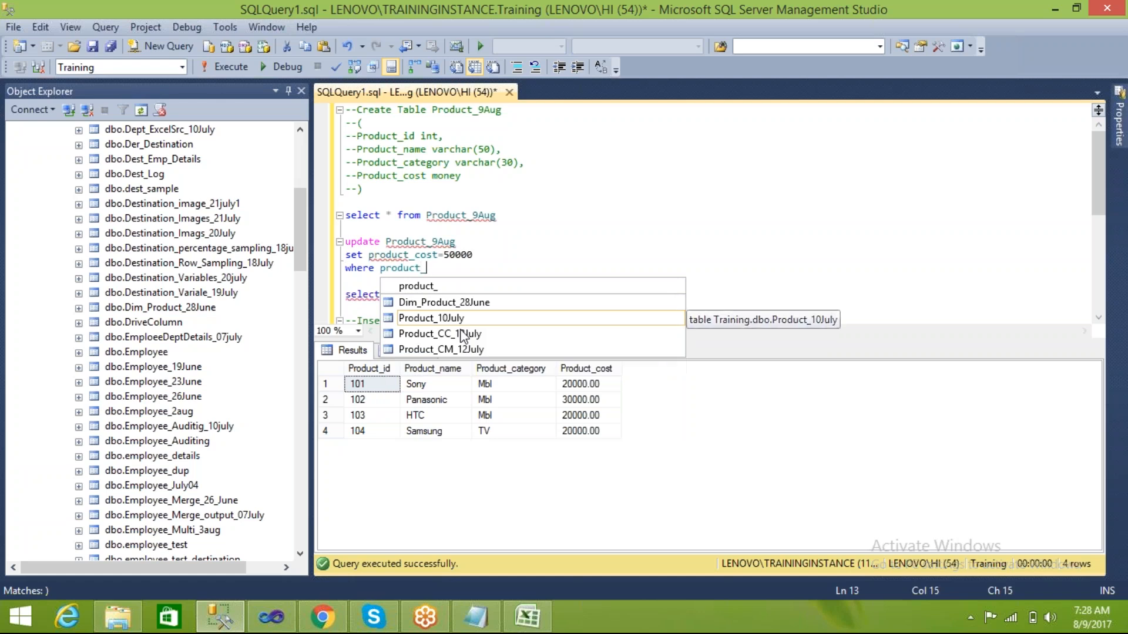
pyautogui.write('id=')
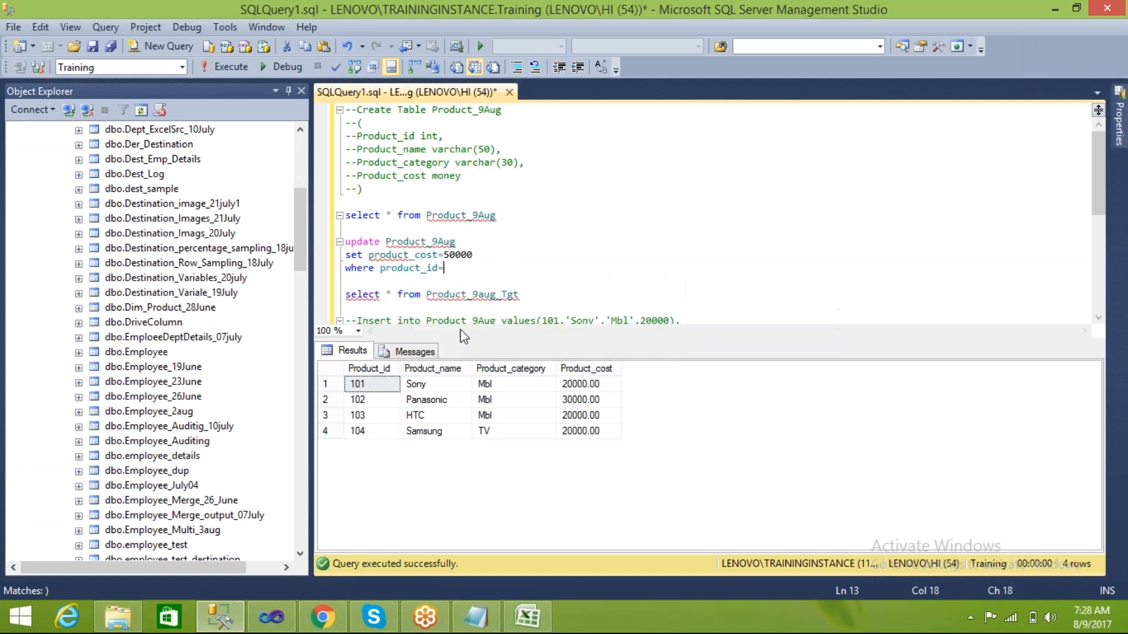
pyautogui.write('104')
# - Execute only the Product_9Aug update statement and comment out its three lines
pyautogui.moveTo(476, 269); pyautogui.dragTo(345, 241)
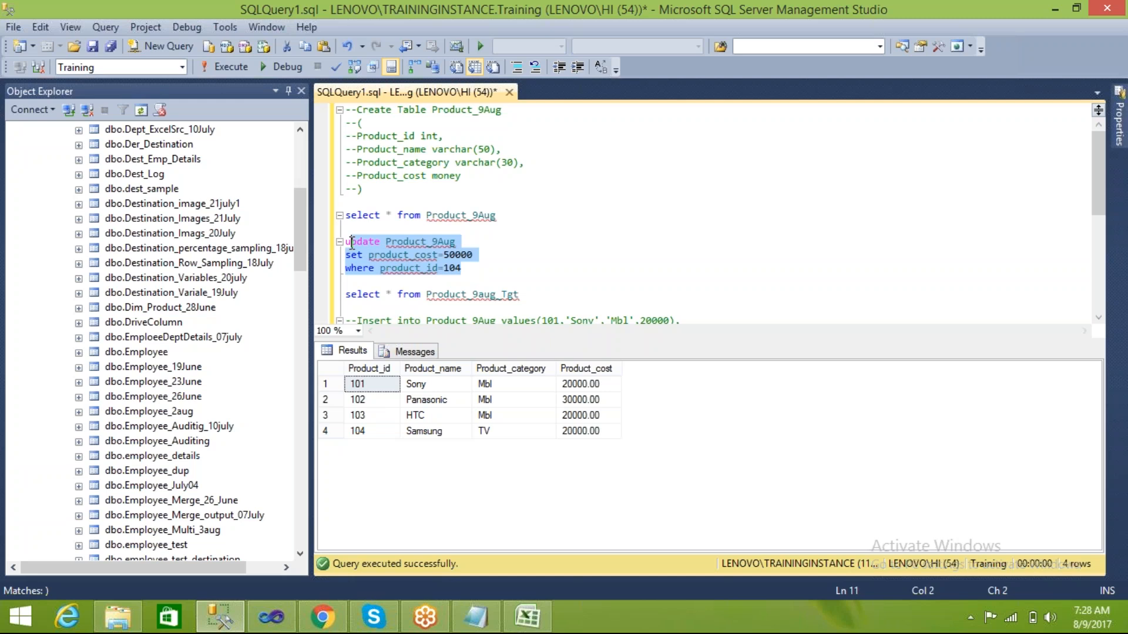
pyautogui.click(228, 68)
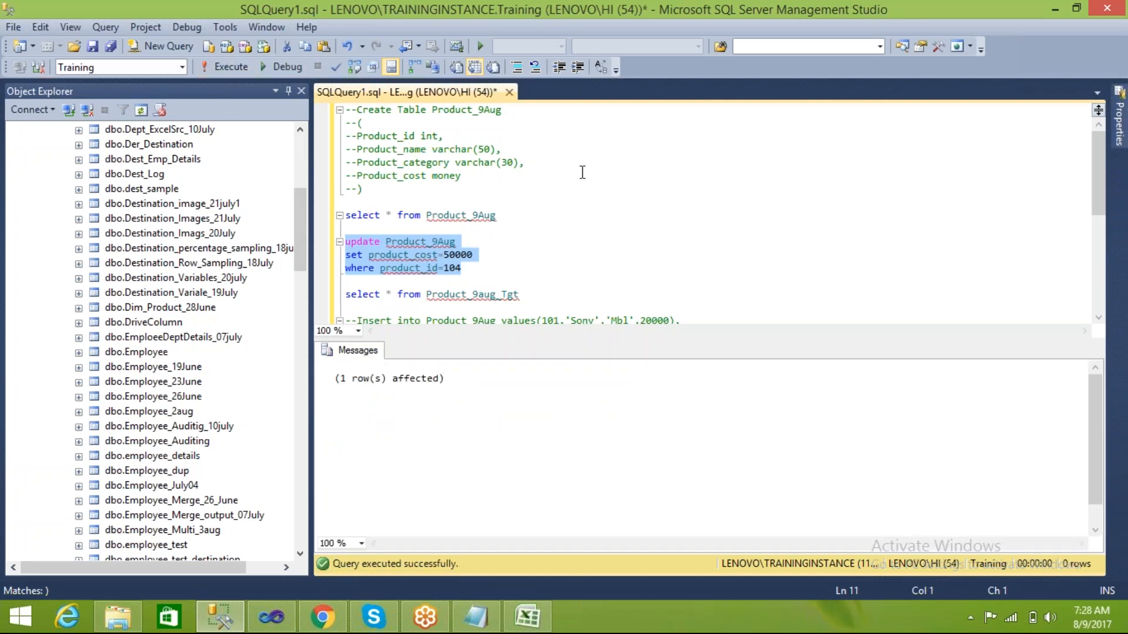
pyautogui.click(516, 66)
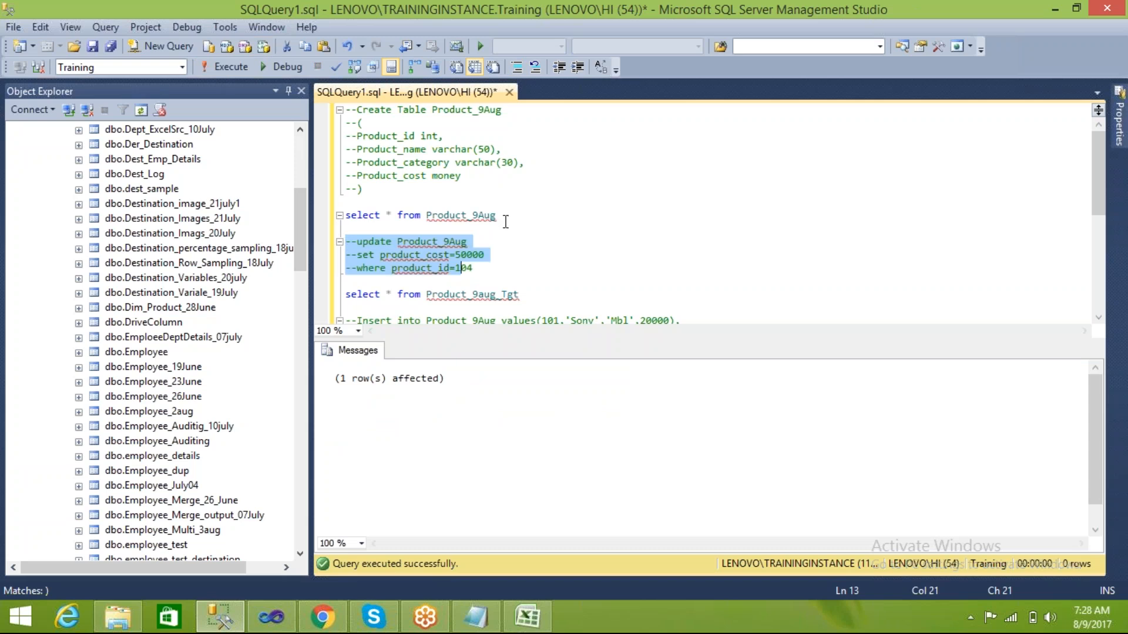
# - Execute the Product_9Aug select query and check the row for product 104
pyautogui.moveTo(496, 216); pyautogui.dragTo(346, 217)
pyautogui.press('F5')
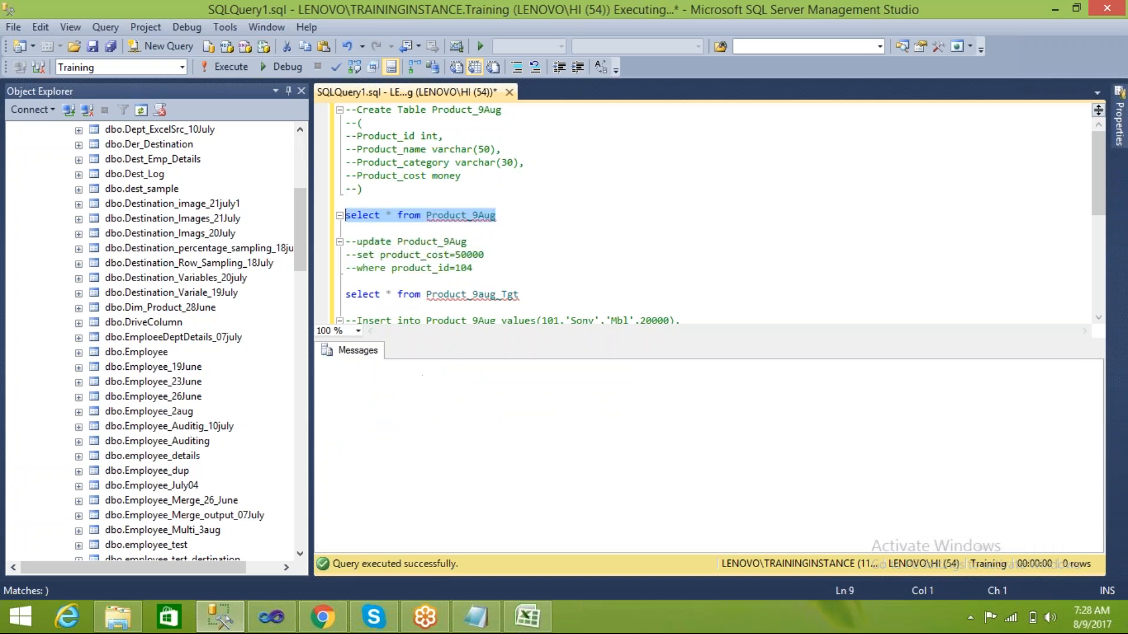
pyautogui.click(360, 433)
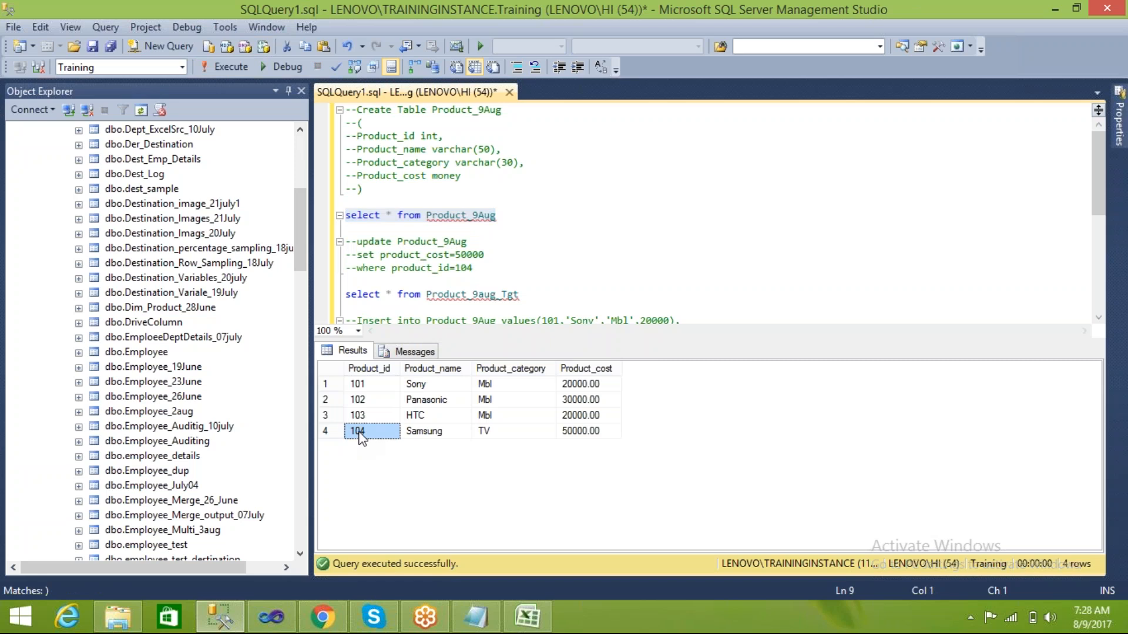
# - Execute the Product_9Aug and Product_9aug_Tgt queries together and compare Product_cost for product 104 in both tables
pyautogui.moveTo(519, 295); pyautogui.dragTo(339, 215)
pyautogui.press('F5')
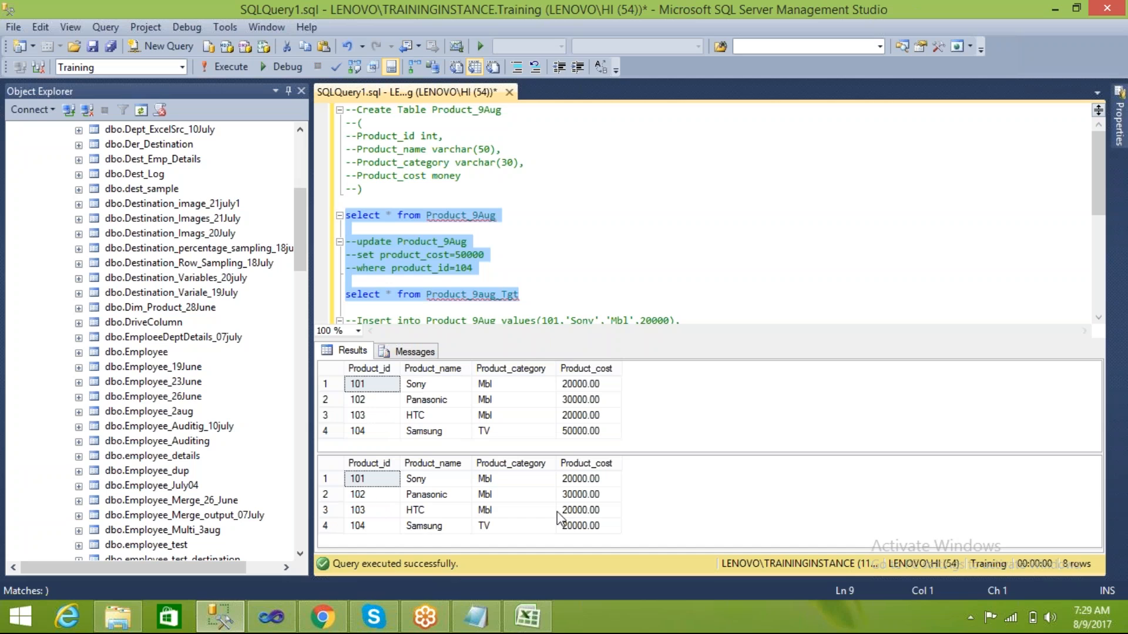
pyautogui.click(570, 525)
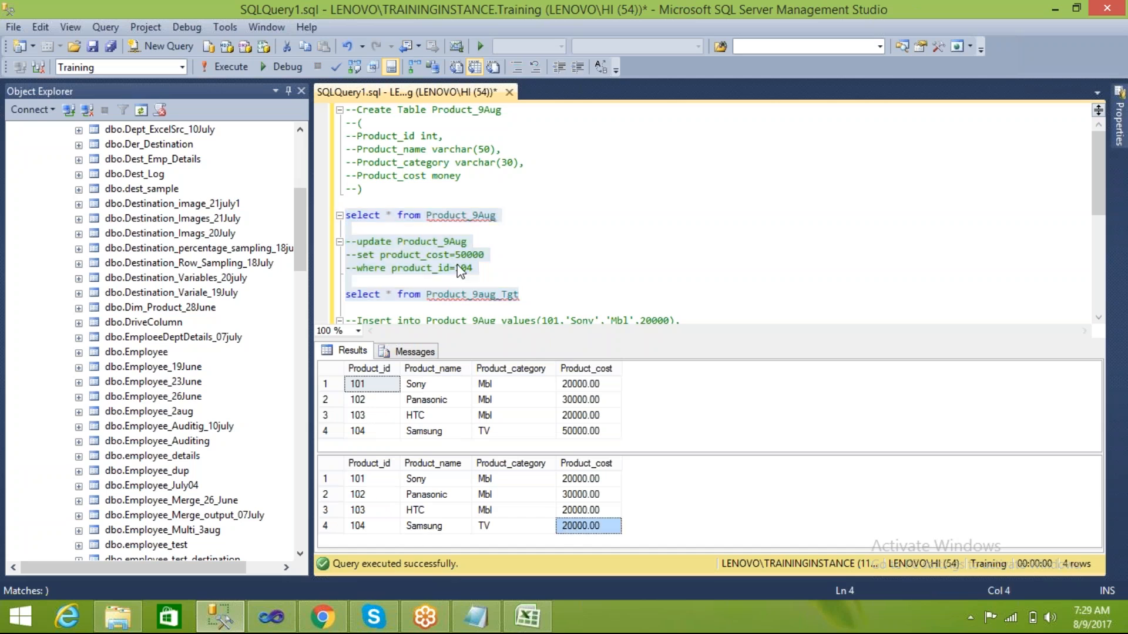
pyautogui.click(473, 269)
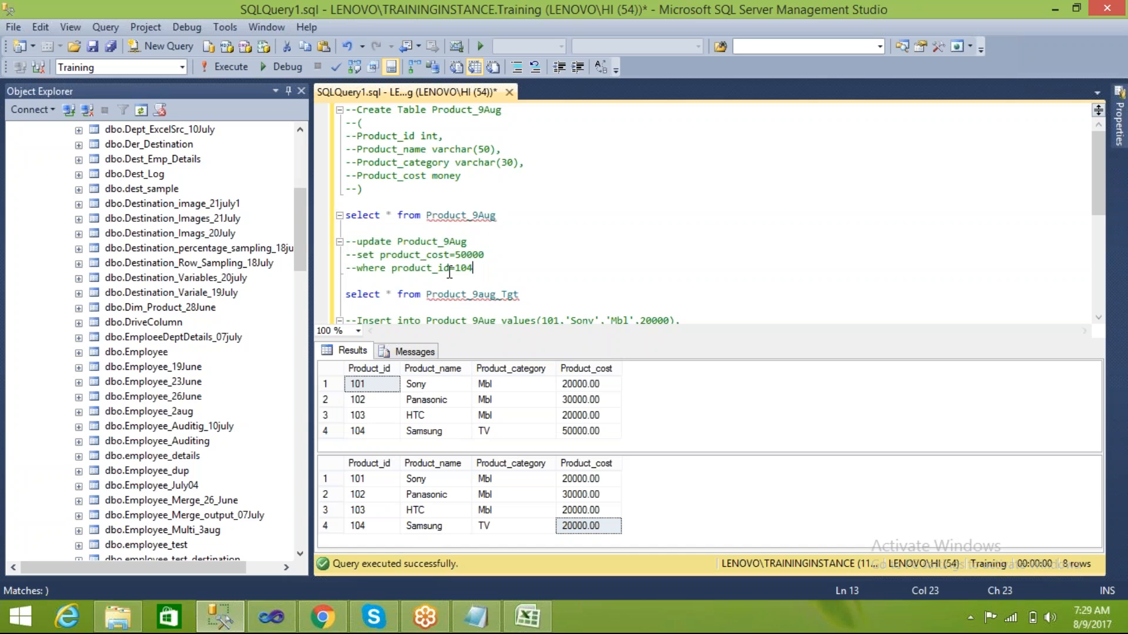
pyautogui.click(577, 434)
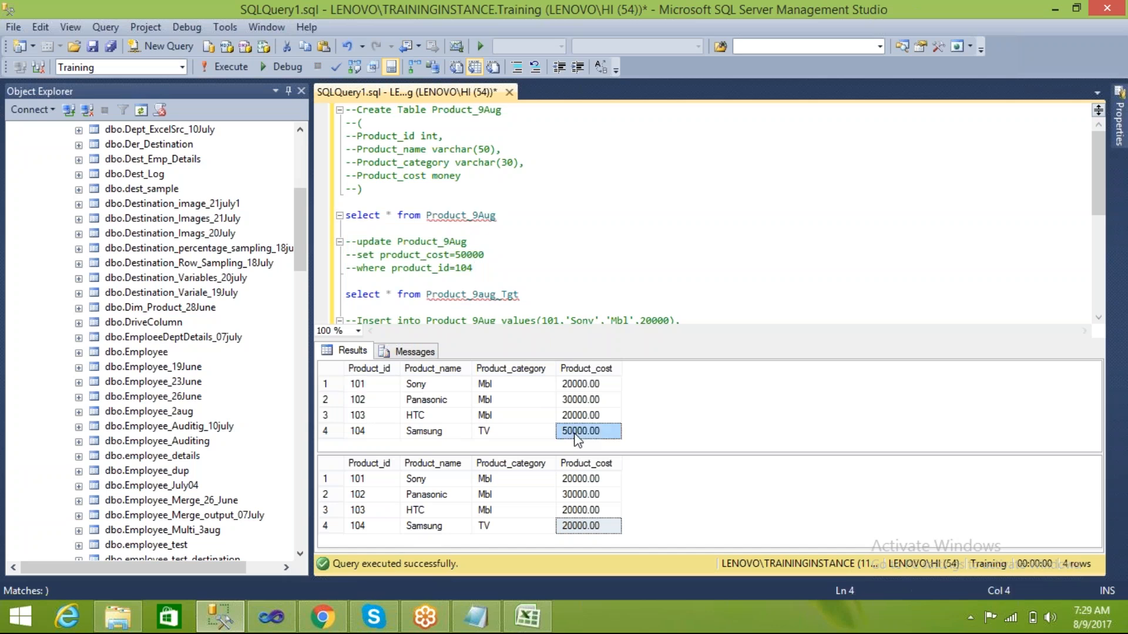
pyautogui.click(577, 529)
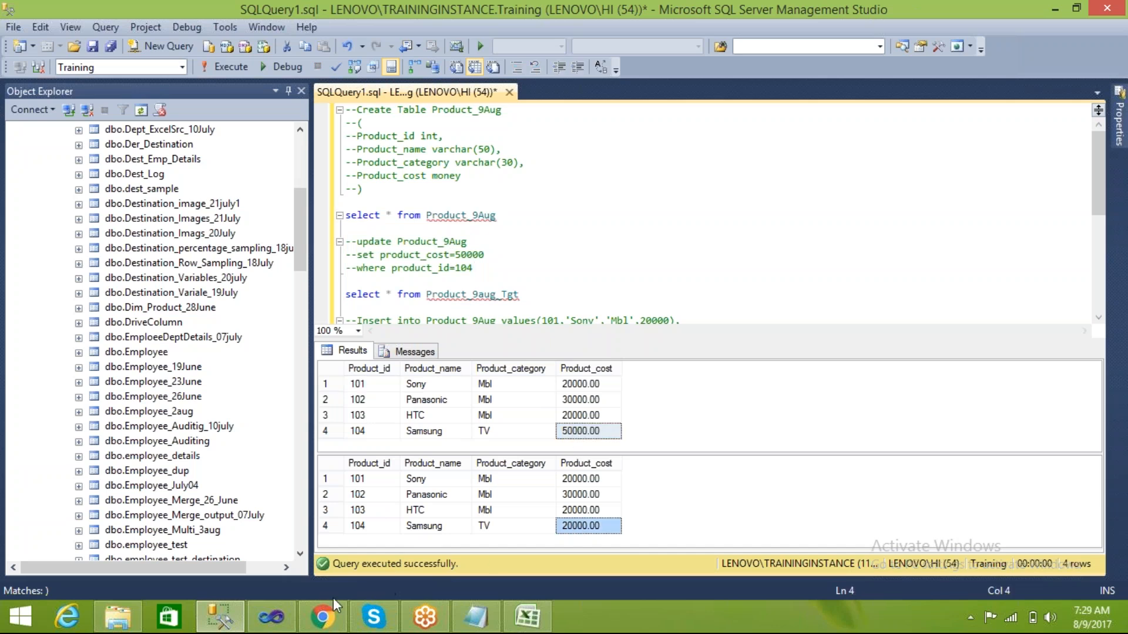
# - Switch to Visual Studio and move the OLE DB Destination further left of lkp_Product to free space in the data flow
pyautogui.click(271, 617)
pyautogui.moveTo(376, 355); pyautogui.dragTo(301, 354)
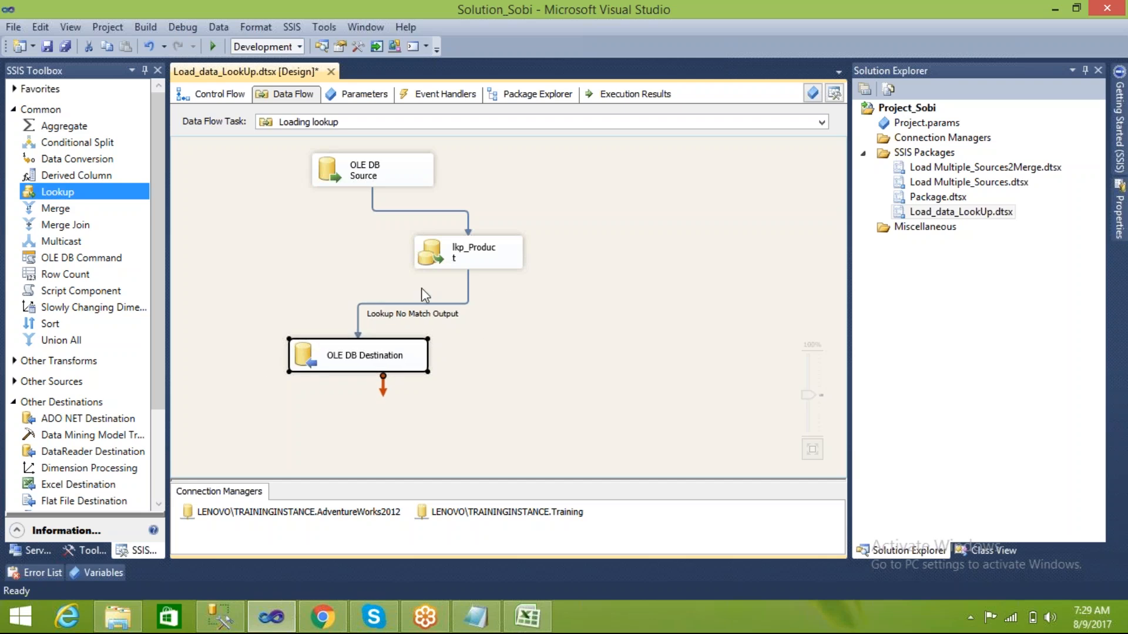
pyautogui.click(471, 312)
pyautogui.click(471, 260)
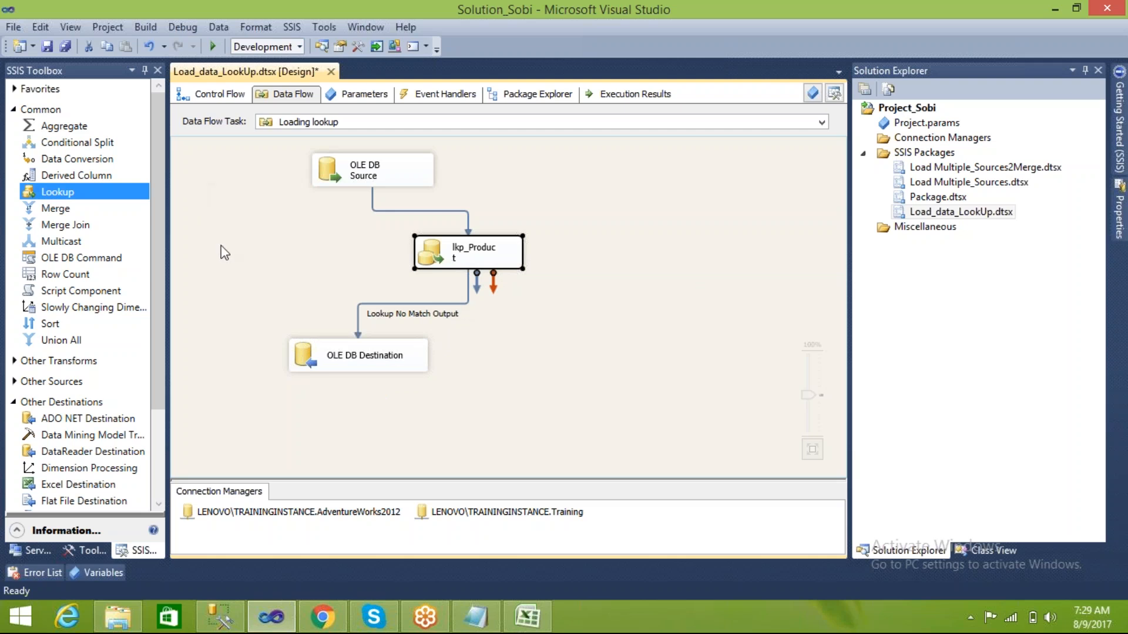
pyautogui.click(591, 332)
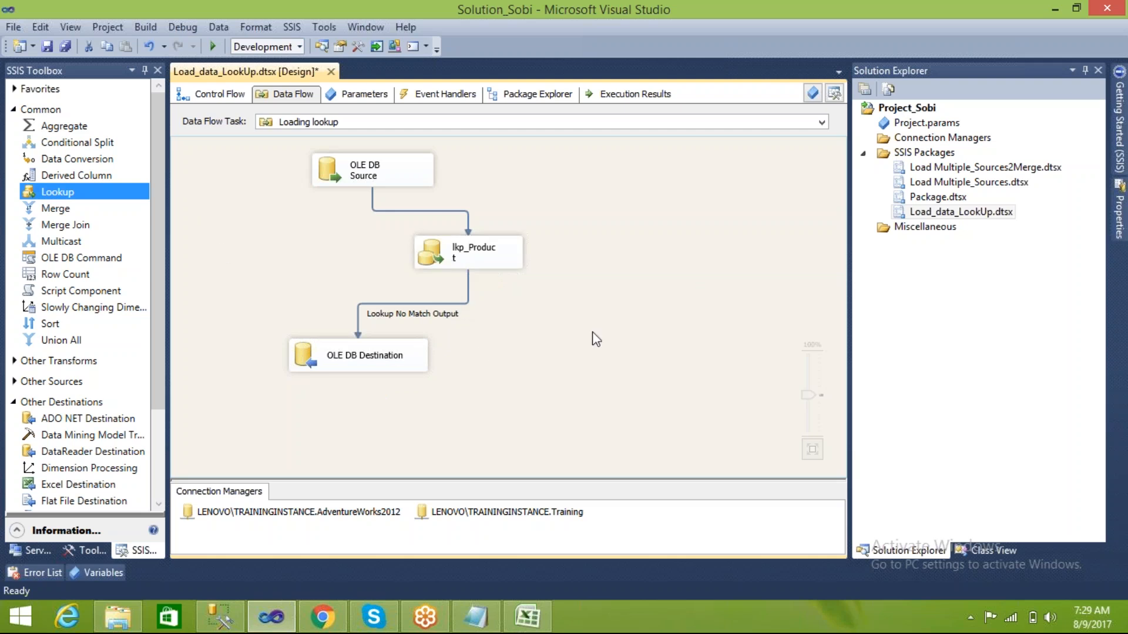
# - Add an OLE DB Command to the data flow, level with the OLE DB Destination and below lkp_Product on its right
pyautogui.click(81, 259)
pyautogui.moveTo(79, 258); pyautogui.dragTo(198, 262)
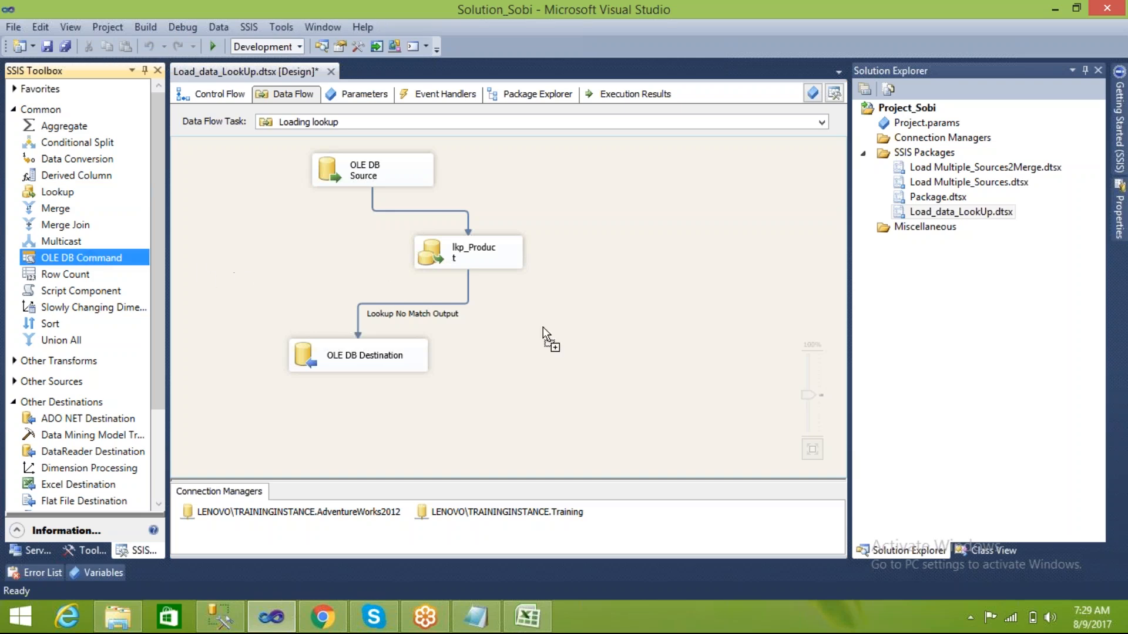
pyautogui.moveTo(563, 332); pyautogui.dragTo(574, 342)
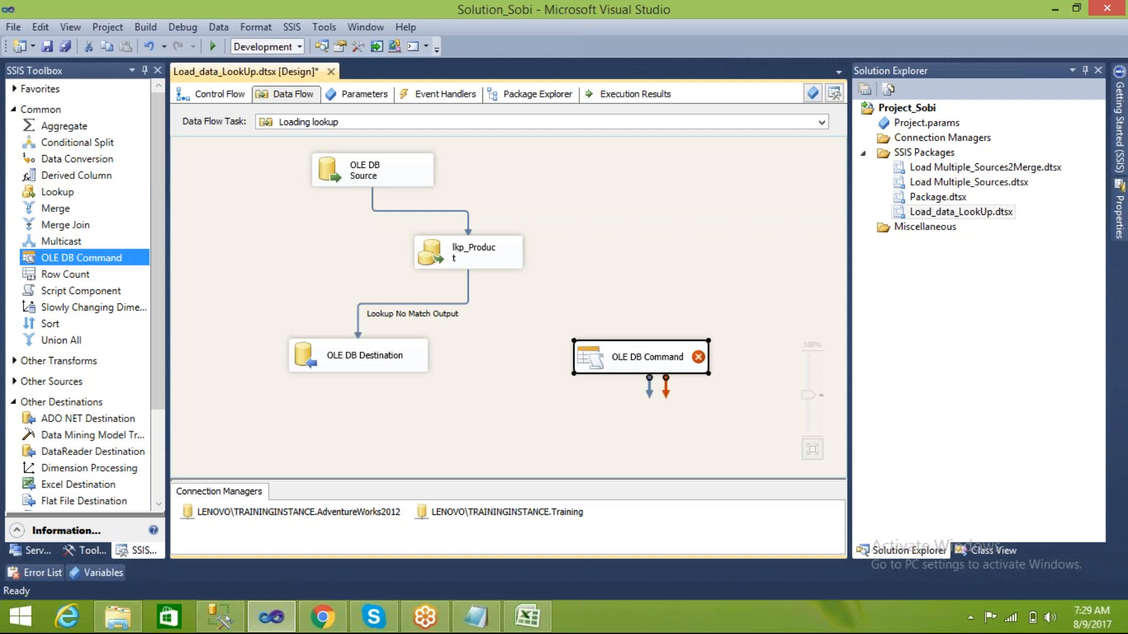
# - Connect the Lookup Match Output of lkp_Product to the OLE DB Command and check the command's error tooltip
pyautogui.click(492, 256)
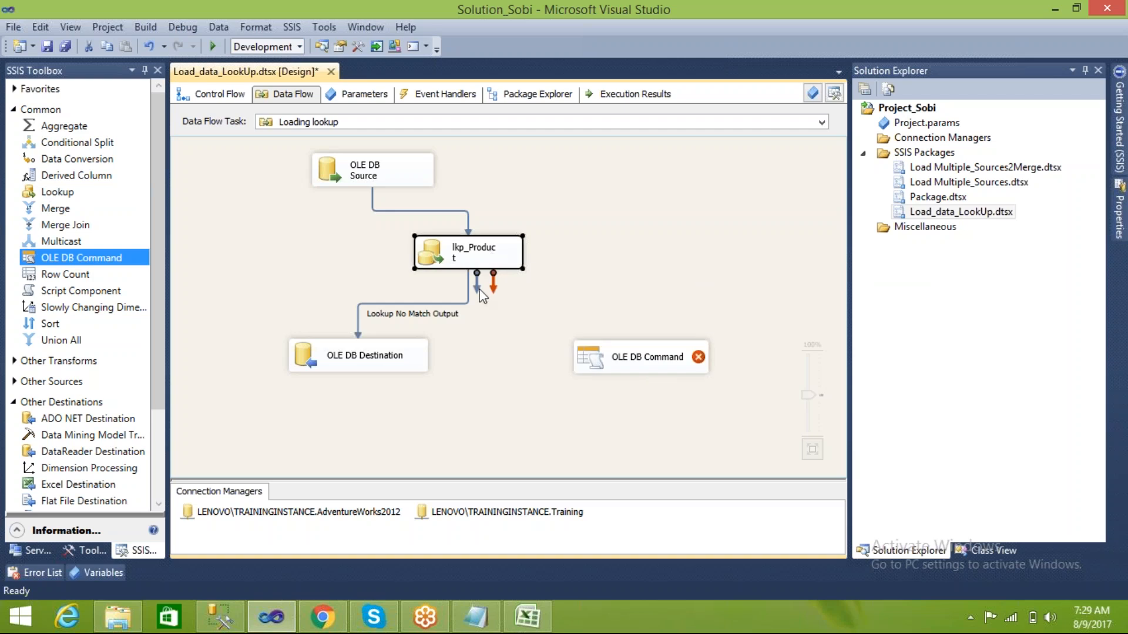
pyautogui.moveTo(557, 333); pyautogui.dragTo(617, 357)
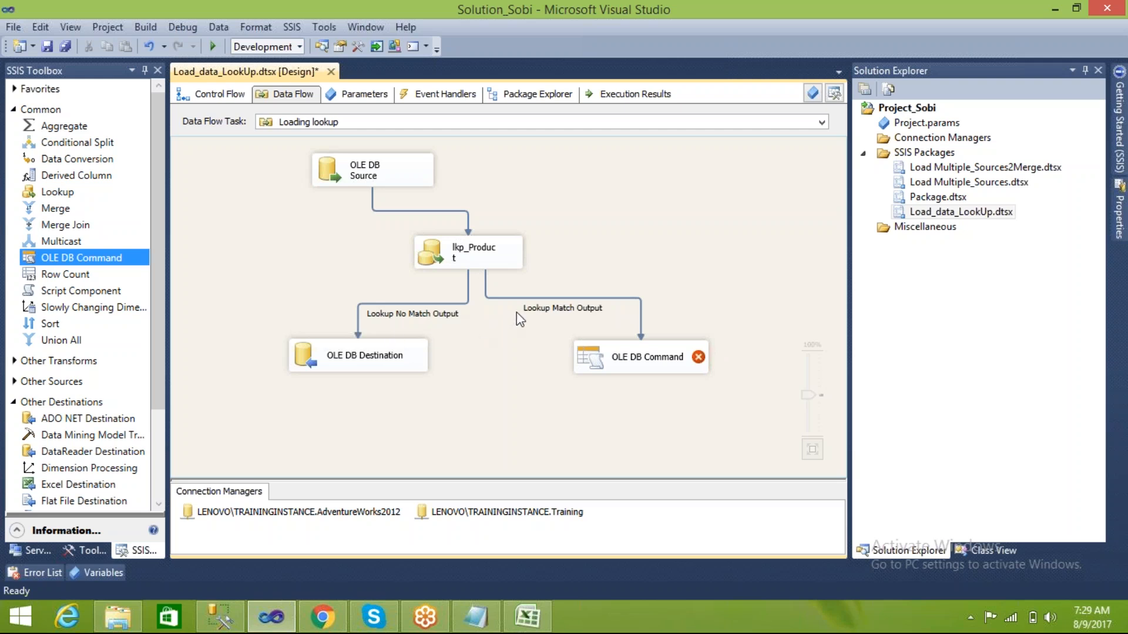
pyautogui.moveTo(615, 362)
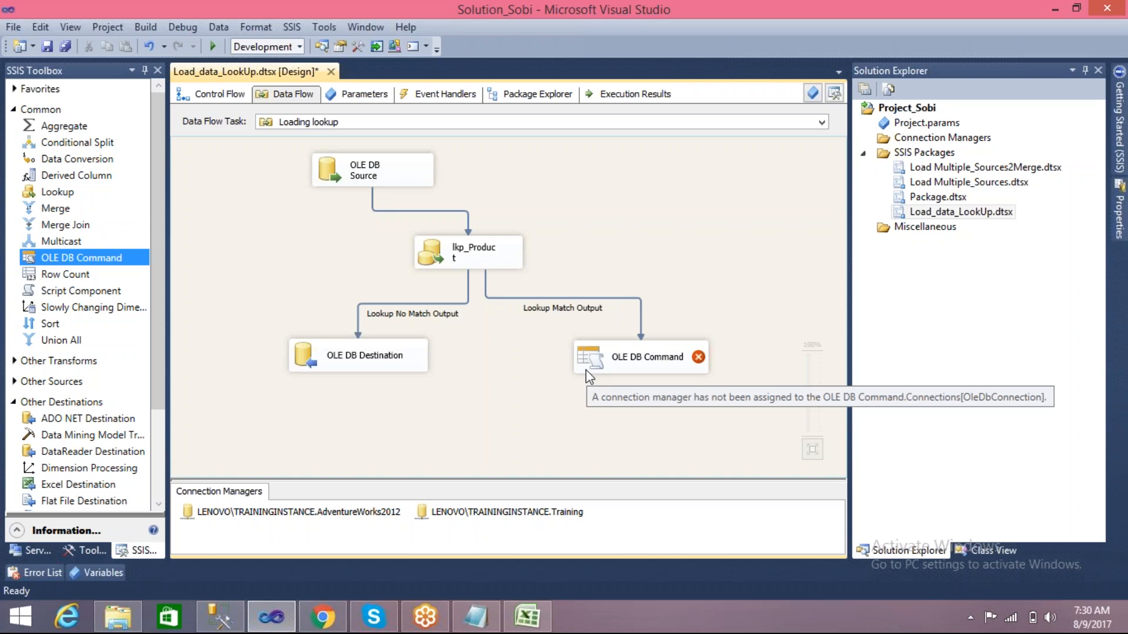
# - Nudge the OLE DB Destination slightly so it sits level with the OLE DB Command in the data flow
pyautogui.click(310, 365)
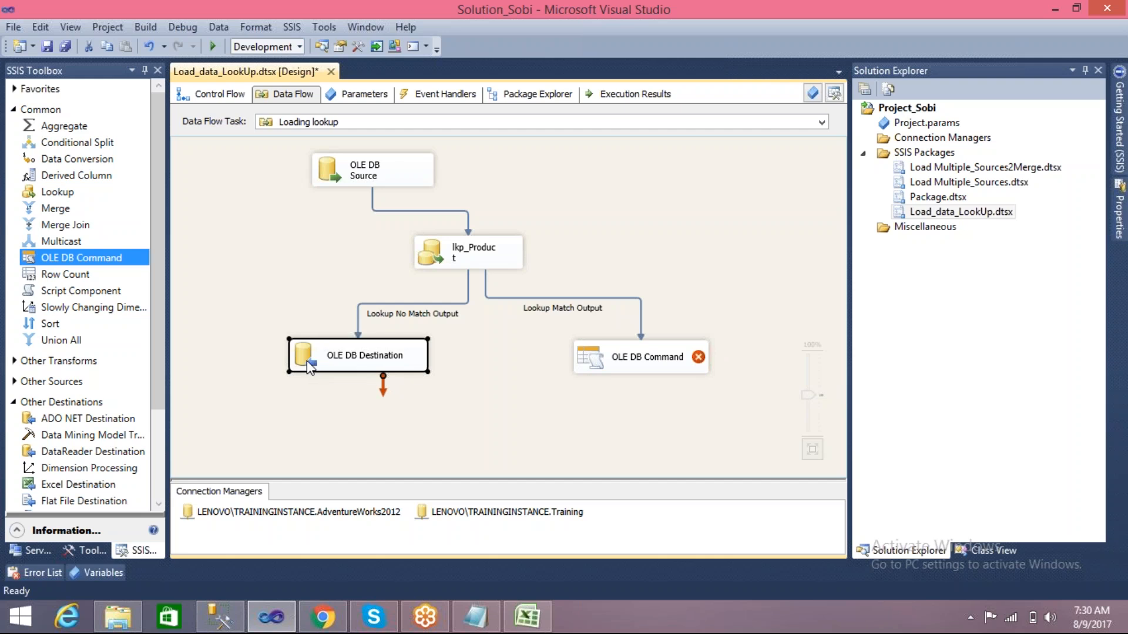
pyautogui.click(487, 396)
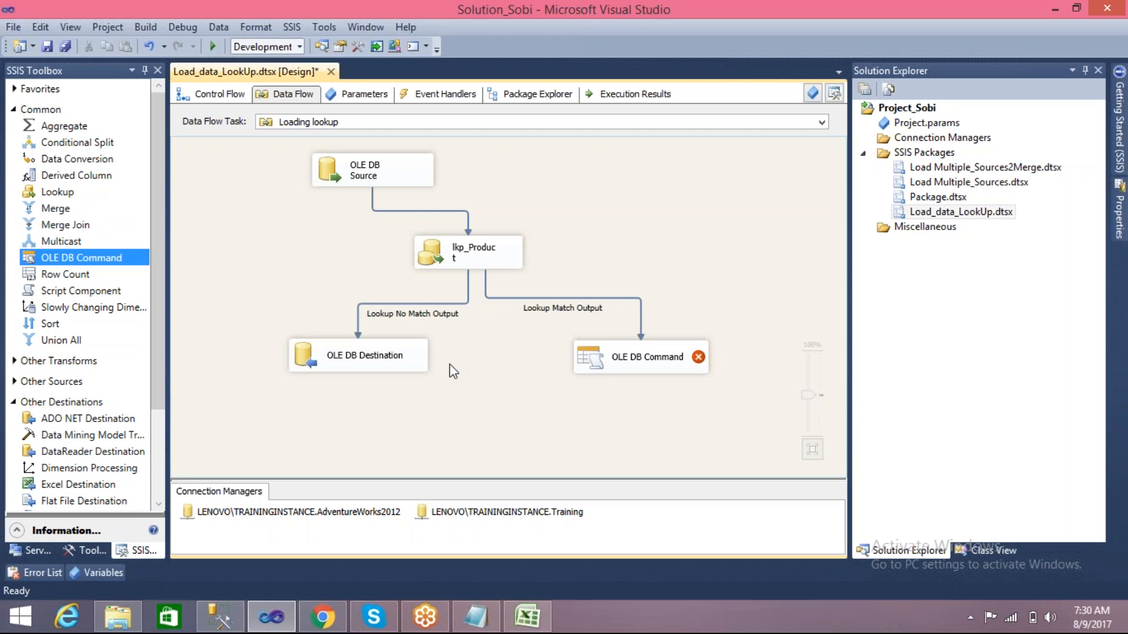
pyautogui.click(366, 360)
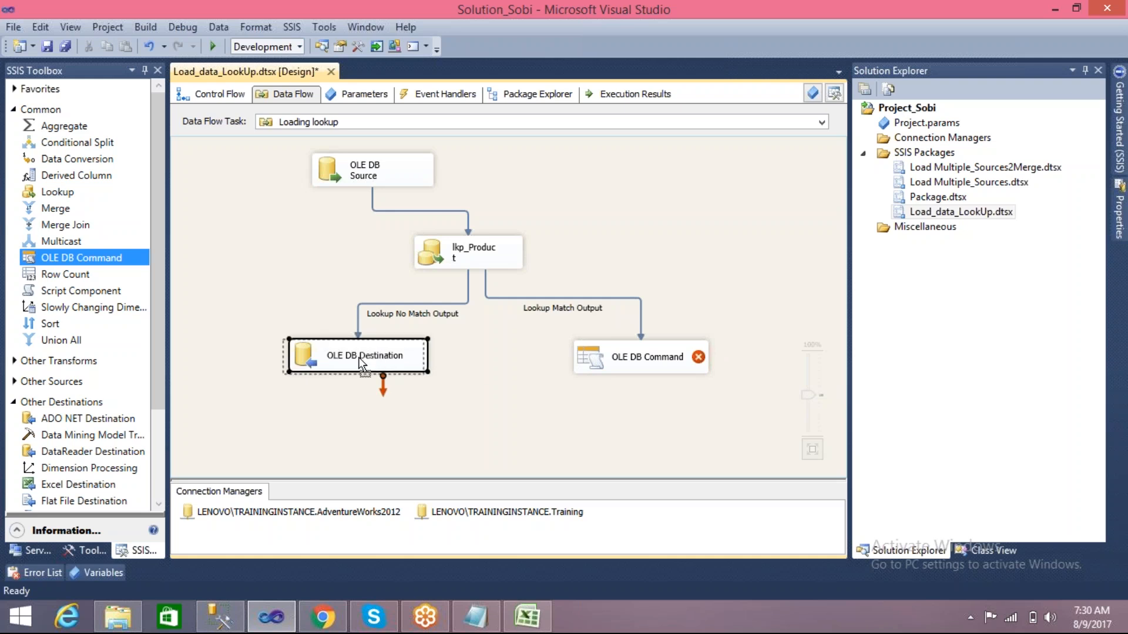
pyautogui.moveTo(366, 360); pyautogui.dragTo(359, 363)
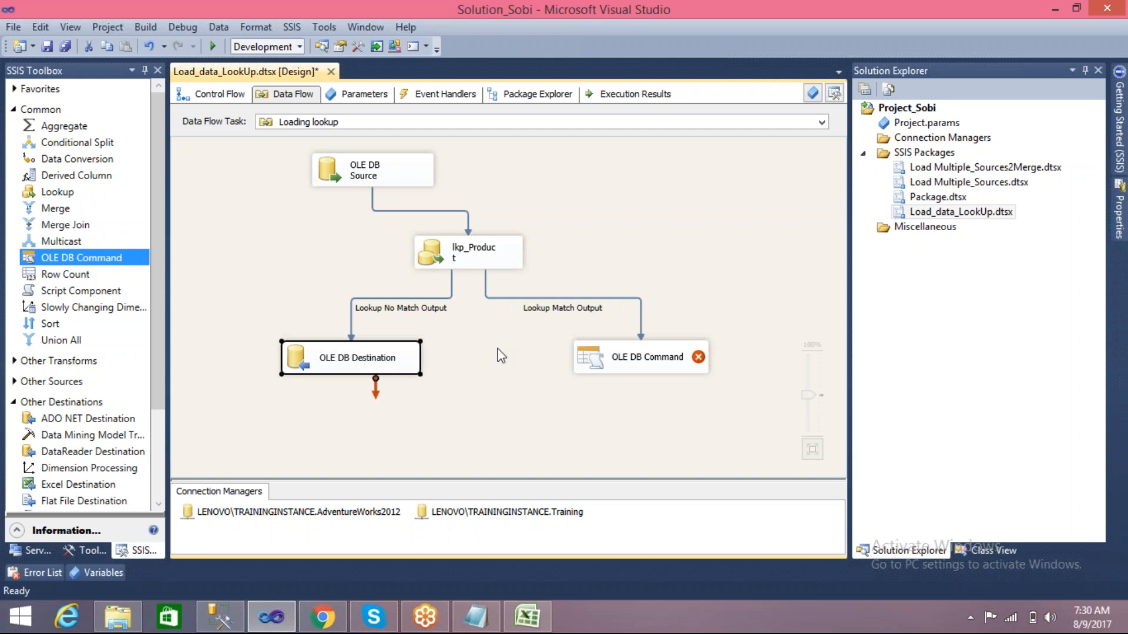
# - Assign the LENOVO\TRAININGINSTANCE.Training connection manager to the OLE DB Command, widening the column to read the full names
pyautogui.click(590, 352)
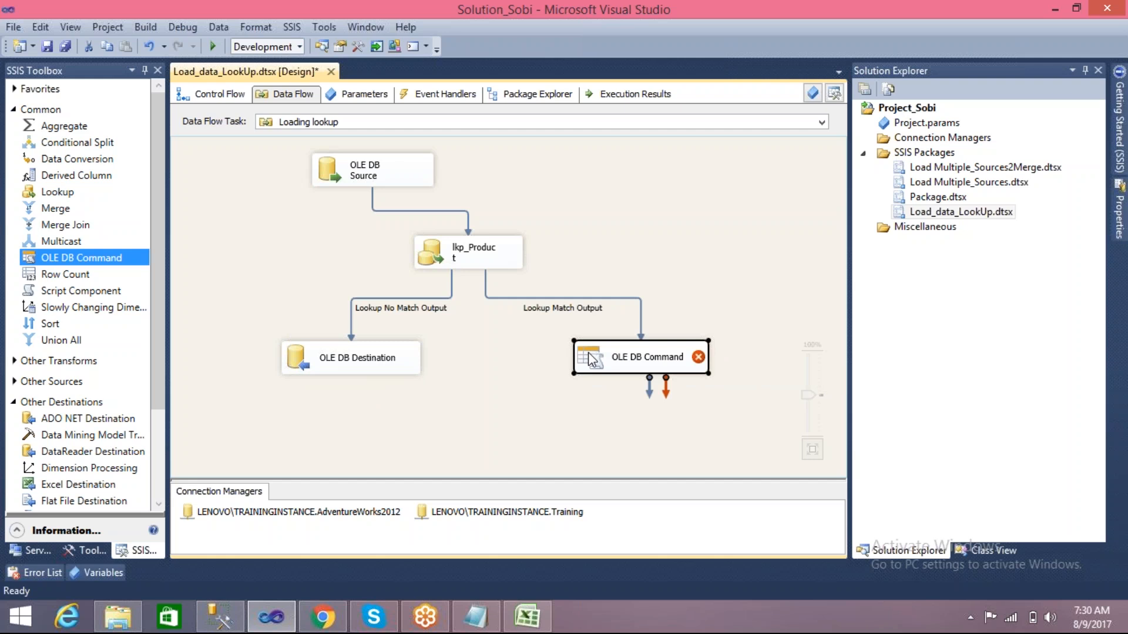
pyautogui.doubleClick(587, 352)
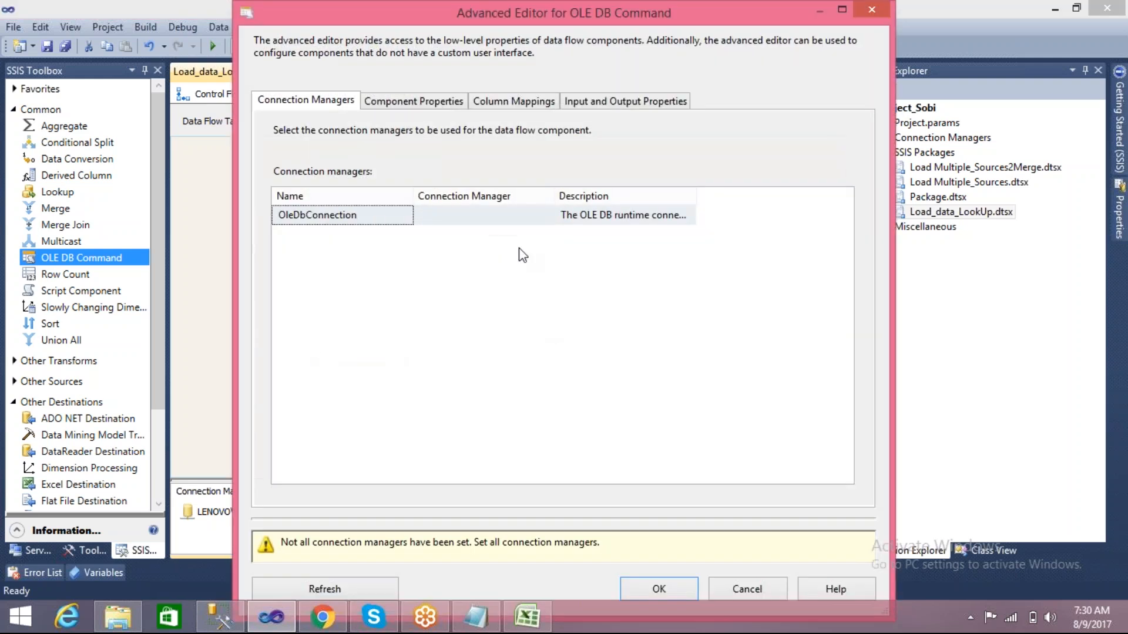
pyautogui.click(535, 215)
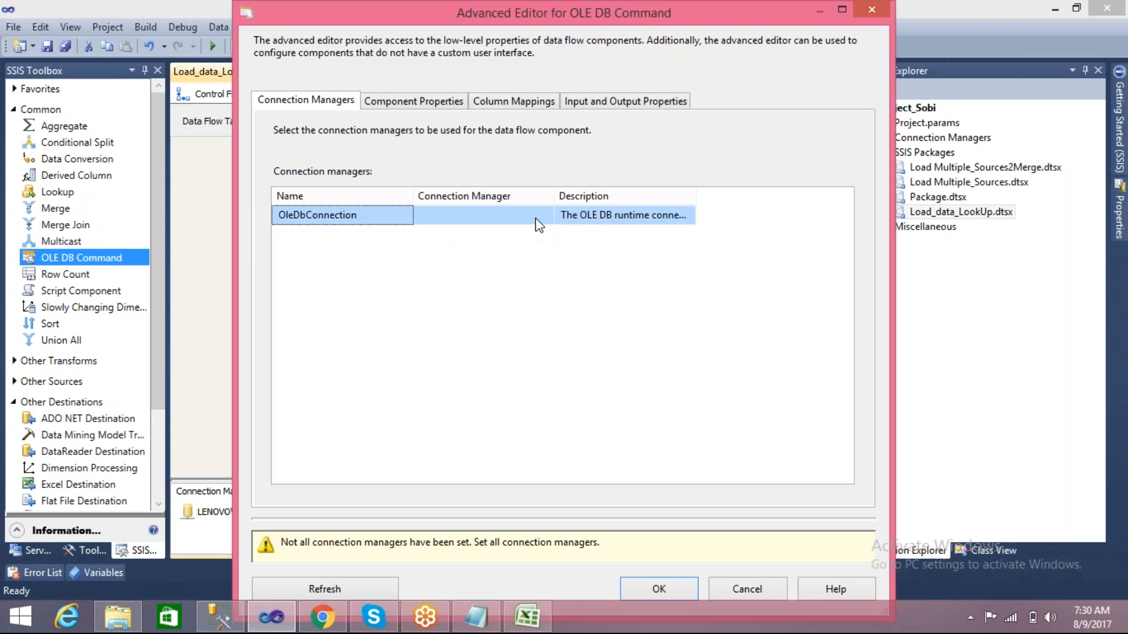
pyautogui.click(547, 215)
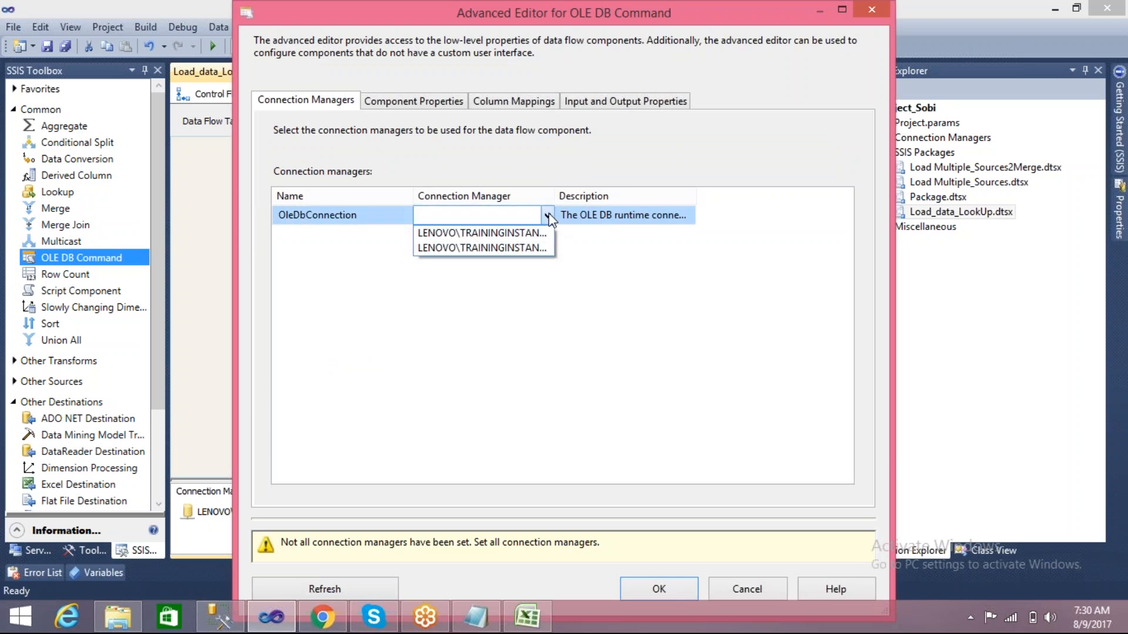
pyautogui.click(556, 199)
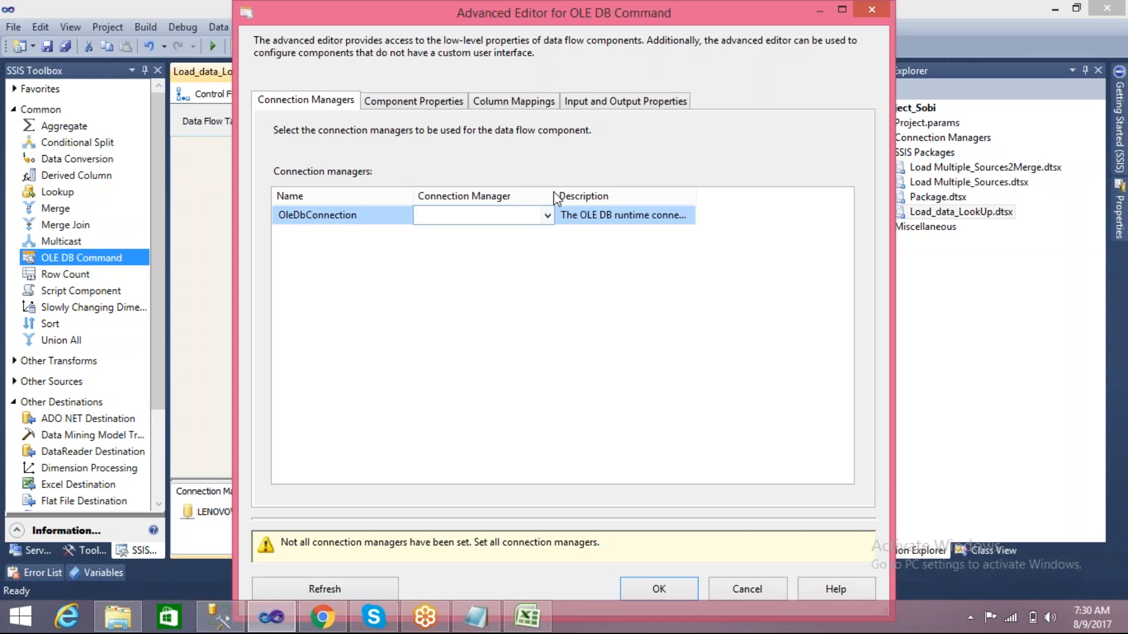
pyautogui.moveTo(554, 195); pyautogui.dragTo(704, 194)
pyautogui.click(698, 215)
pyautogui.click(617, 245)
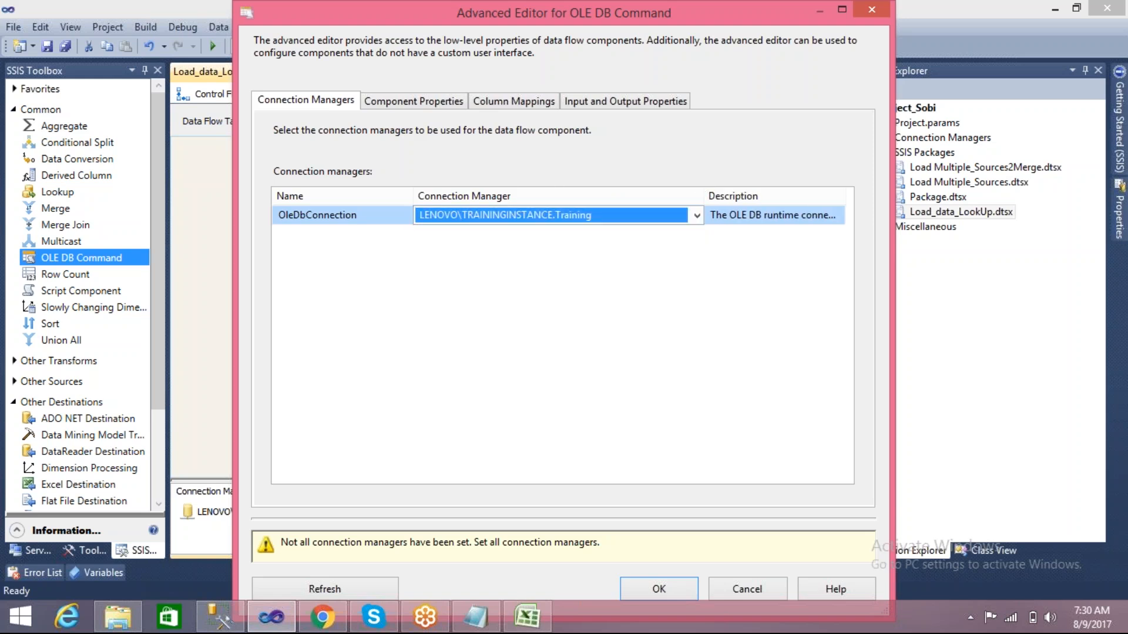
# - Open the string editor for the SqlCommand property of the OLE DB Command
pyautogui.click(411, 103)
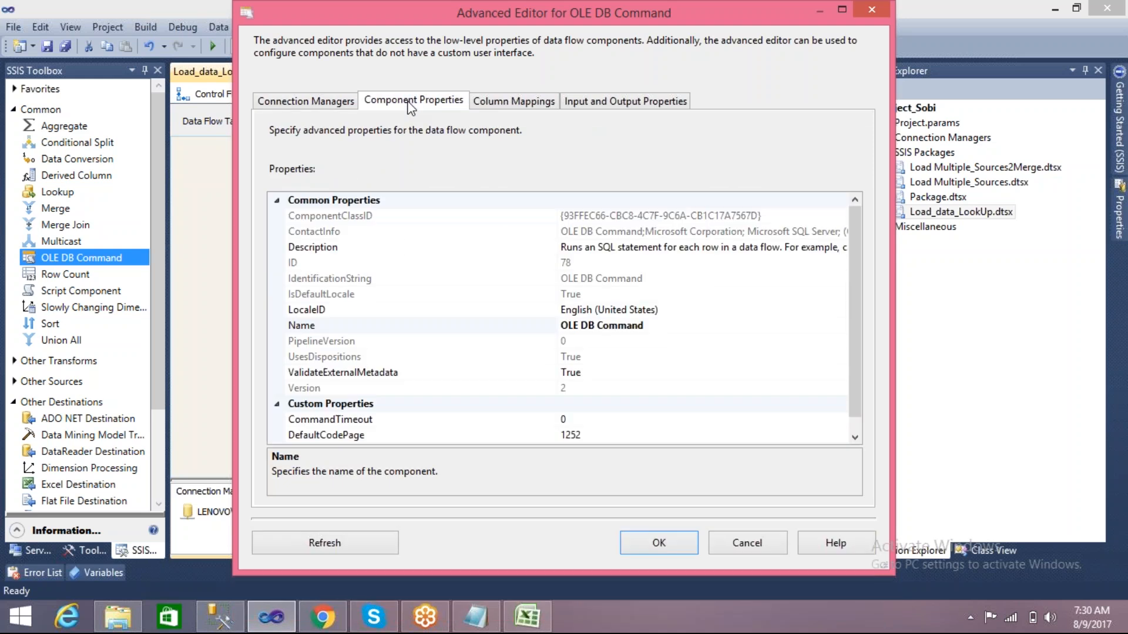
pyautogui.click(855, 435)
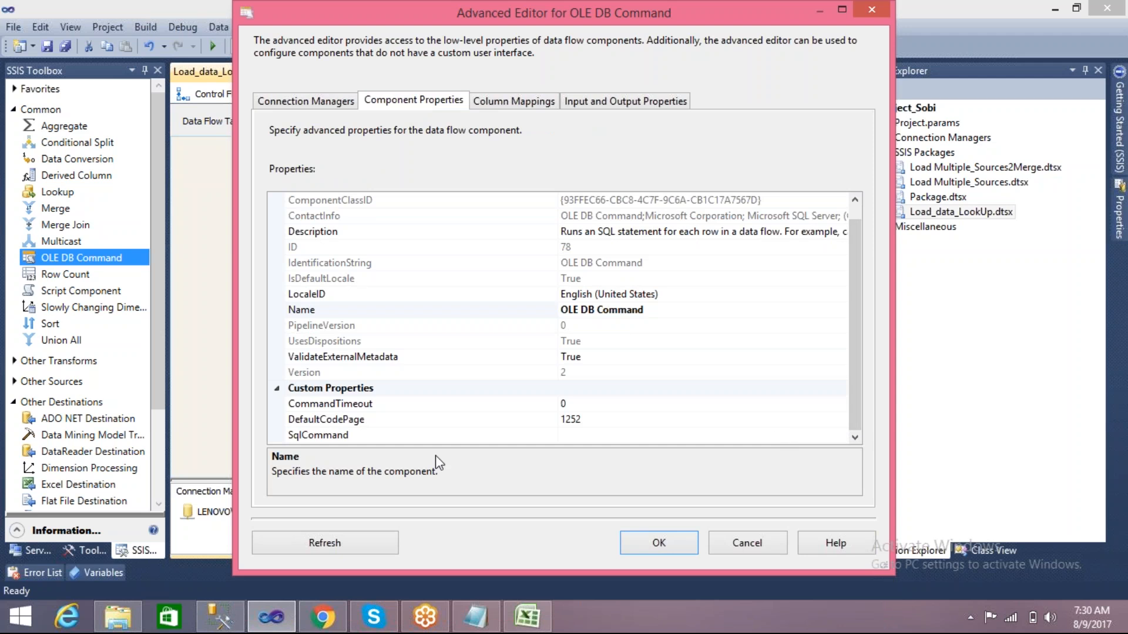
pyautogui.click(414, 436)
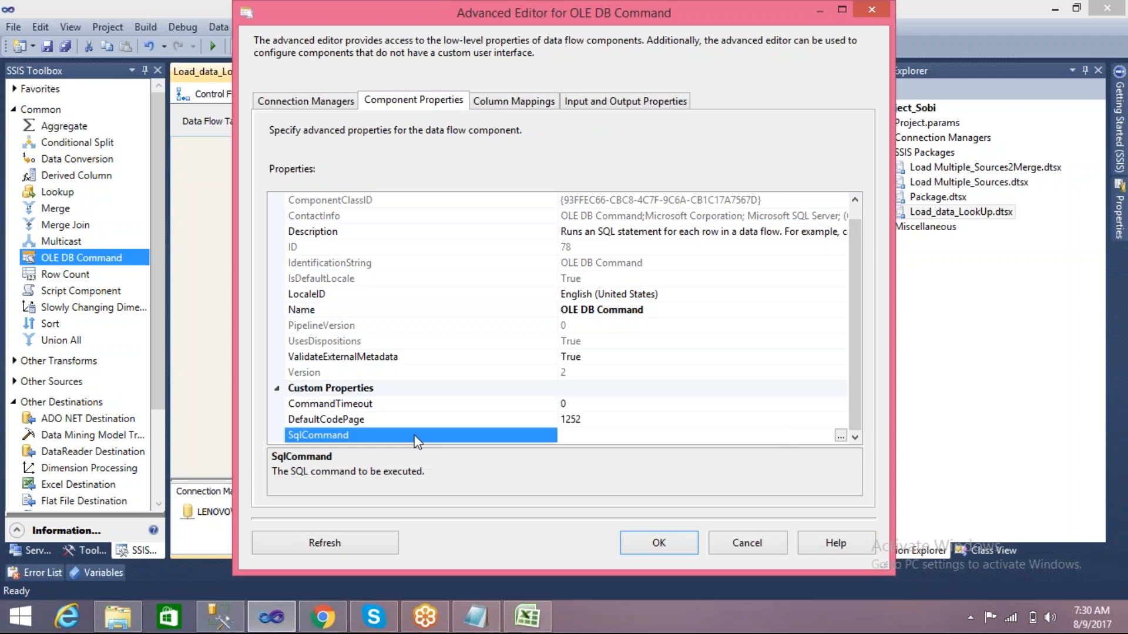
pyautogui.click(840, 437)
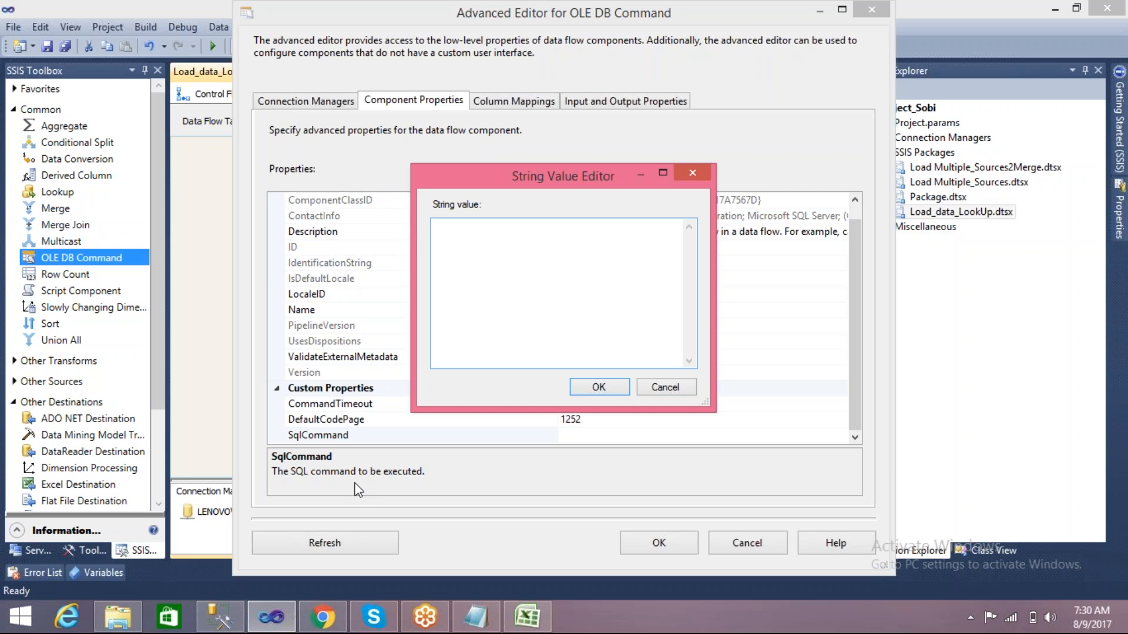
# - Switch to SQL Server Management Studio and examine the name, category and cost of the first source product row
pyautogui.click(219, 617)
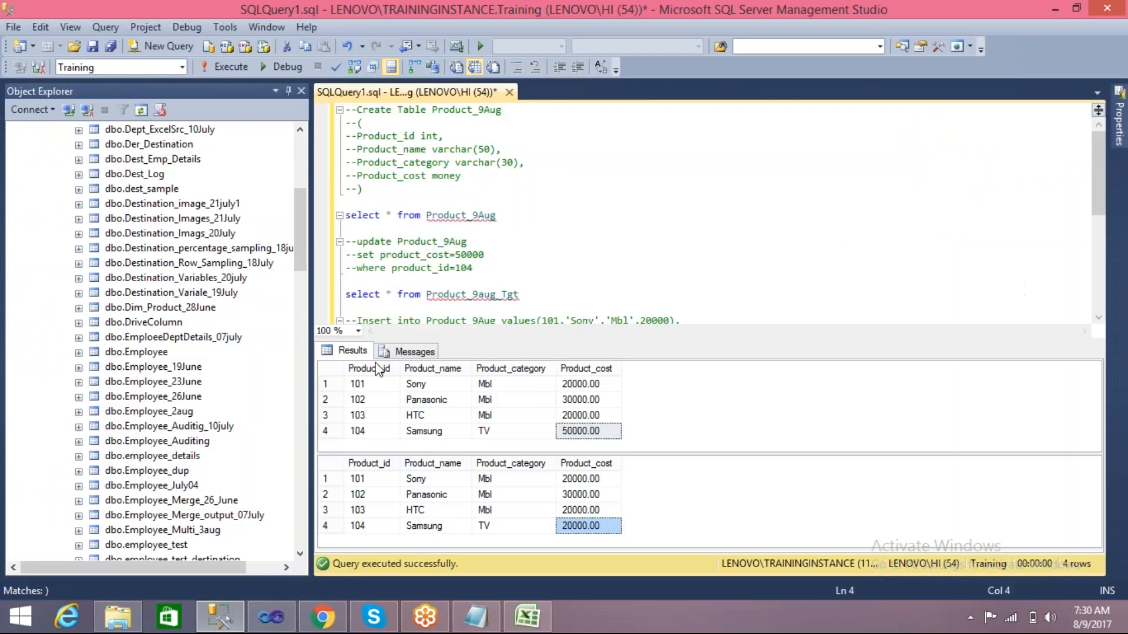
pyautogui.click(441, 385)
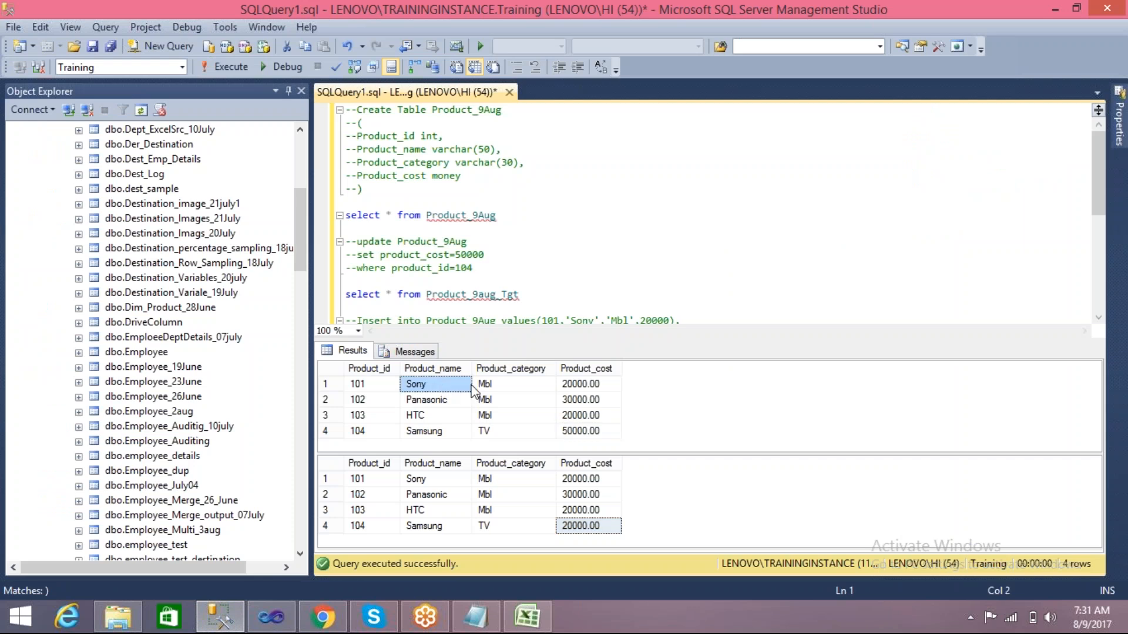
pyautogui.click(490, 385)
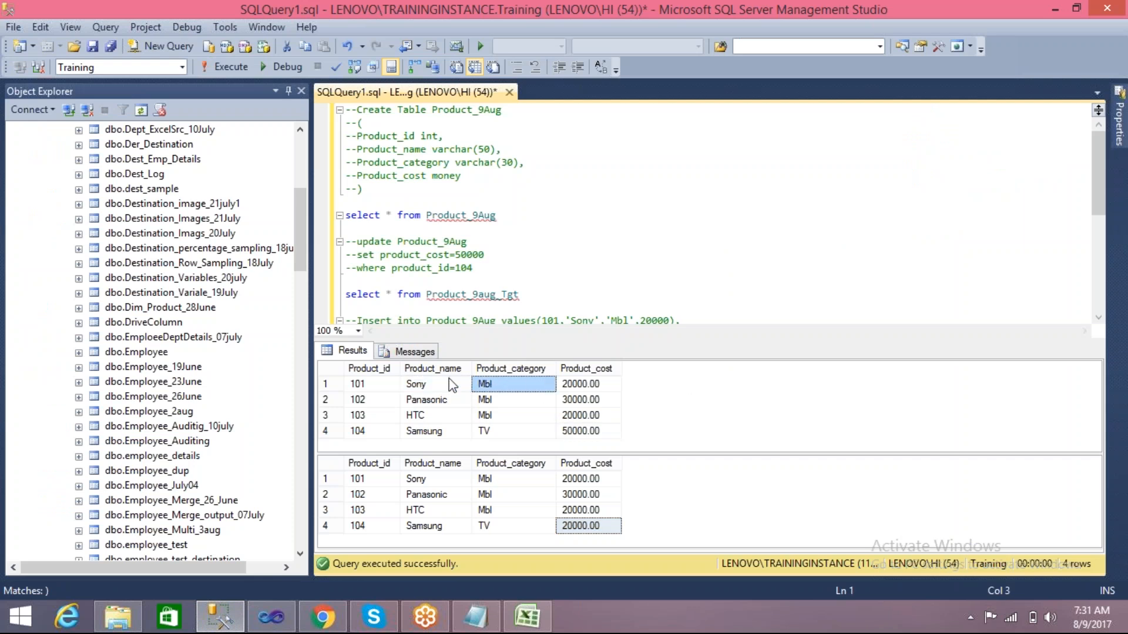
pyautogui.click(580, 386)
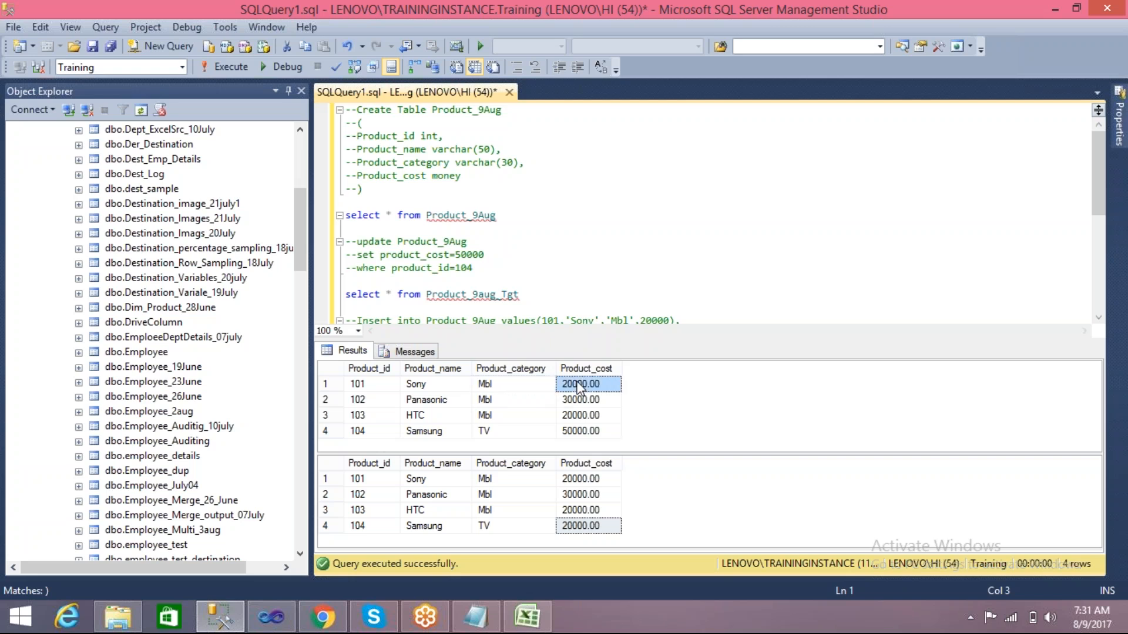
# - Begin an update statement in the query, separated by a blank line from the select on Product_9aug_Tgt
pyautogui.click(534, 296)
pyautogui.press('Return')
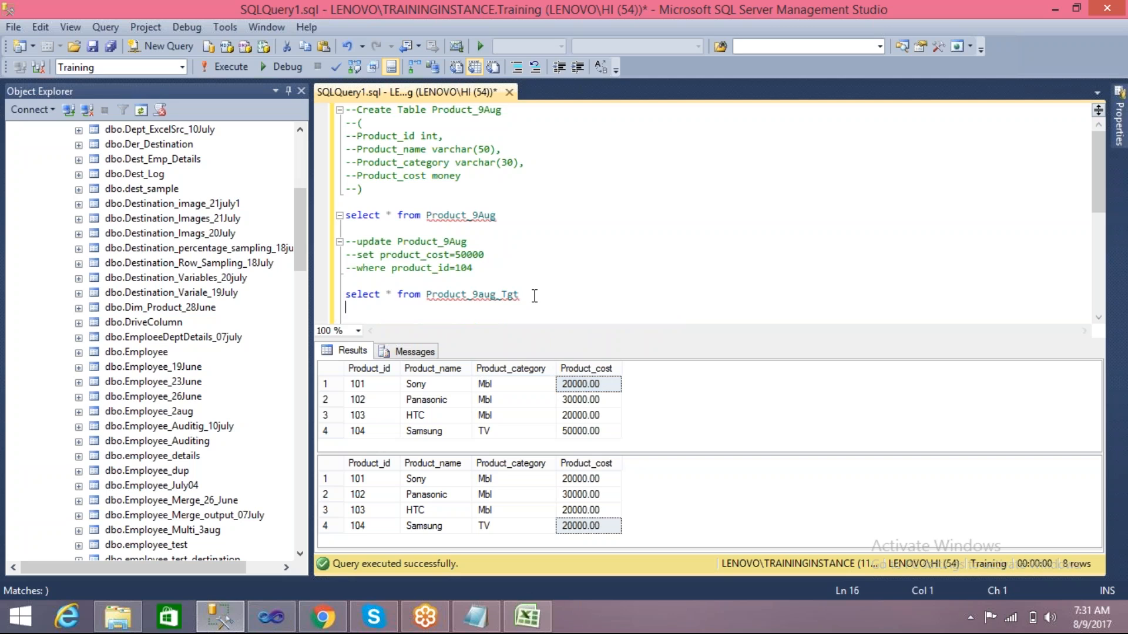
pyautogui.write('update')
pyautogui.press('Home')
pyautogui.press('BackSpace')
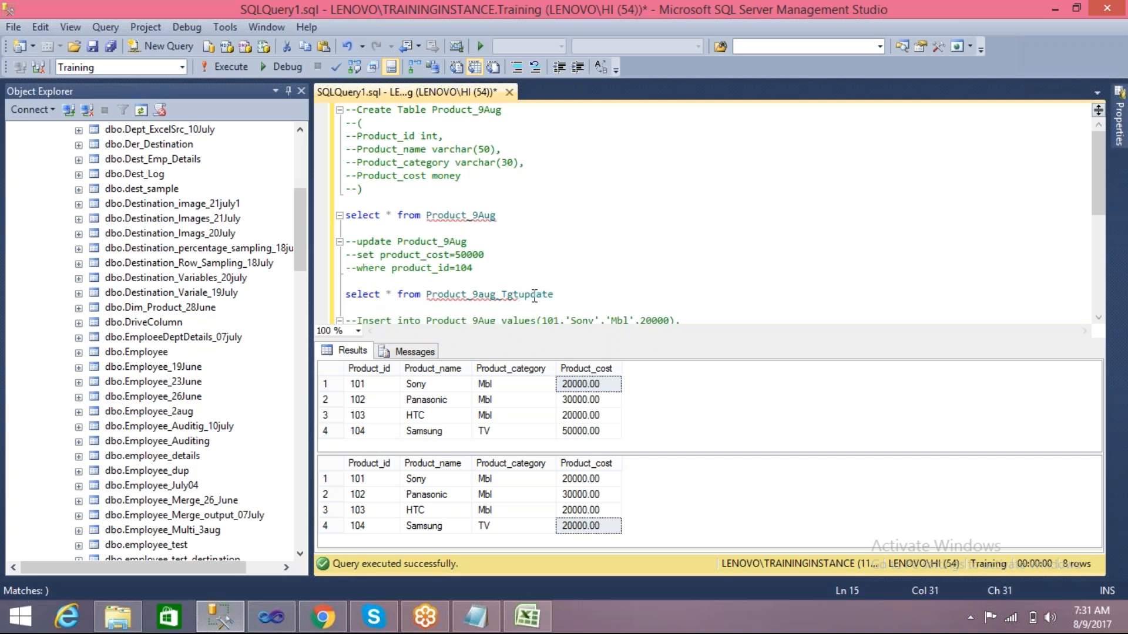
pyautogui.press('Return')
pyautogui.press('Return')
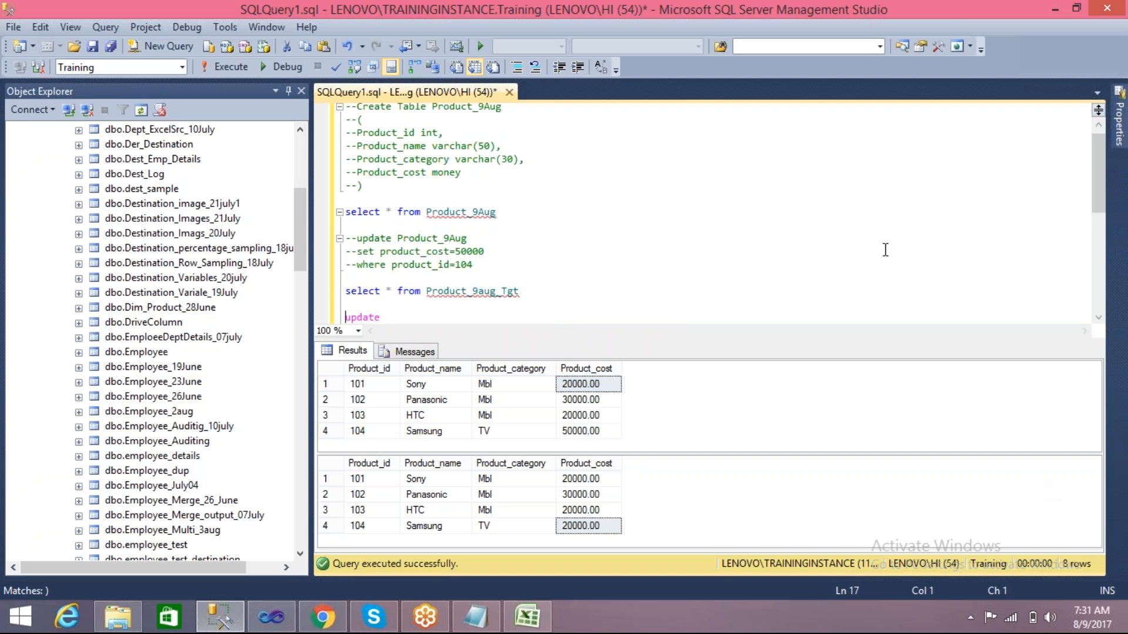
pyautogui.press('Down')
pyautogui.press('Down')
pyautogui.press('Down')
pyautogui.press('Down')
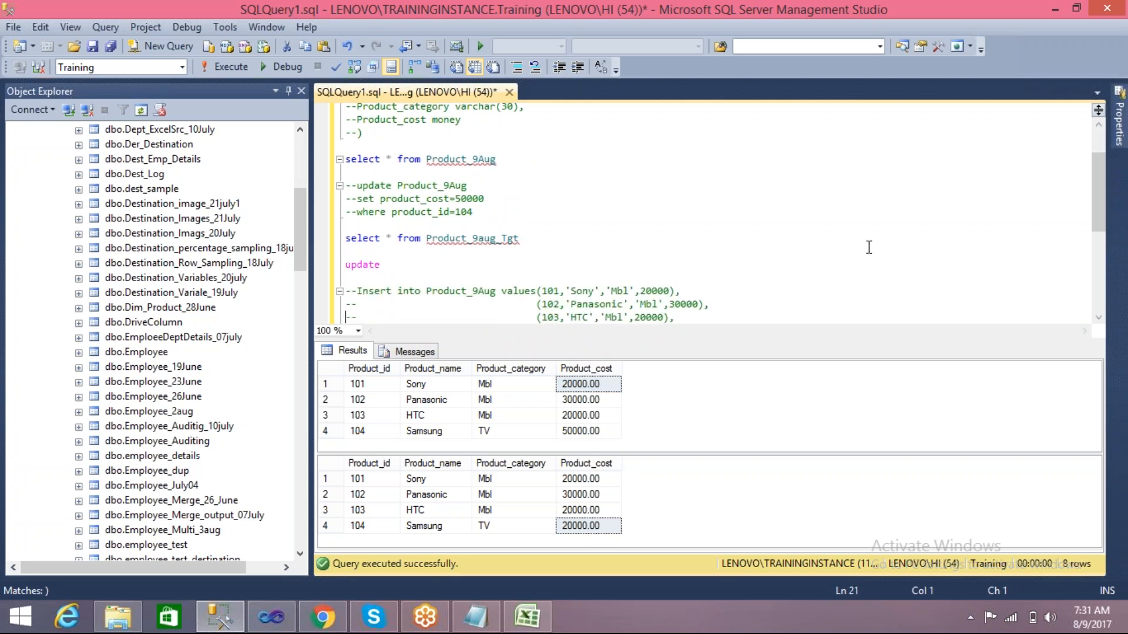
# - Extend the update statement with the table Product_9aug_Tgt, a set line and the condition where product_id=?
pyautogui.doubleClick(461, 241)
pyautogui.hotkey('ctrl', 'c')
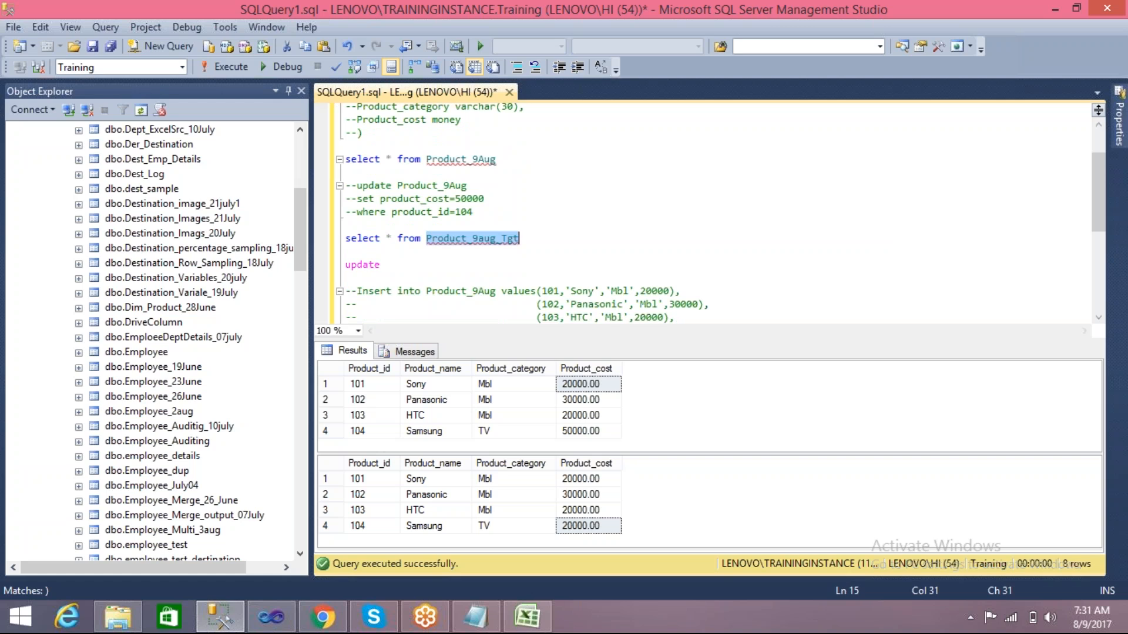
pyautogui.click(400, 264)
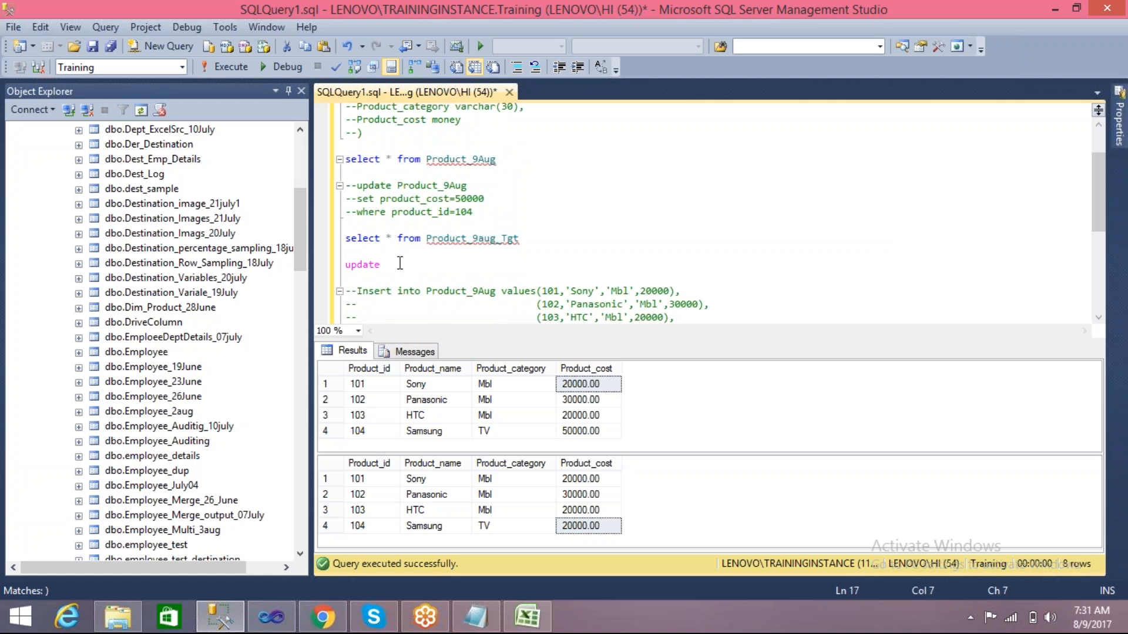
pyautogui.hotkey('ctrl', 'v')
pyautogui.press('Return')
pyautogui.write('set')
pyautogui.press('Return')
pyautogui.write('where product')
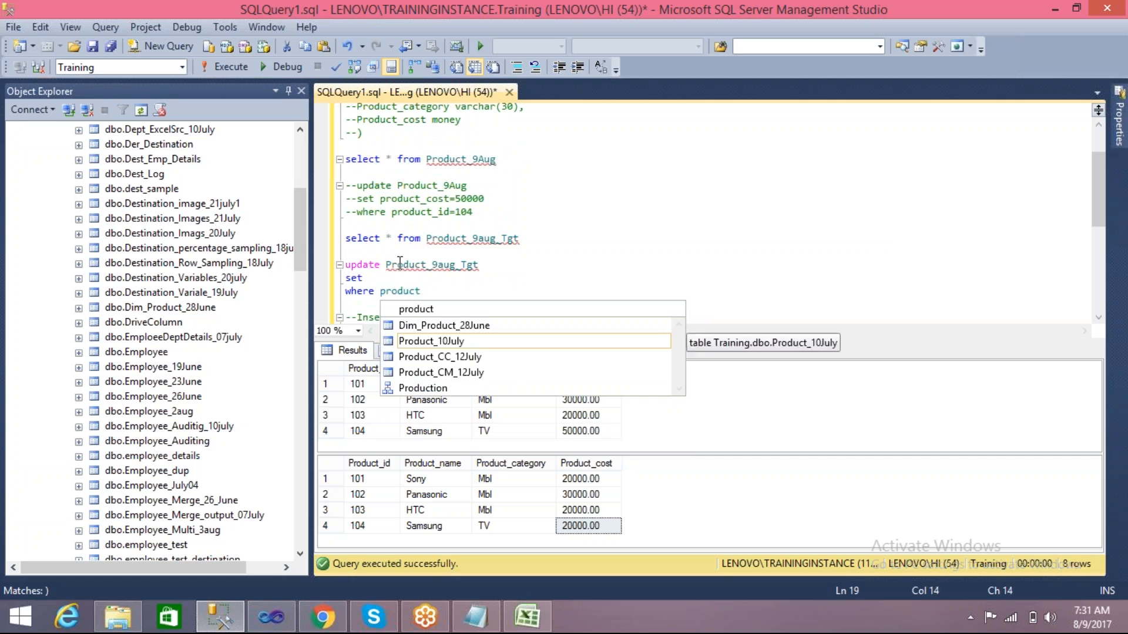
pyautogui.write('_id=')
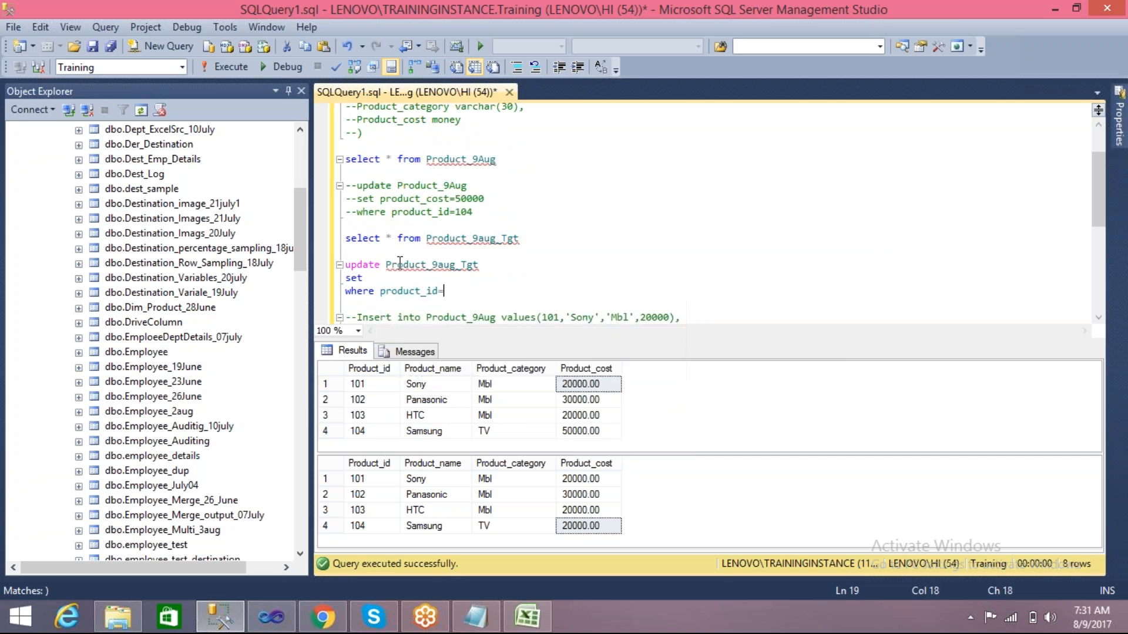
pyautogui.write('?')
# - Complete the set clause of the update statement with product_cost=?
pyautogui.click(375, 279)
pyautogui.click(425, 385)
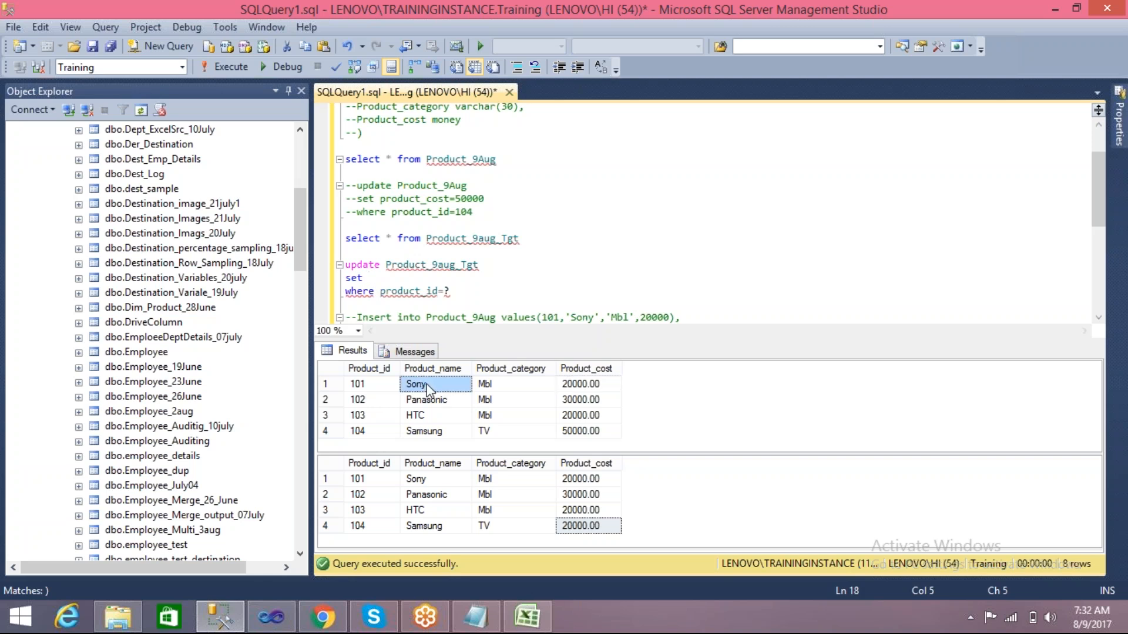
pyautogui.click(497, 386)
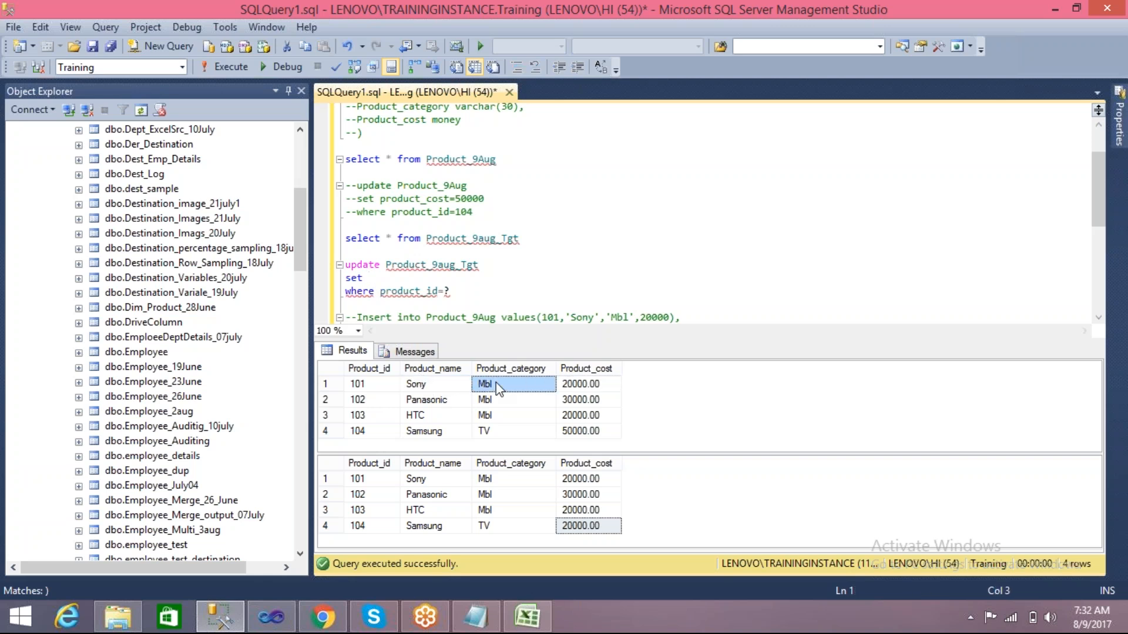
pyautogui.click(575, 388)
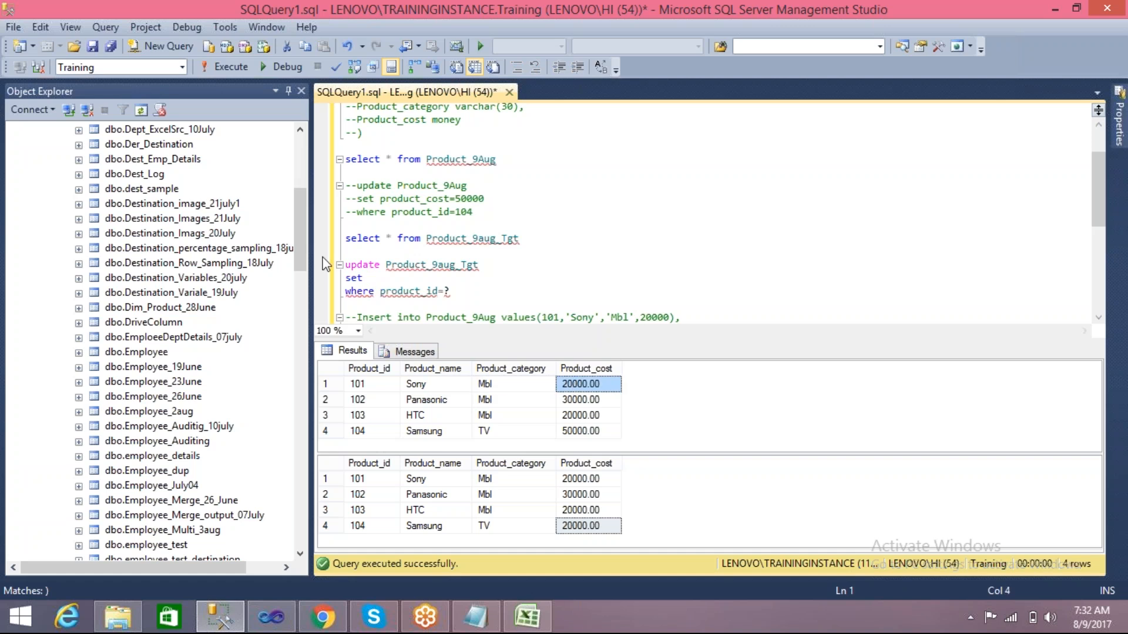
pyautogui.click(374, 278)
pyautogui.write('p')
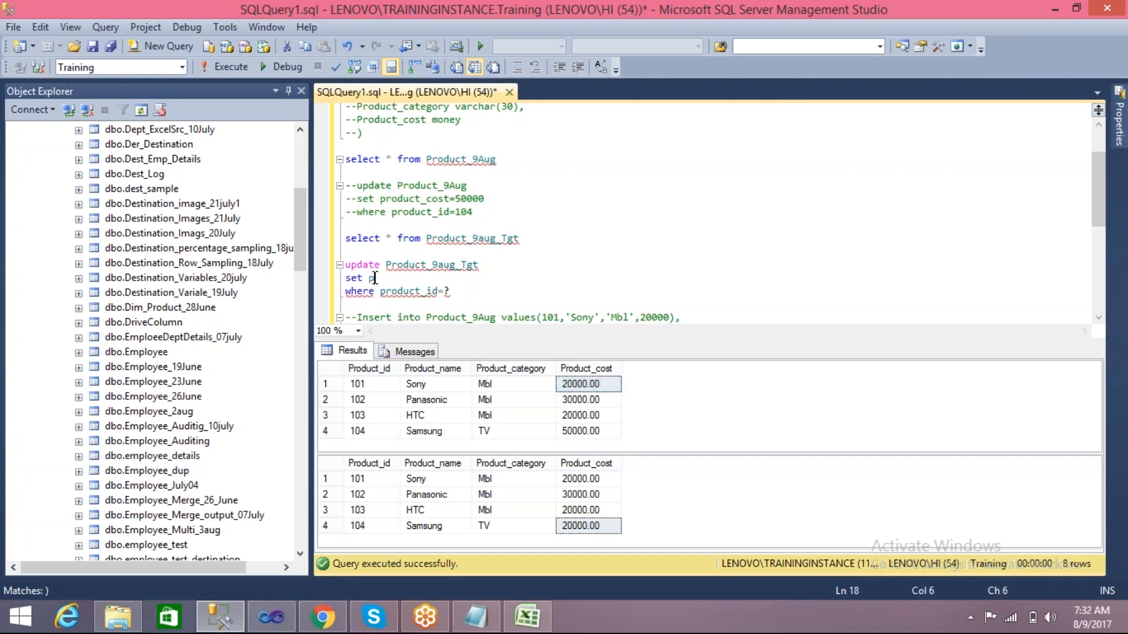
pyautogui.write('roduct_cost')
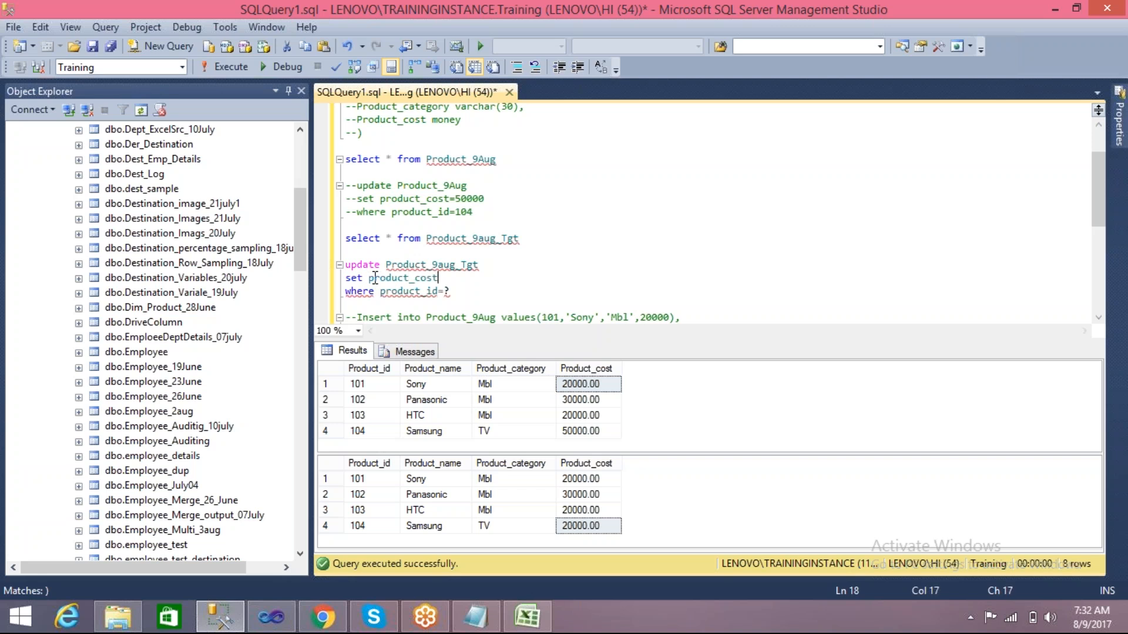
pyautogui.write('=?')
pyautogui.click(569, 431)
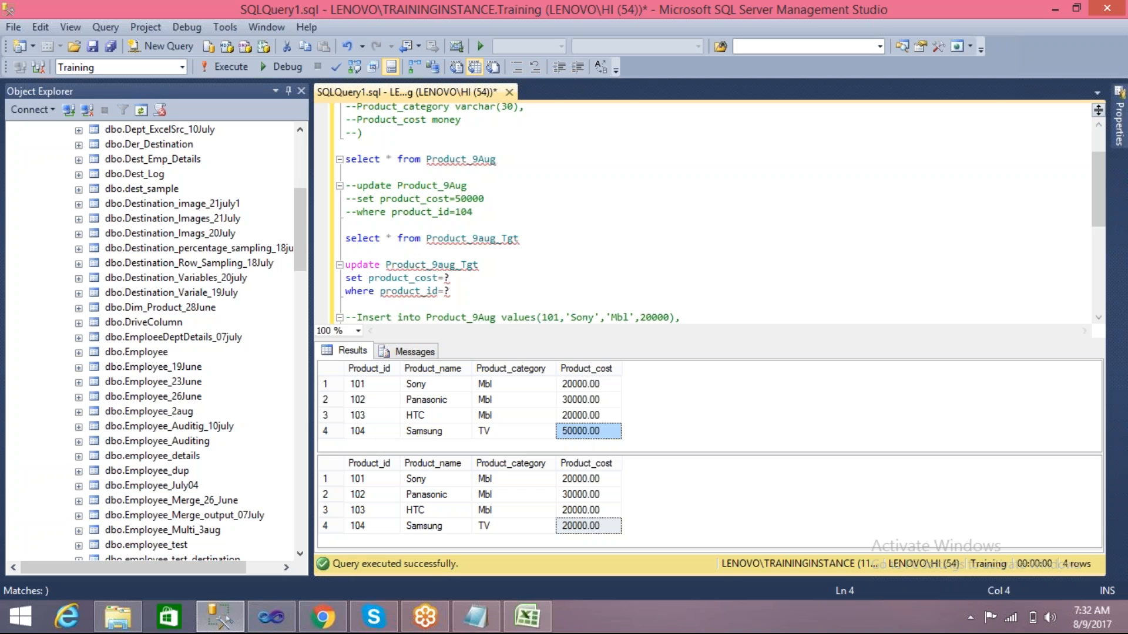
# - Copy the whole update statement on Product_9aug_Tgt, switch to Visual Studio and set it as the OLE DB Command's SqlCommand value
pyautogui.click(455, 291)
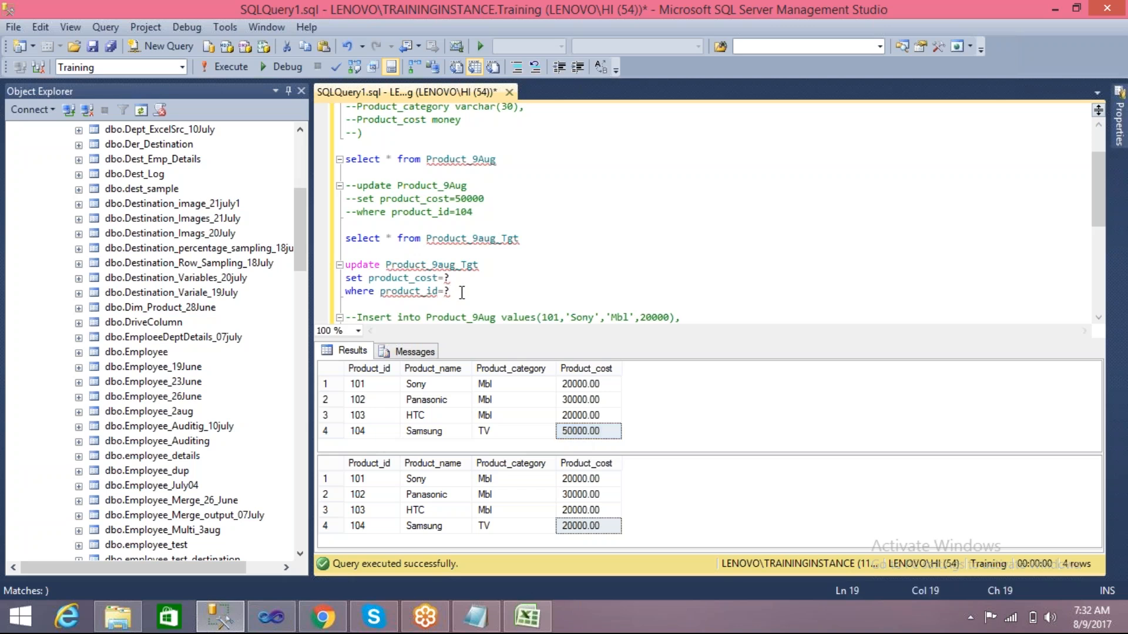
pyautogui.moveTo(451, 291); pyautogui.dragTo(346, 265)
pyautogui.hotkey('ctrl', 'c')
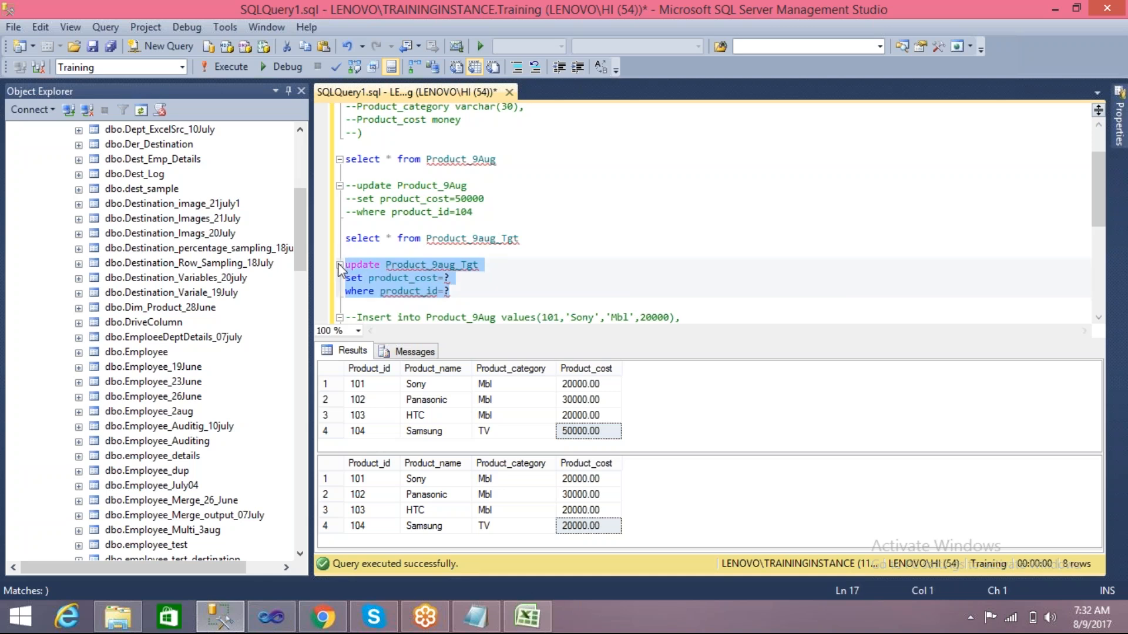
pyautogui.click(272, 628)
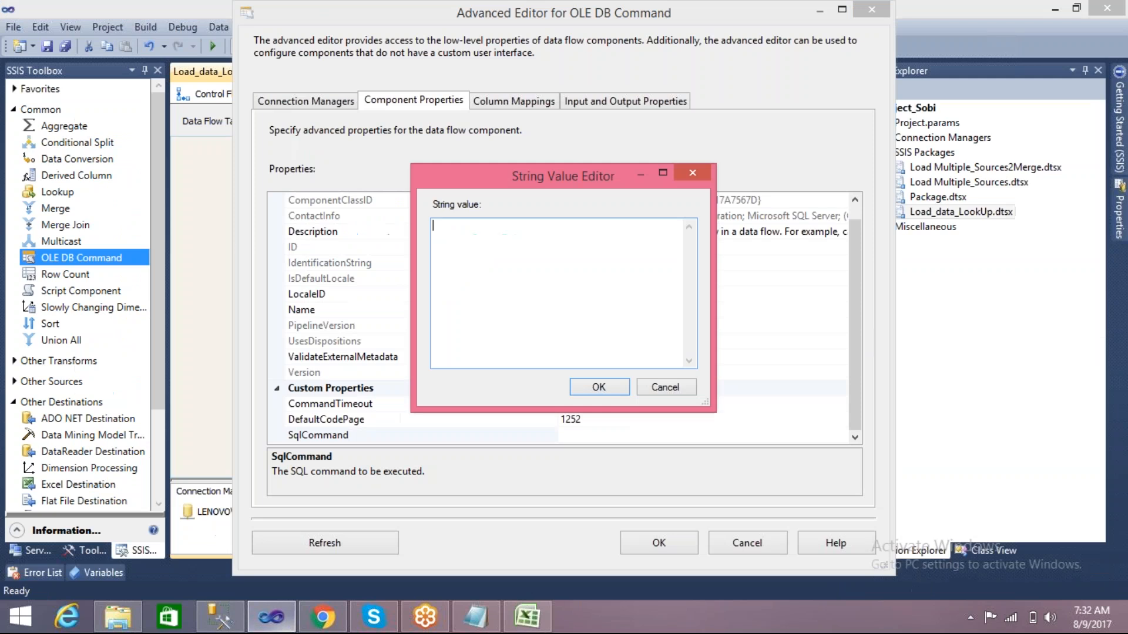
pyautogui.hotkey('ctrl', 'v')
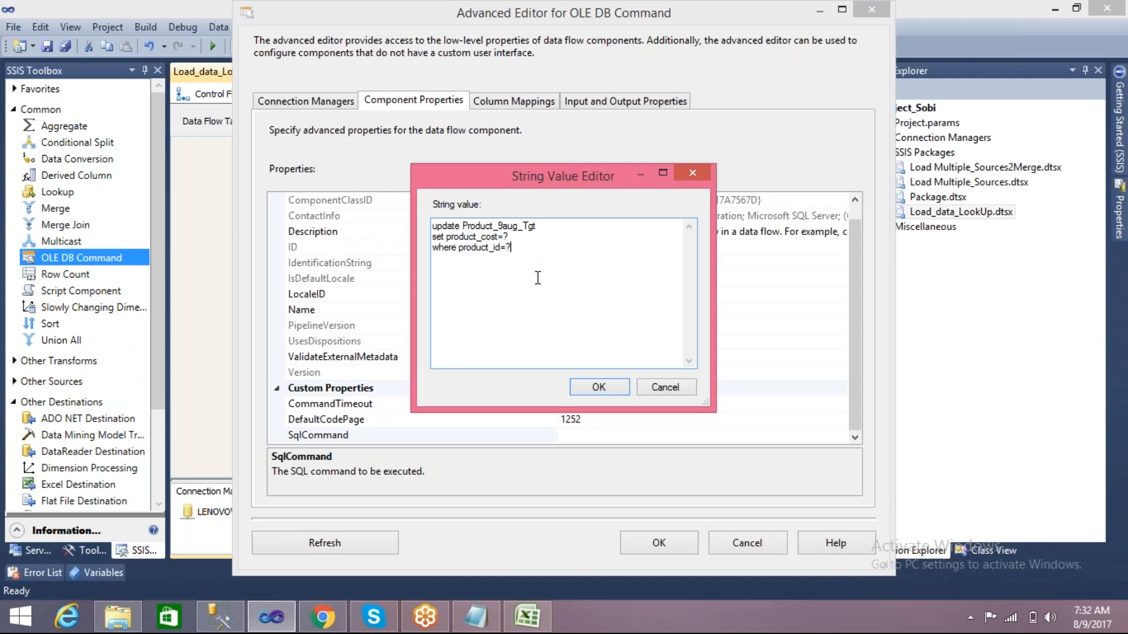
pyautogui.click(511, 236)
pyautogui.click(604, 387)
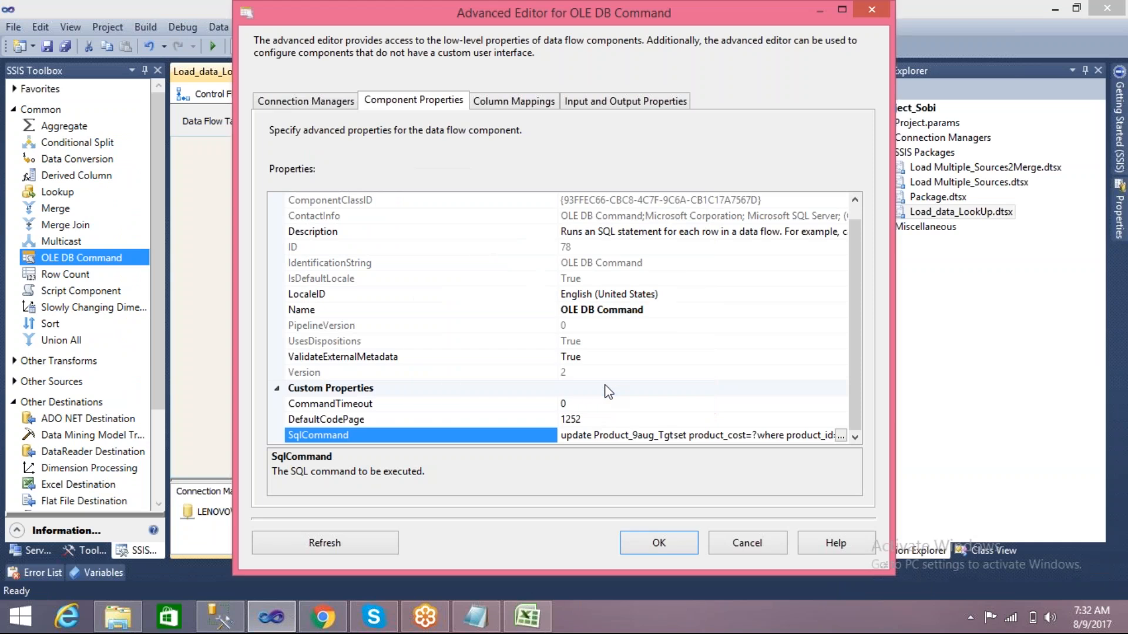
# - Show the OLE DB Command's column mappings, then bring the destination columns box closer to the input columns and enlarge it
pyautogui.click(510, 104)
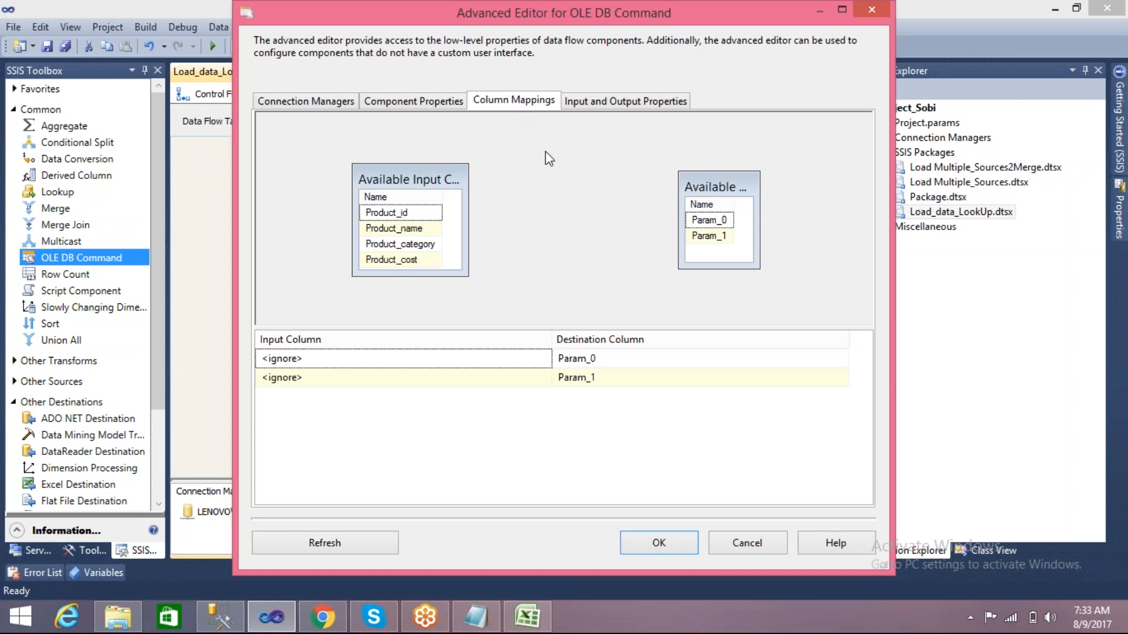
pyautogui.moveTo(705, 187); pyautogui.dragTo(600, 181)
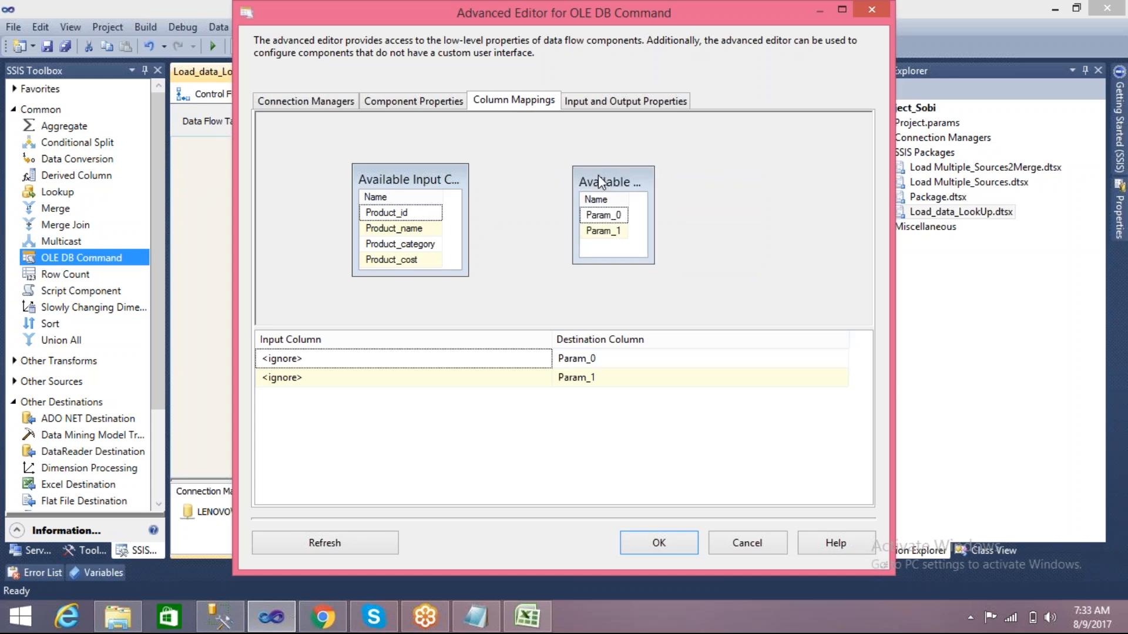
pyautogui.moveTo(648, 259); pyautogui.dragTo(680, 278)
pyautogui.moveTo(630, 200); pyautogui.dragTo(674, 203)
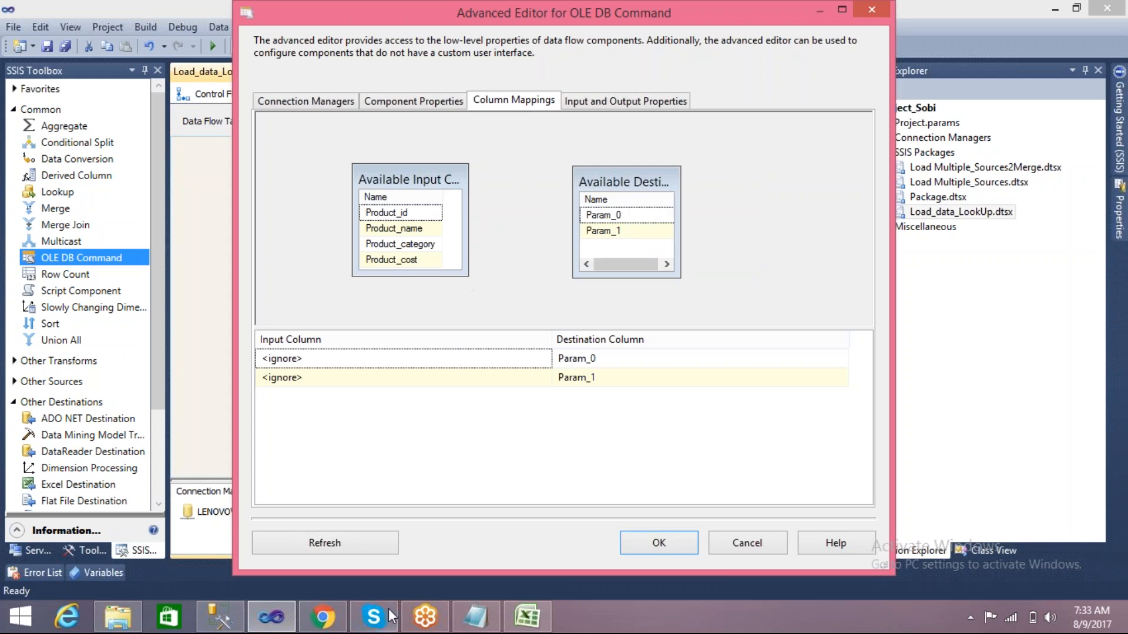
# - Switch to SQL Server Management Studio and annotate the product_cost line with the comment --param_0 and the product_id line with --param_1
pyautogui.click(220, 617)
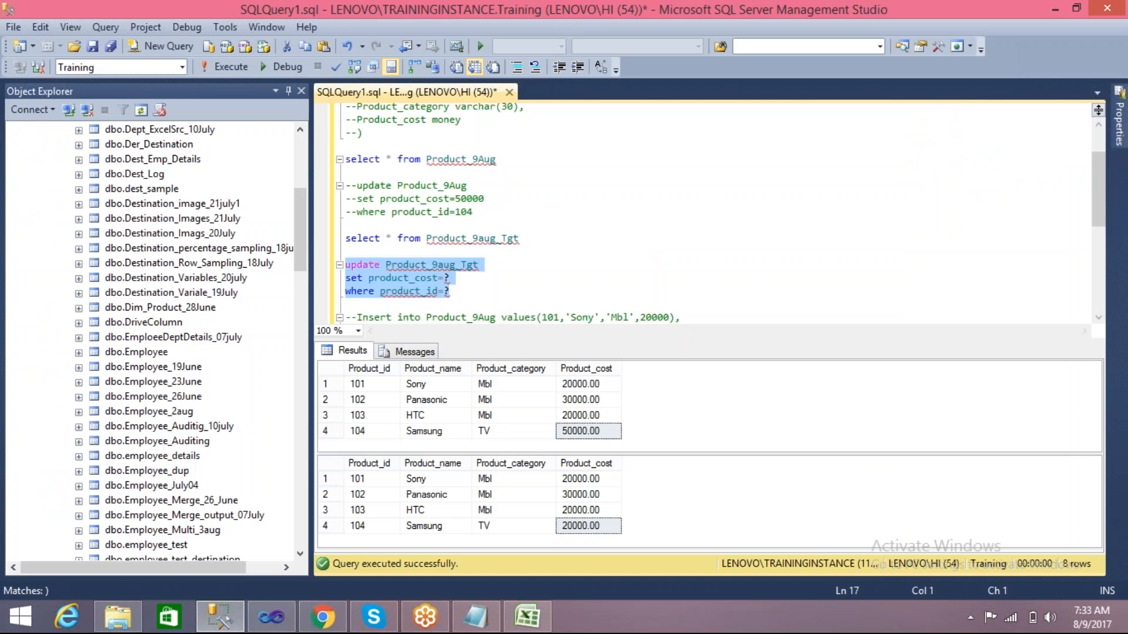
pyautogui.click(463, 278)
pyautogui.write('--prama')
pyautogui.press('BackSpace')
pyautogui.press('BackSpace')
pyautogui.press('BackSpace')
pyautogui.press('BackSpace')
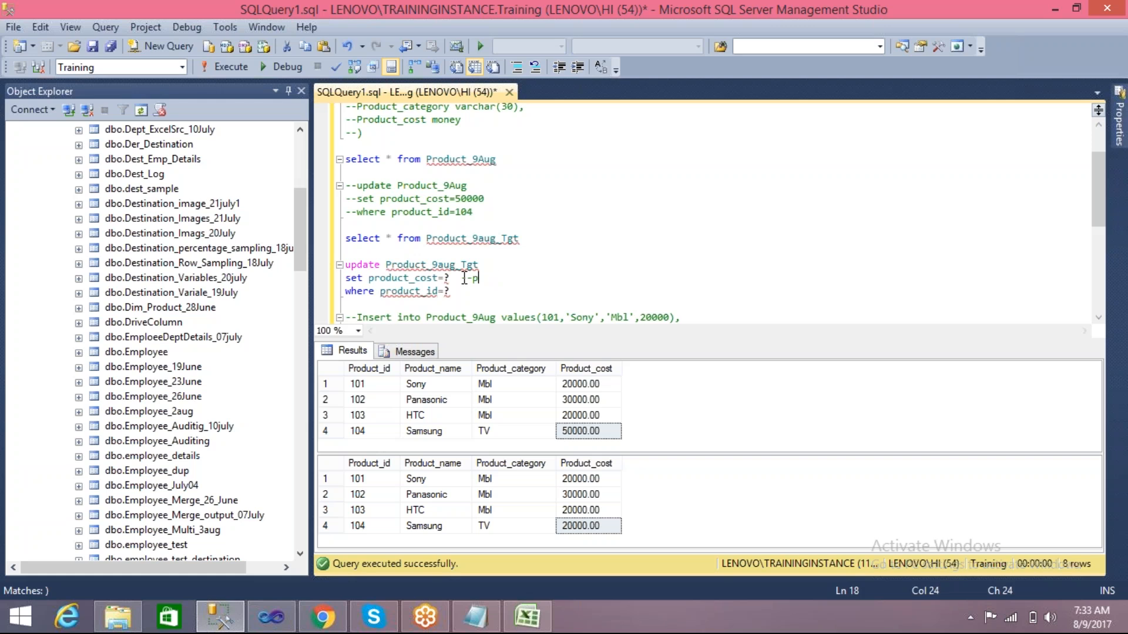
pyautogui.write('aram_0')
pyautogui.click(466, 291)
pyautogui.write('-param_1')
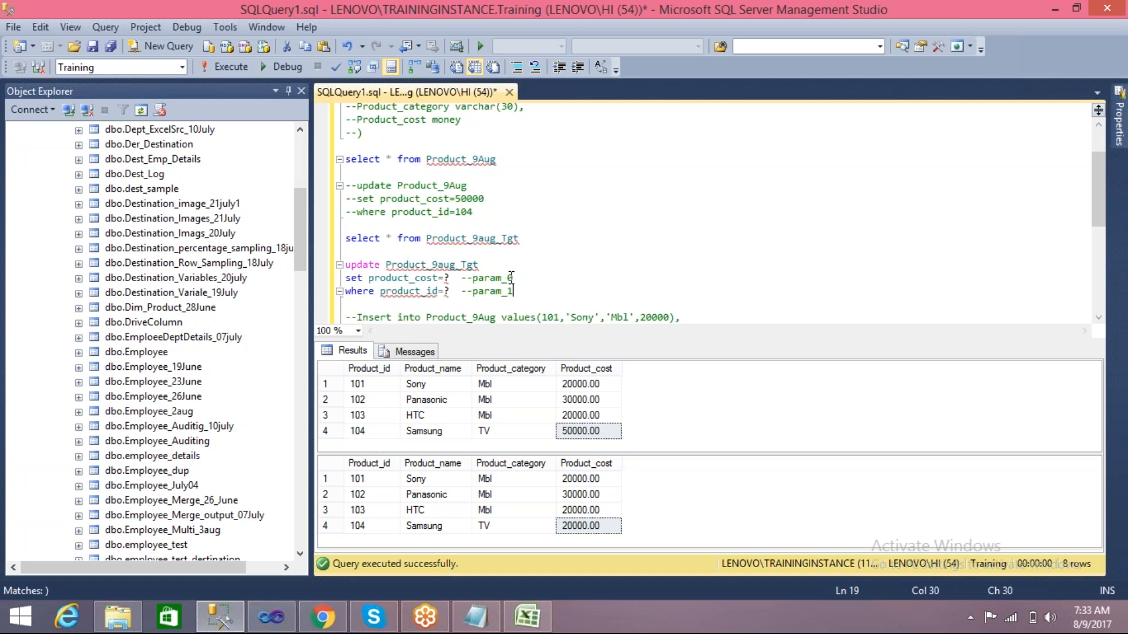
pyautogui.moveTo(513, 276); pyautogui.dragTo(477, 277)
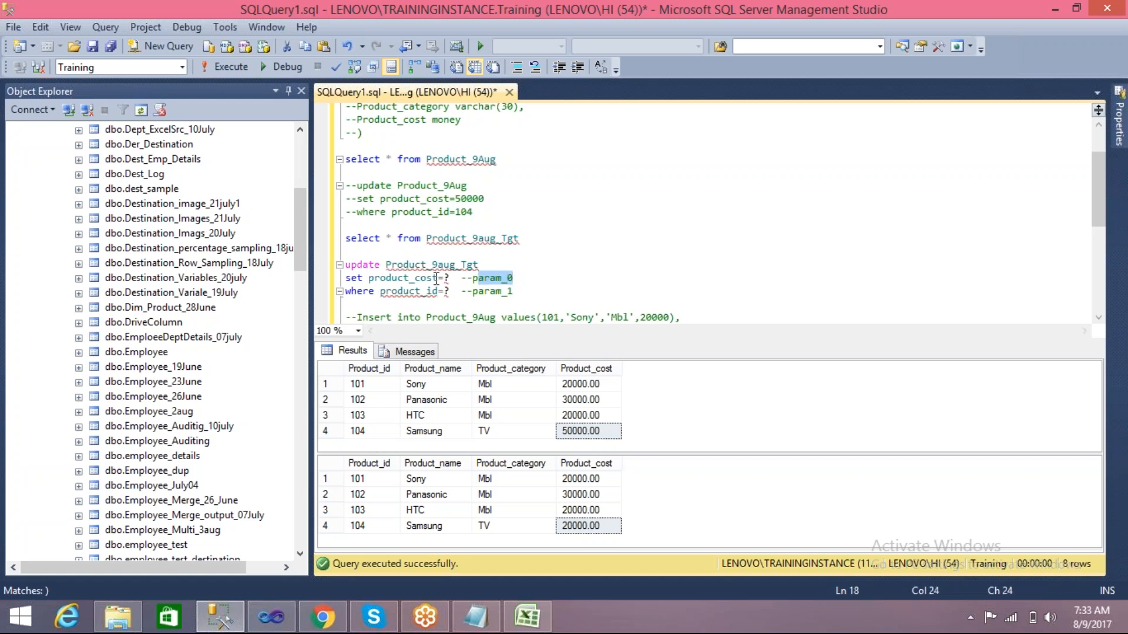
pyautogui.doubleClick(409, 279)
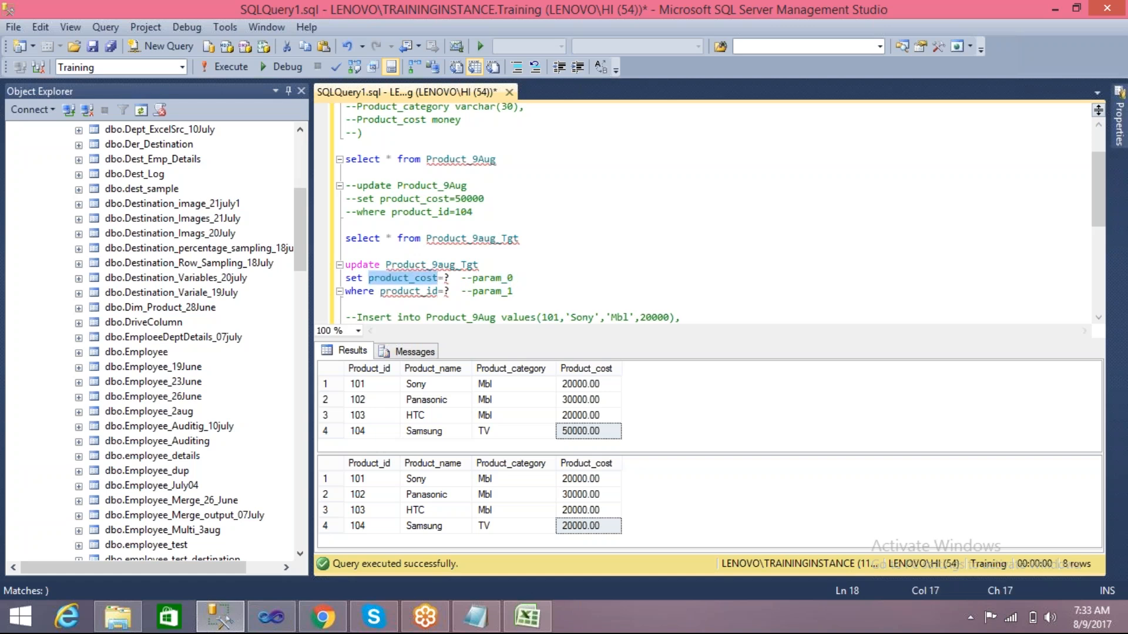
# - Switch to Visual Studio, enlarge the input columns box and map the input column Product_cost to Param_0
pyautogui.click(272, 616)
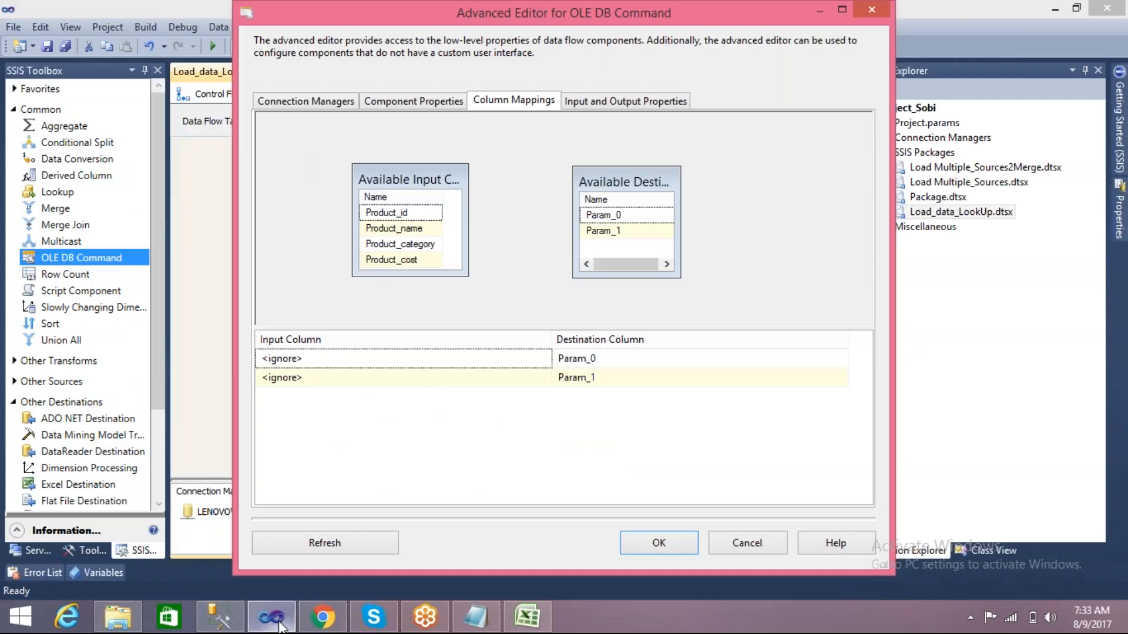
pyautogui.click(611, 215)
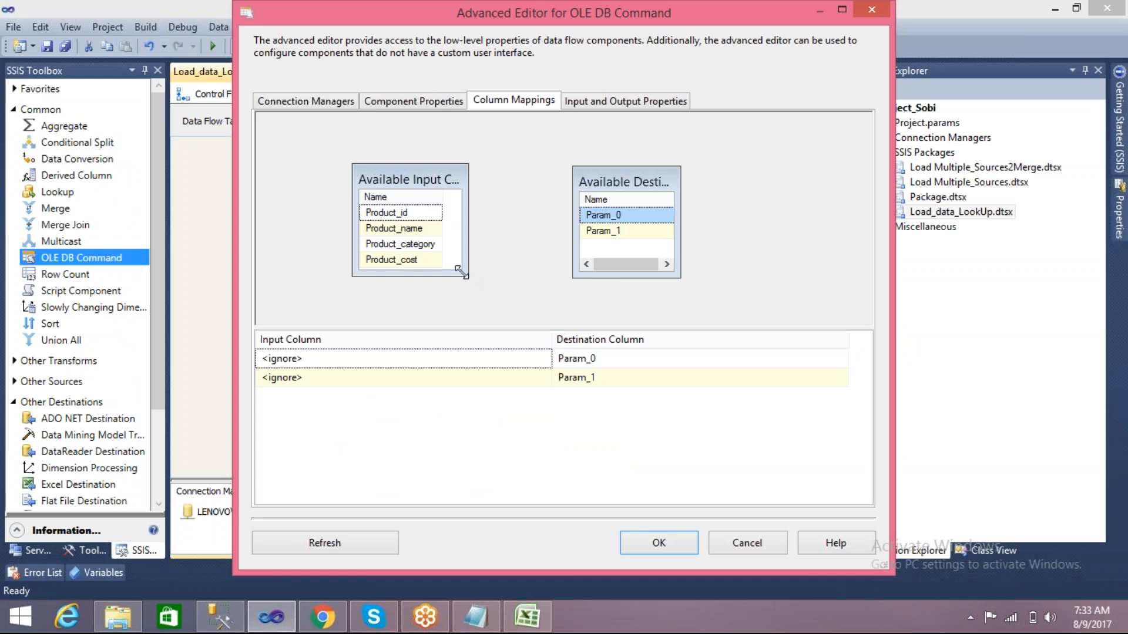
pyautogui.moveTo(462, 272); pyautogui.dragTo(482, 293)
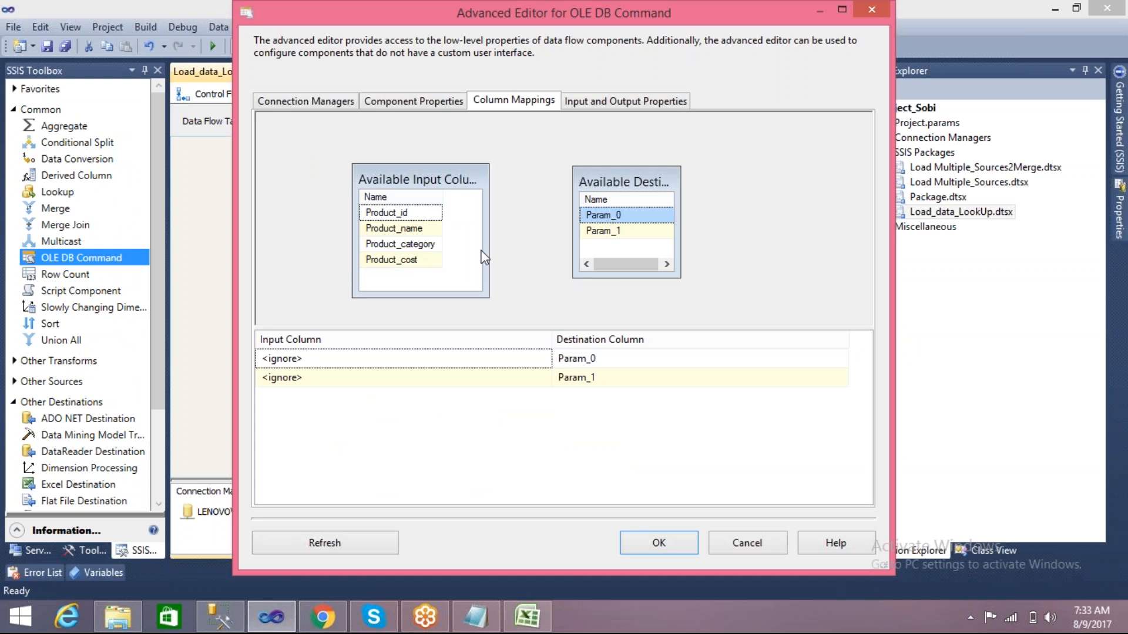
pyautogui.click(425, 262)
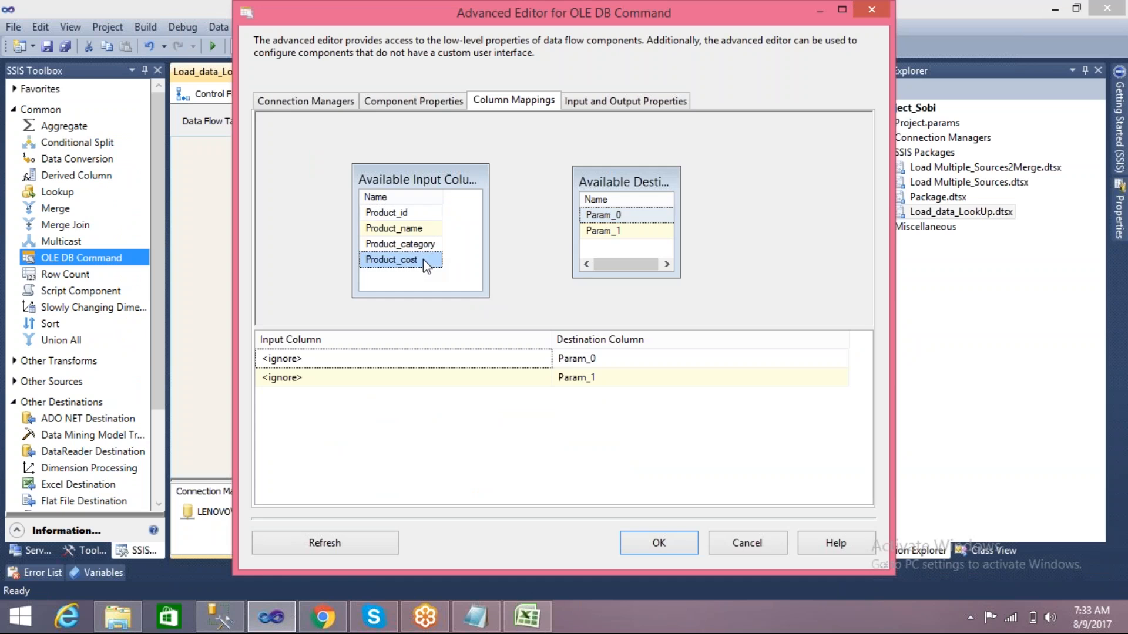
pyautogui.moveTo(425, 262); pyautogui.dragTo(574, 215)
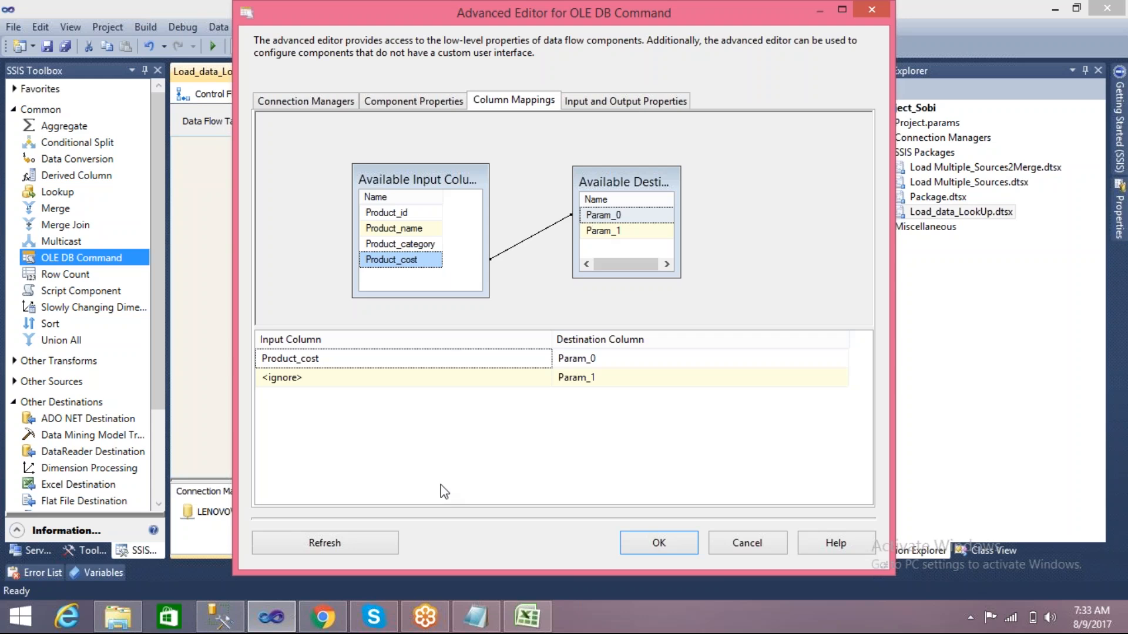
# - Check the commented update statement in SQL Server Management Studio, then return to Visual Studio and map Product_id to Param_1
pyautogui.click(221, 617)
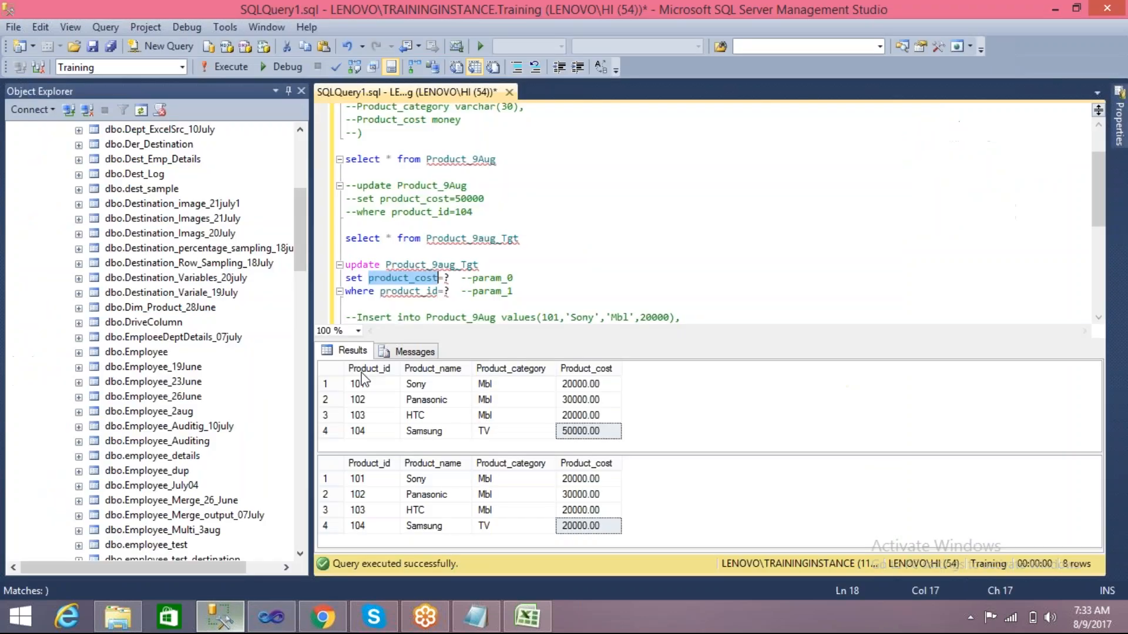
pyautogui.click(272, 618)
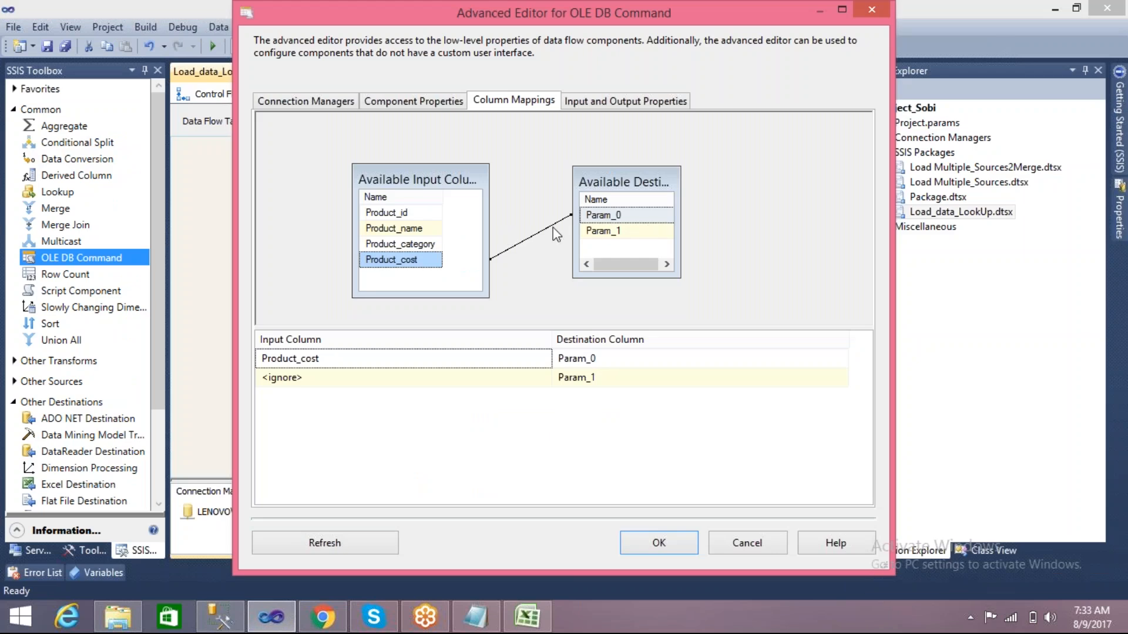
pyautogui.moveTo(420, 212); pyautogui.dragTo(596, 232)
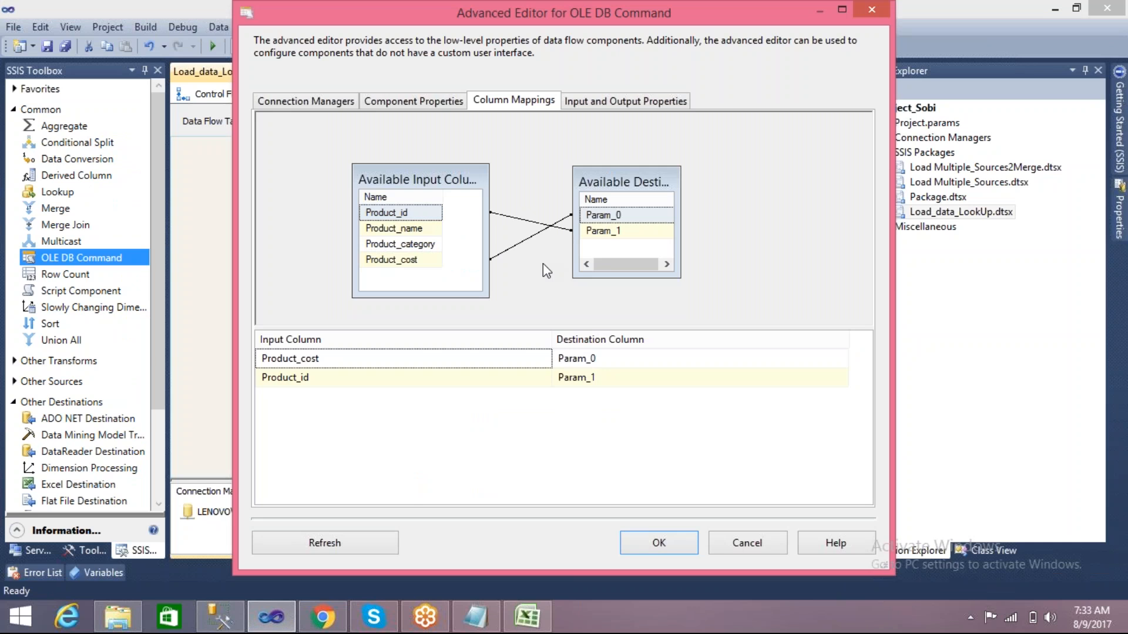
# - Move the Advanced Editor aside to examine the lookup data flow, and inspect the mapped parameters and the Product_cost column's details
pyautogui.moveTo(485, 12); pyautogui.dragTo(784, 53)
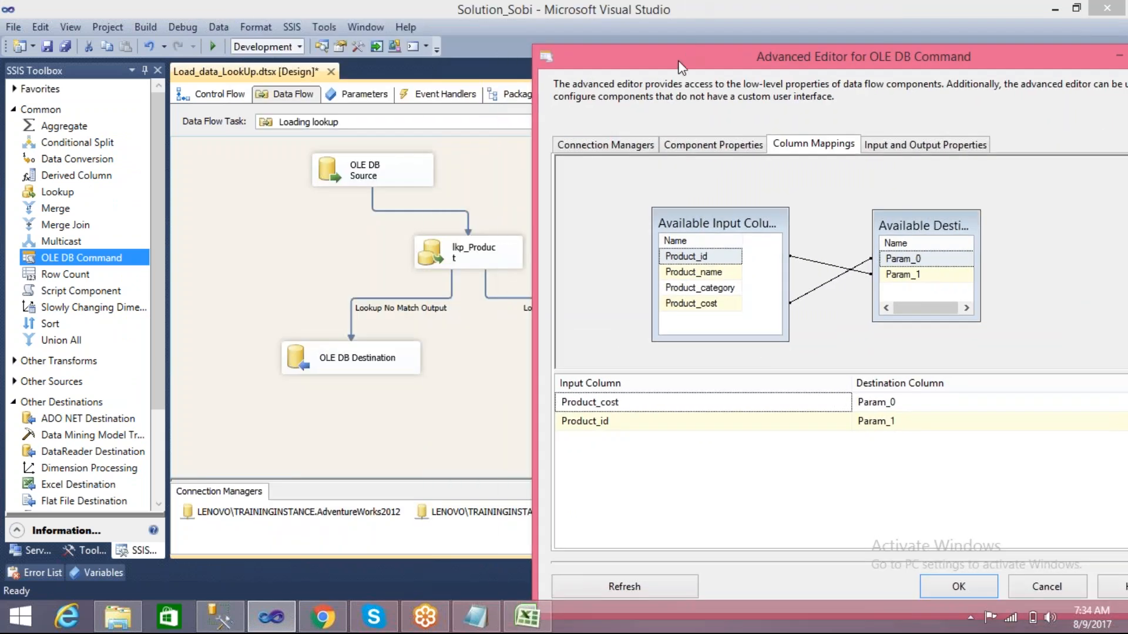
pyautogui.moveTo(679, 59); pyautogui.dragTo(786, 67)
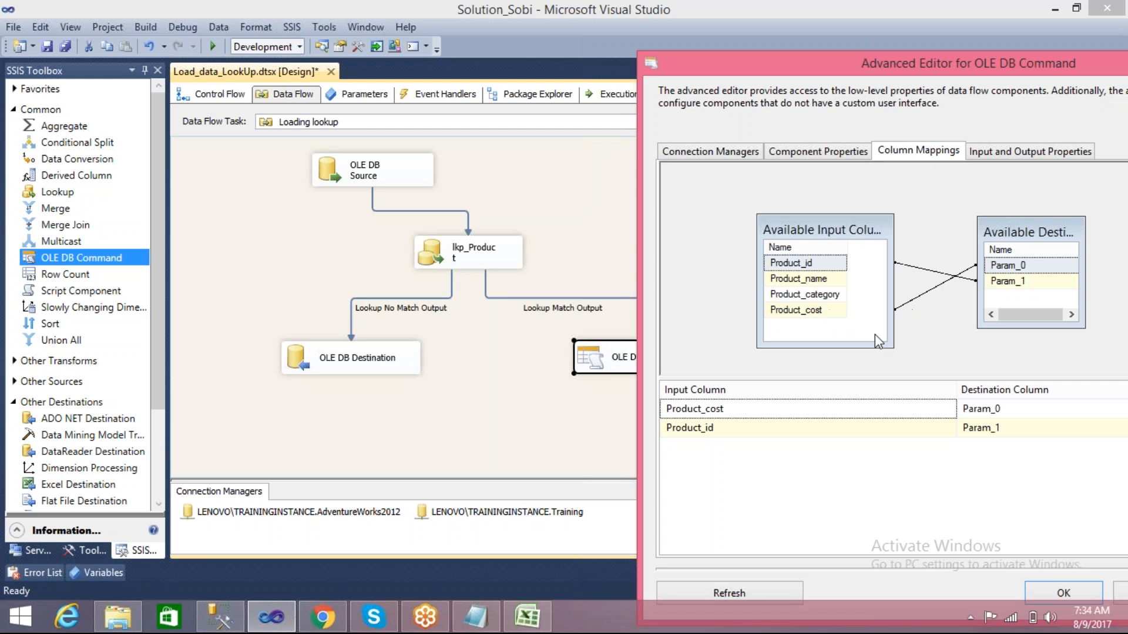
pyautogui.click(220, 617)
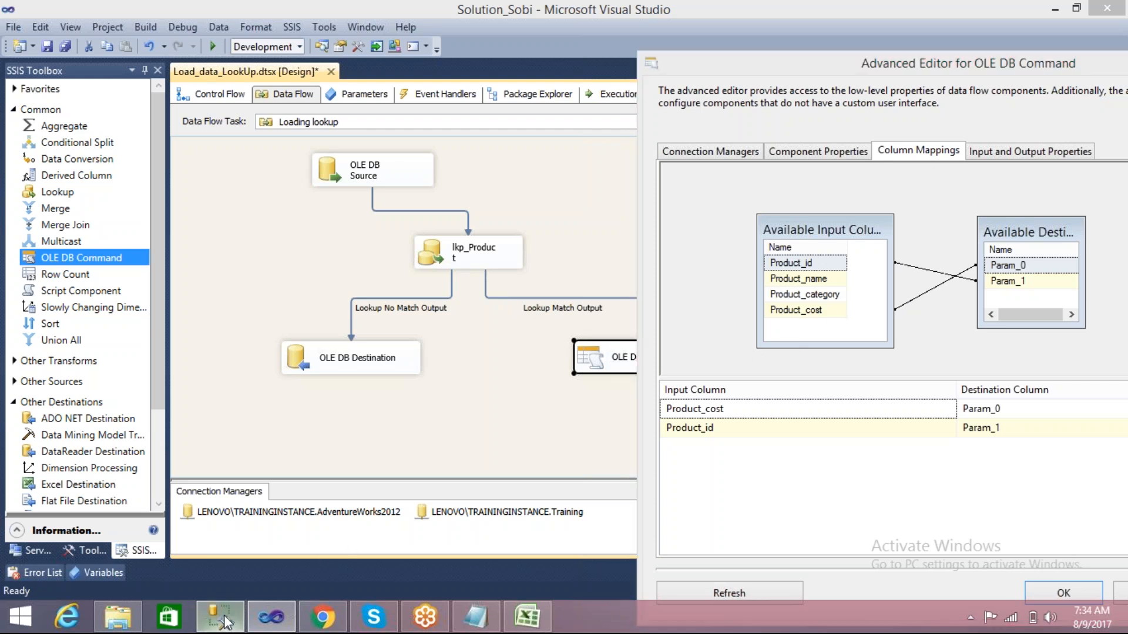
pyautogui.click(272, 616)
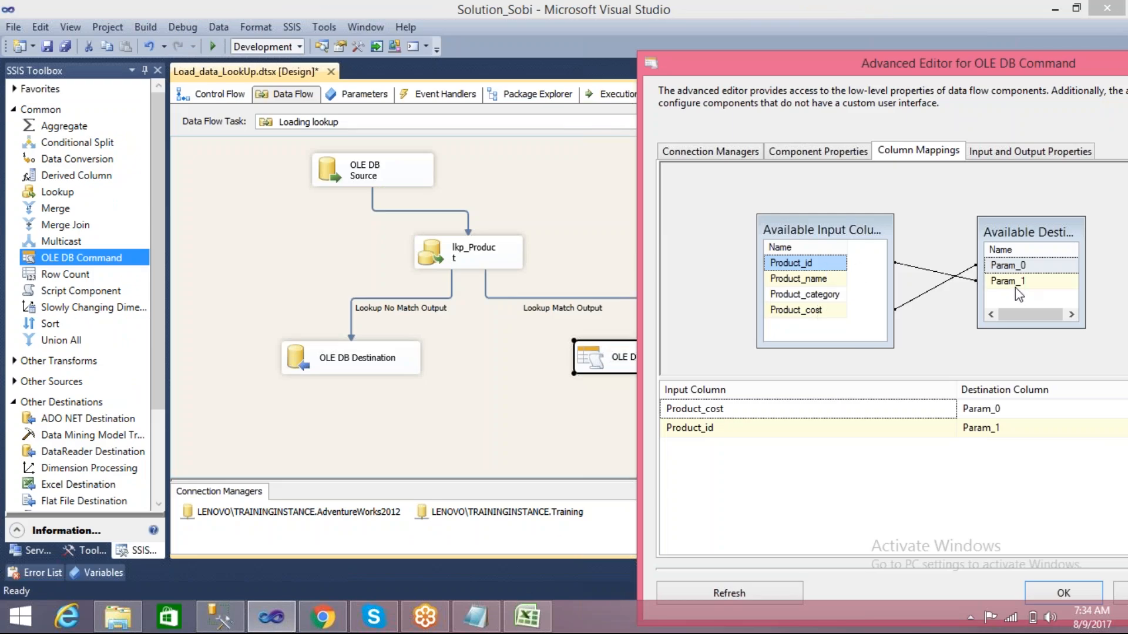
pyautogui.moveTo(1015, 287)
pyautogui.moveTo(960, 51); pyautogui.dragTo(761, 21)
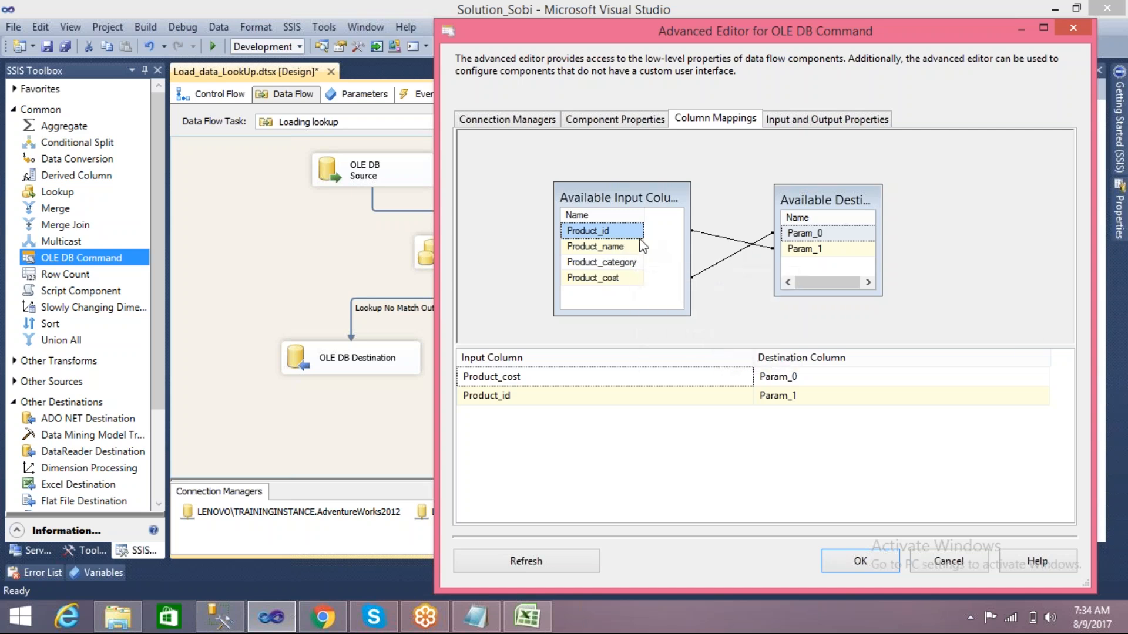
pyautogui.moveTo(641, 280)
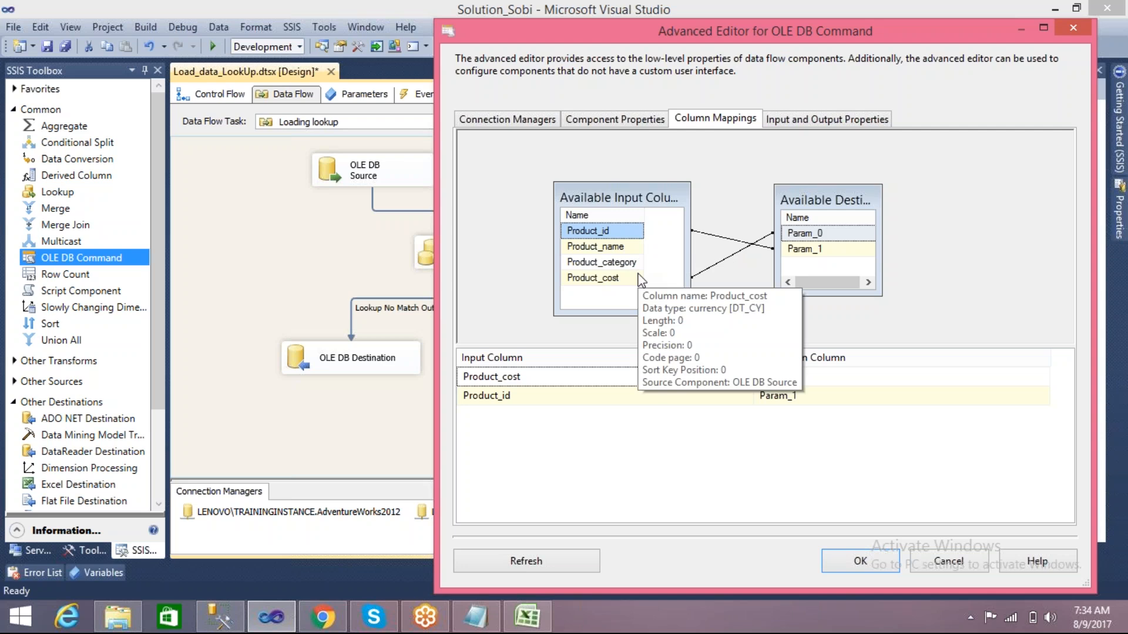
# - Compare the parameter mappings in Visual Studio with the commented product_cost and product_id placeholders in SQL Server Management Studio
pyautogui.click(220, 616)
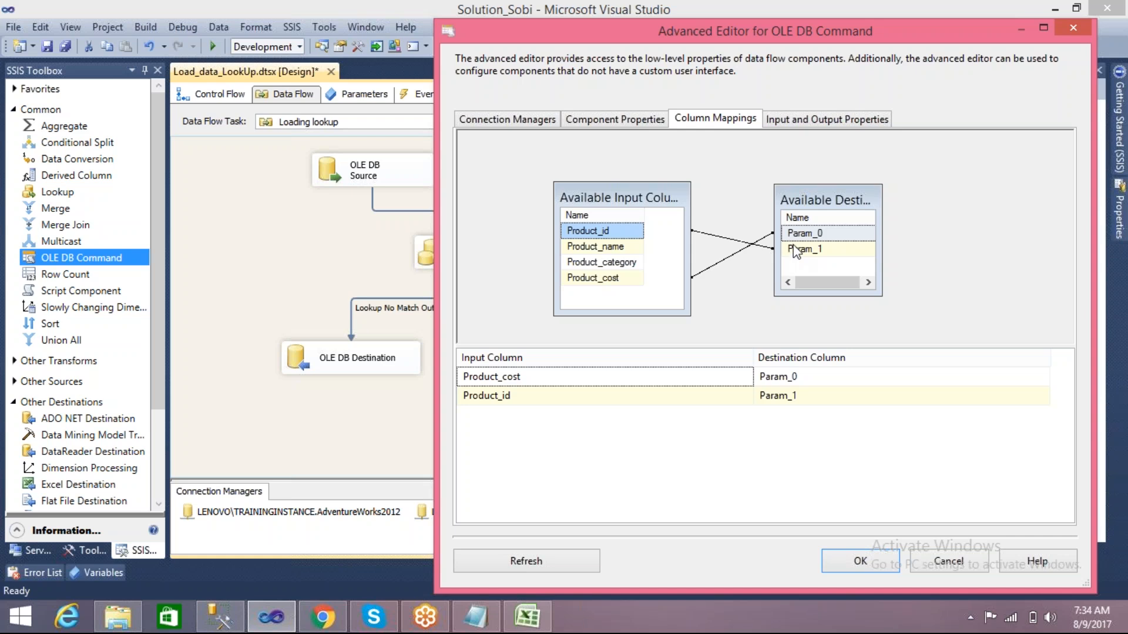
pyautogui.click(221, 617)
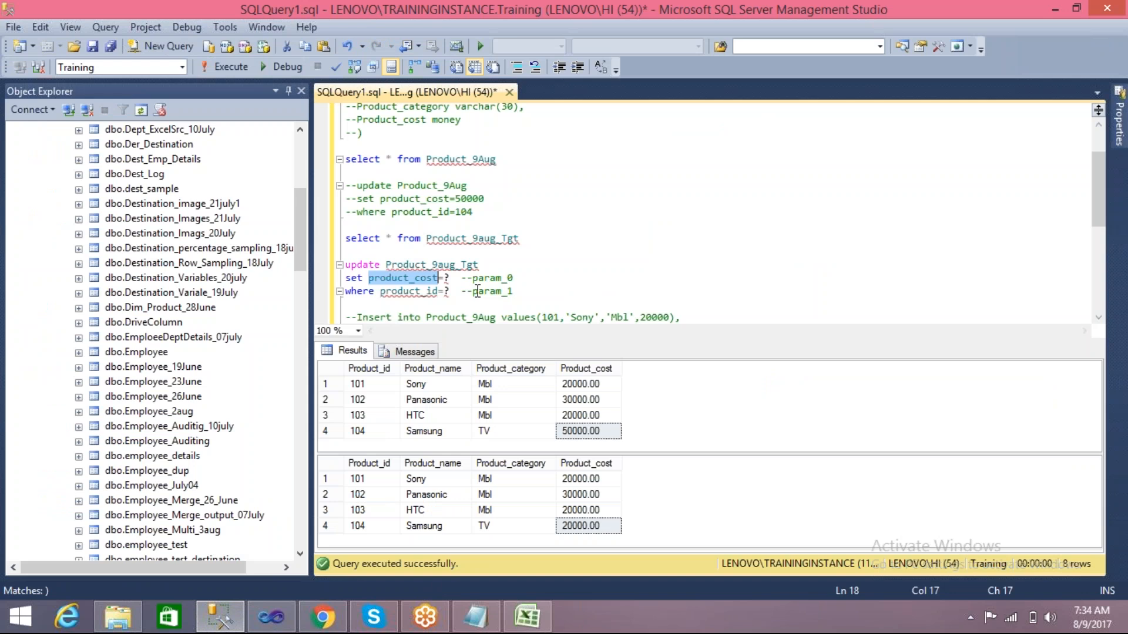
pyautogui.click(513, 278)
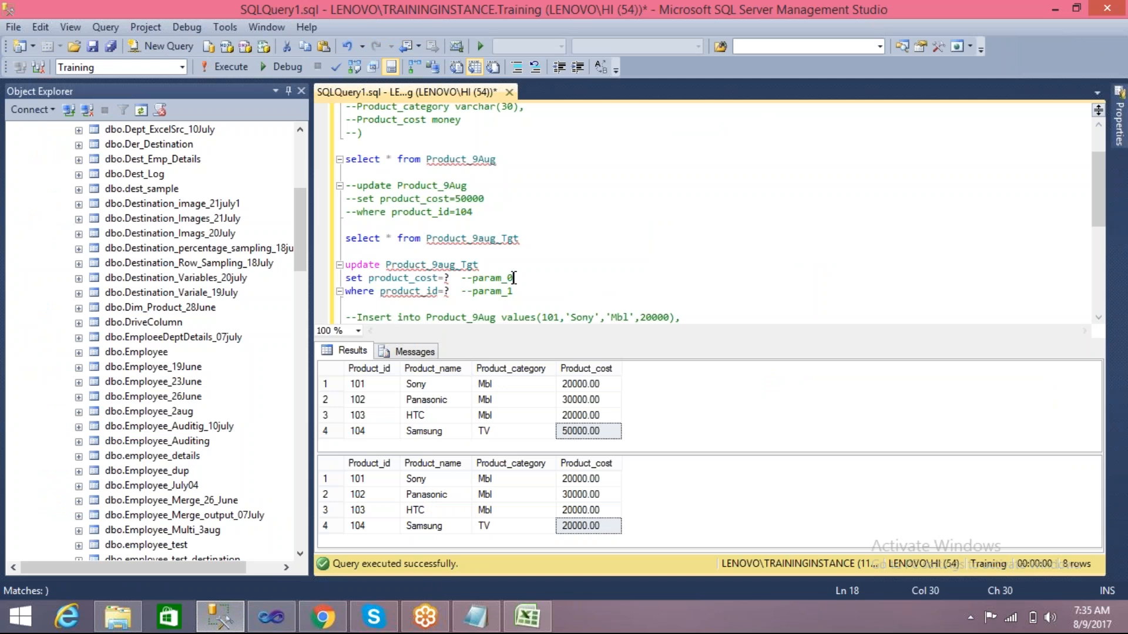
pyautogui.click(271, 616)
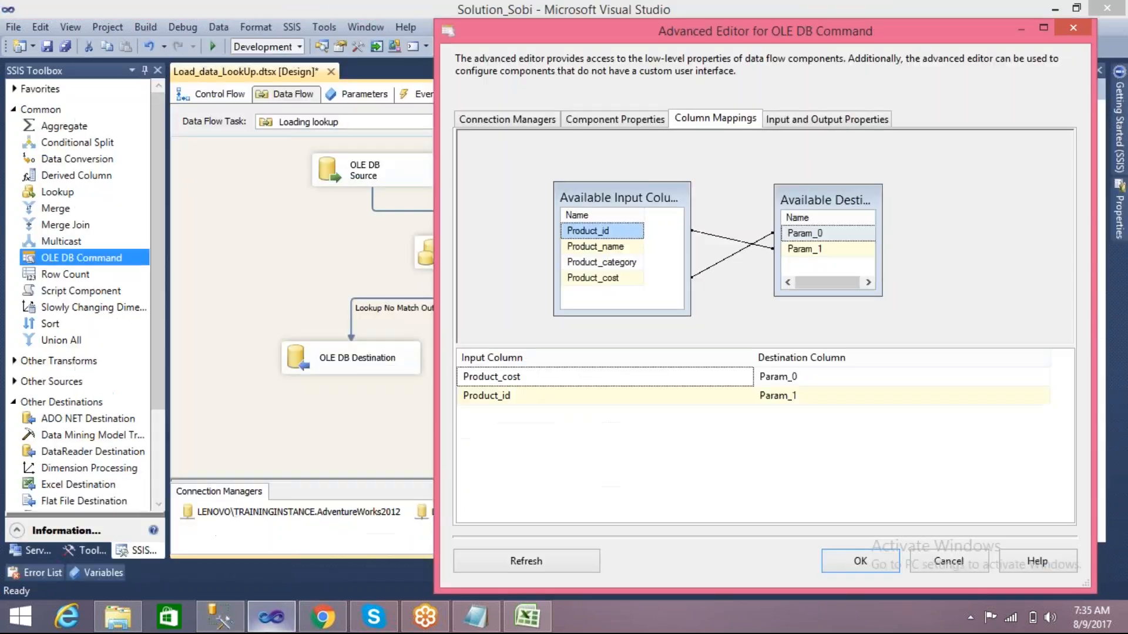
pyautogui.click(220, 617)
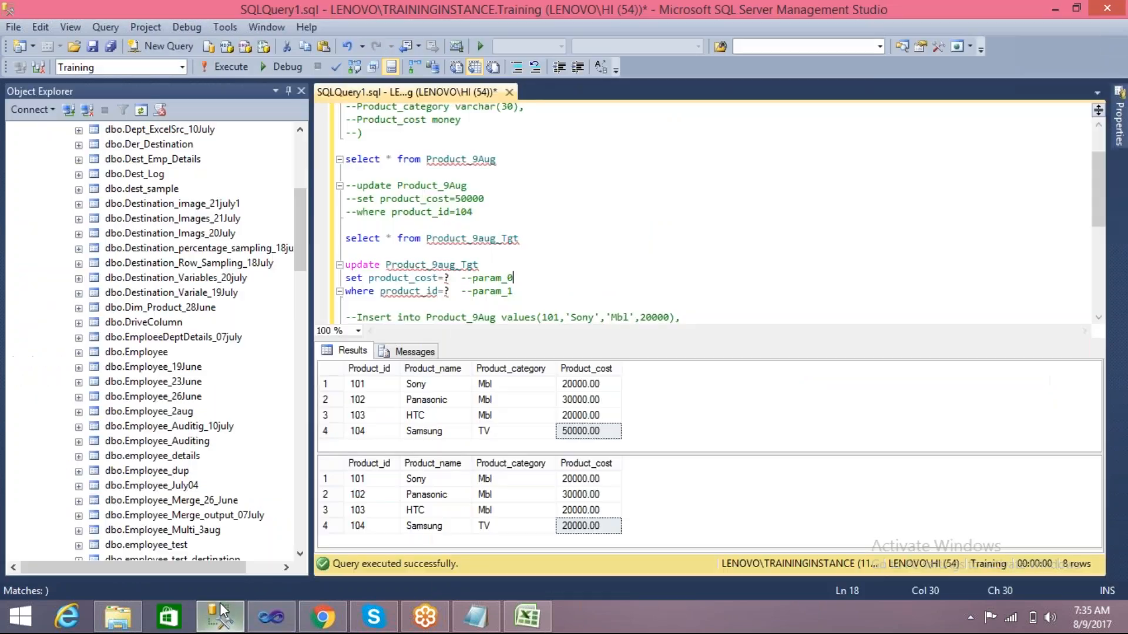
pyautogui.doubleClick(393, 277)
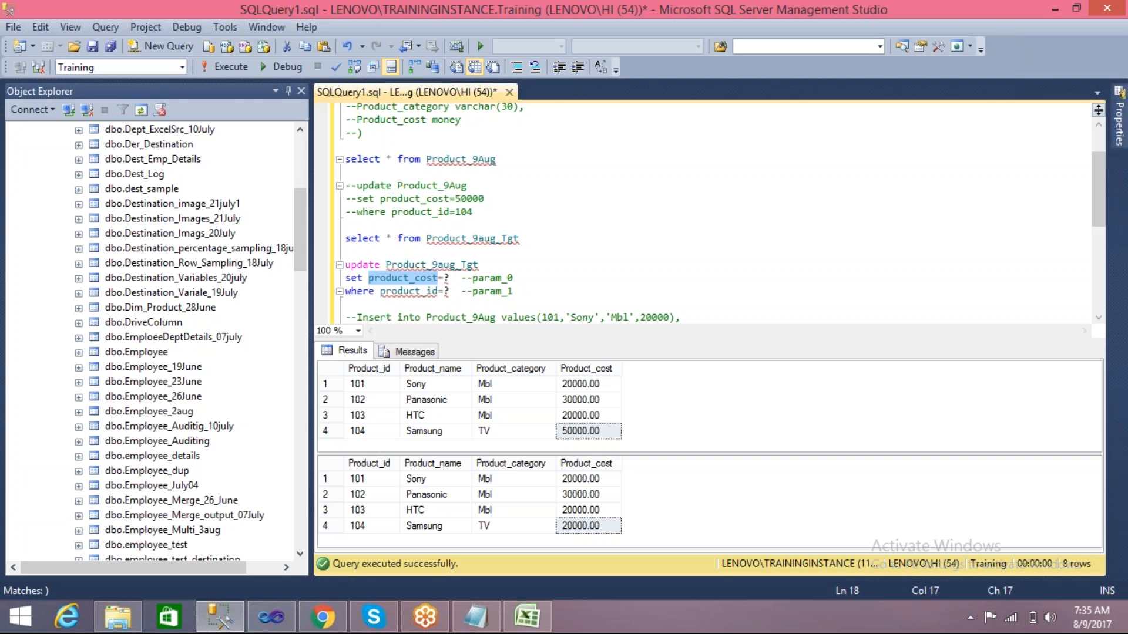
pyautogui.click(398, 278)
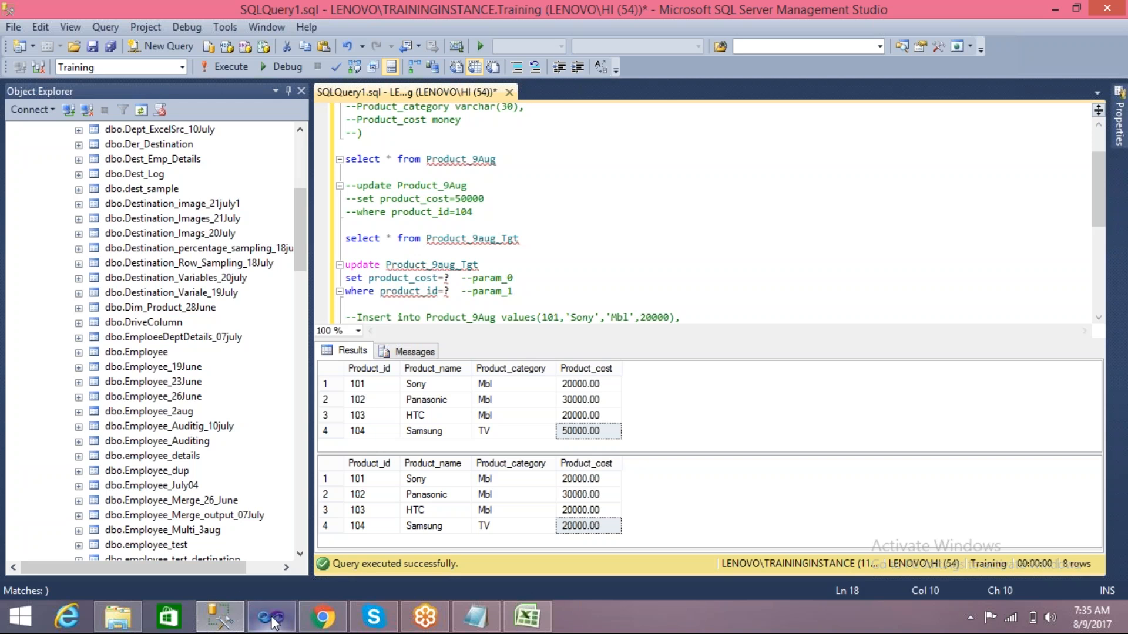
pyautogui.moveTo(273, 622)
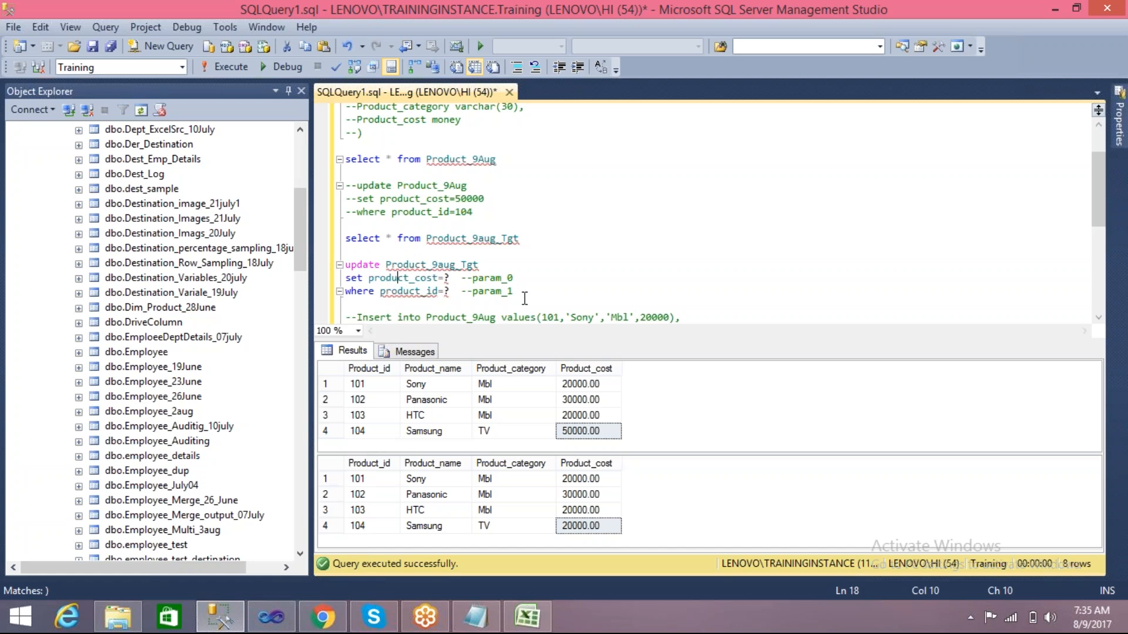
# - Recheck the OLE DB Command's column mappings in Visual Studio against the product_id condition of the update statement in SQL Server Management Studio
pyautogui.click(272, 617)
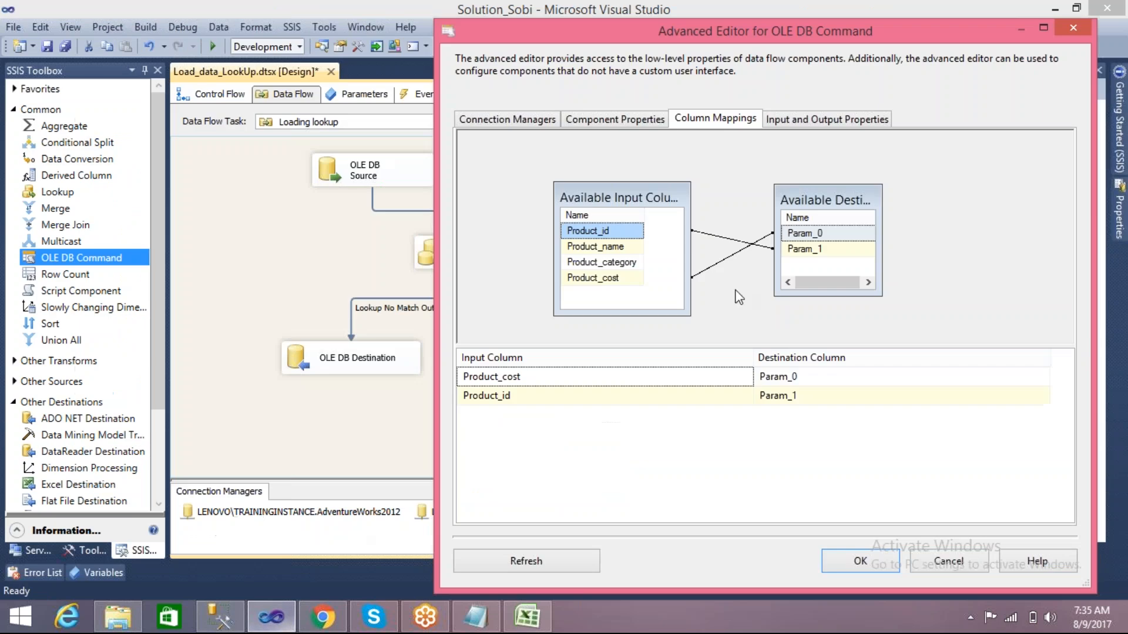
pyautogui.click(220, 617)
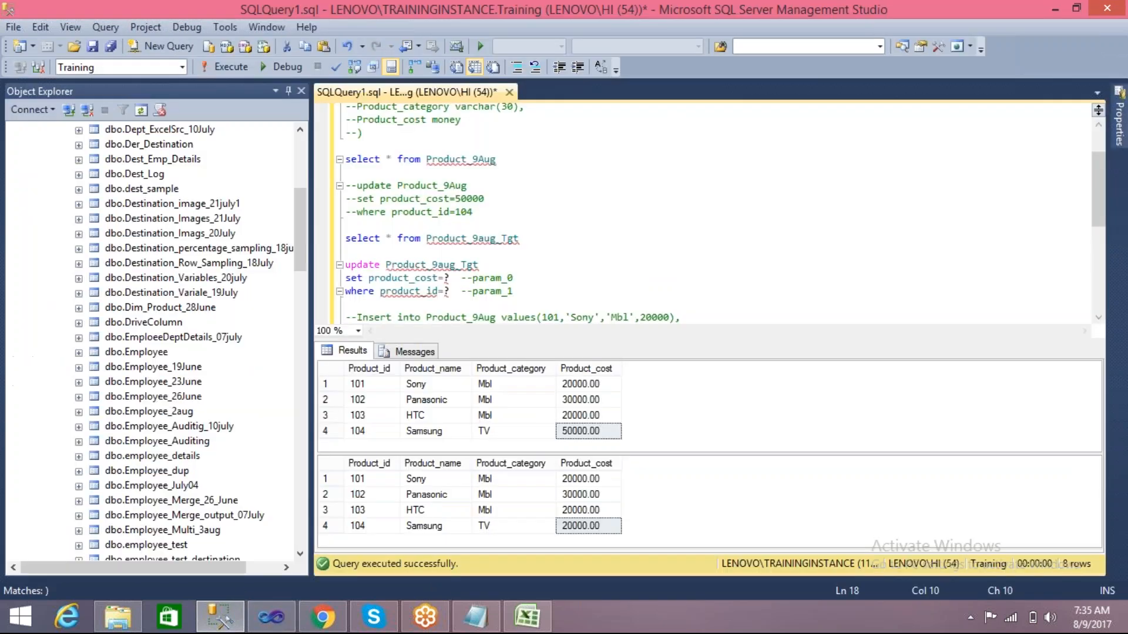
pyautogui.click(443, 303)
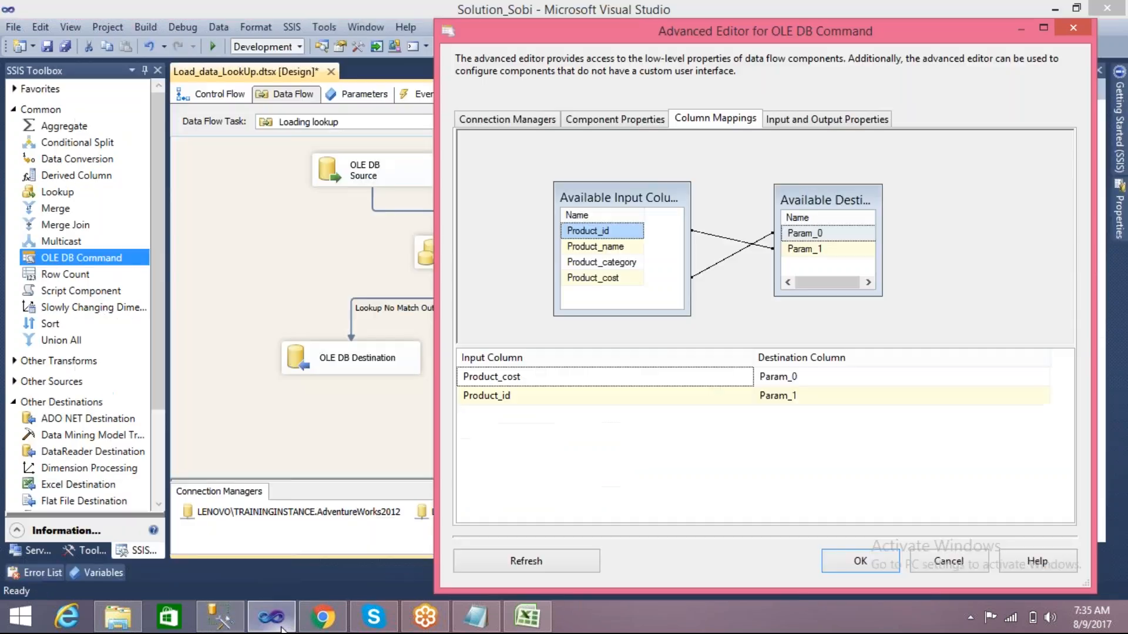
# - Return to Visual Studio, accept the OLE DB Command's column mappings, save the Load_data_LookUp.dtsx package and run it
pyautogui.click(286, 626)
pyautogui.click(854, 561)
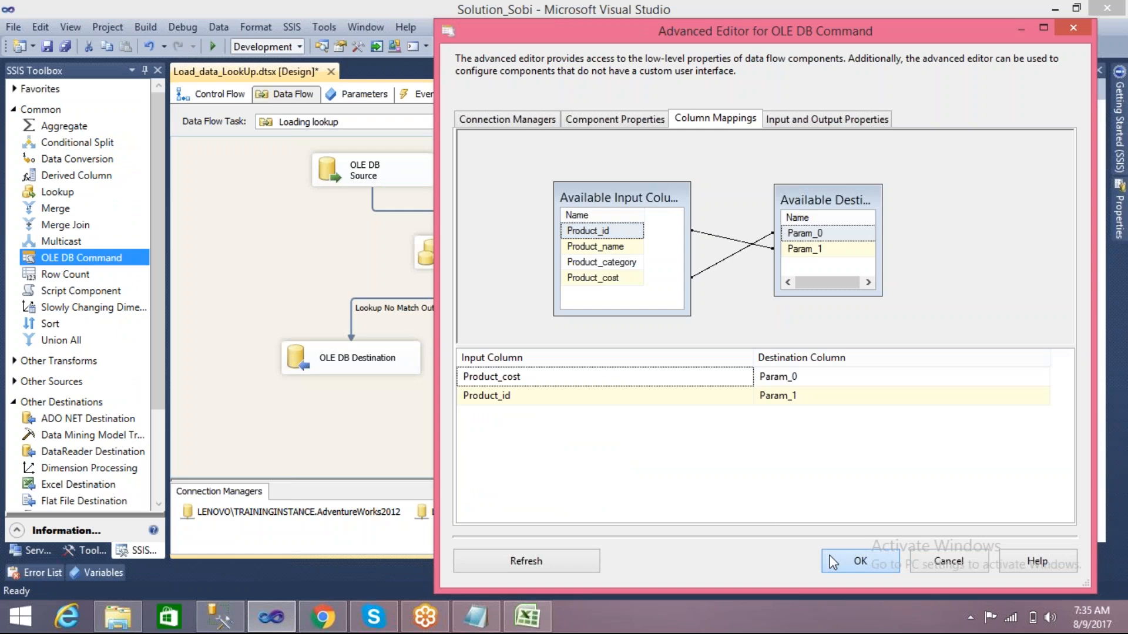
pyautogui.click(660, 445)
pyautogui.hotkey('ctrl', 's')
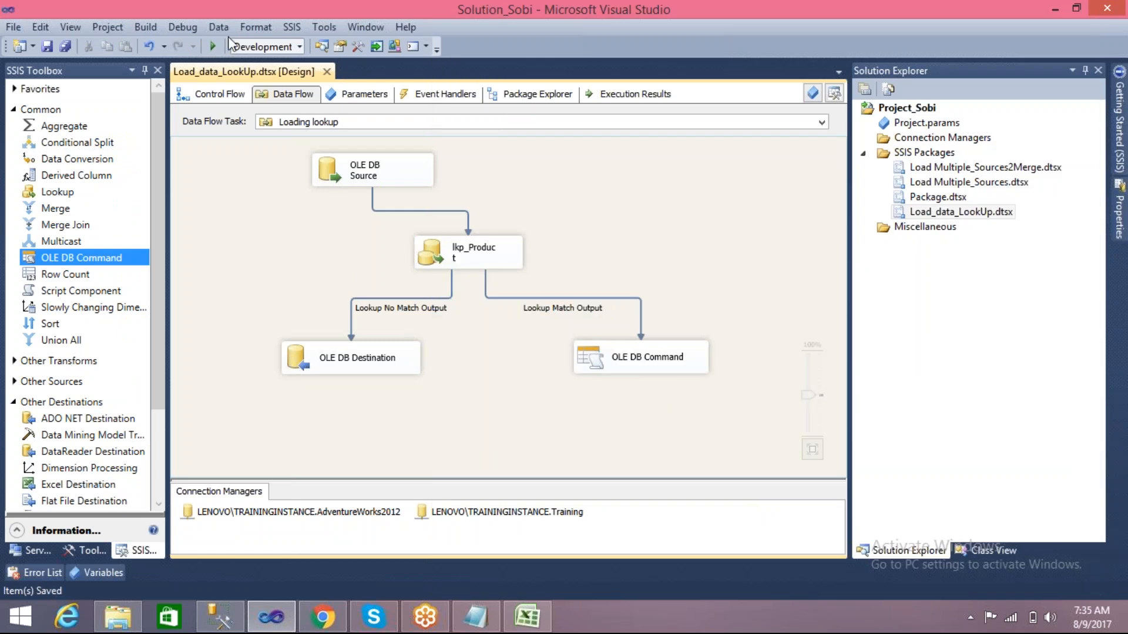
pyautogui.click(211, 44)
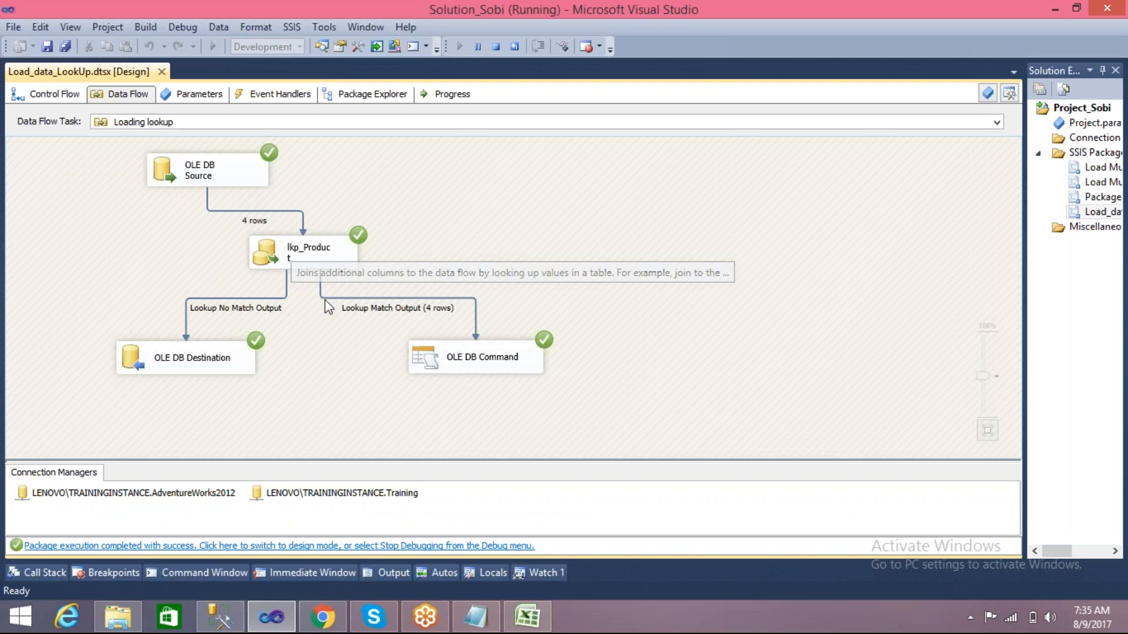
pyautogui.click(445, 369)
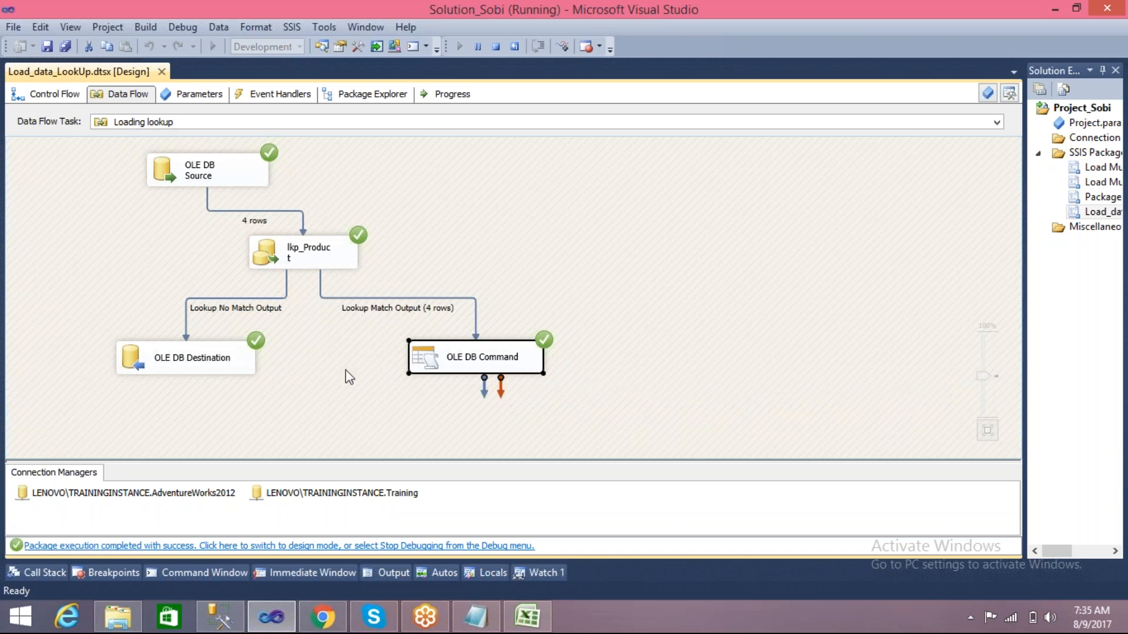
# - Switch to SQL Server Management Studio and comment out the parameterised update statement for Product_9aug_Tgt
pyautogui.click(225, 627)
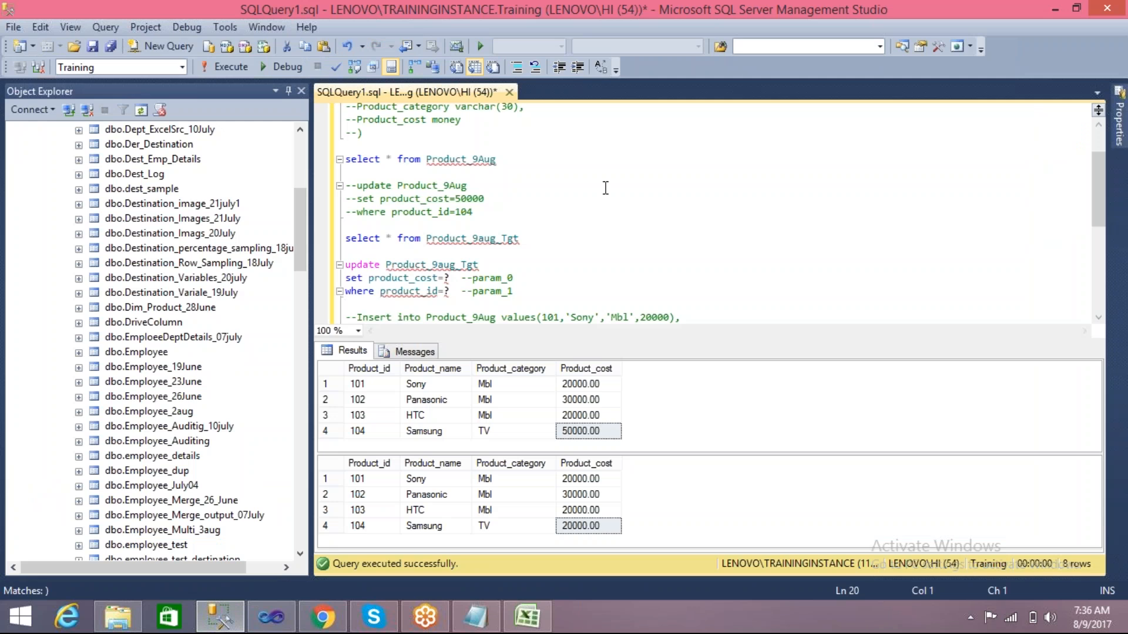
pyautogui.click(523, 295)
pyautogui.moveTo(523, 295); pyautogui.dragTo(346, 265)
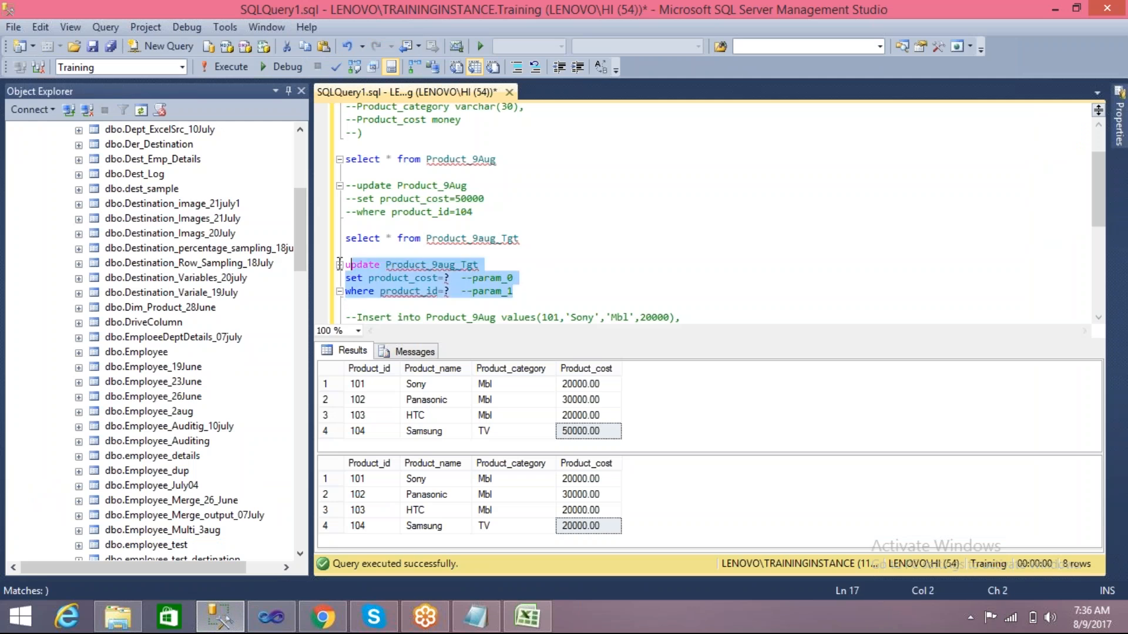
pyautogui.click(517, 67)
# - Run the select queries on Product_9Aug and Product_9aug_Tgt and compare product 104's cost in both results
pyautogui.moveTo(519, 239); pyautogui.dragTo(346, 158)
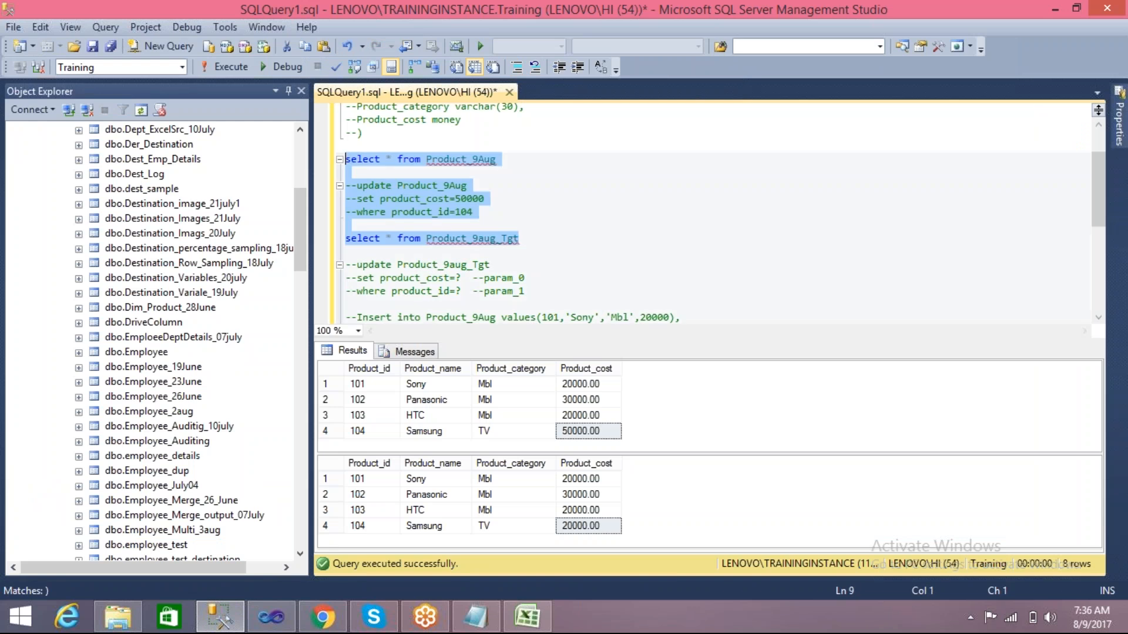
pyautogui.press('F5')
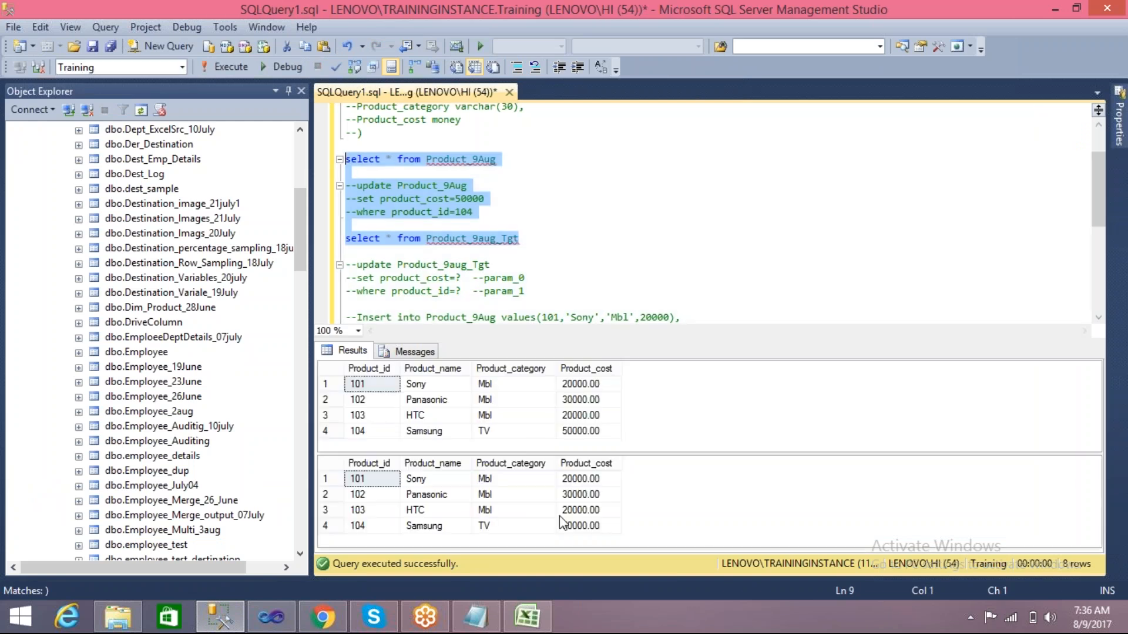
pyautogui.click(576, 526)
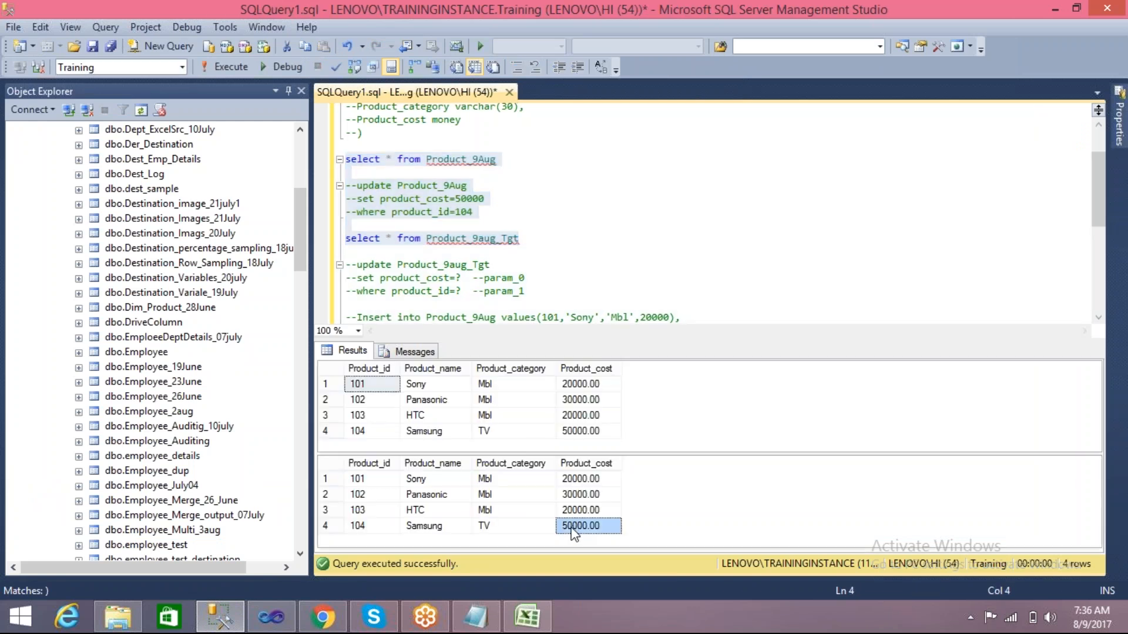
pyautogui.click(577, 437)
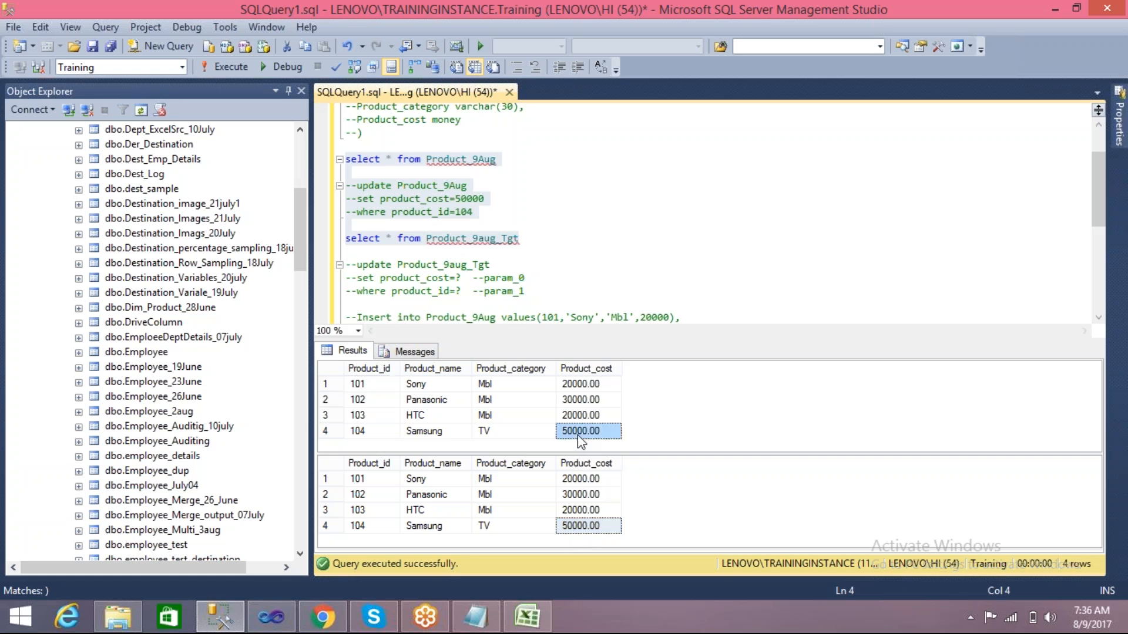
# - Review the commented update statements together with the source and target query results
pyautogui.click(442, 276)
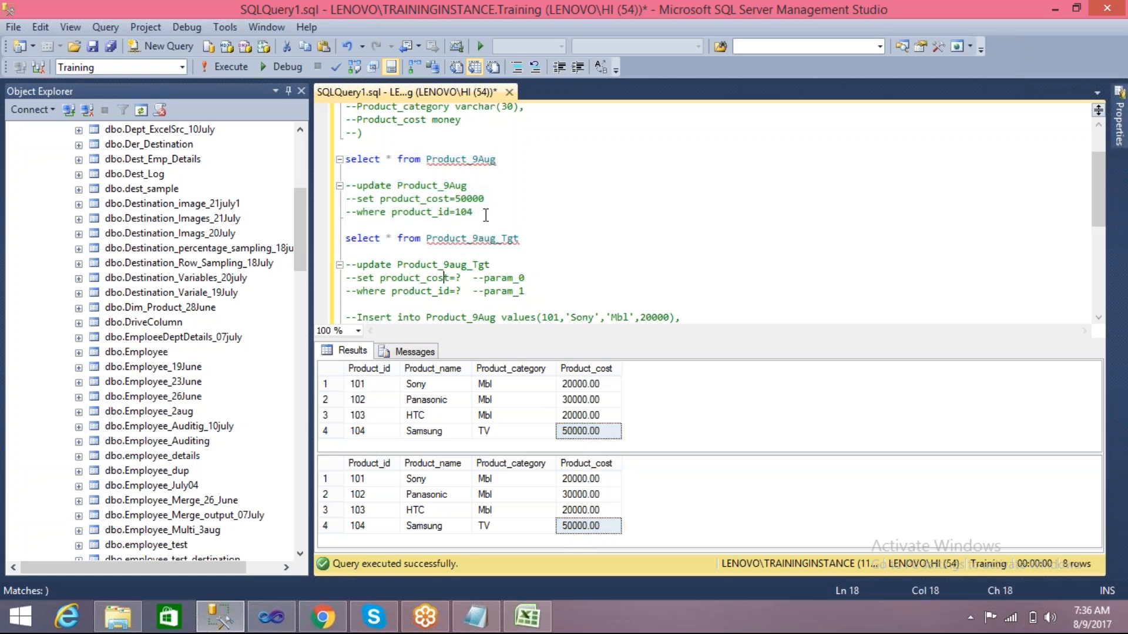
pyautogui.click(726, 306)
pyautogui.press('Down')
pyautogui.press('Down')
pyautogui.press('Down')
pyautogui.press('Down')
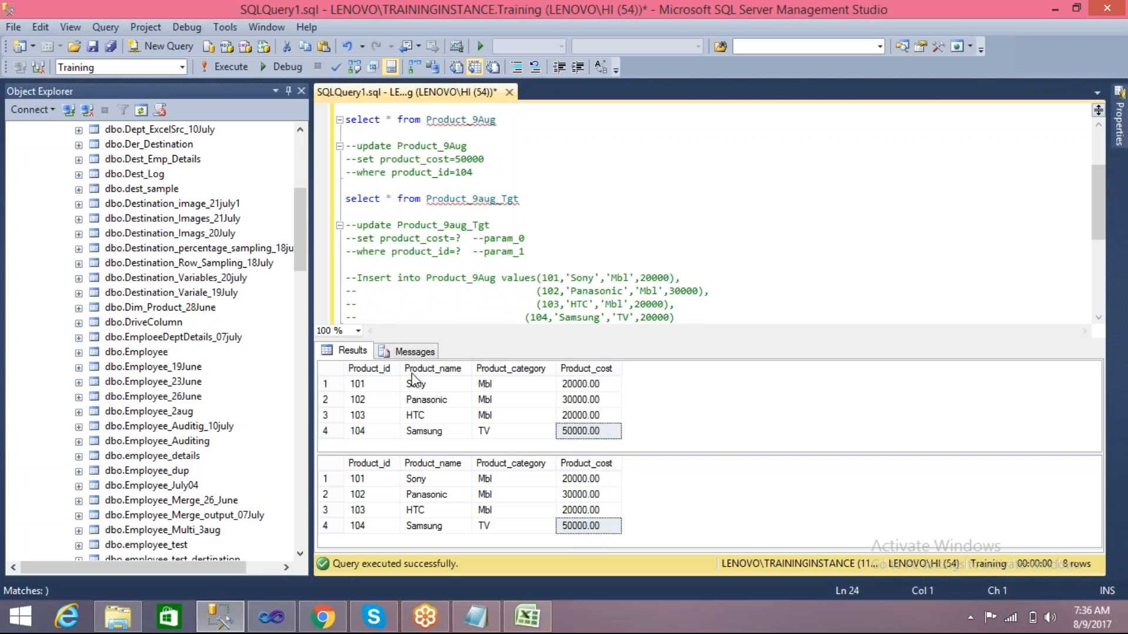
pyautogui.click(364, 386)
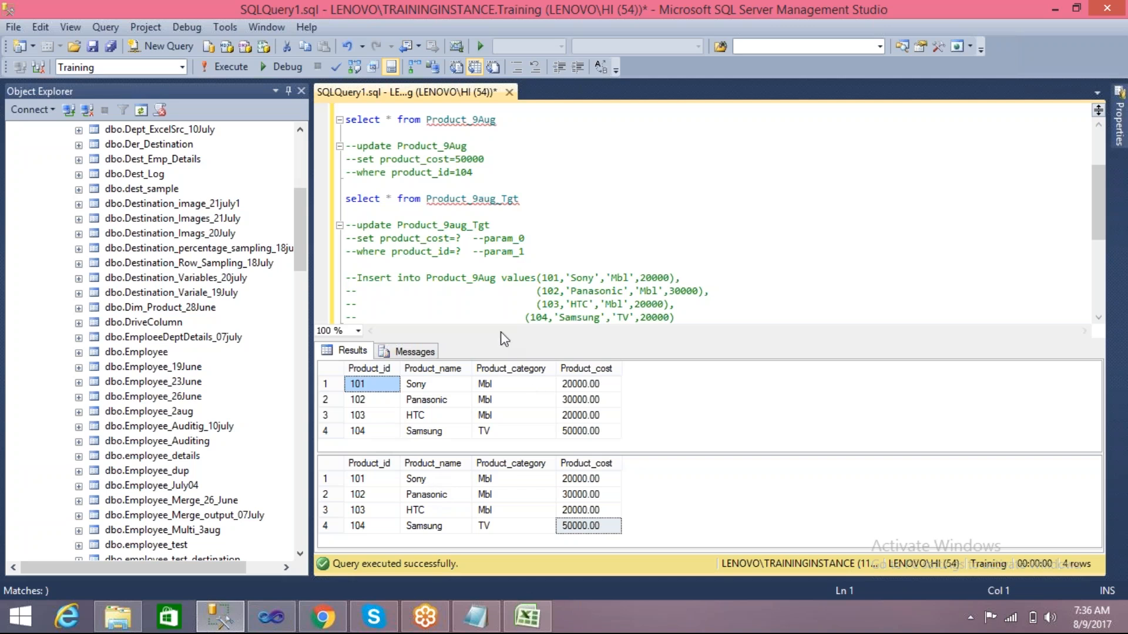
pyautogui.click(479, 172)
pyautogui.moveTo(480, 172); pyautogui.dragTo(344, 146)
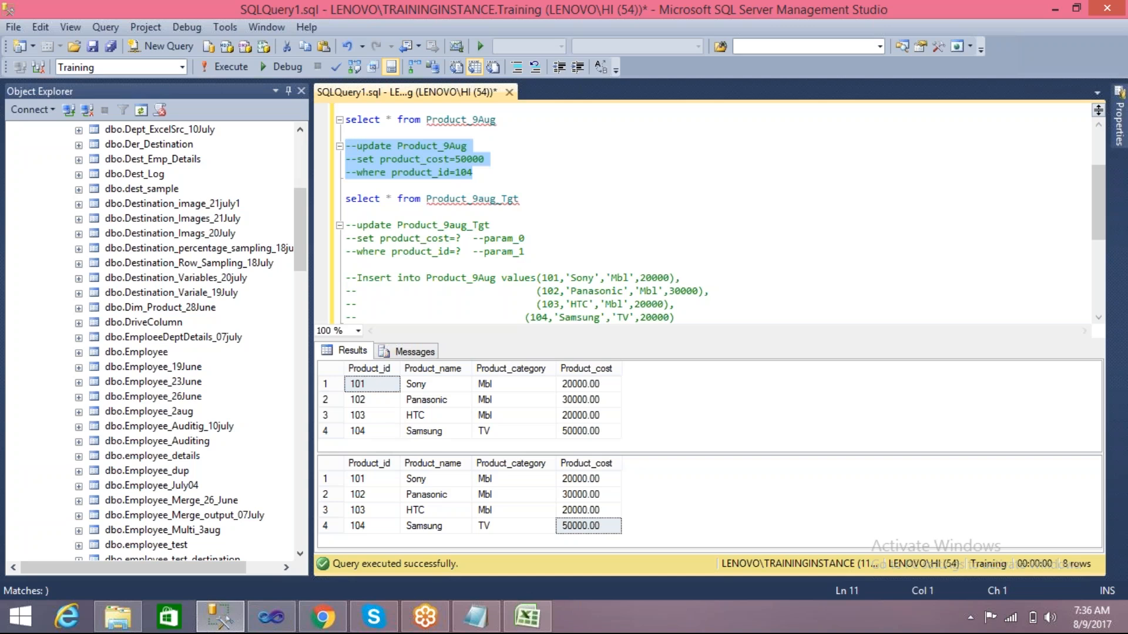
pyautogui.click(382, 160)
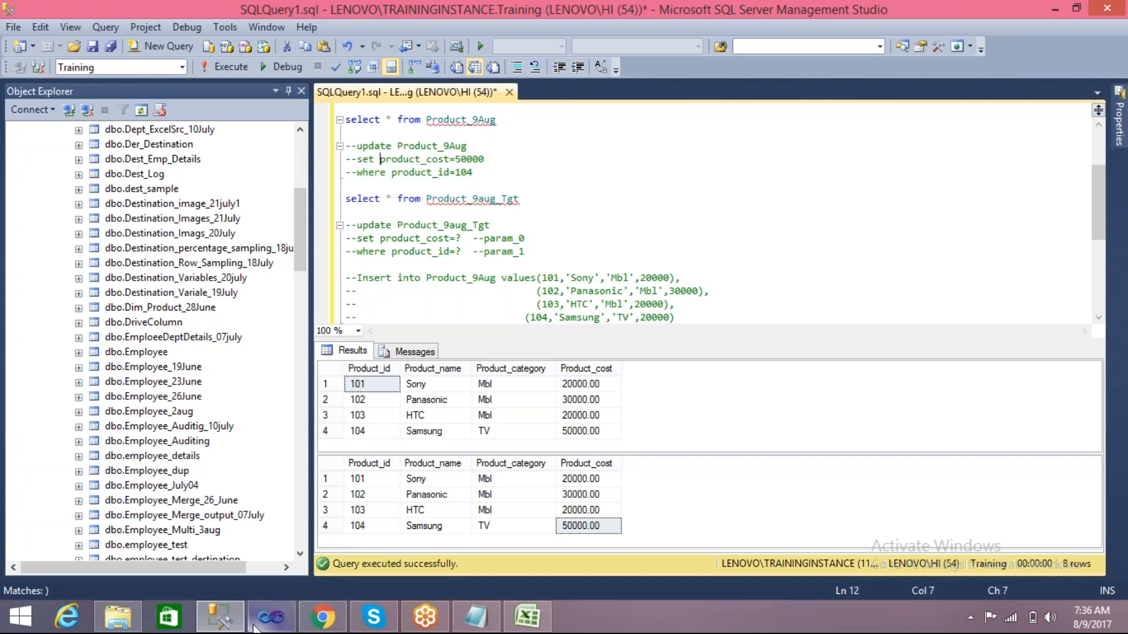
# - Copy the first row of the commented Product_9Aug insert as an active statement below the Product_9aug_Tgt select query
pyautogui.click(537, 200)
pyautogui.press('Return')
pyautogui.press('Return')
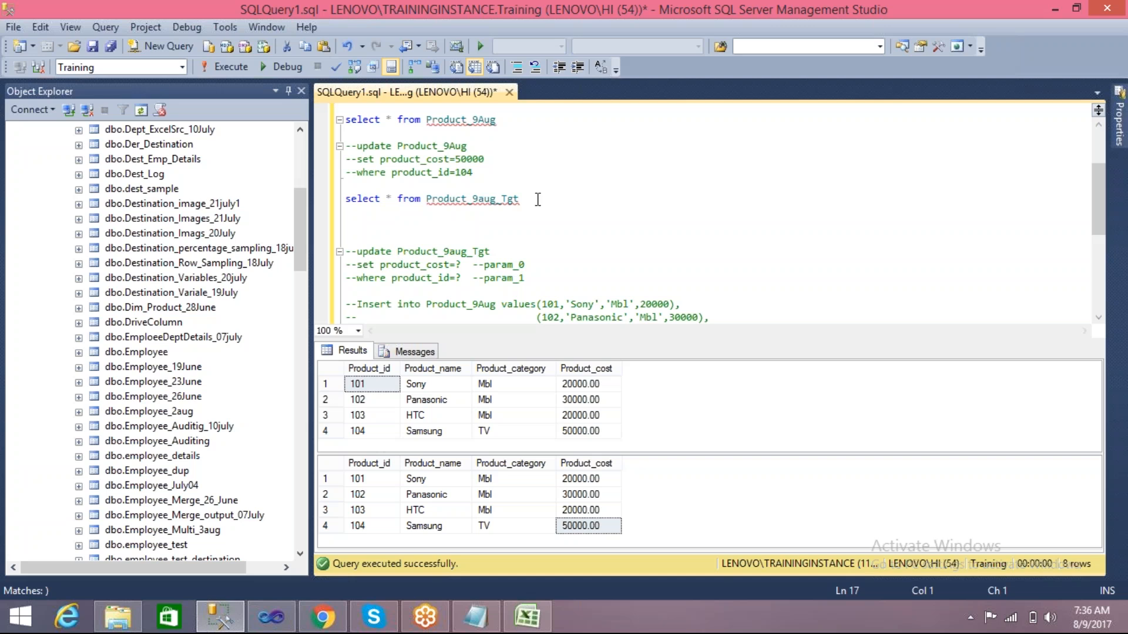
pyautogui.moveTo(356, 304); pyautogui.dragTo(678, 304)
pyautogui.hotkey('ctrl', 'c')
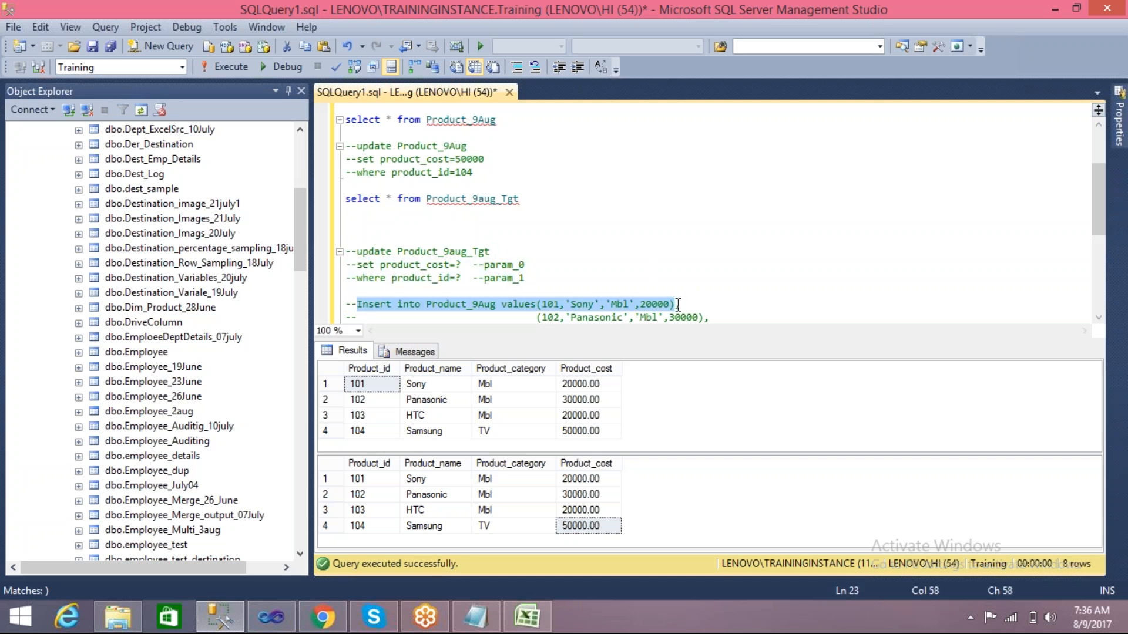
pyautogui.click(412, 232)
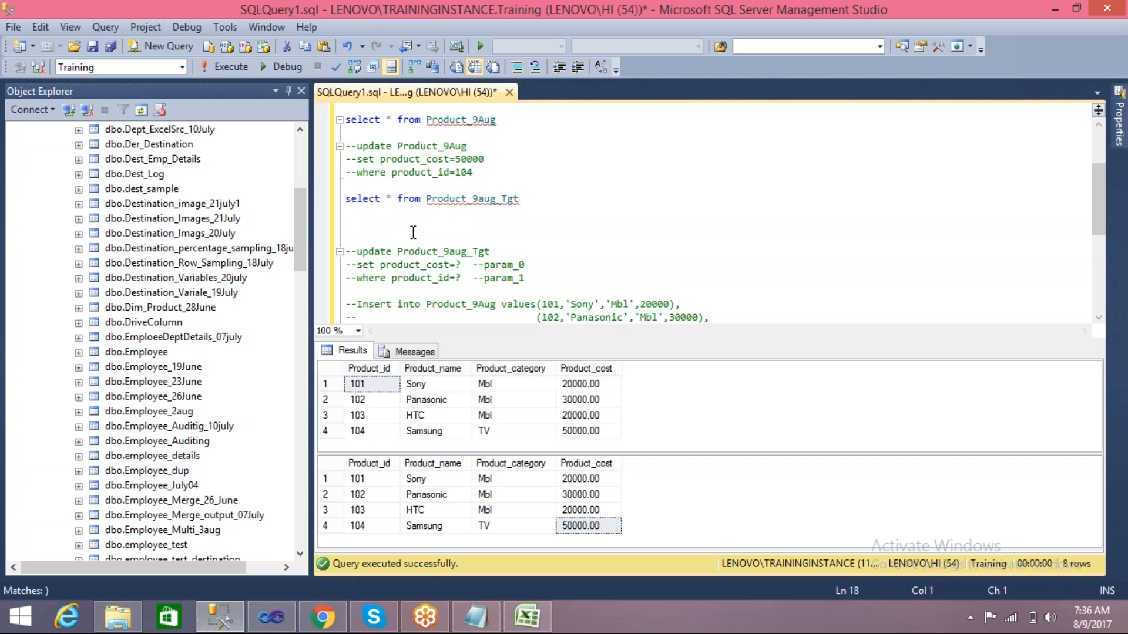
pyautogui.hotkey('ctrl', 'v')
pyautogui.press('Return')
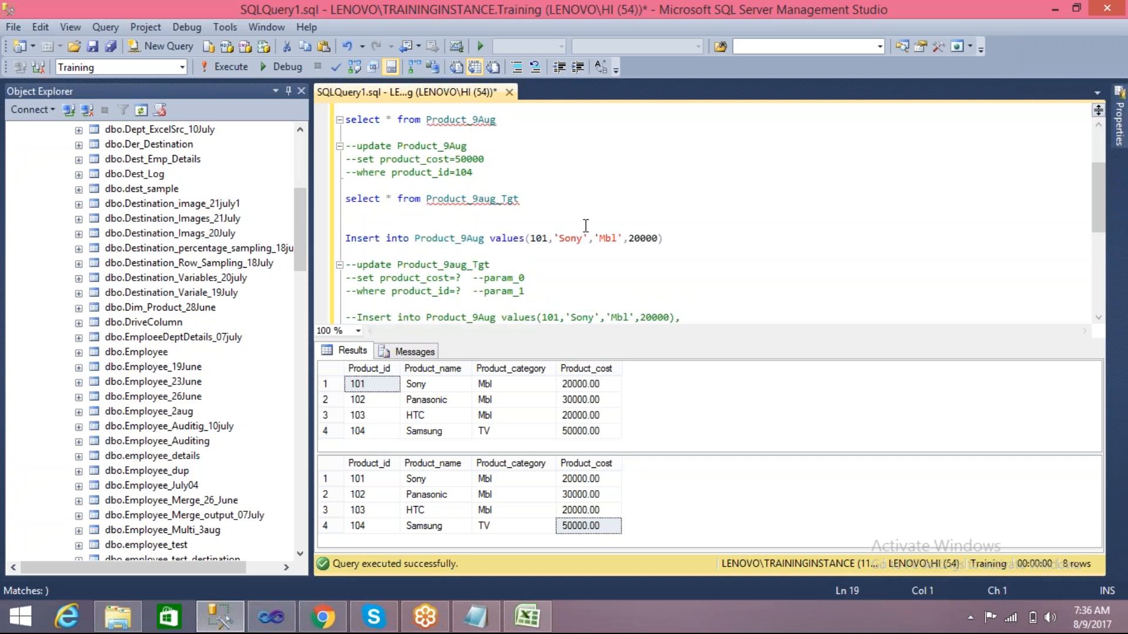
# - Change the copied insert statement's values to product id 106, name 'IPhone' and cost 70000
pyautogui.click(549, 238)
pyautogui.press('BackSpace')
pyautogui.write('6')
pyautogui.doubleClick(566, 241)
pyautogui.press('BackSpace')
pyautogui.write('I')
pyautogui.write('-Phone')
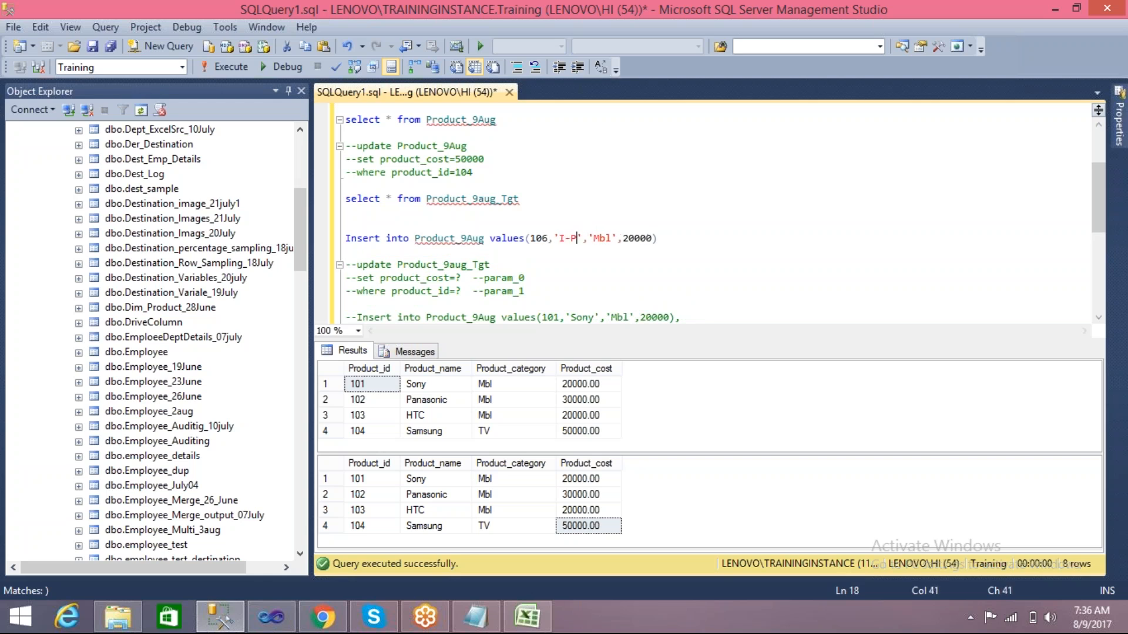
pyautogui.click(572, 243)
pyautogui.press('BackSpace')
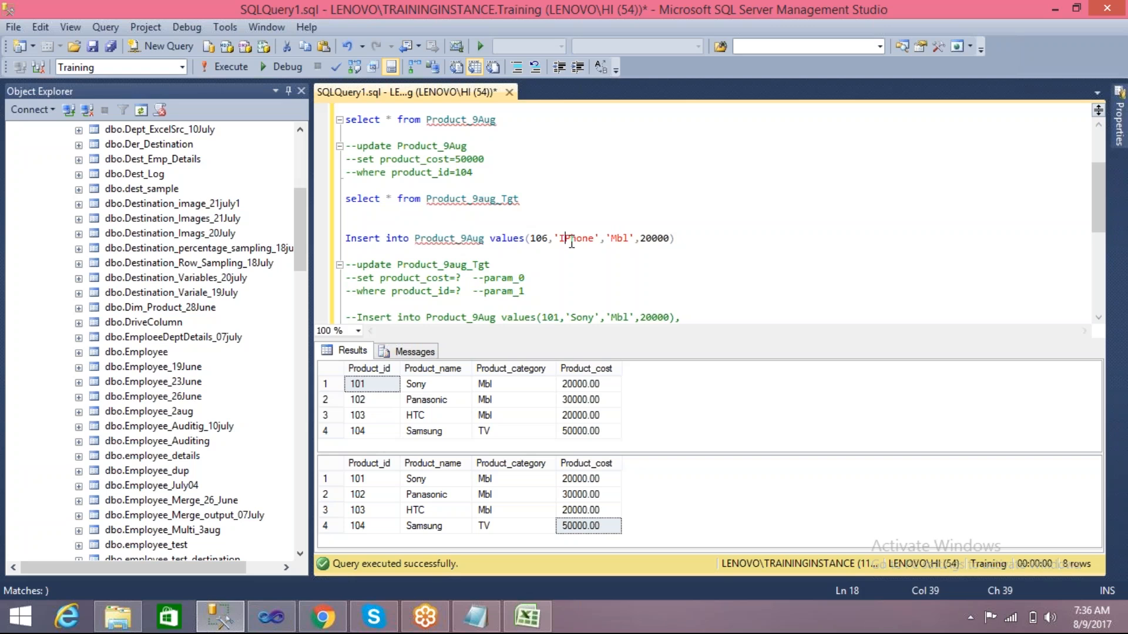
pyautogui.click(646, 241)
pyautogui.press('BackSpace')
pyautogui.write('7')
# - Execute the IPhone insert statement, then run the select query on Product_9Aug to check its rows
pyautogui.click(695, 237)
pyautogui.moveTo(695, 239); pyautogui.dragTo(342, 240)
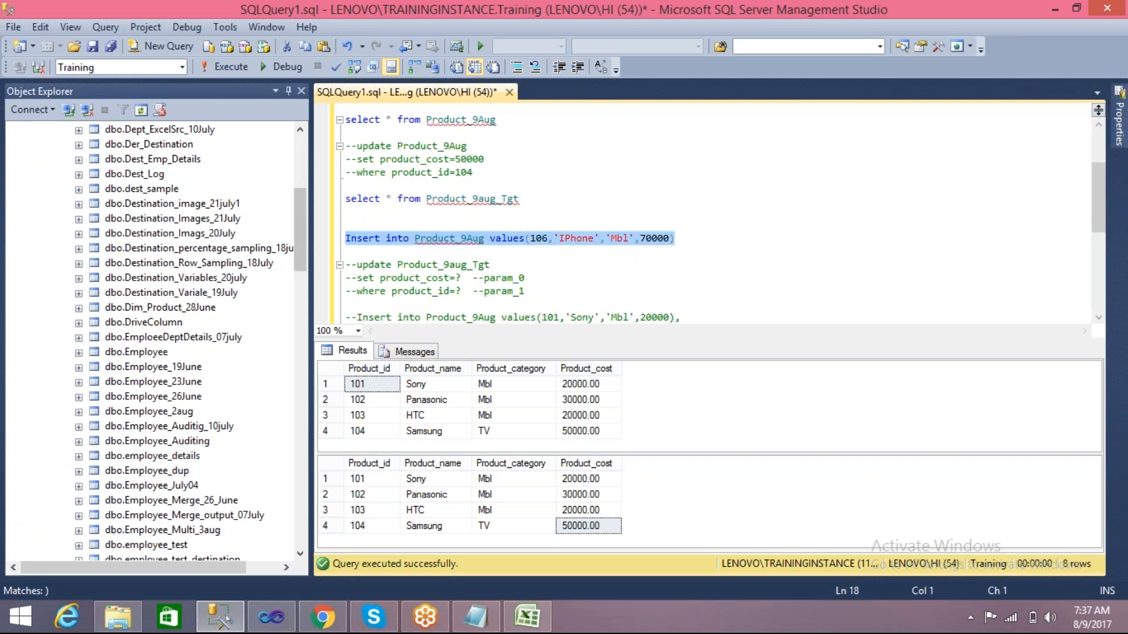
pyautogui.click(235, 73)
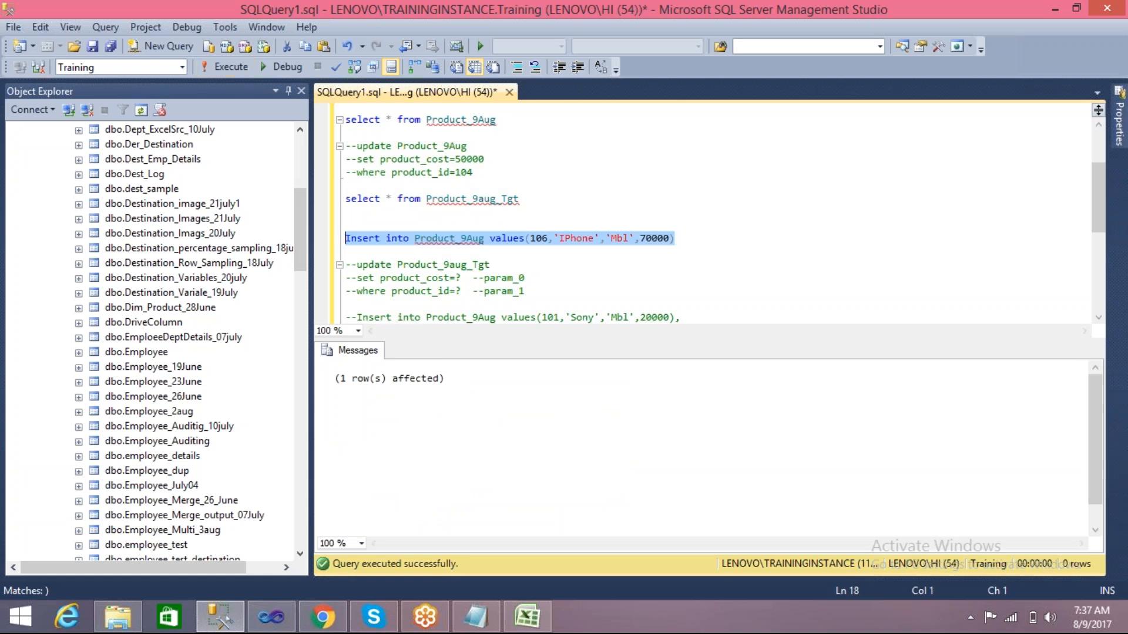
pyautogui.click(683, 239)
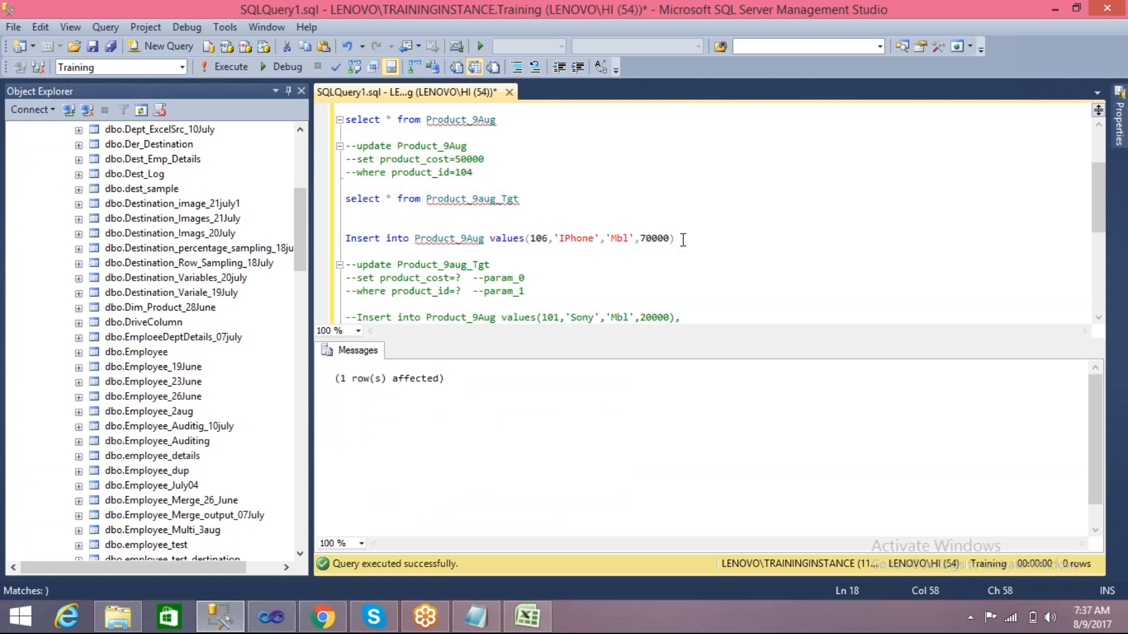
pyautogui.press('Return')
pyautogui.moveTo(505, 120); pyautogui.dragTo(333, 117)
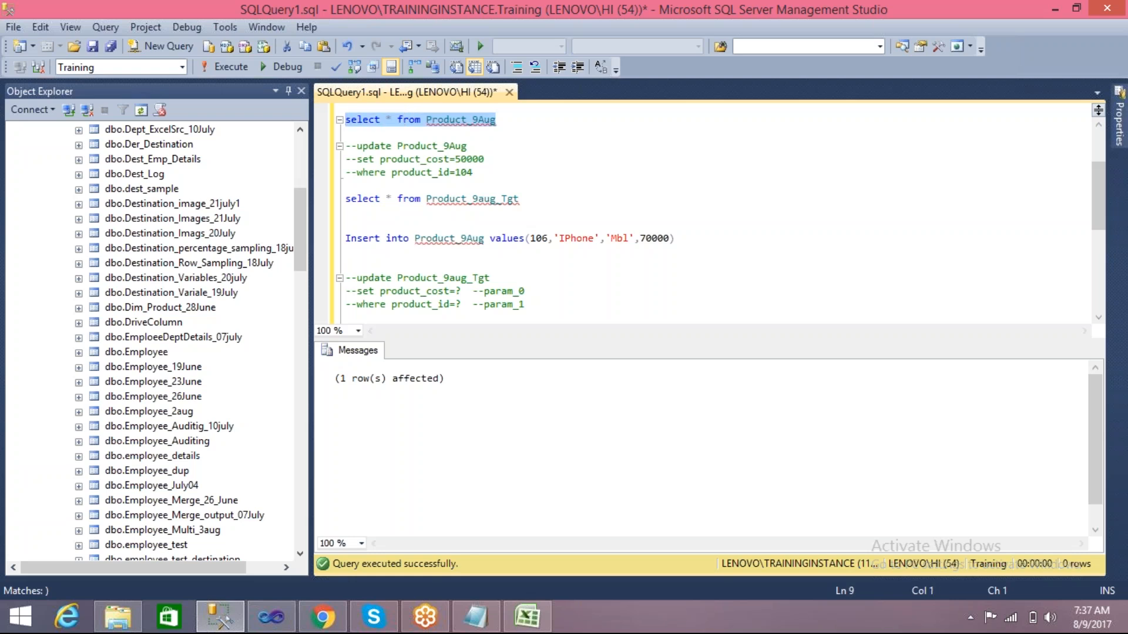
pyautogui.press('F5')
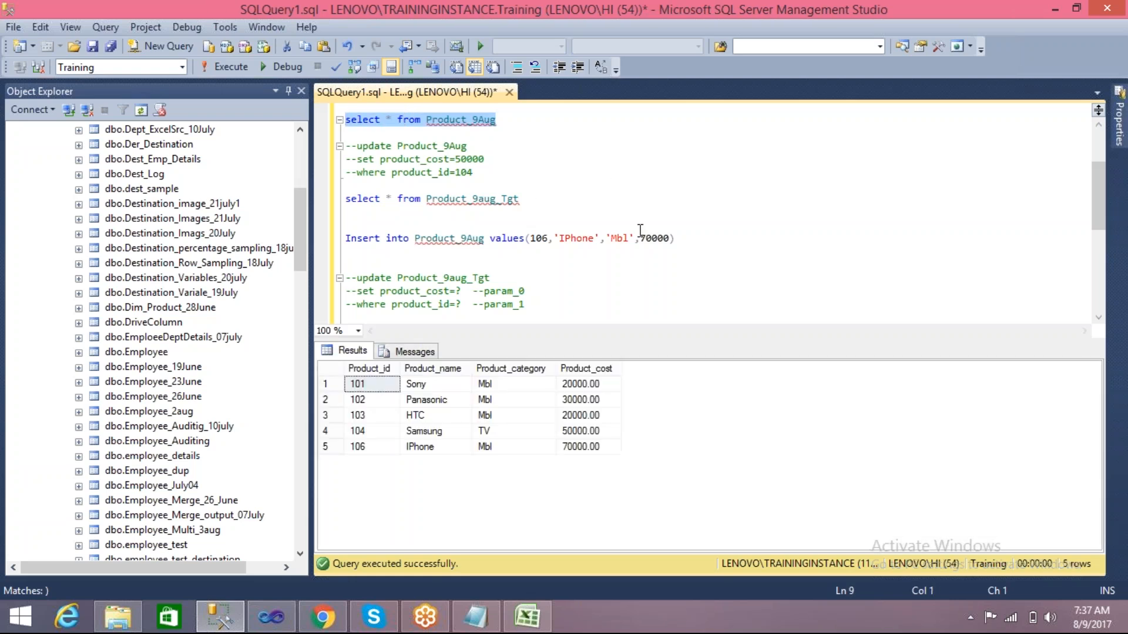
# - Uncomment the Product_9Aug update statement and make it set product_cost to 40000 where product_id is 103
pyautogui.moveTo(472, 172); pyautogui.dragTo(345, 144)
pyautogui.click(536, 67)
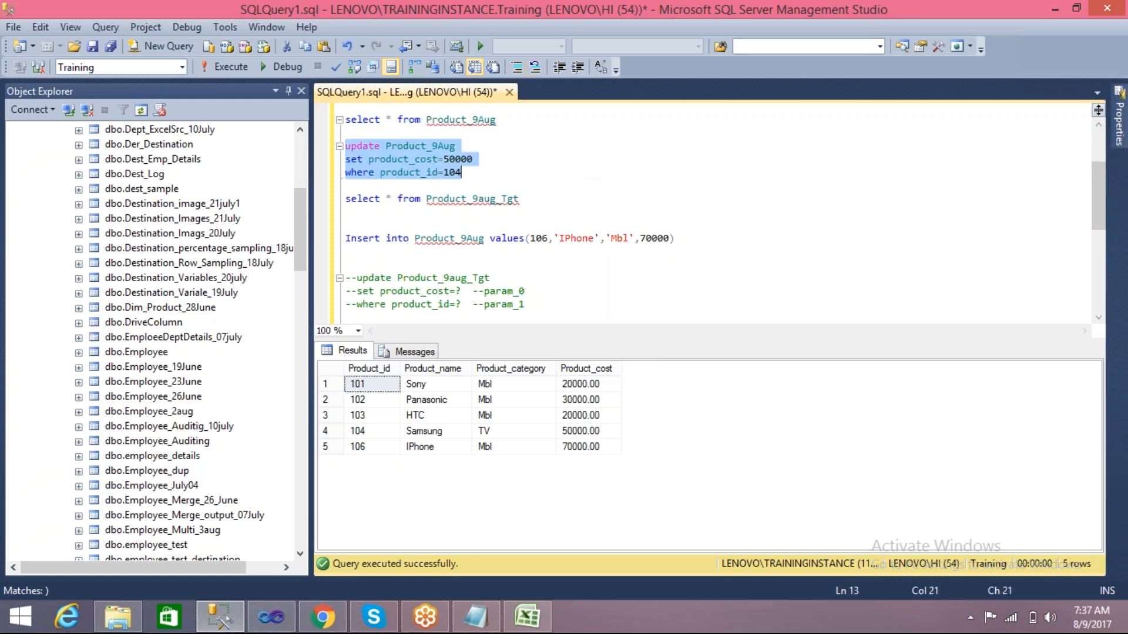
pyautogui.click(472, 172)
pyautogui.press('BackSpace')
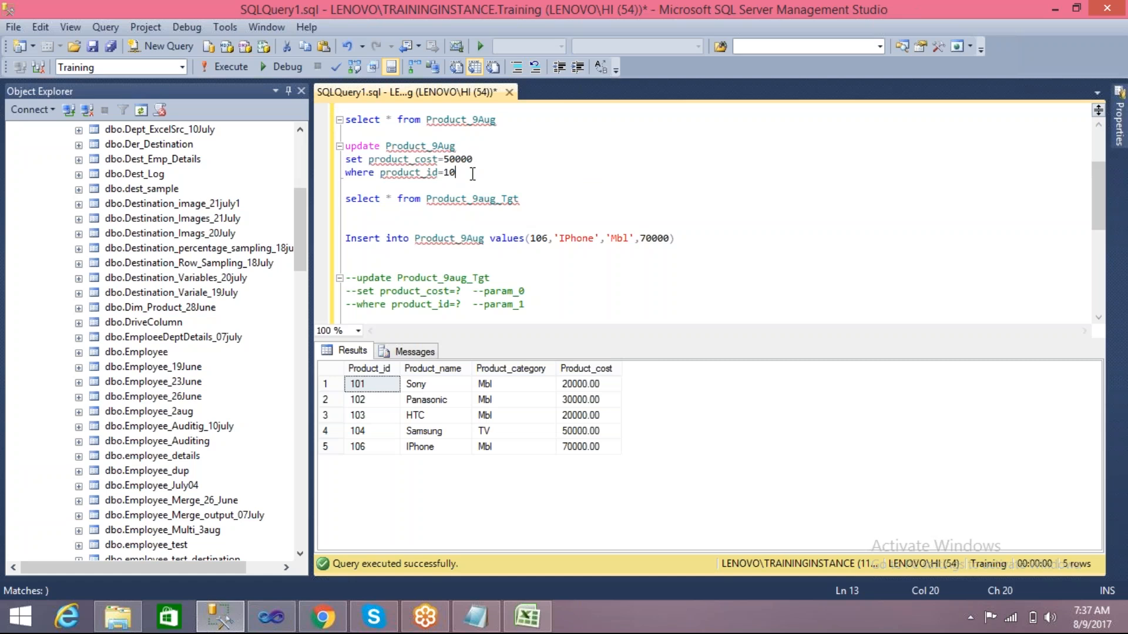
pyautogui.write('3')
pyautogui.click(451, 159)
pyautogui.press('BackSpace')
pyautogui.write('4')
# - Execute the Product_9Aug update, then query the table again and highlight the IPhone row
pyautogui.moveTo(462, 172); pyautogui.dragTo(345, 145)
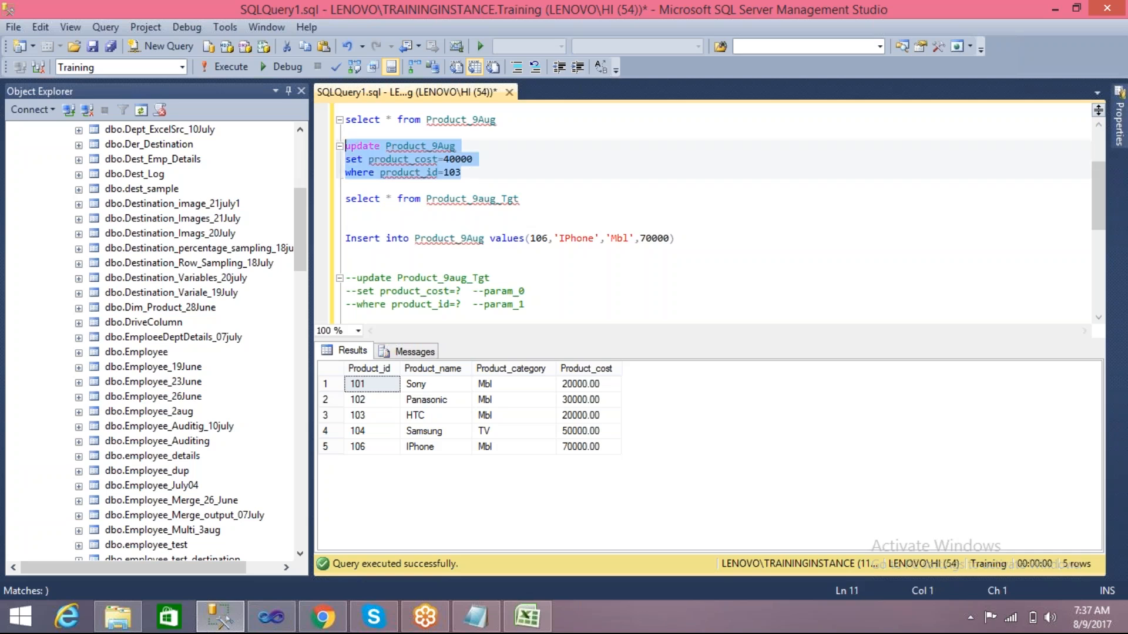
pyautogui.click(225, 67)
pyautogui.click(473, 120)
pyautogui.moveTo(502, 119); pyautogui.dragTo(298, 120)
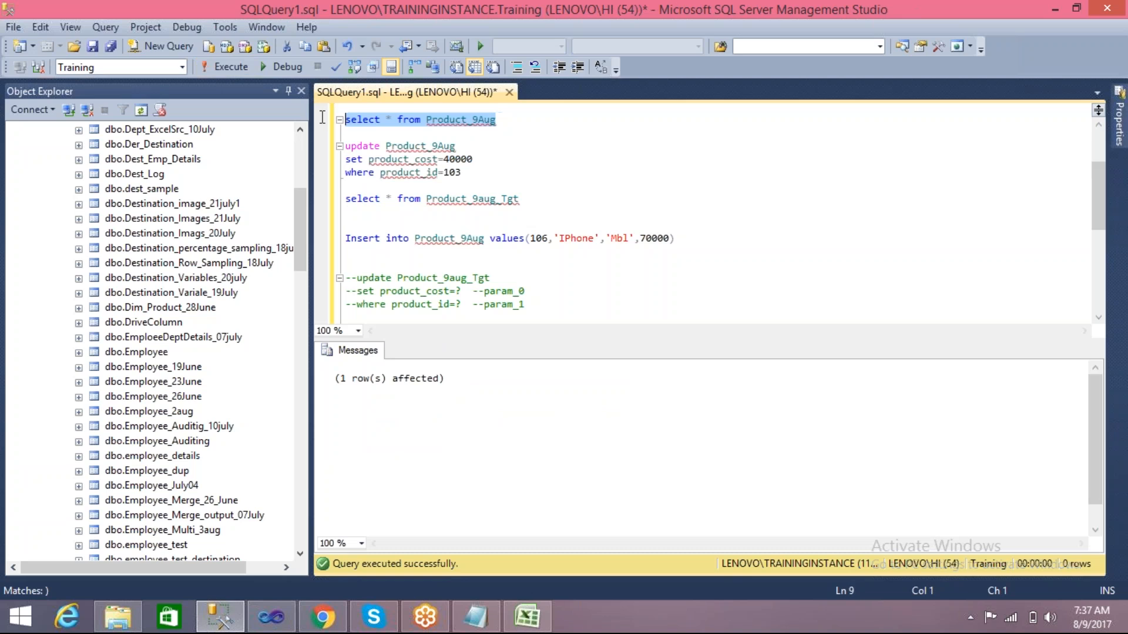
pyautogui.click(219, 68)
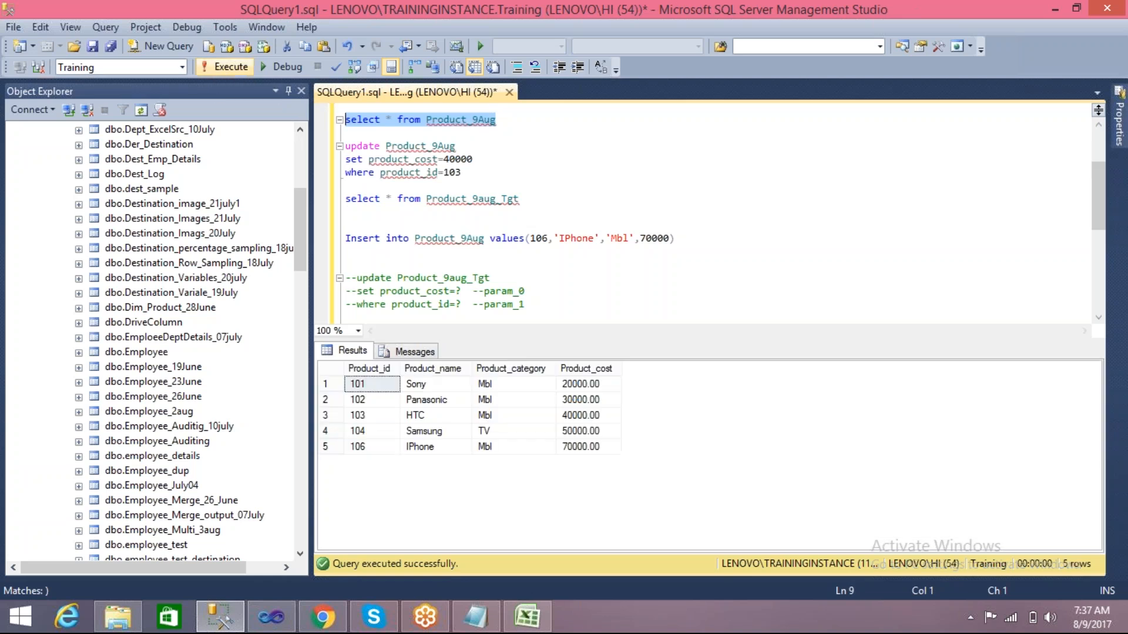
pyautogui.click(329, 446)
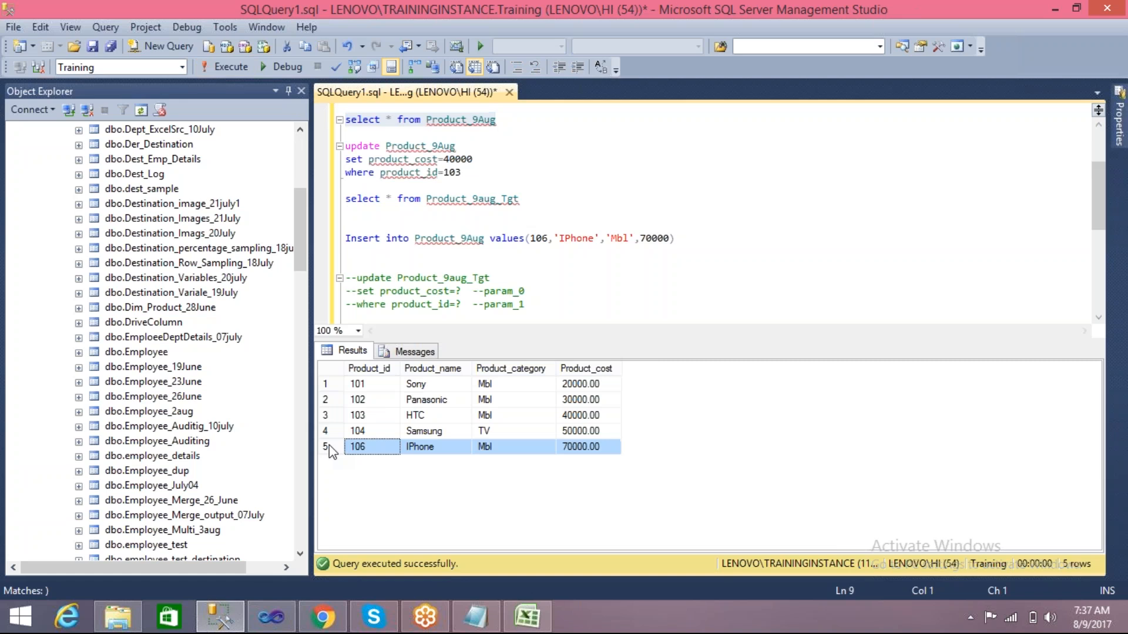
# - Highlight the HTC row in the results, then switch to Visual Studio, stop the previous package run and execute the package again
pyautogui.click(330, 415)
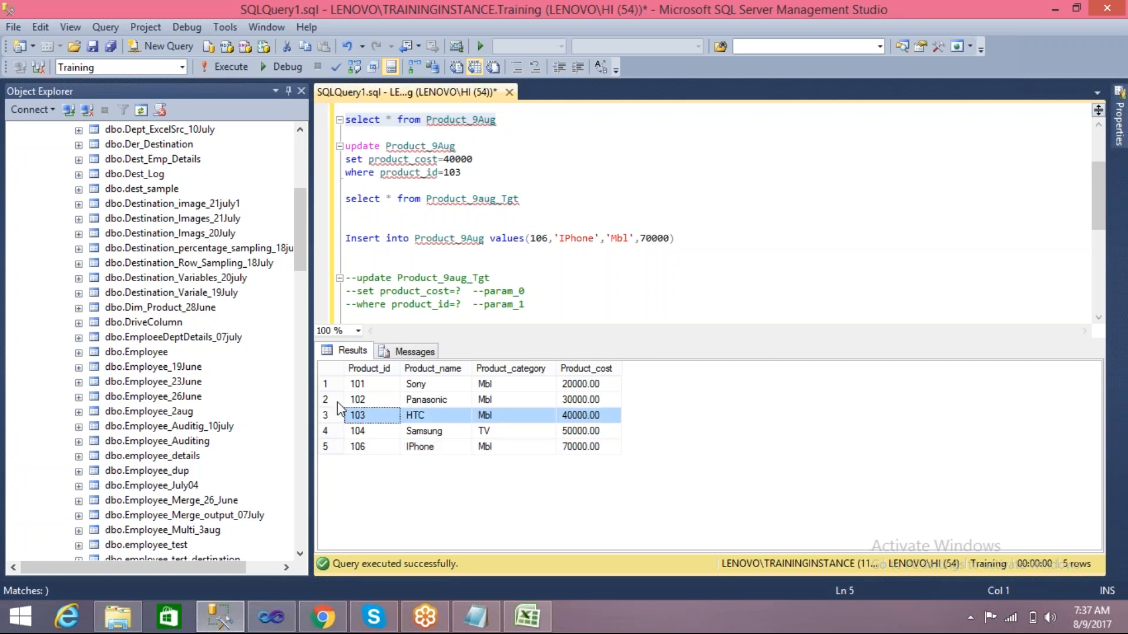
pyautogui.click(445, 240)
pyautogui.click(271, 616)
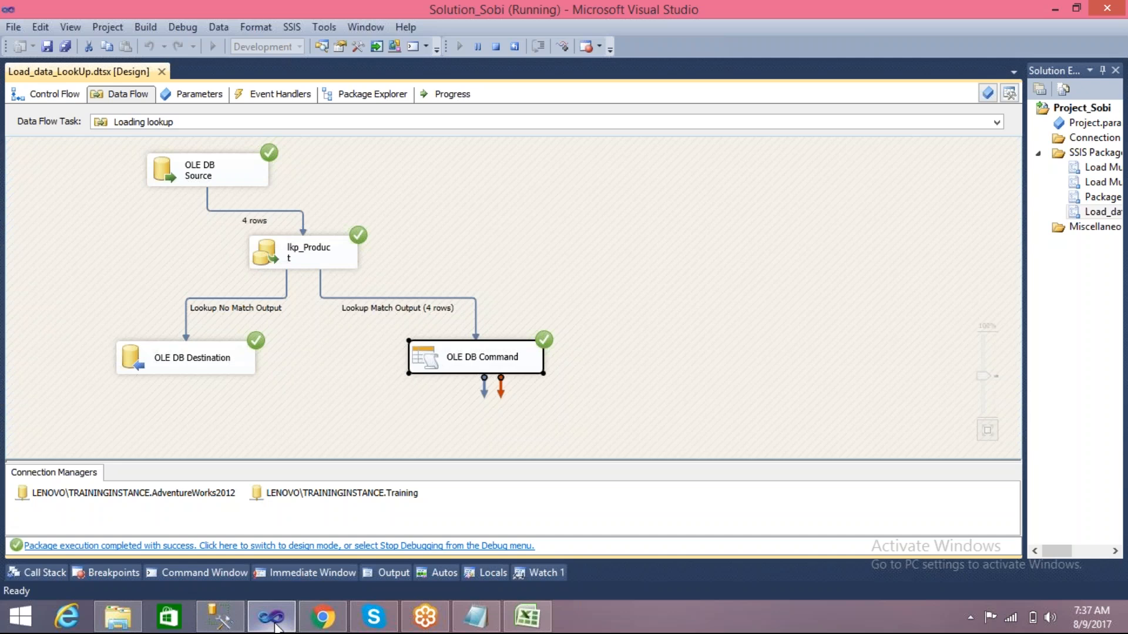
pyautogui.click(496, 46)
pyautogui.click(217, 287)
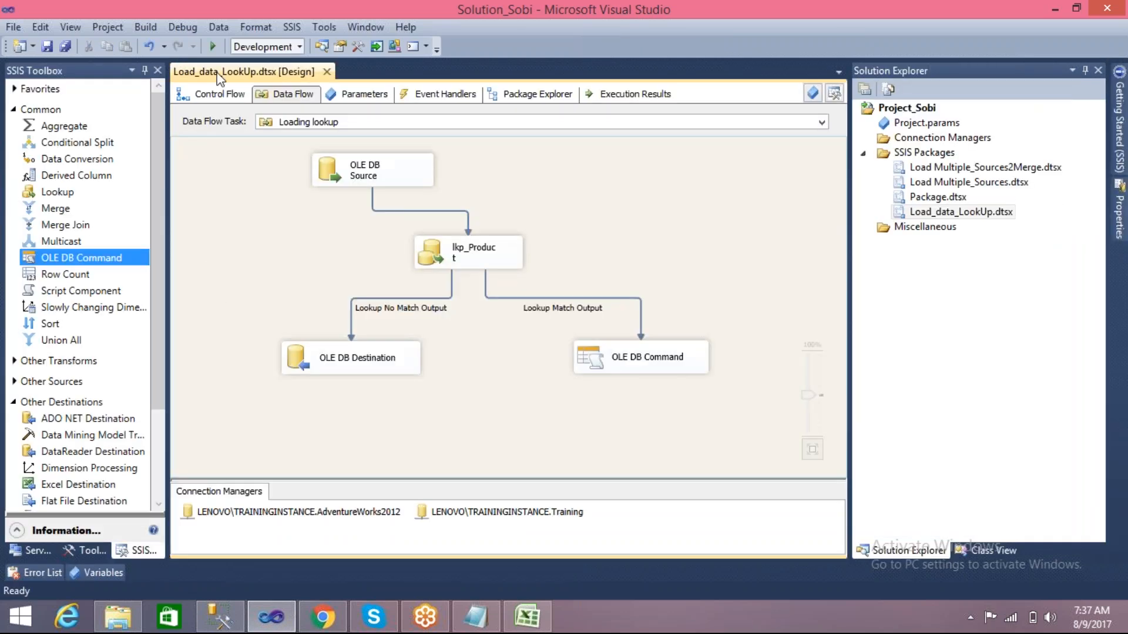
pyautogui.click(215, 51)
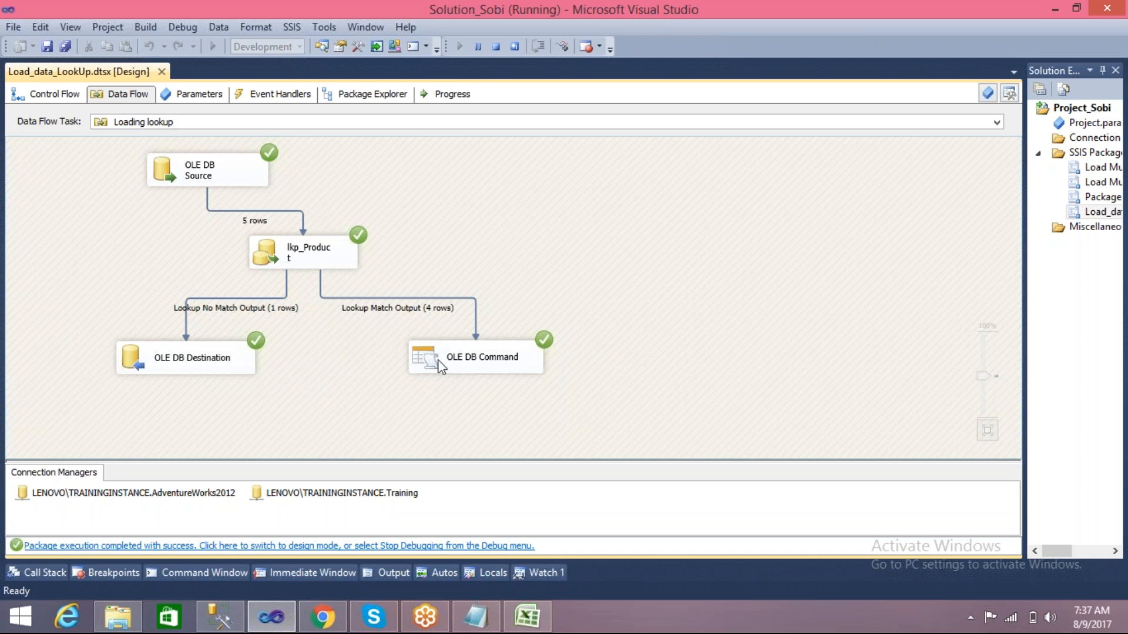
# - Switch to SQL Server Management Studio and comment out the IPhone insert statement and the Product_9Aug update statement
pyautogui.click(220, 617)
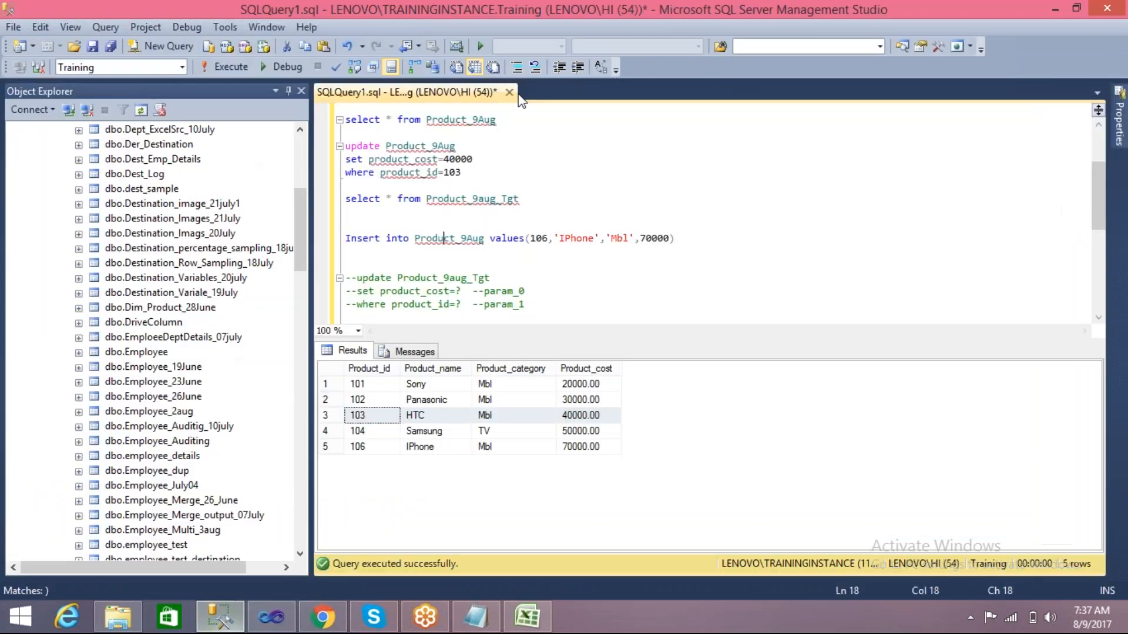
pyautogui.click(661, 241)
pyautogui.press('Home')
pyautogui.write('--')
pyautogui.click(521, 197)
pyautogui.moveTo(520, 198); pyautogui.dragTo(345, 146)
pyautogui.click(511, 70)
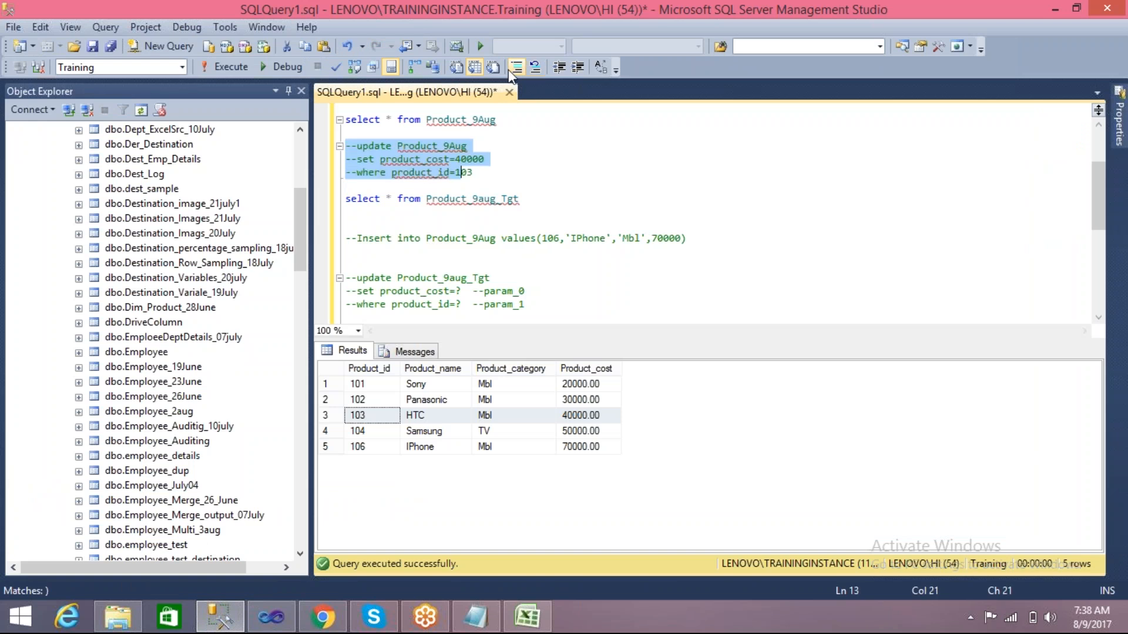
# - Run the select queries on Product_9Aug and Product_9aug_Tgt together and enlarge the result grids to compare their rows
pyautogui.moveTo(519, 199); pyautogui.dragTo(345, 122)
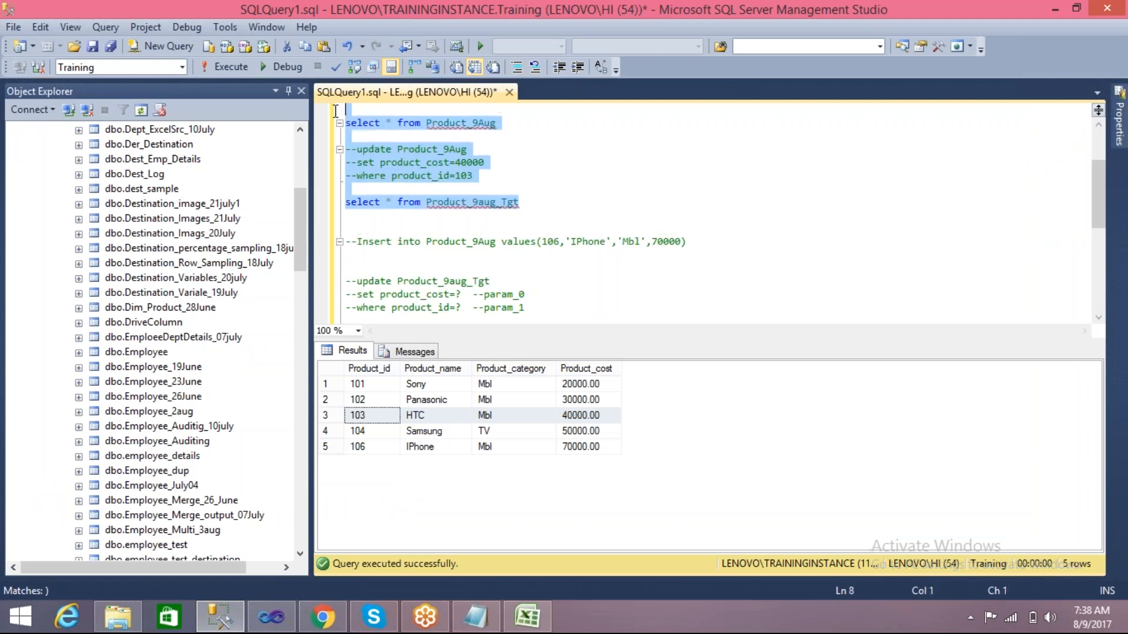
pyautogui.click(238, 73)
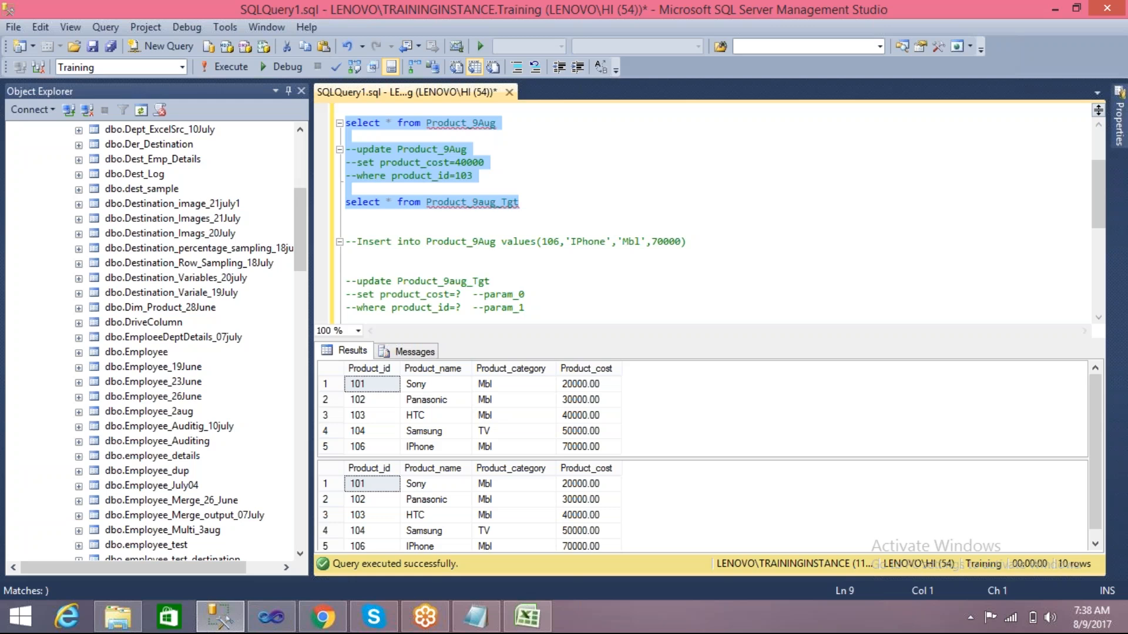
pyautogui.moveTo(447, 339); pyautogui.dragTo(439, 211)
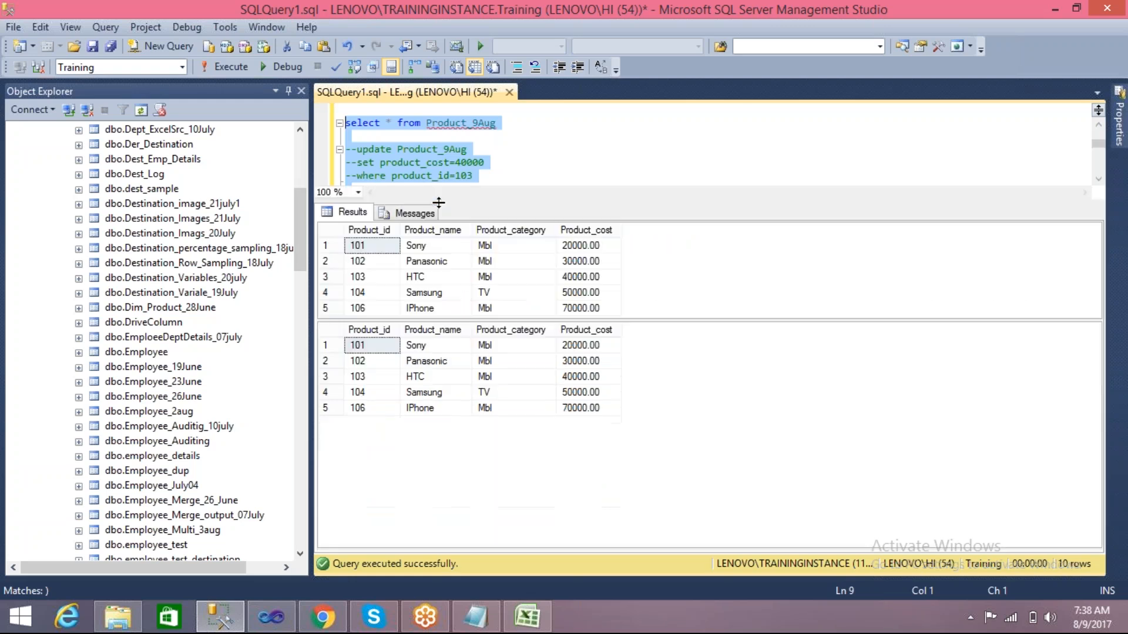
pyautogui.moveTo(395, 322); pyautogui.dragTo(395, 371)
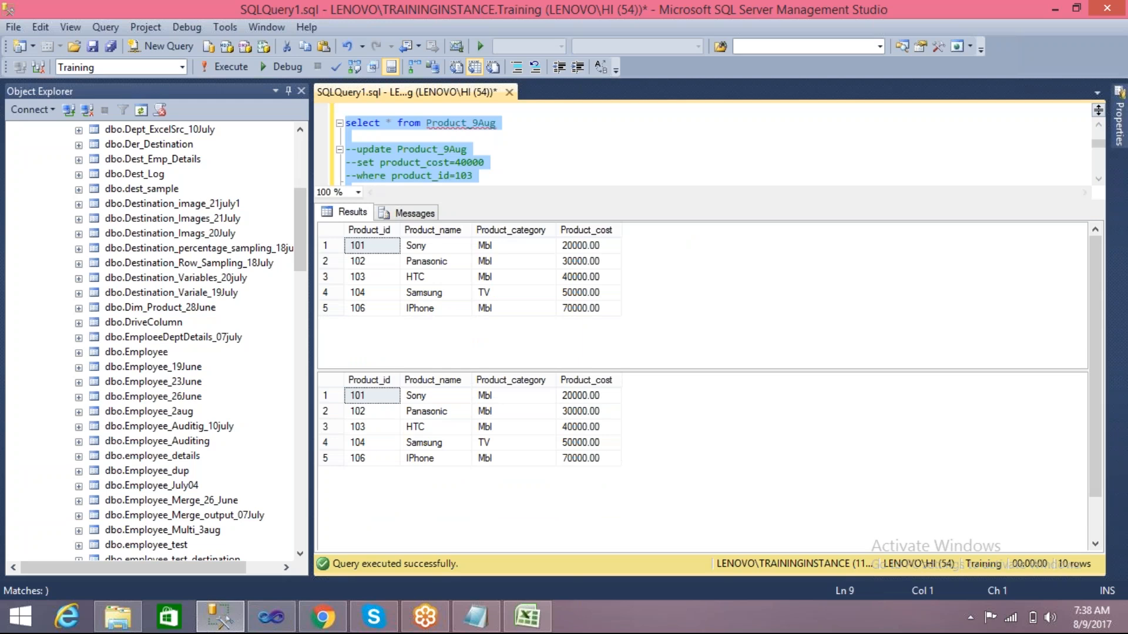
# - Switch to Visual Studio, stop the package run and review how lkp_Product handles rows with no matching entries
pyautogui.click(271, 617)
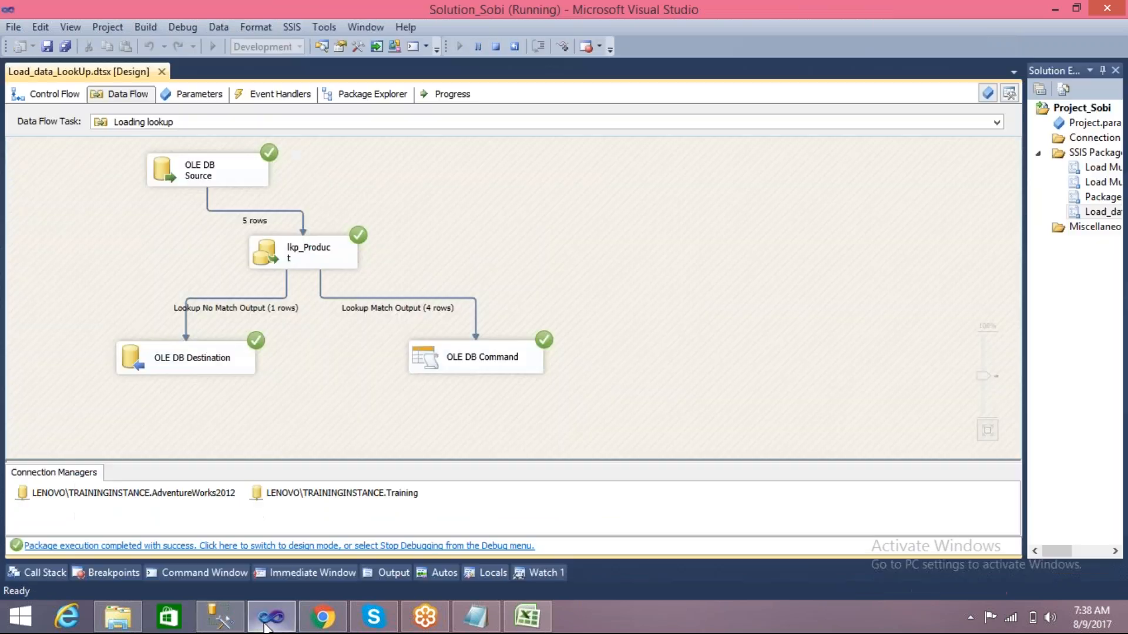
pyautogui.click(495, 47)
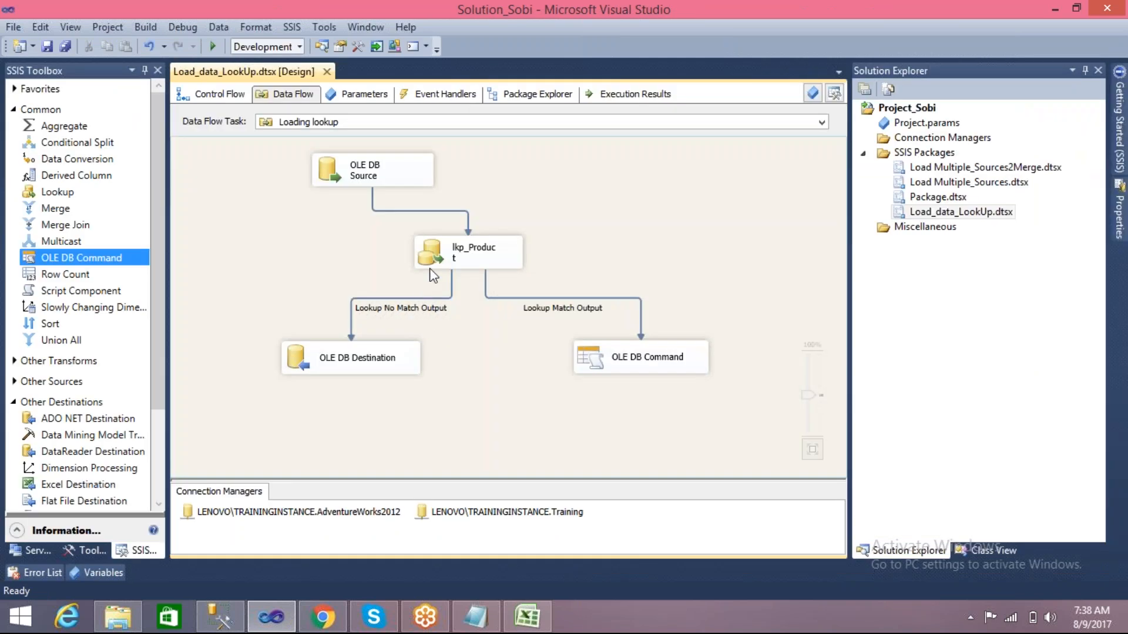
pyautogui.doubleClick(437, 267)
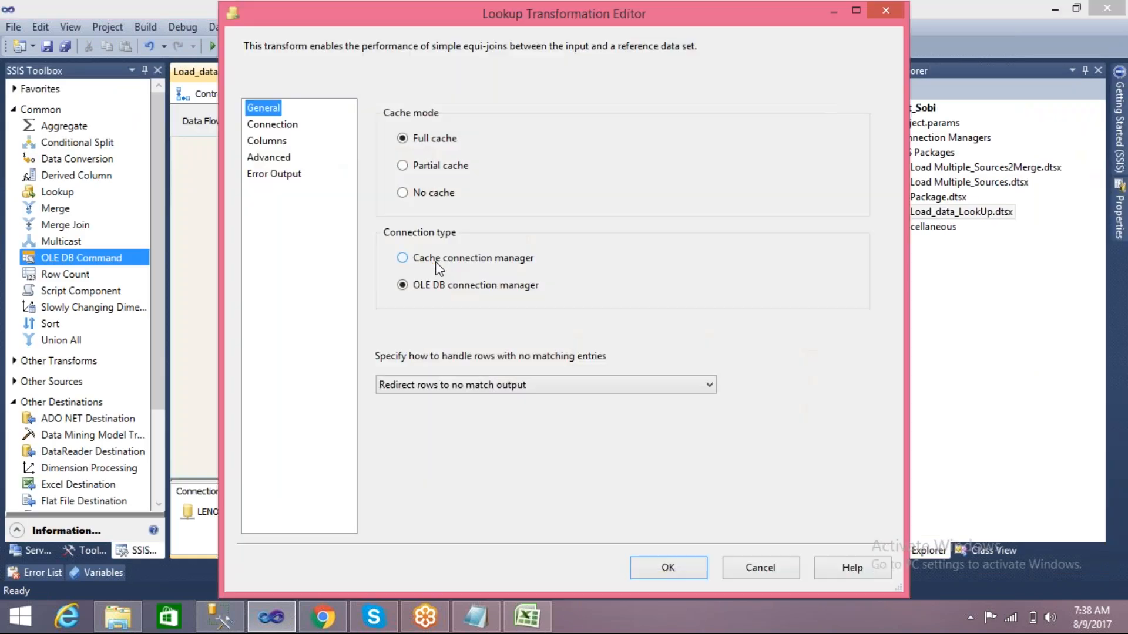
pyautogui.moveTo(535, 26); pyautogui.dragTo(687, 31)
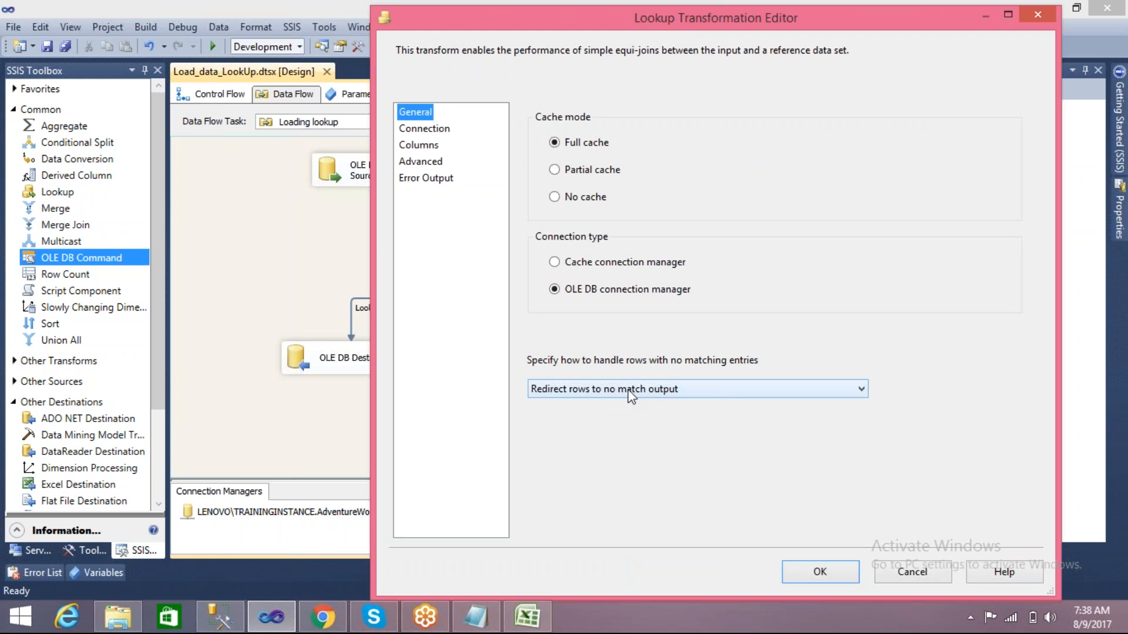
pyautogui.click(888, 575)
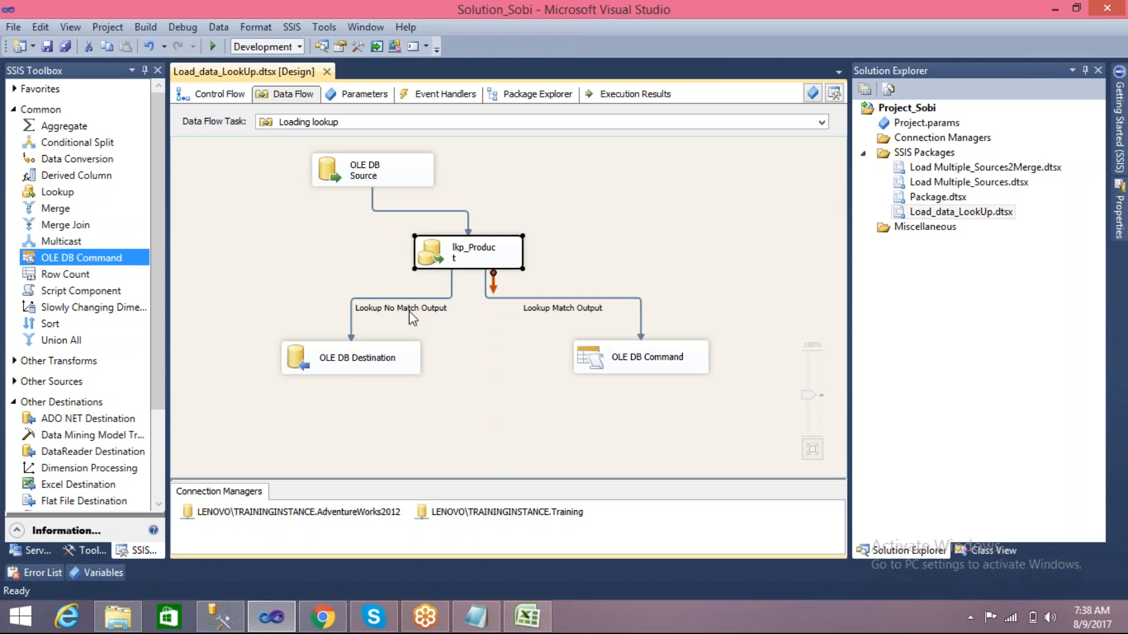
# - Set the lkp_Product lookup's handling of rows with no matching entries to Fail component
pyautogui.click(362, 361)
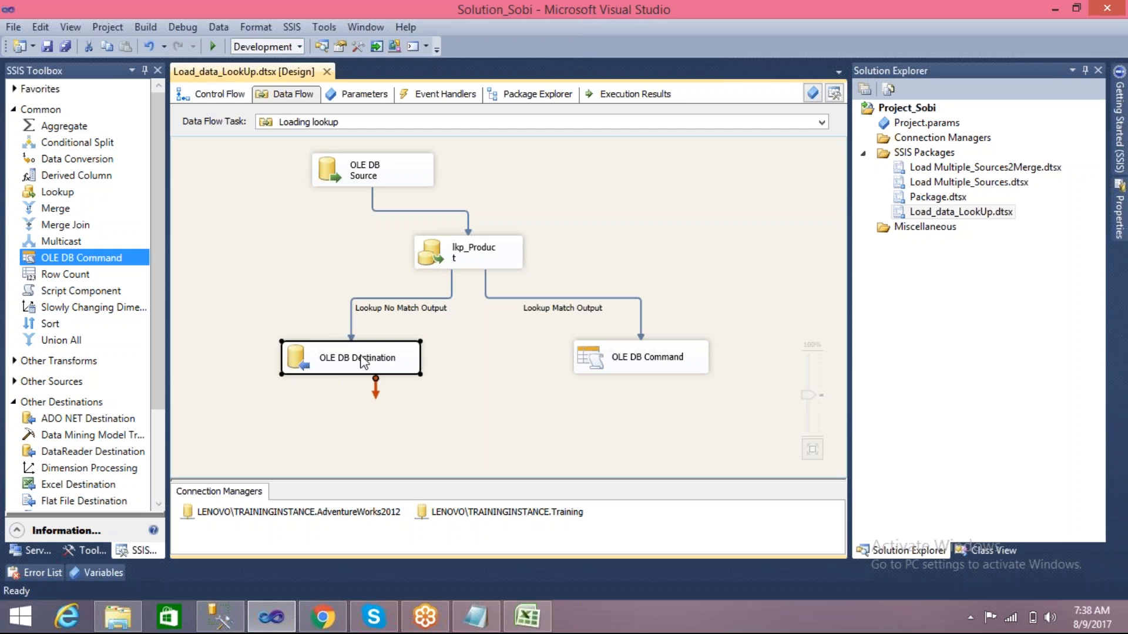
pyautogui.click(437, 251)
pyautogui.doubleClick(437, 251)
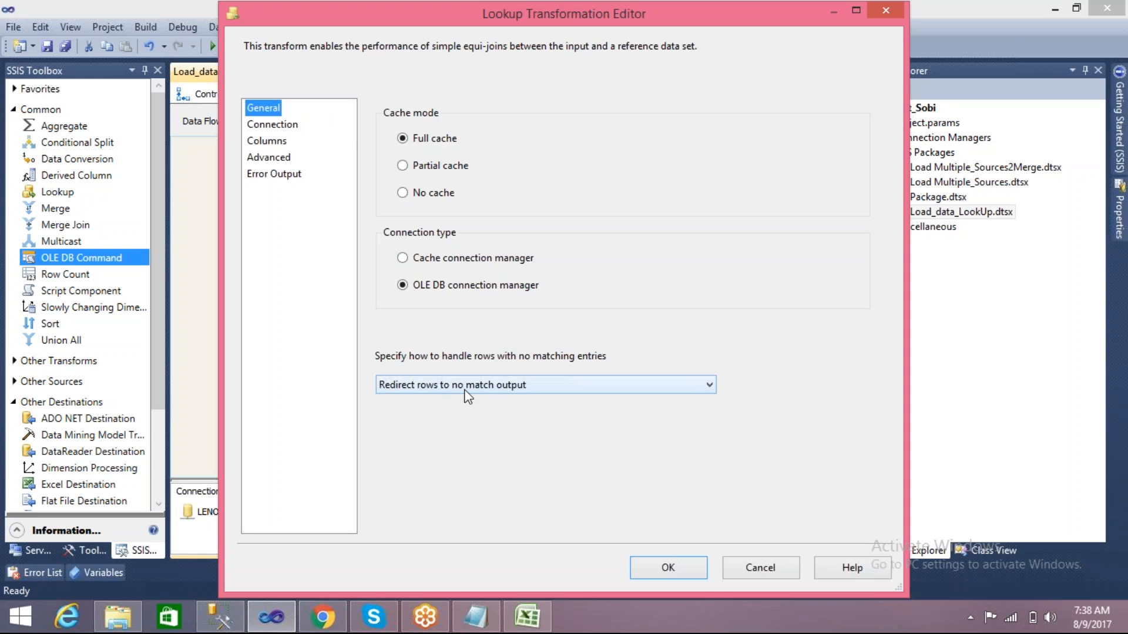
pyautogui.doubleClick(537, 15)
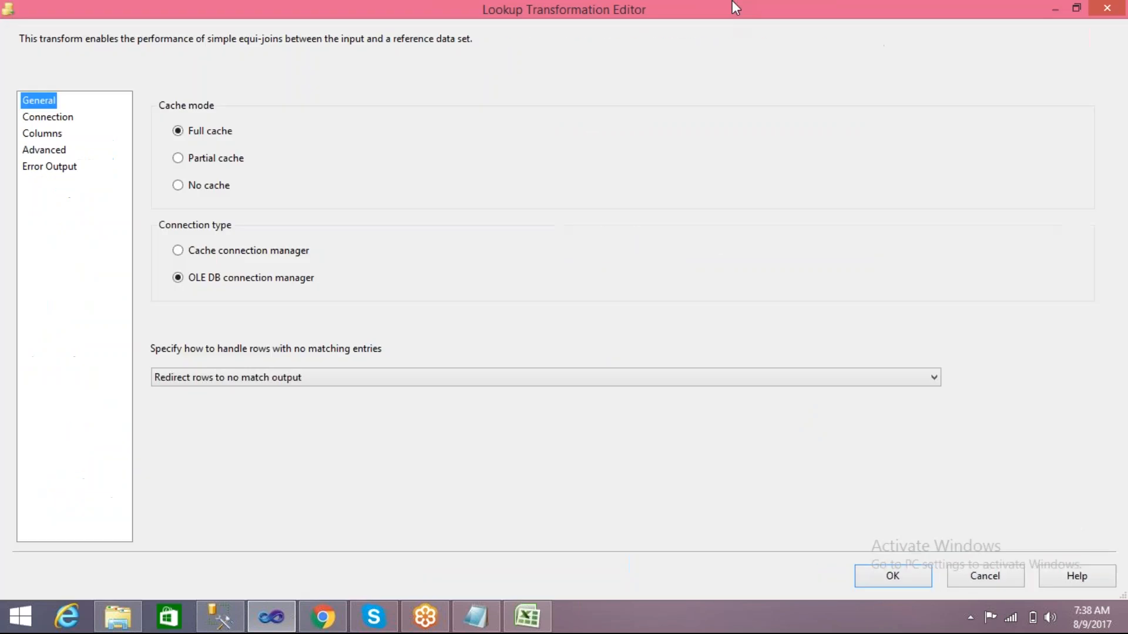
pyautogui.click(1083, 9)
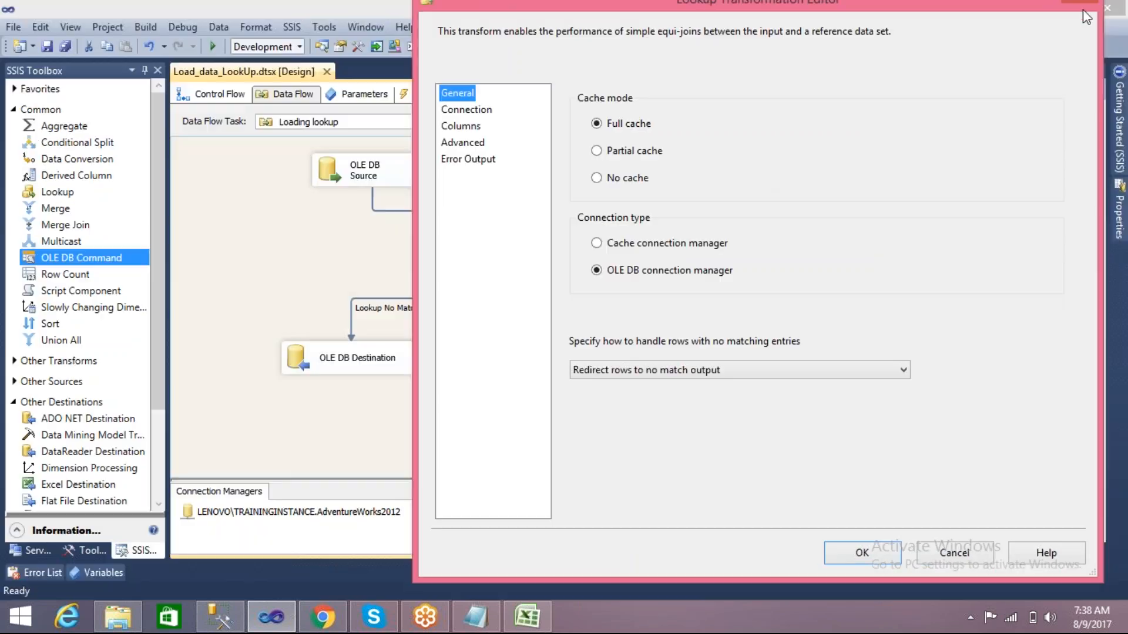
pyautogui.click(903, 371)
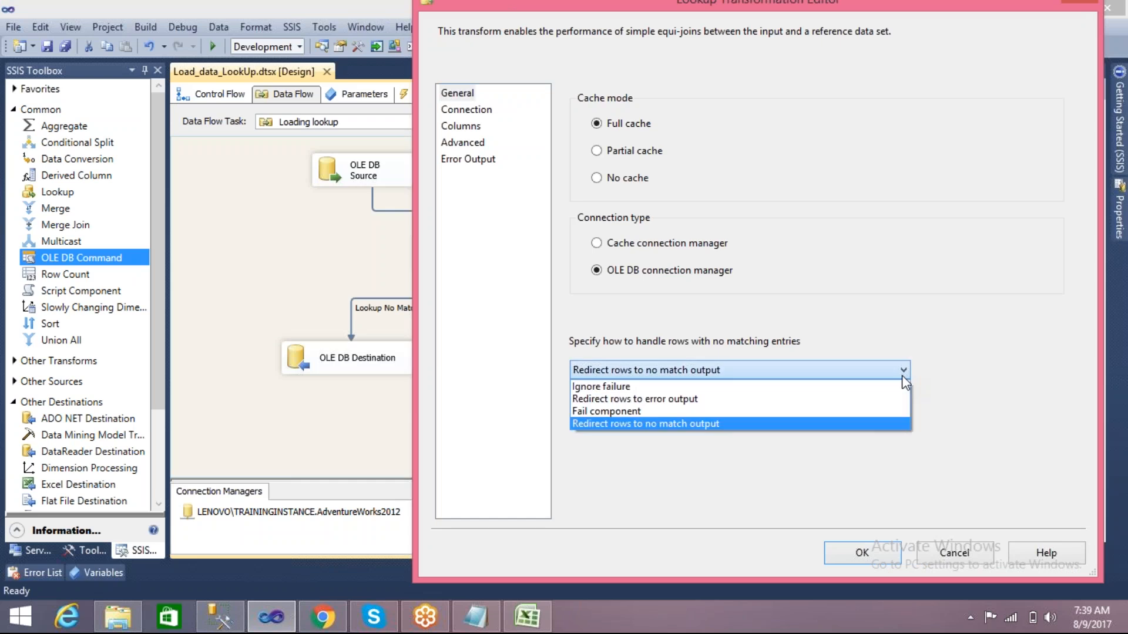
pyautogui.click(625, 413)
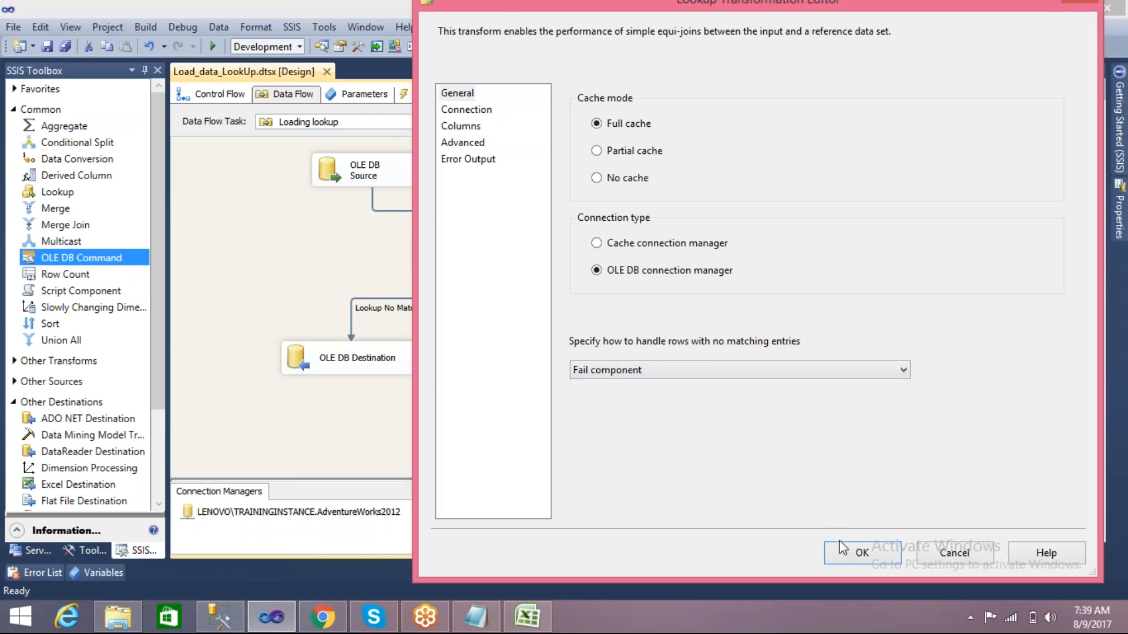
pyautogui.click(847, 557)
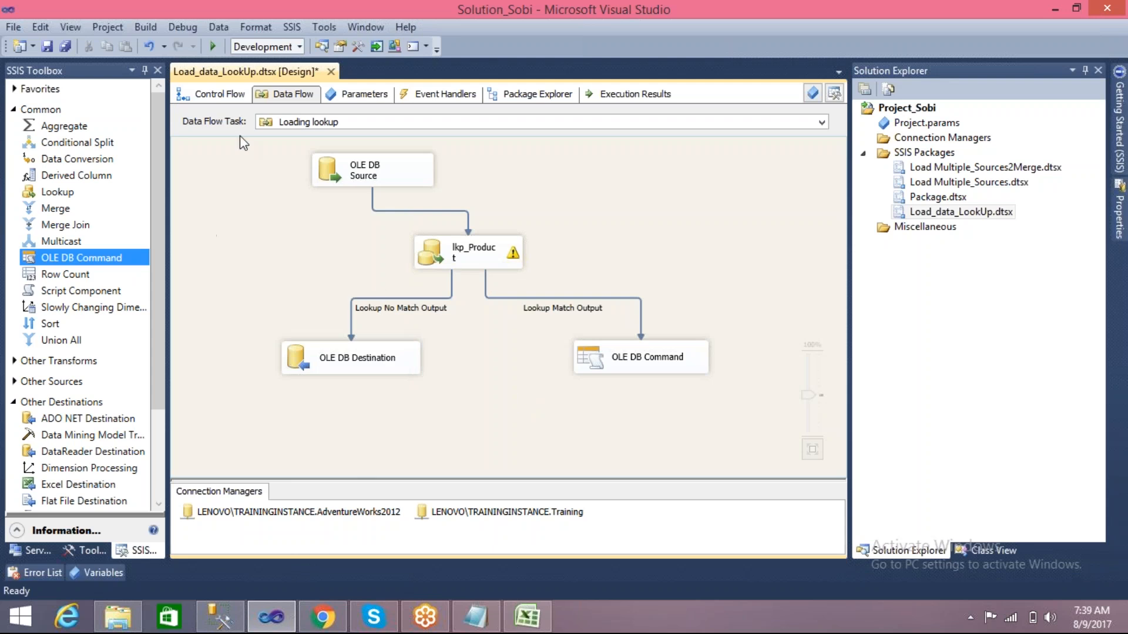
# - Save the package and reopen the lkp_Product settings to check the no-match handling, closing them without changes
pyautogui.click(47, 47)
pyautogui.click(435, 267)
pyautogui.doubleClick(435, 266)
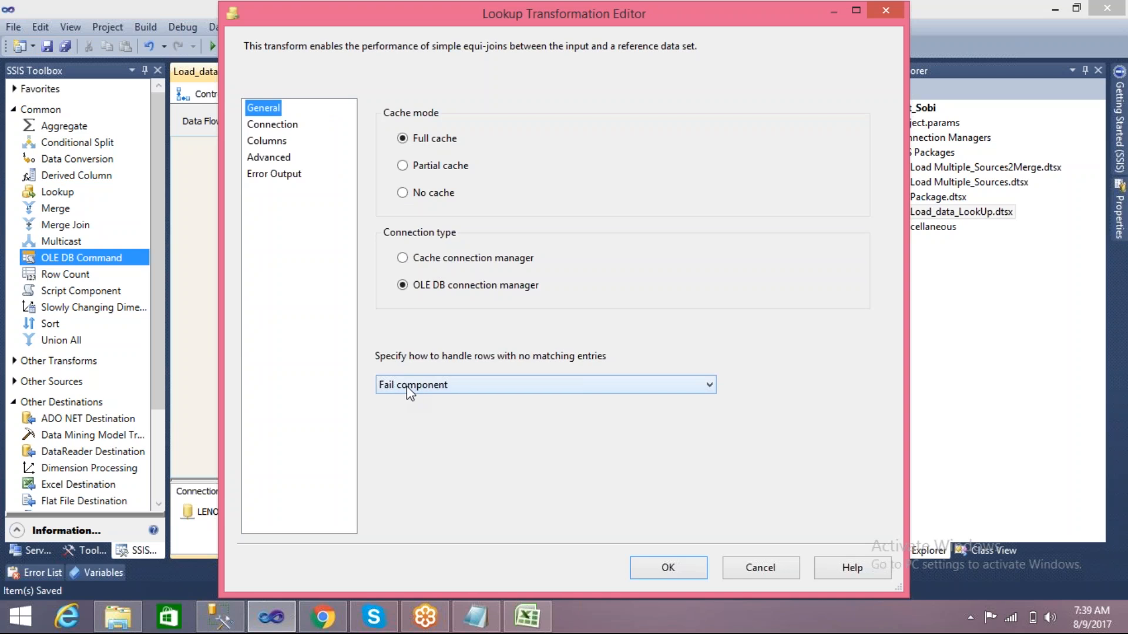
pyautogui.click(748, 566)
# - Switch to SQL Server Management Studio, uncomment the Product_9Aug insert statement and change its product id to 107
pyautogui.click(221, 616)
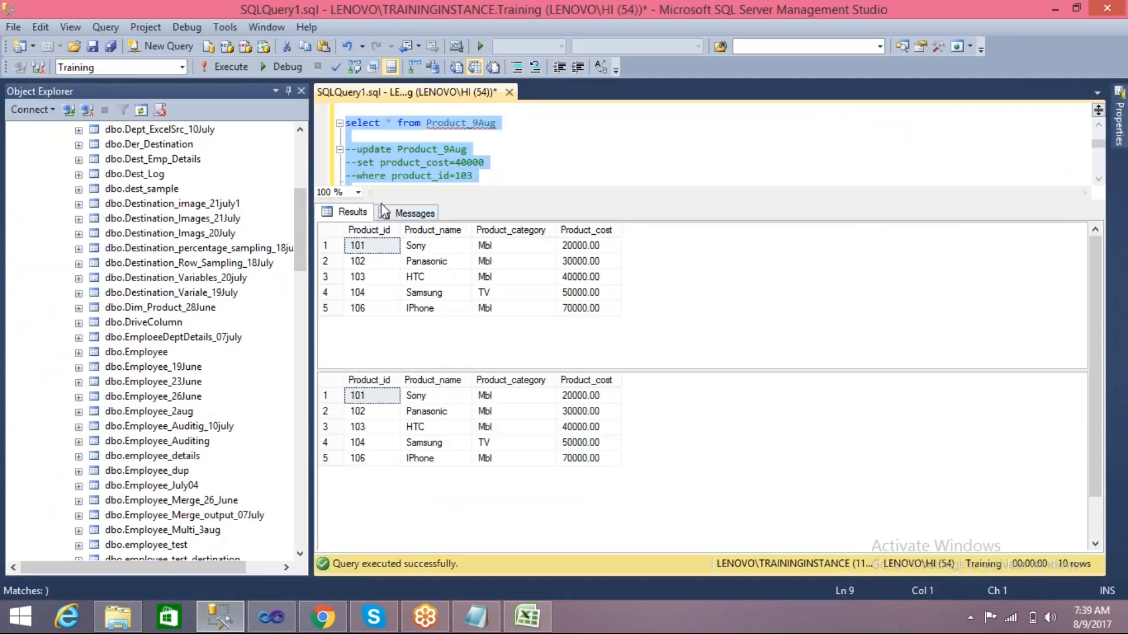
pyautogui.moveTo(381, 200); pyautogui.dragTo(401, 337)
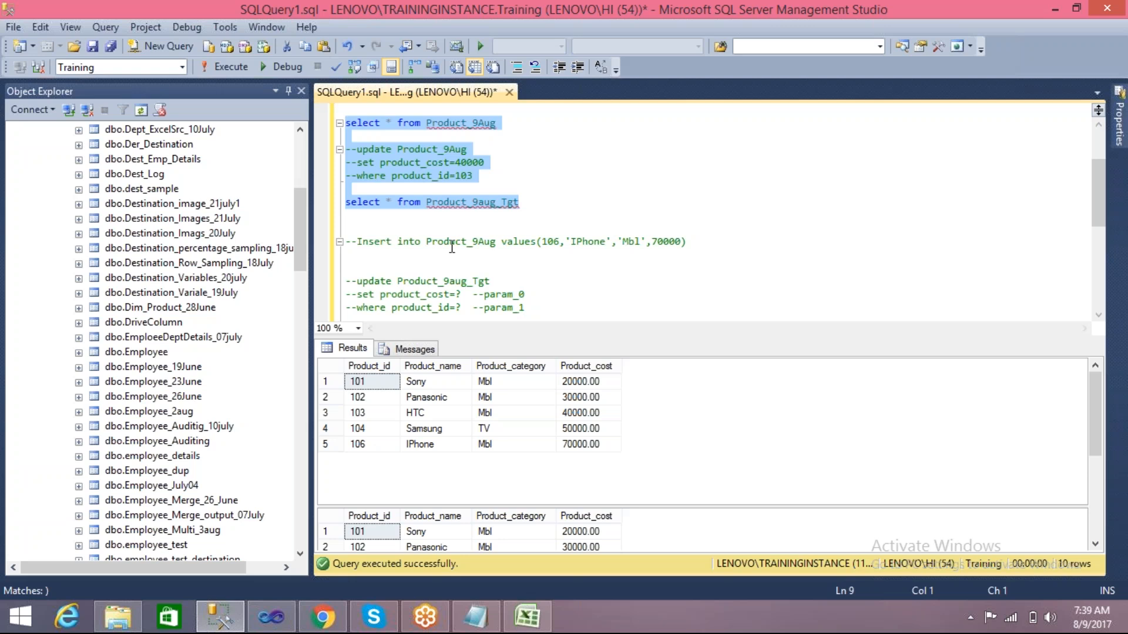
pyautogui.click(356, 241)
pyautogui.press('BackSpace')
pyautogui.press('BackSpace')
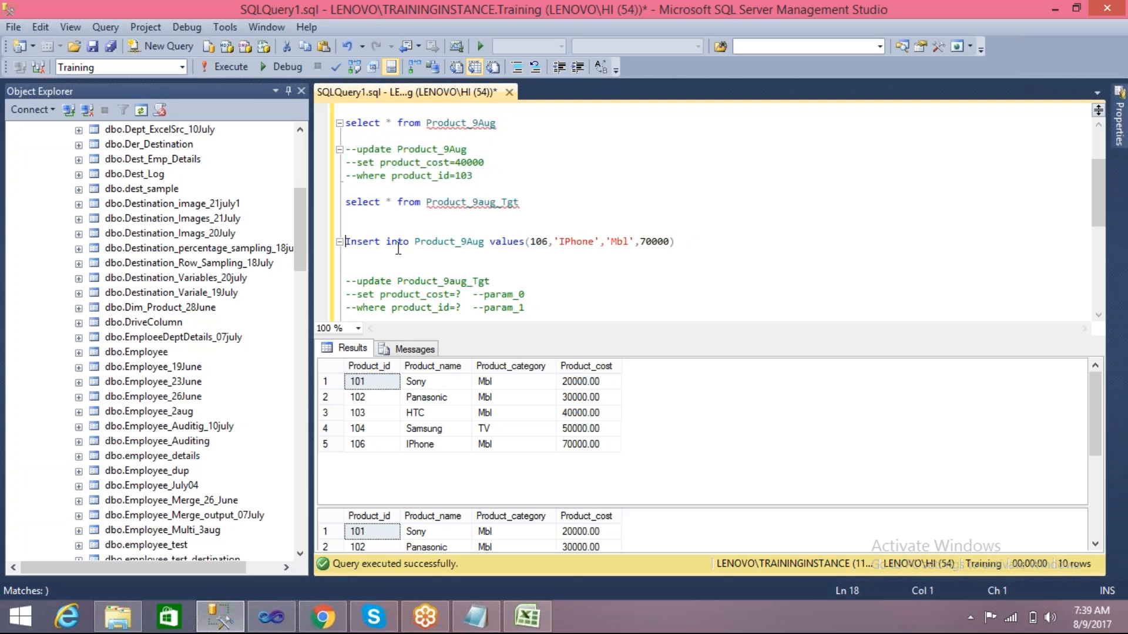
pyautogui.click(550, 242)
pyautogui.press('BackSpace')
pyautogui.write('7')
# - Change the insert statement's product name to 'Sansui' and its cost to 30000
pyautogui.click(579, 237)
pyautogui.doubleClick(579, 242)
pyautogui.click(579, 241)
pyautogui.doubleClick(579, 241)
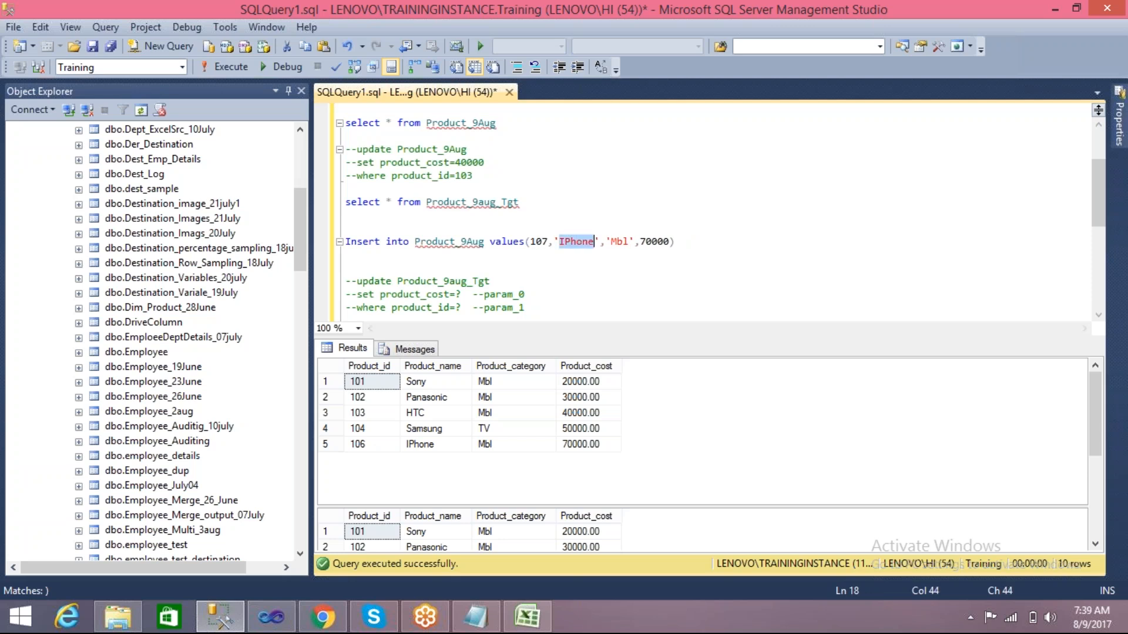
pyautogui.write('Sansui')
pyautogui.click(646, 242)
pyautogui.press('BackSpace')
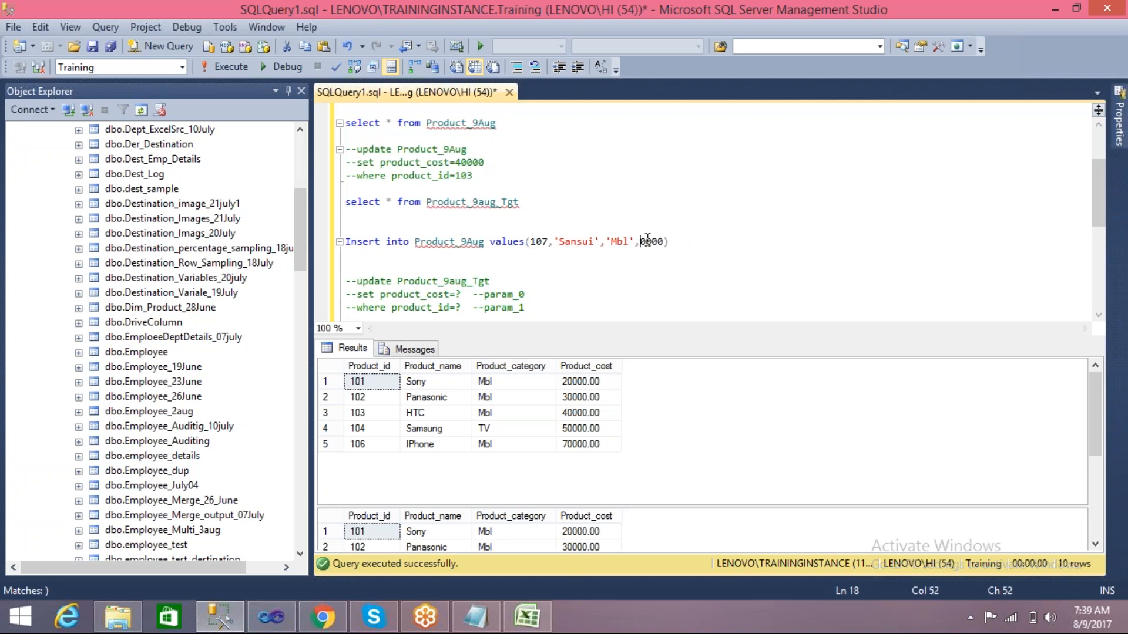
pyautogui.write('3')
# - Execute the Sansui insert statement, then query Product_9Aug and Product_9aug_Tgt together to compare their rows
pyautogui.moveTo(694, 241); pyautogui.dragTo(345, 241)
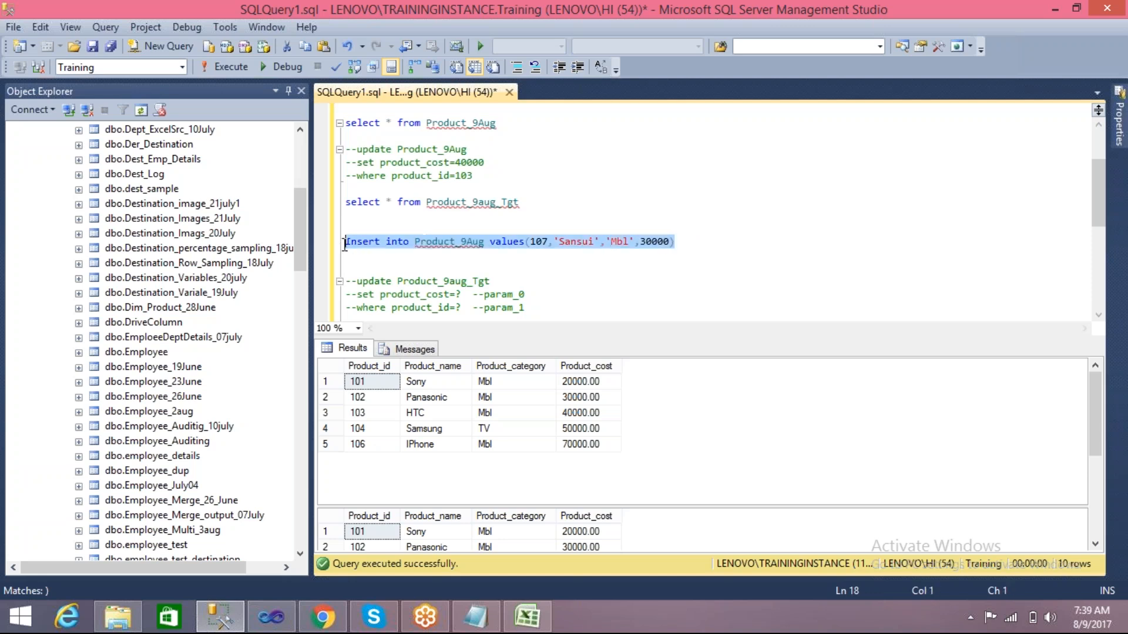
pyautogui.click(226, 67)
pyautogui.click(361, 226)
pyautogui.moveTo(541, 202); pyautogui.dragTo(345, 123)
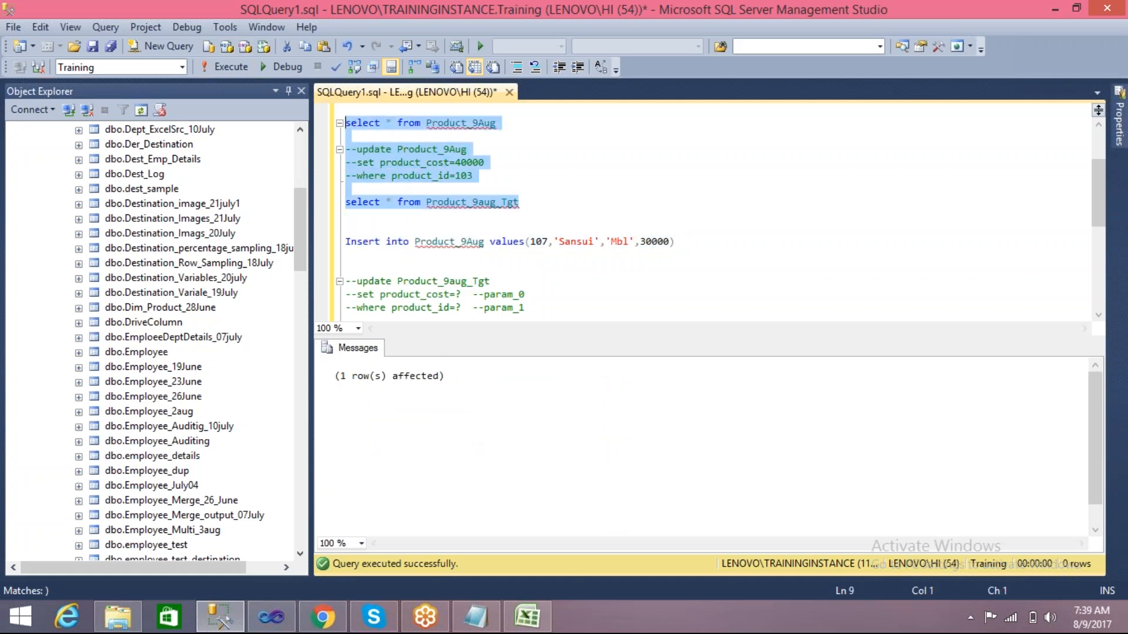
pyautogui.press('F5')
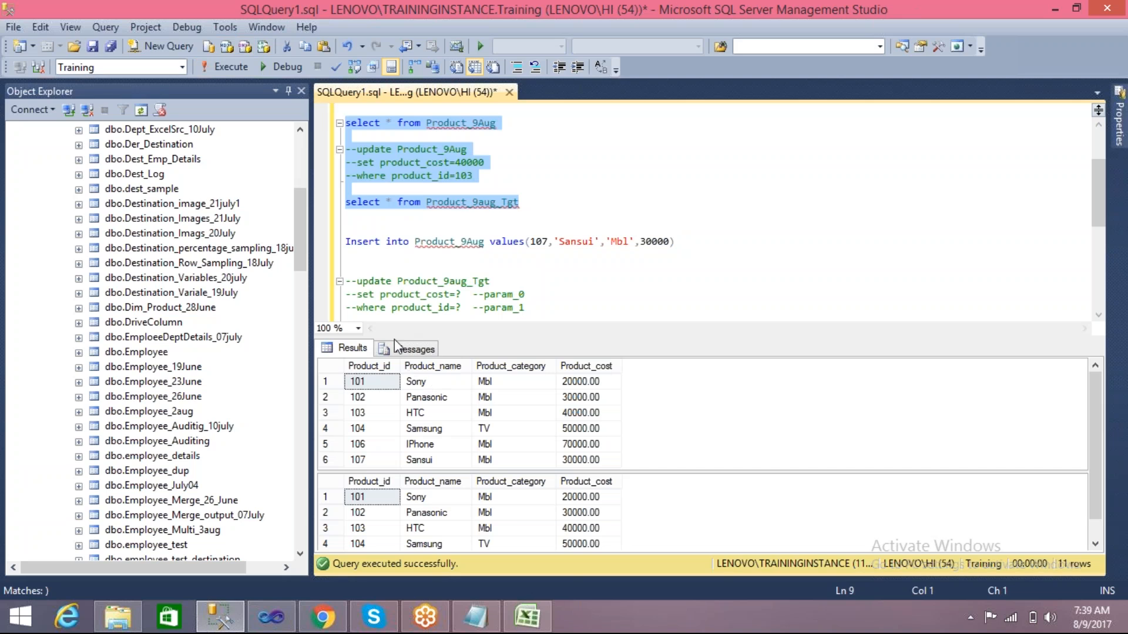
pyautogui.moveTo(395, 337); pyautogui.dragTo(377, 178)
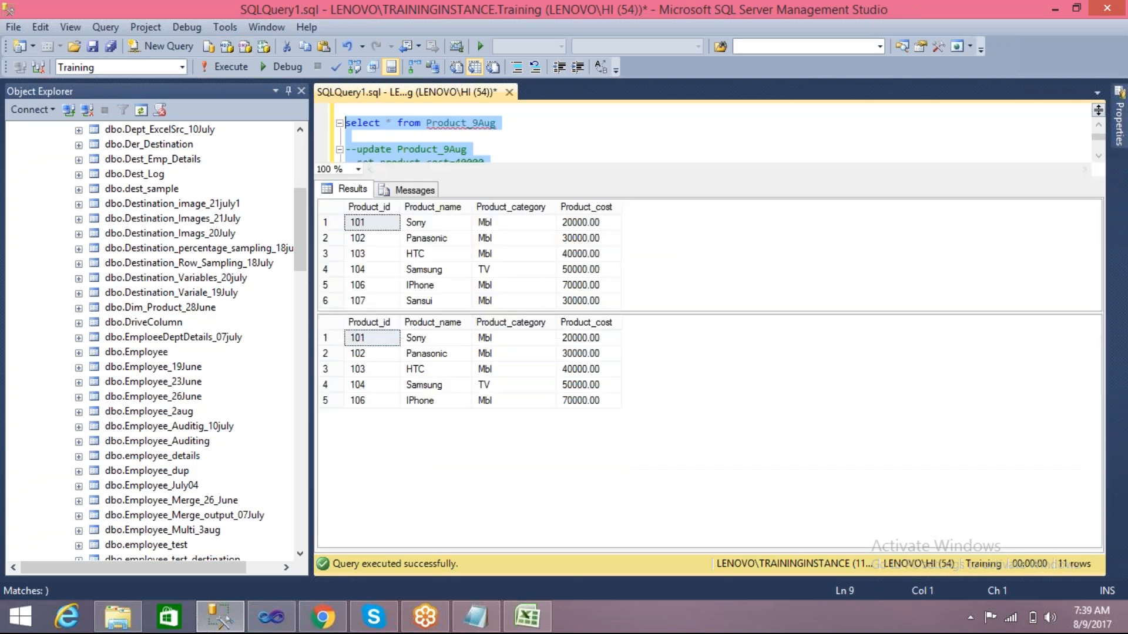
pyautogui.moveTo(353, 316); pyautogui.dragTo(355, 351)
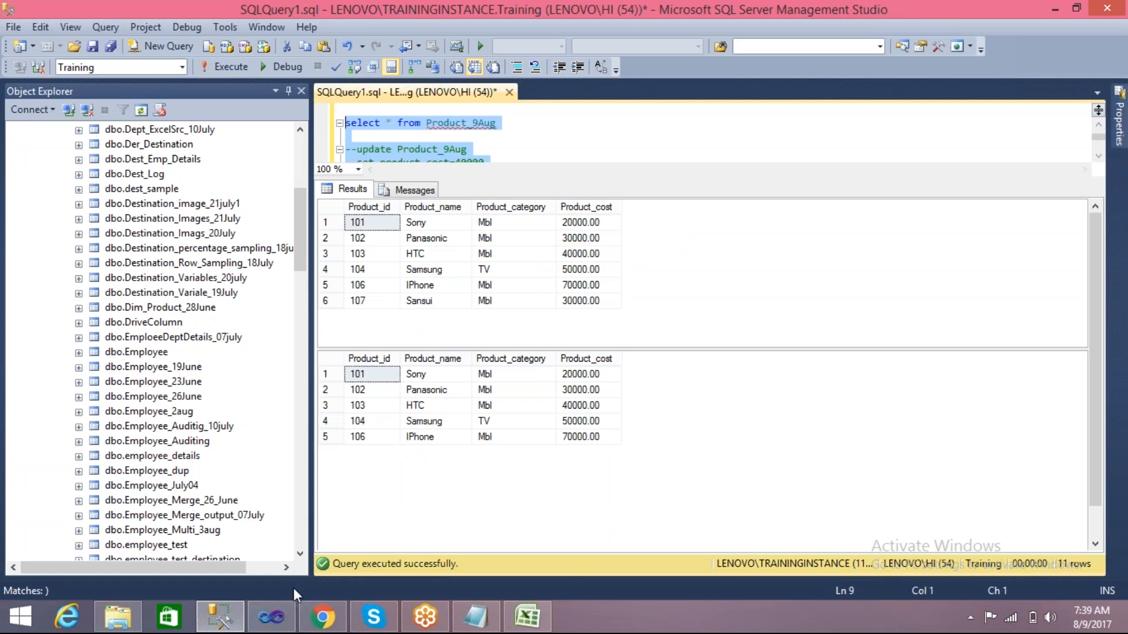
# - Switch to Visual Studio and execute the package to test the lookup's Fail component option
pyautogui.click(270, 621)
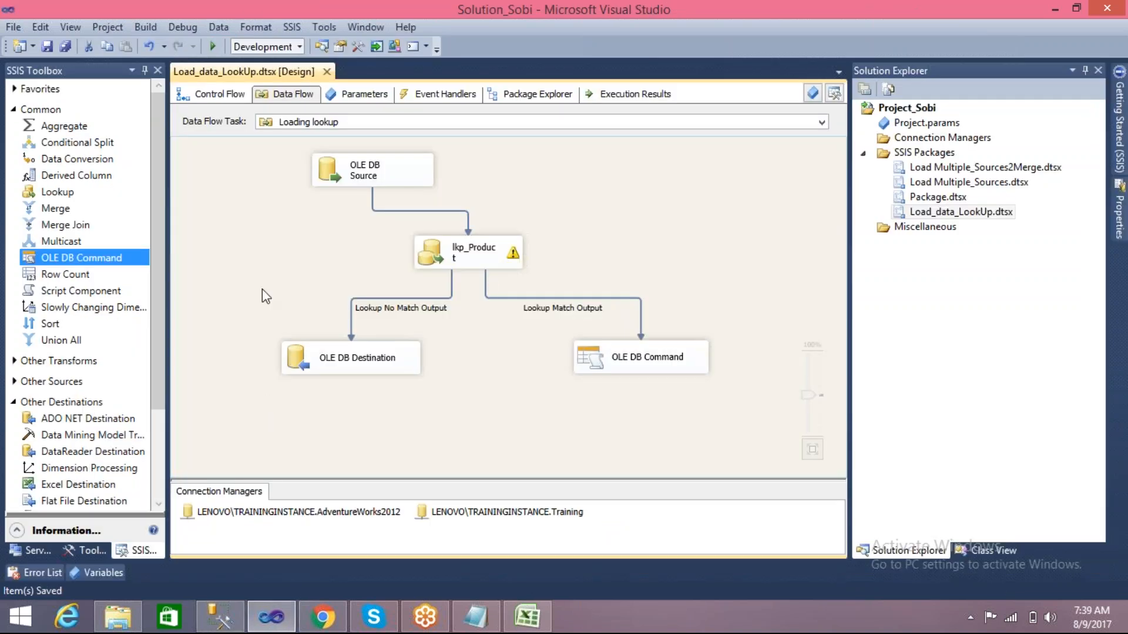
pyautogui.click(214, 47)
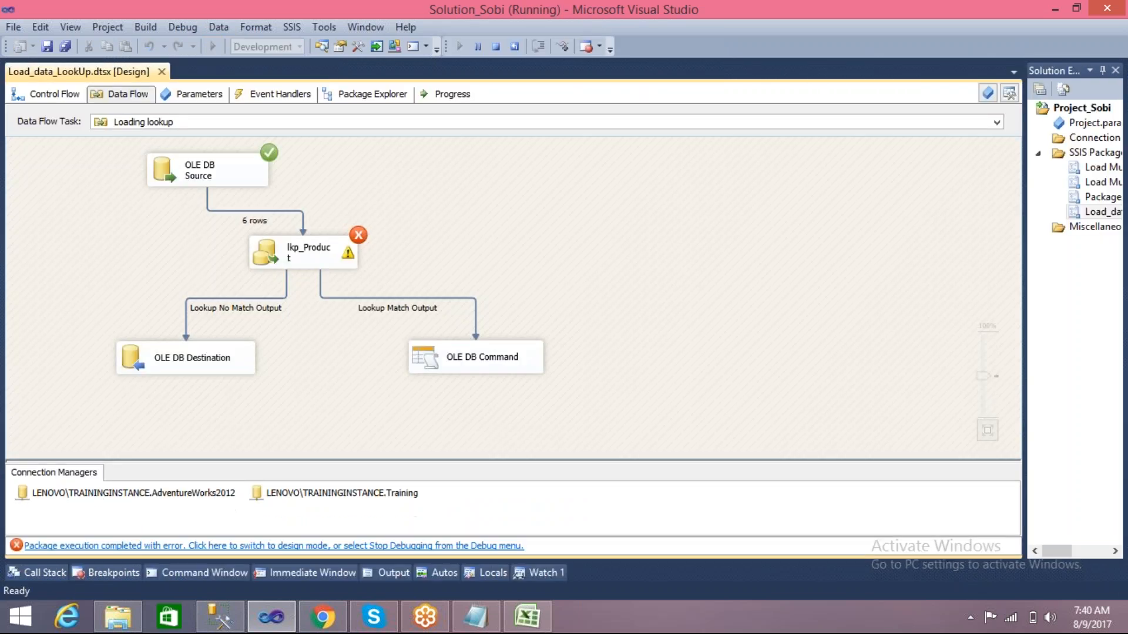
# - Inspect the package's control flow and data flow execution status, review the update and insert notes in Notepad, and return to Visual Studio
pyautogui.click(61, 96)
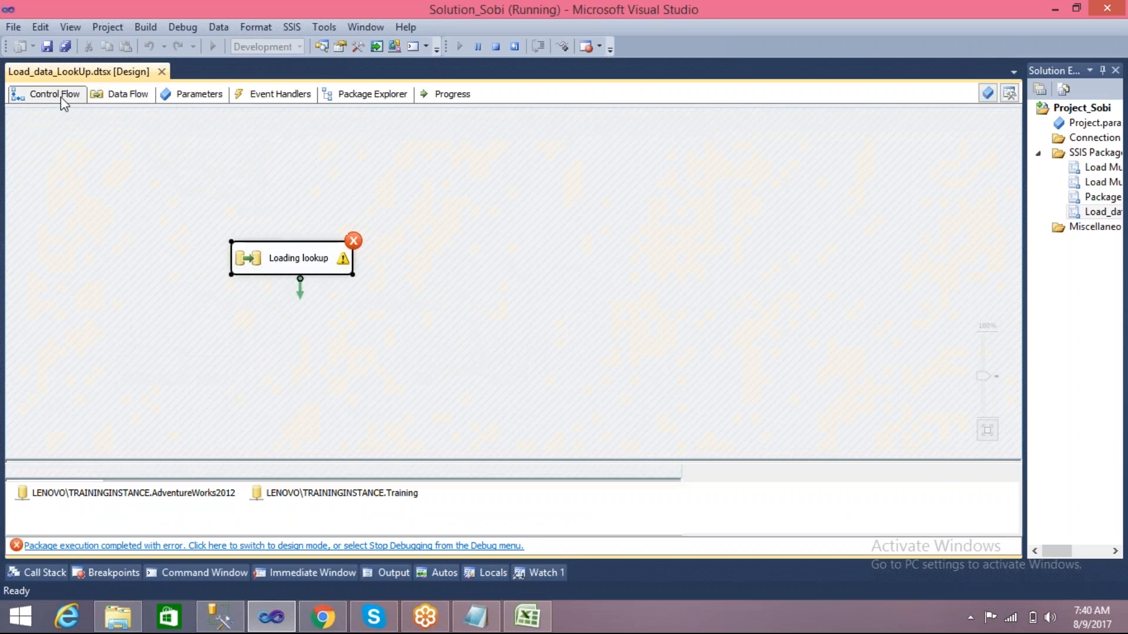
pyautogui.click(132, 94)
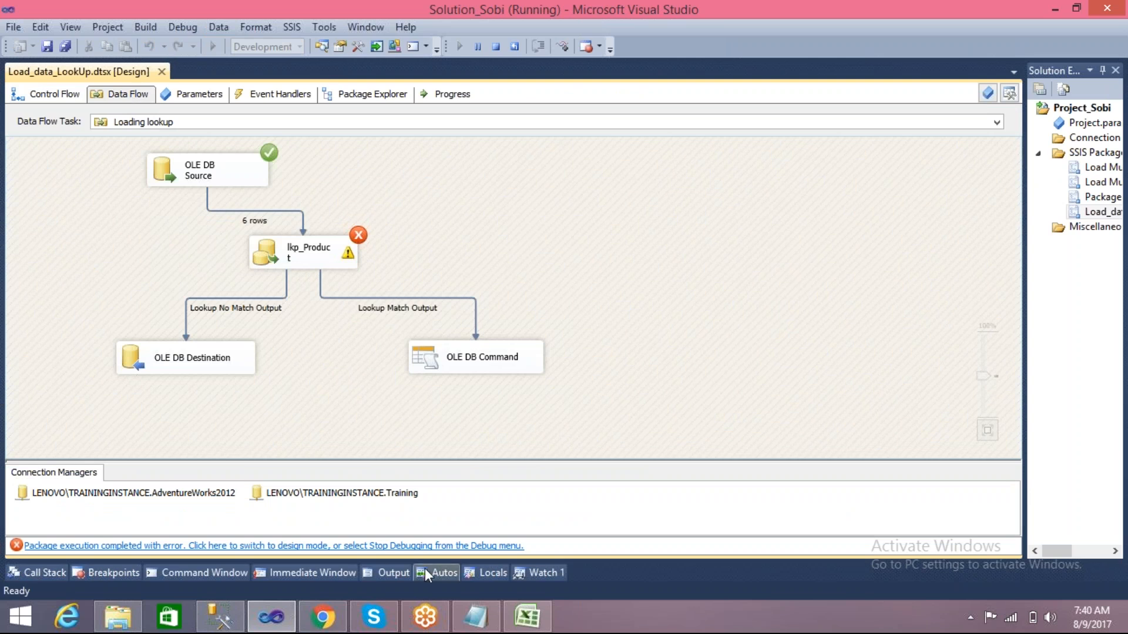
pyautogui.click(475, 617)
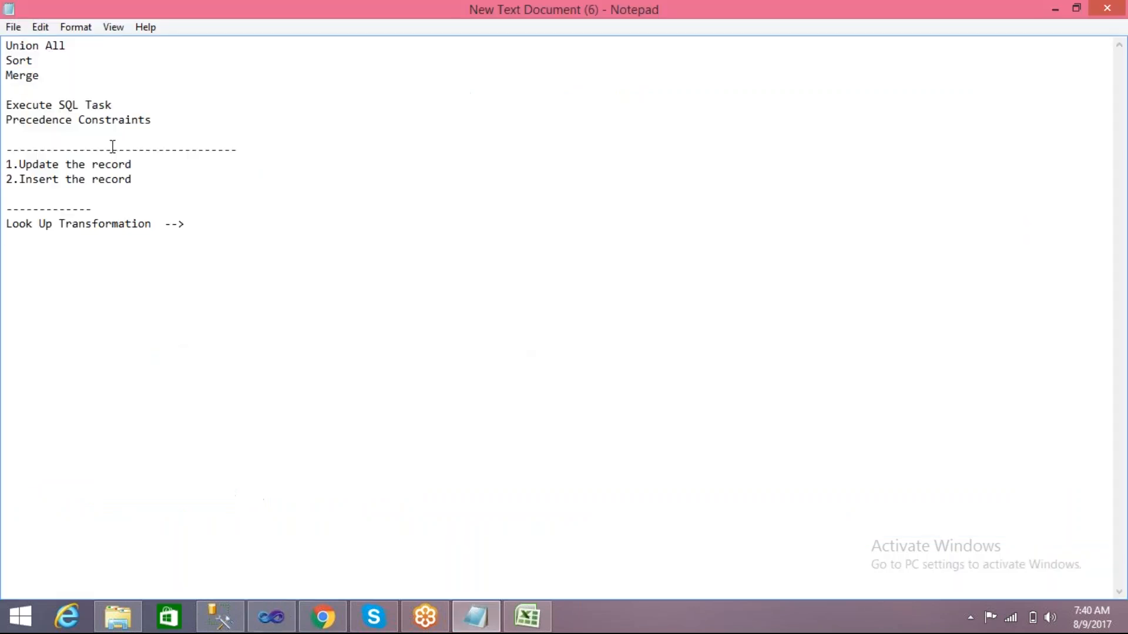
pyautogui.doubleClick(46, 177)
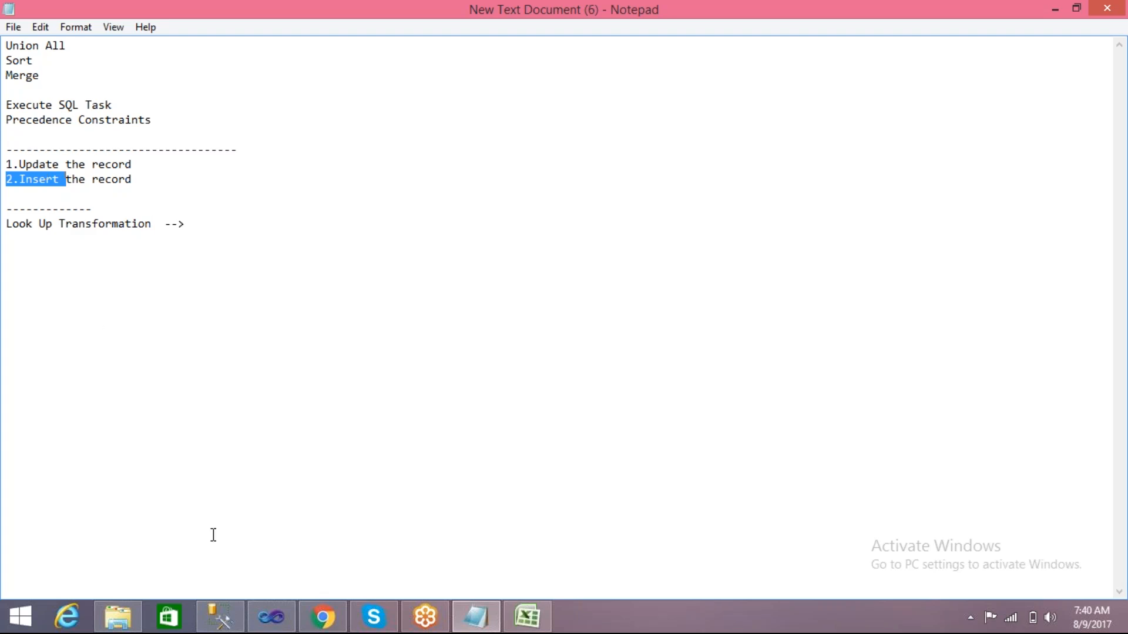
pyautogui.click(272, 617)
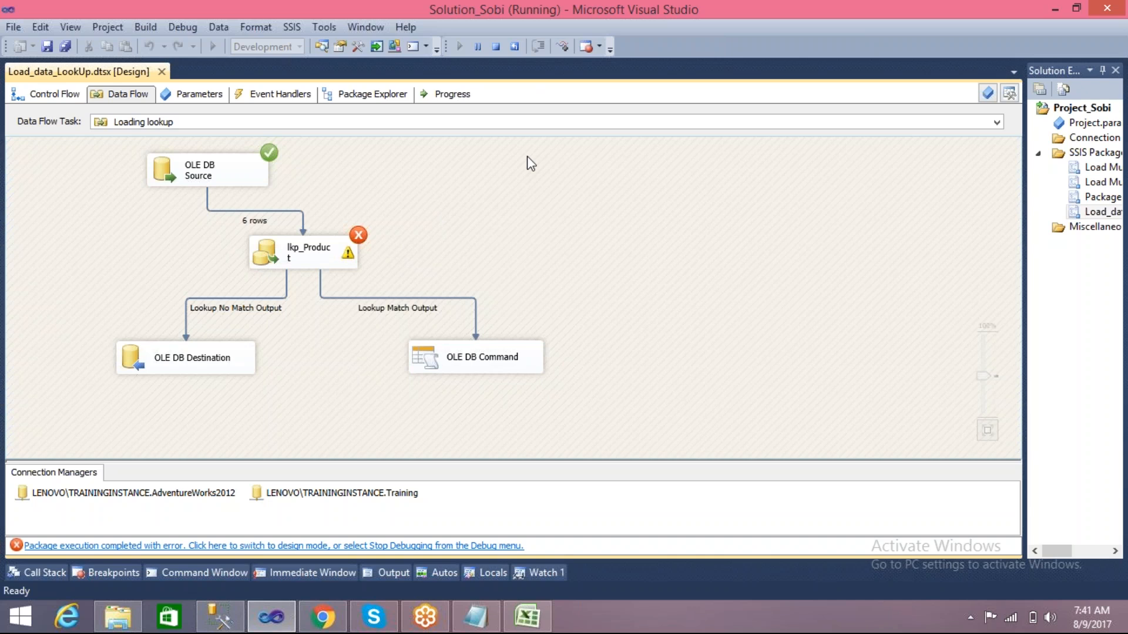
# - Stop debugging and set the lkp_Product lookup's handling of rows with no matching entries to 'Redirect rows to error output'
pyautogui.click(495, 46)
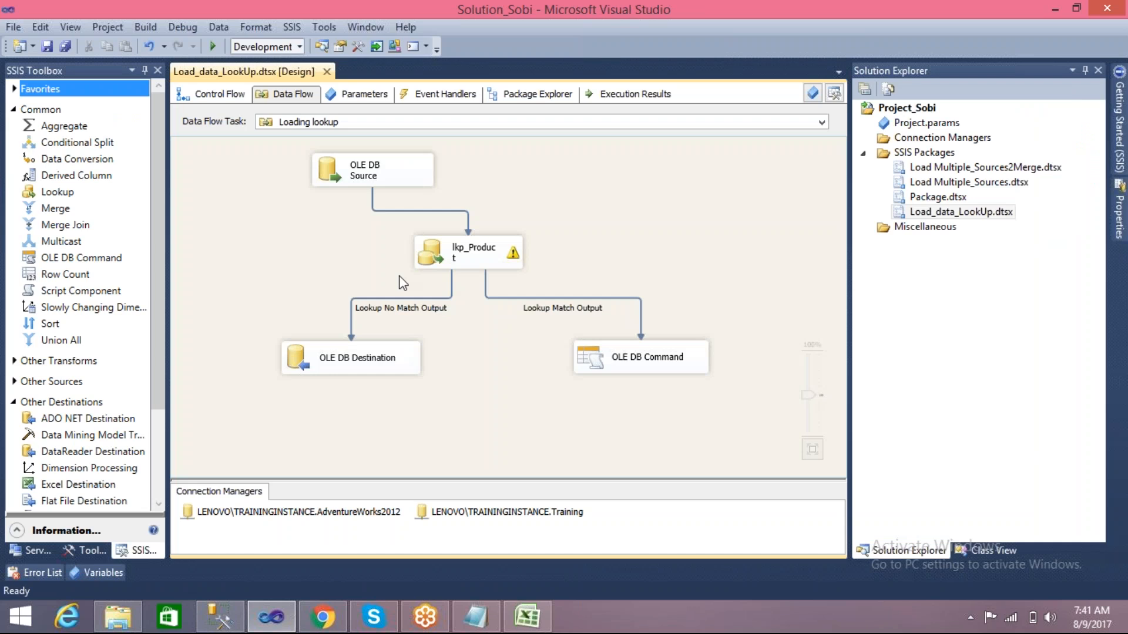
pyautogui.doubleClick(423, 271)
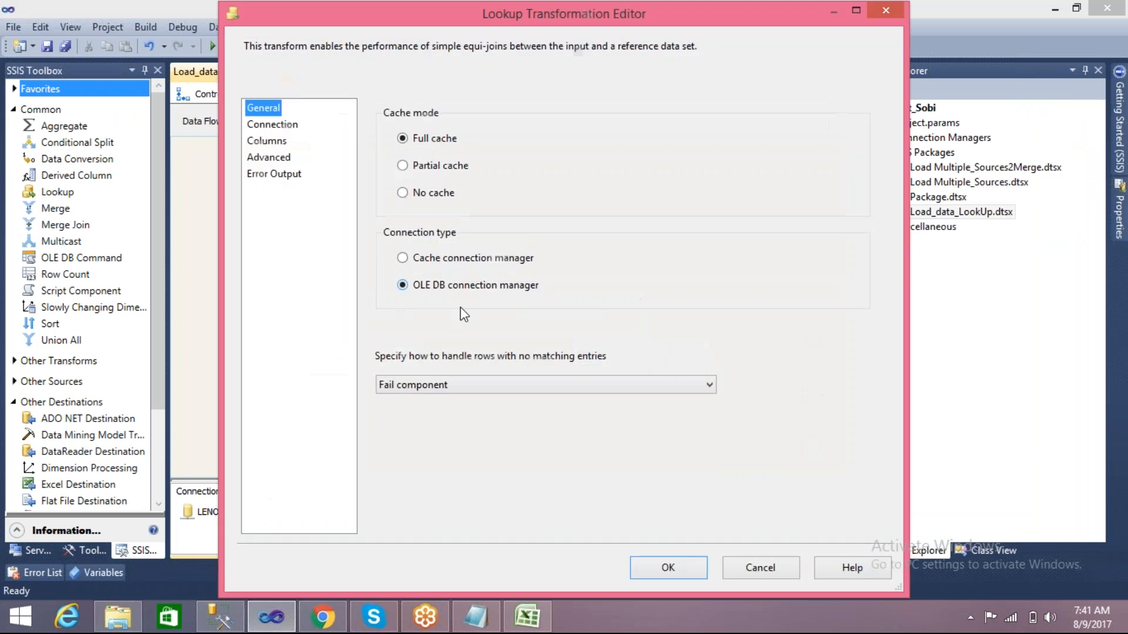
pyautogui.click(482, 385)
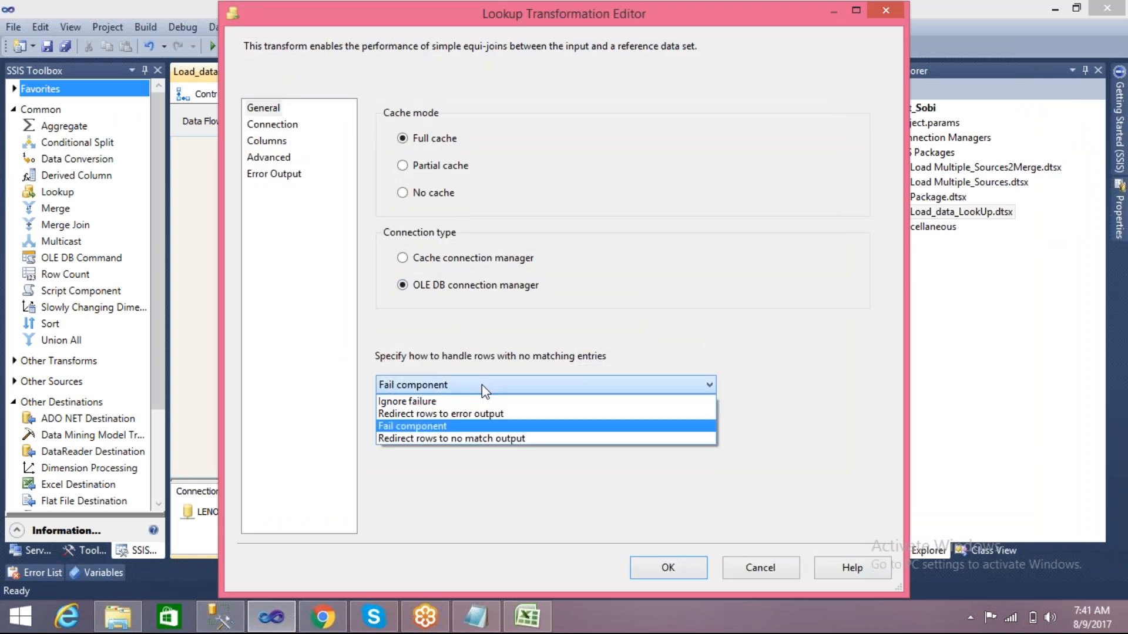
pyautogui.click(470, 414)
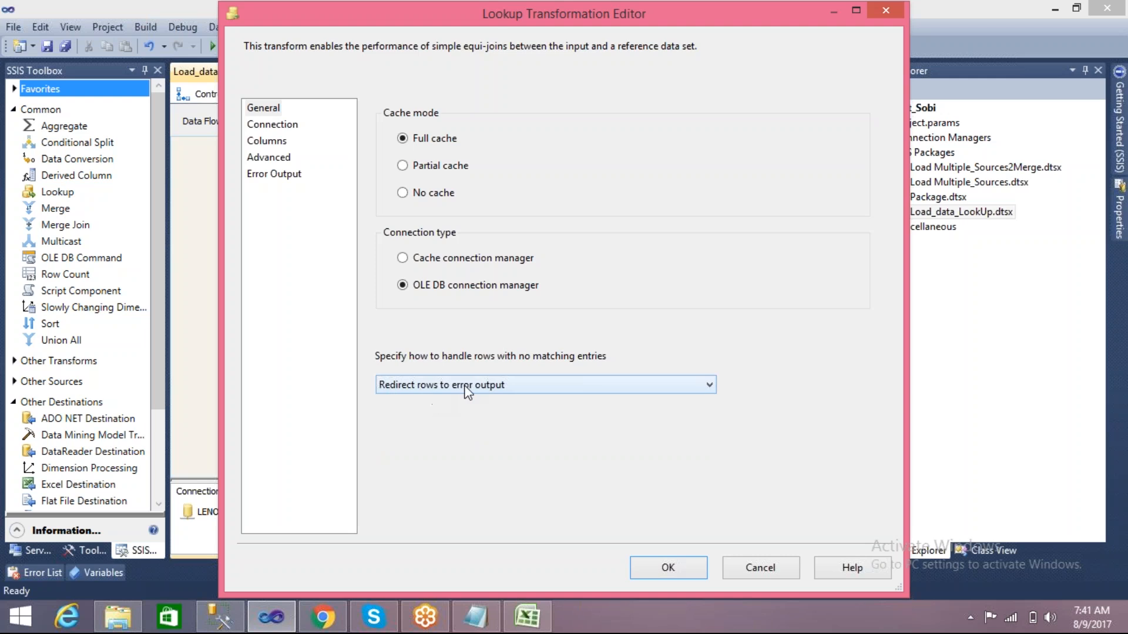
pyautogui.click(657, 569)
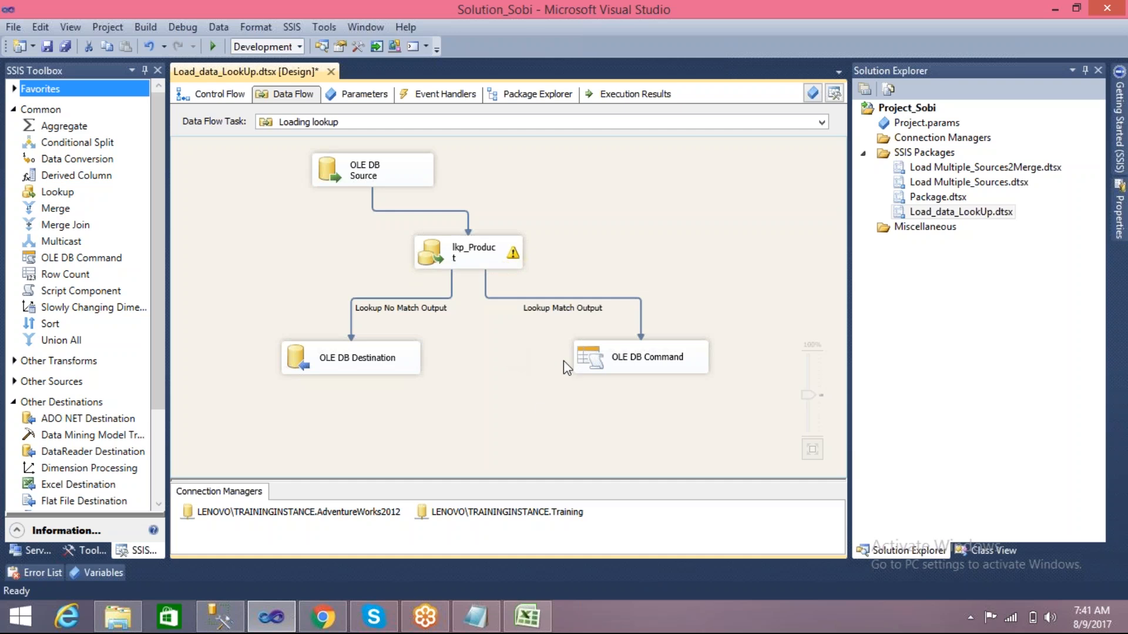
# - Move the OLE DB Command closer to the OLE DB Destination and recheck the lookup's no-match handling setting
pyautogui.moveTo(588, 359); pyautogui.dragTo(472, 360)
pyautogui.click(584, 322)
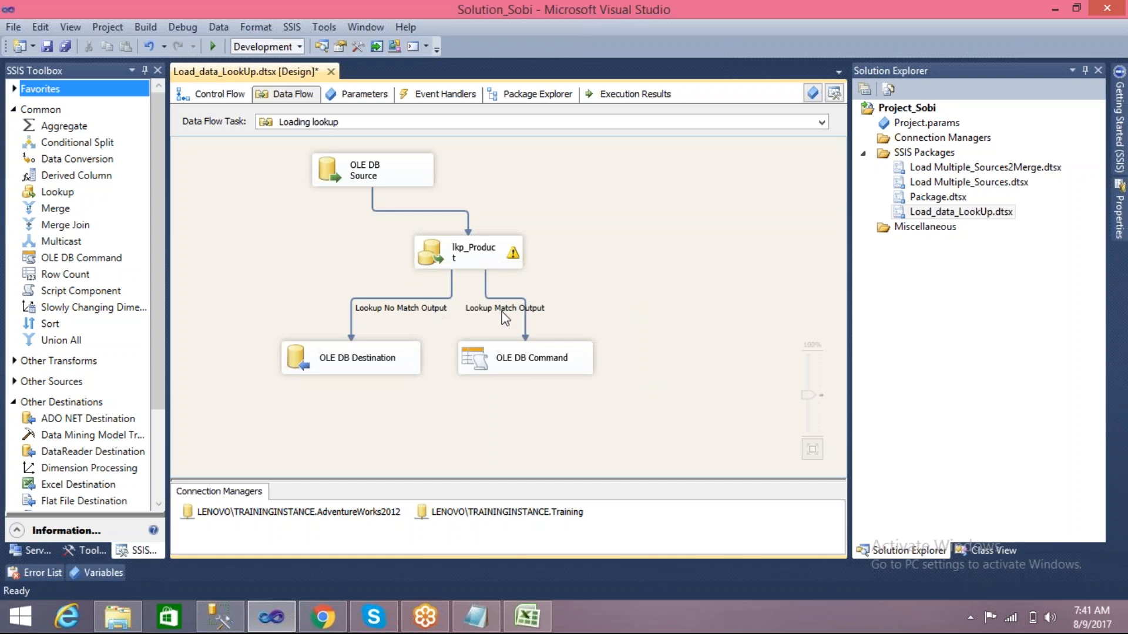
pyautogui.doubleClick(435, 259)
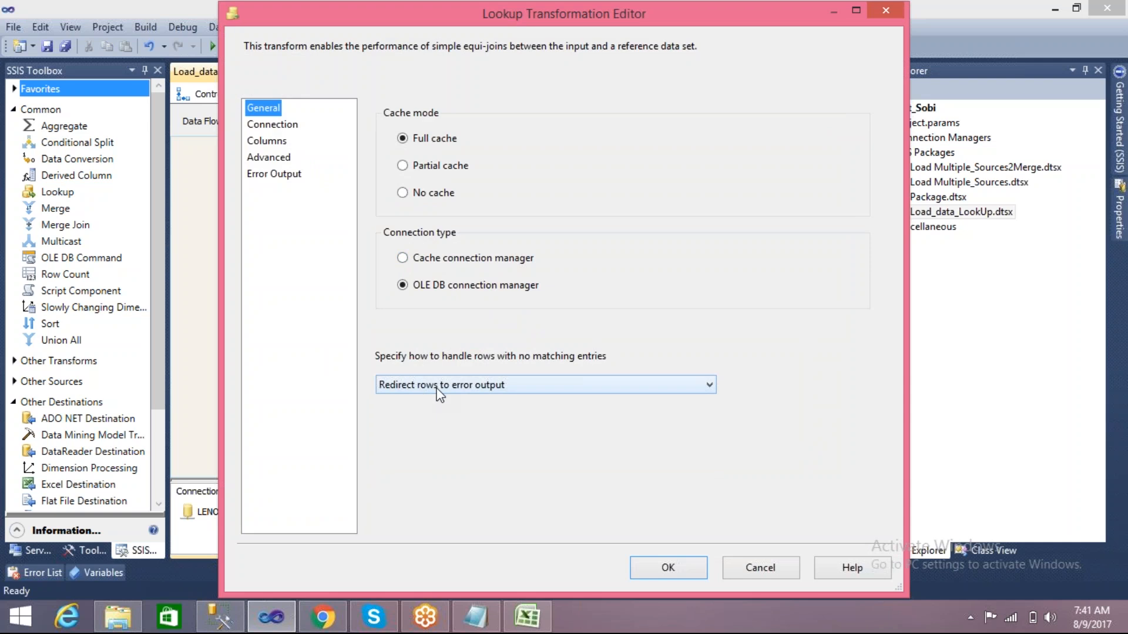
pyautogui.click(665, 569)
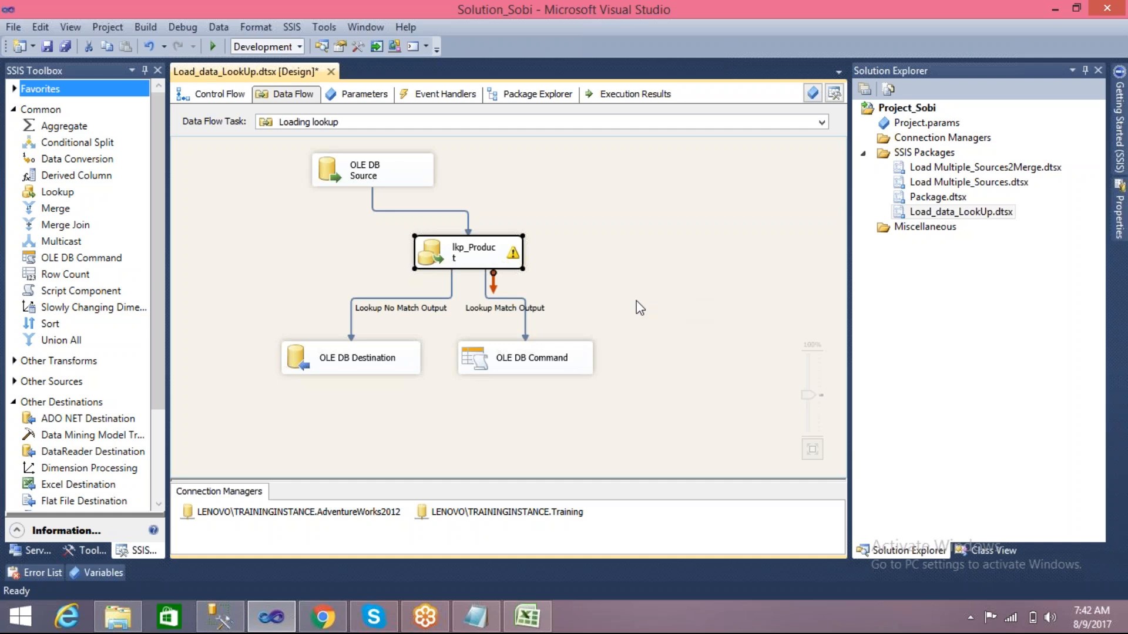
pyautogui.click(604, 277)
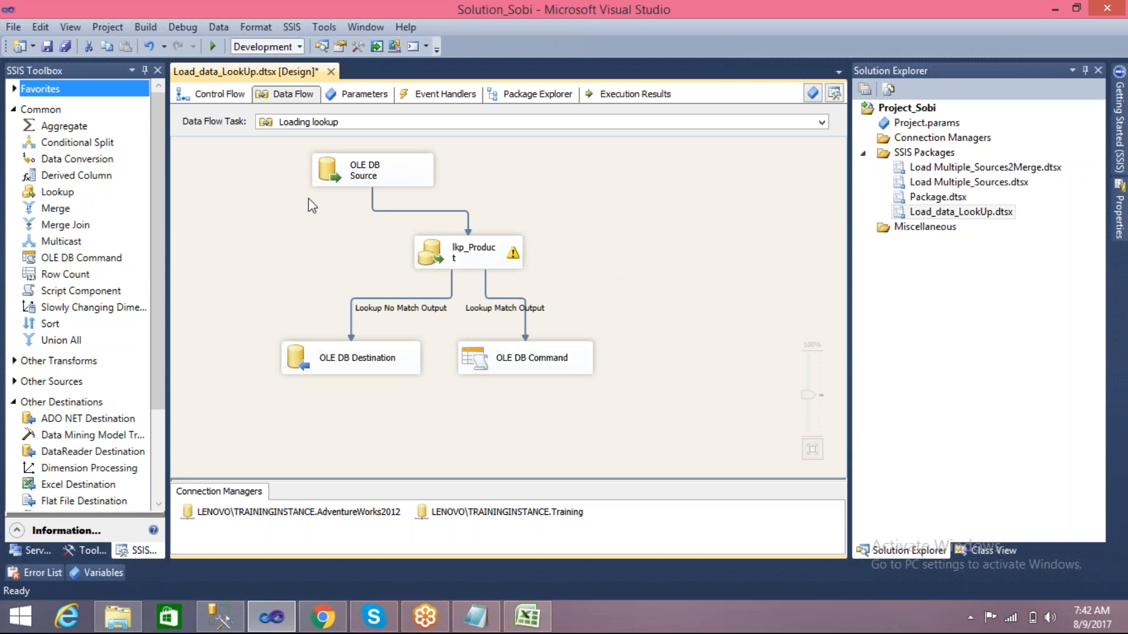
# - Add a Flat File Destination beside lkp_Product and connect the Lookup Error Output to it with errors set to Redirect row
pyautogui.click(14, 110)
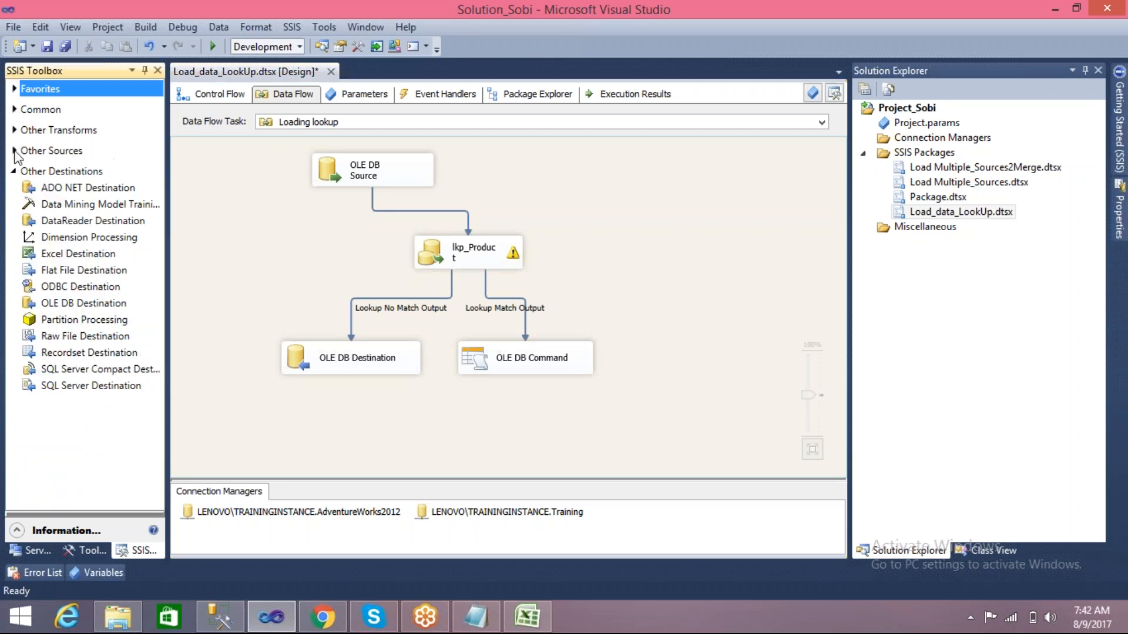
pyautogui.moveTo(82, 271); pyautogui.dragTo(655, 268)
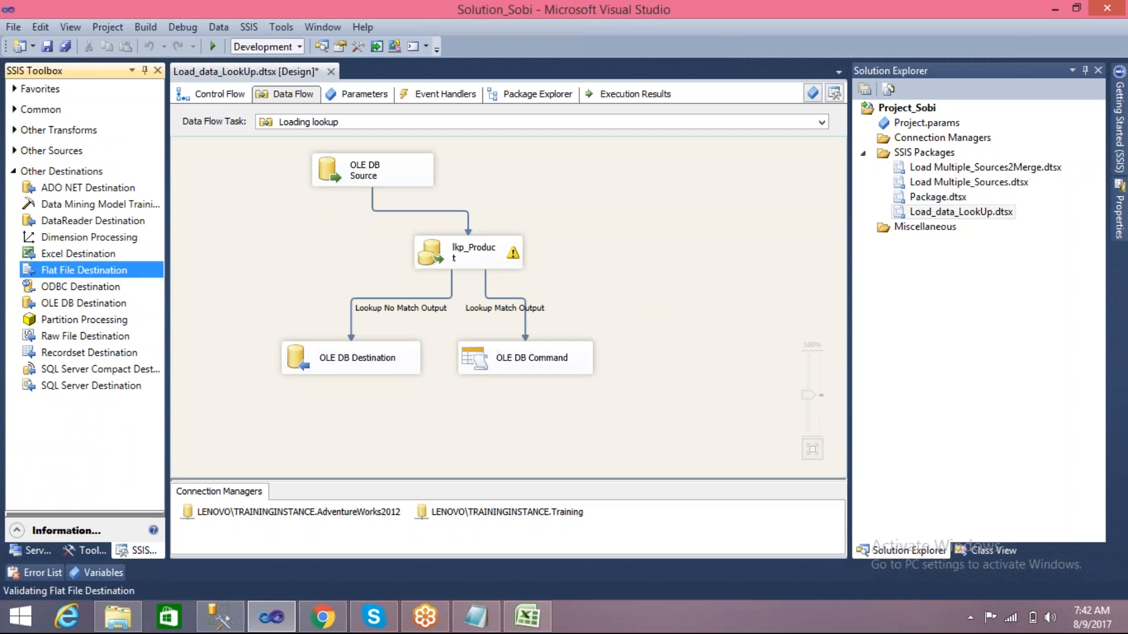
pyautogui.click(486, 256)
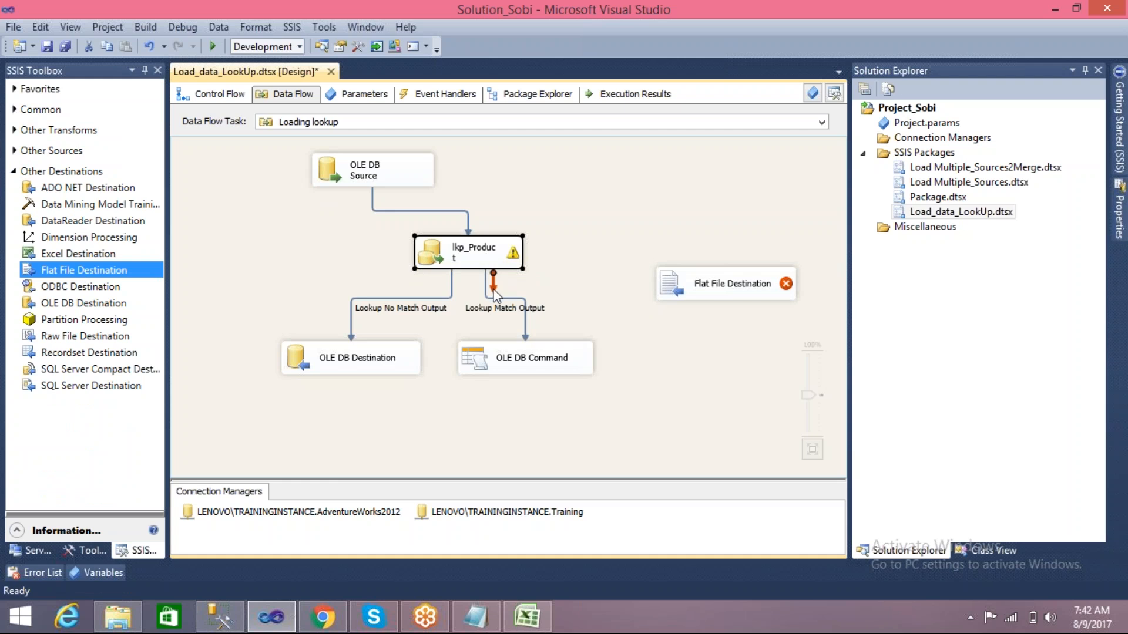
pyautogui.moveTo(494, 294); pyautogui.dragTo(661, 289)
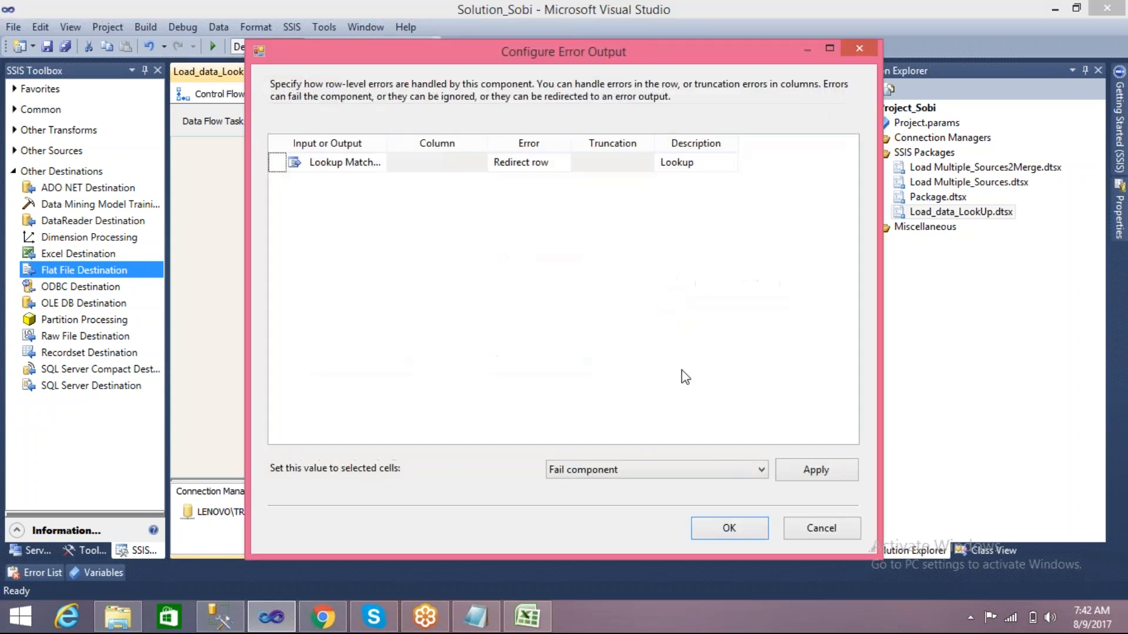
pyautogui.click(710, 526)
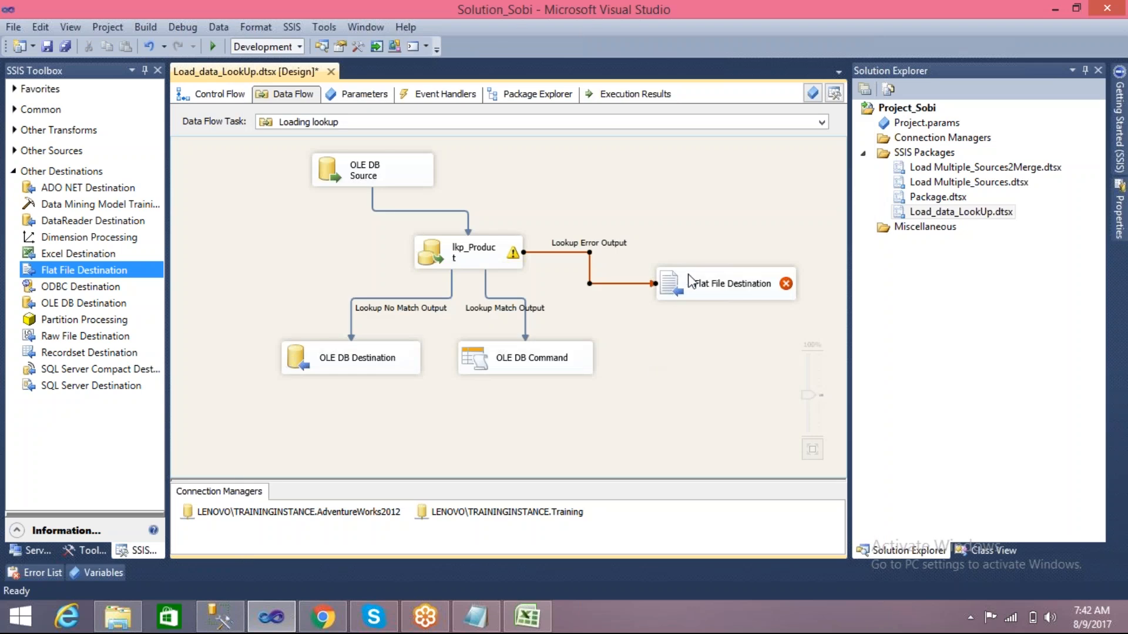
pyautogui.click(652, 308)
# - Open the Flat File Destination for editing and start a new flat file connection manager with the Delimited format
pyautogui.click(672, 285)
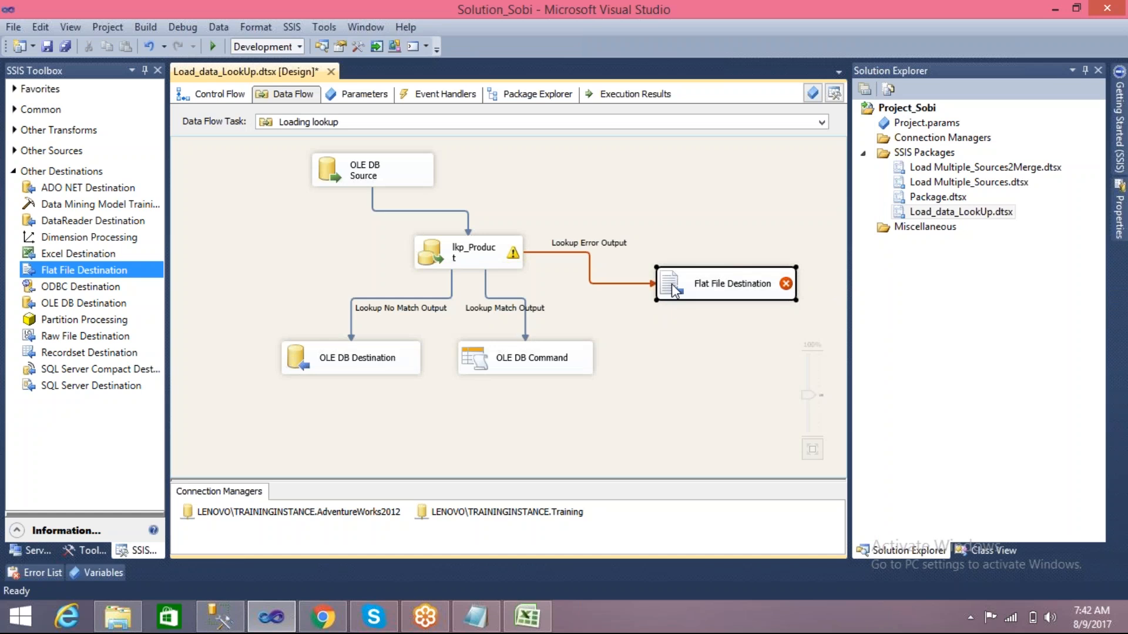
pyautogui.click(676, 317)
pyautogui.click(671, 286)
pyautogui.moveTo(788, 289)
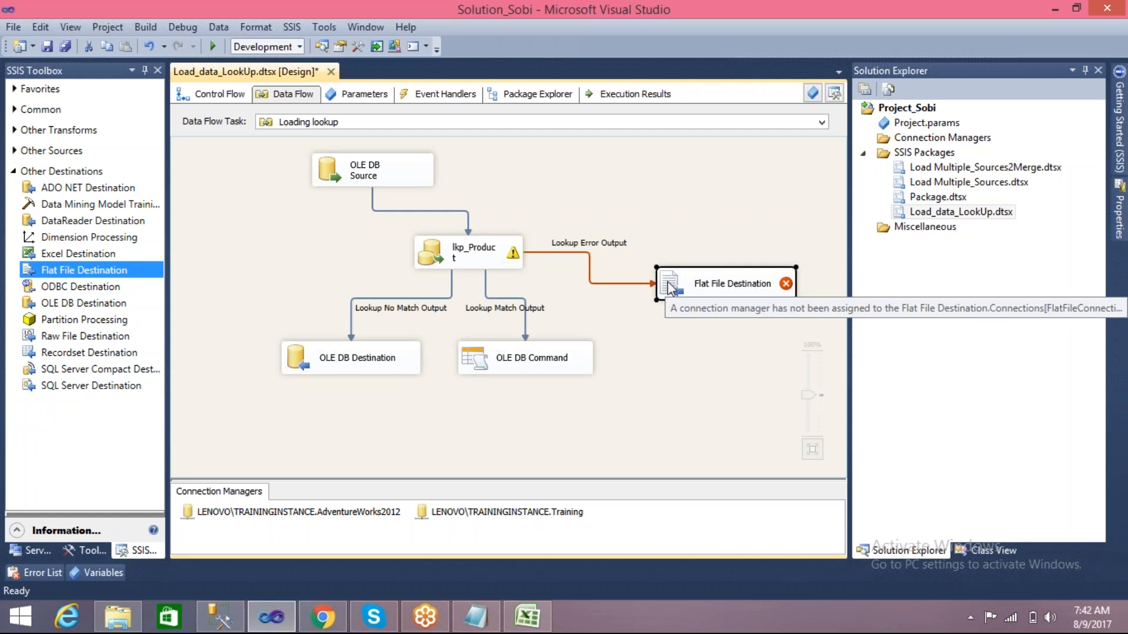
pyautogui.doubleClick(667, 281)
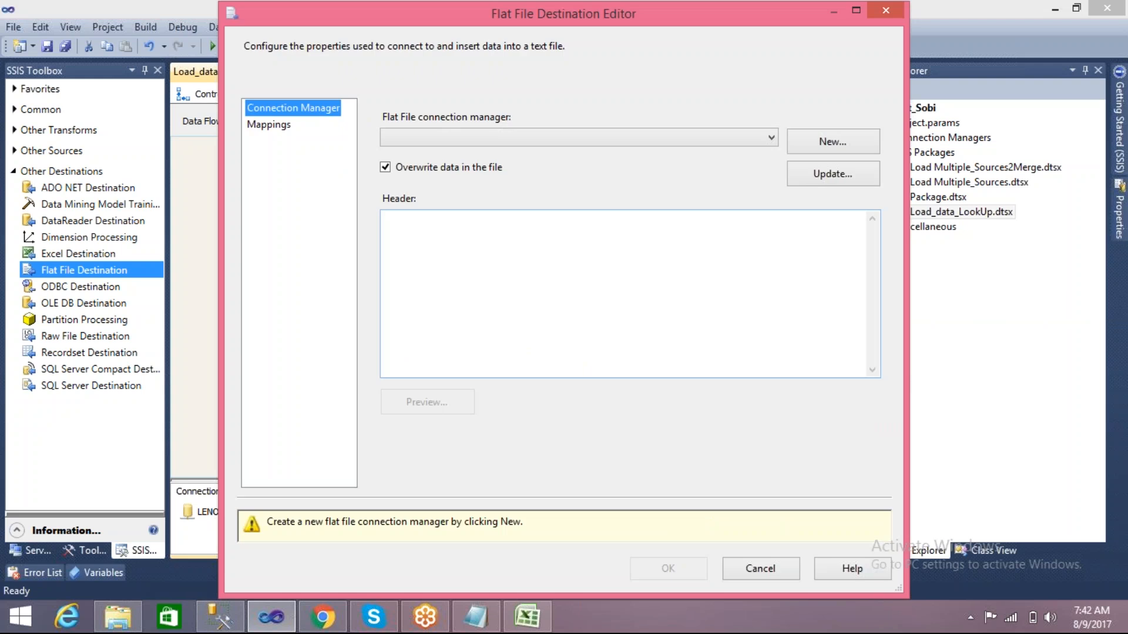
pyautogui.click(771, 139)
pyautogui.click(771, 139)
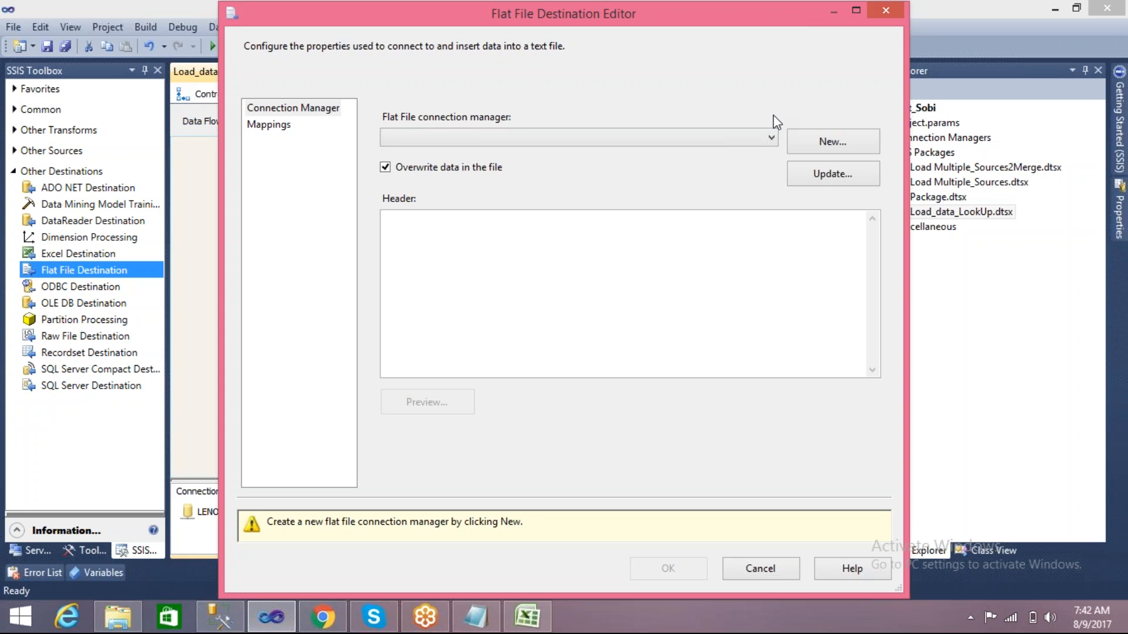
pyautogui.click(770, 139)
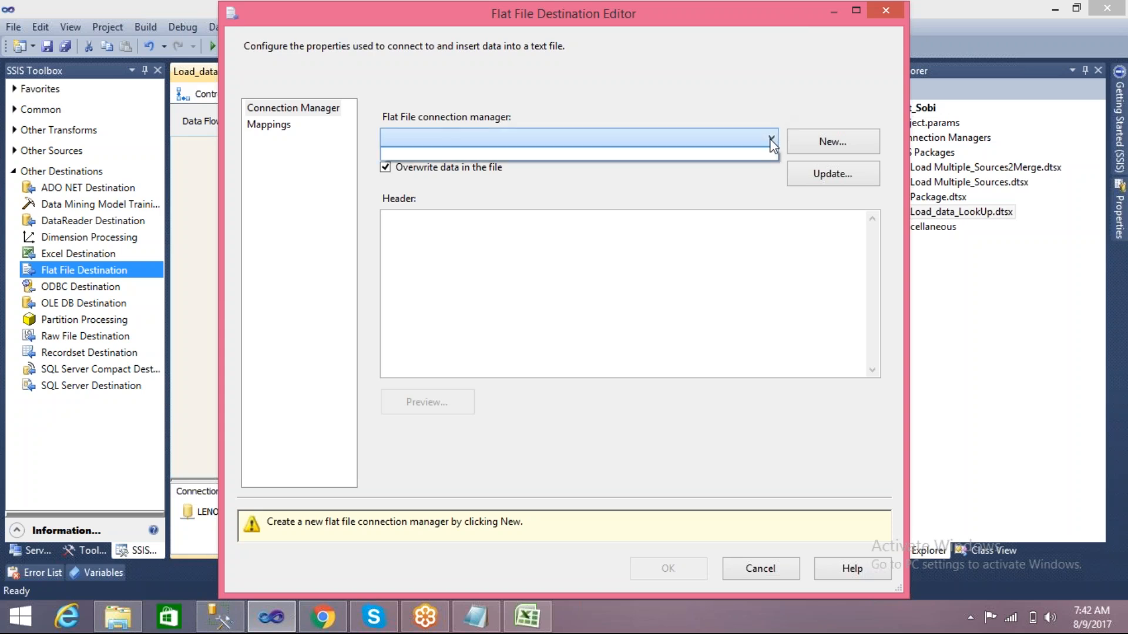
pyautogui.click(770, 140)
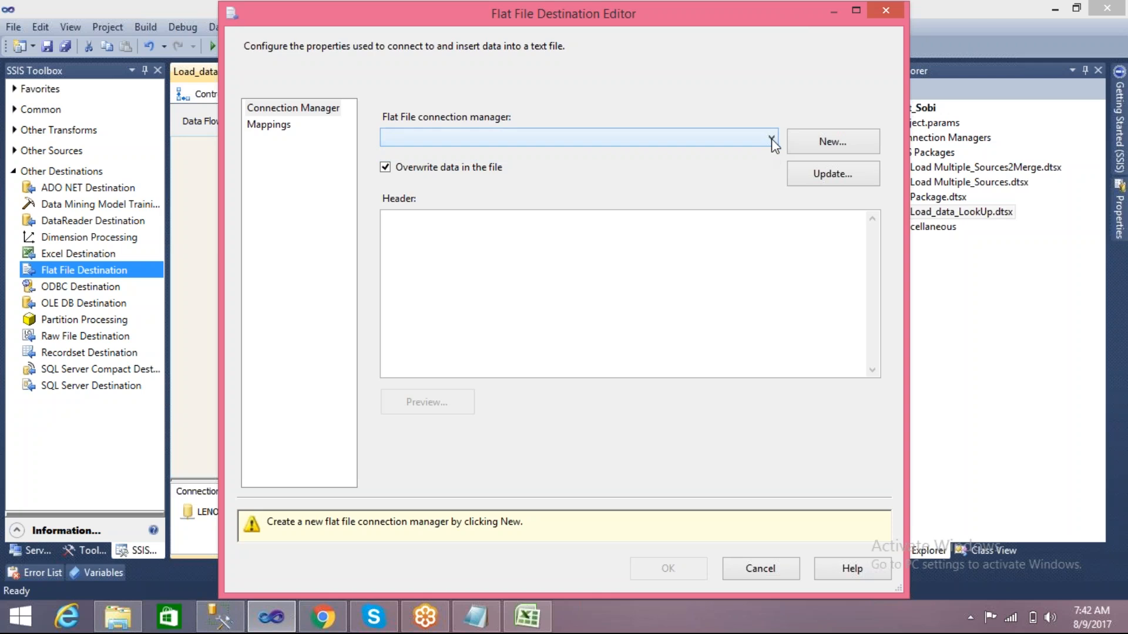
pyautogui.click(812, 152)
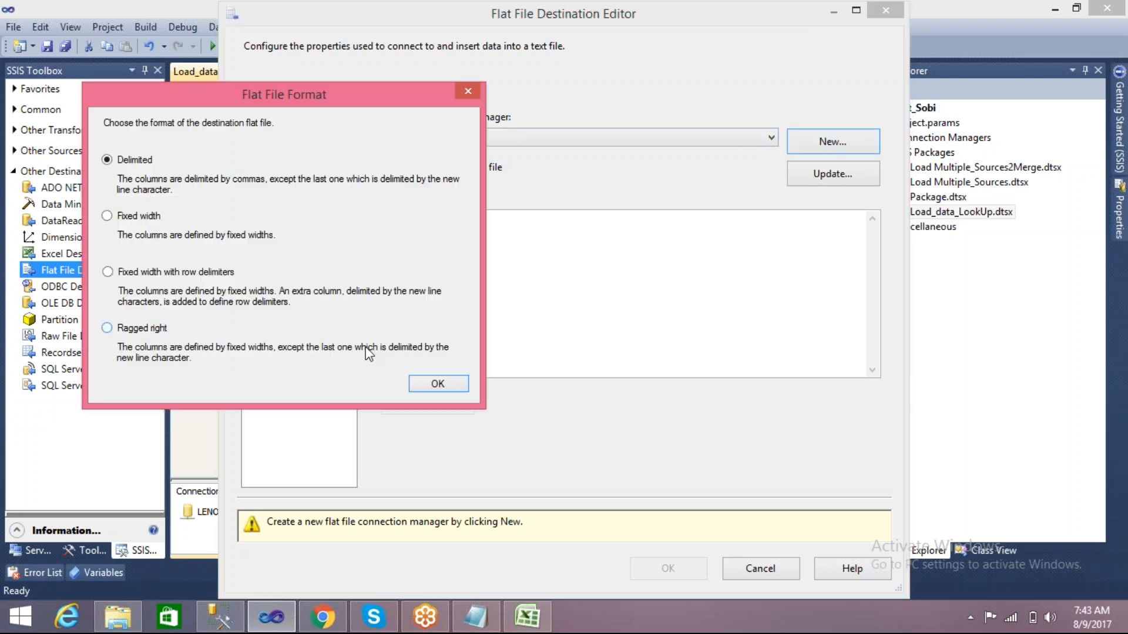
pyautogui.click(438, 384)
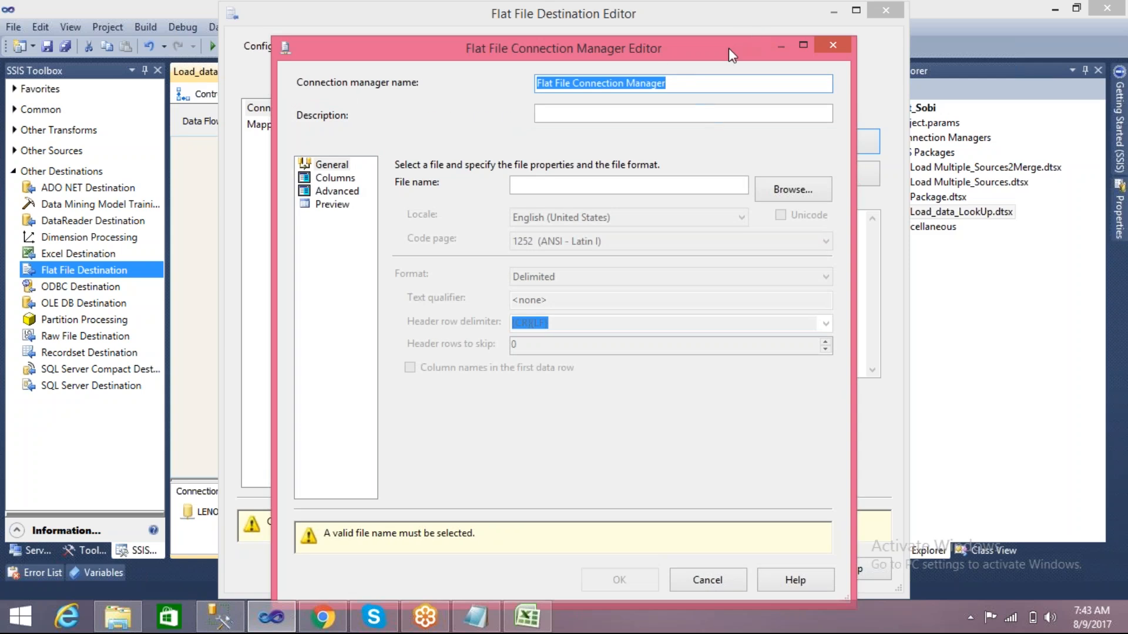
# - Name the flat file connection manager FF_Error
pyautogui.moveTo(729, 48); pyautogui.dragTo(718, 33)
pyautogui.click(673, 65)
pyautogui.moveTo(673, 66); pyautogui.dragTo(513, 69)
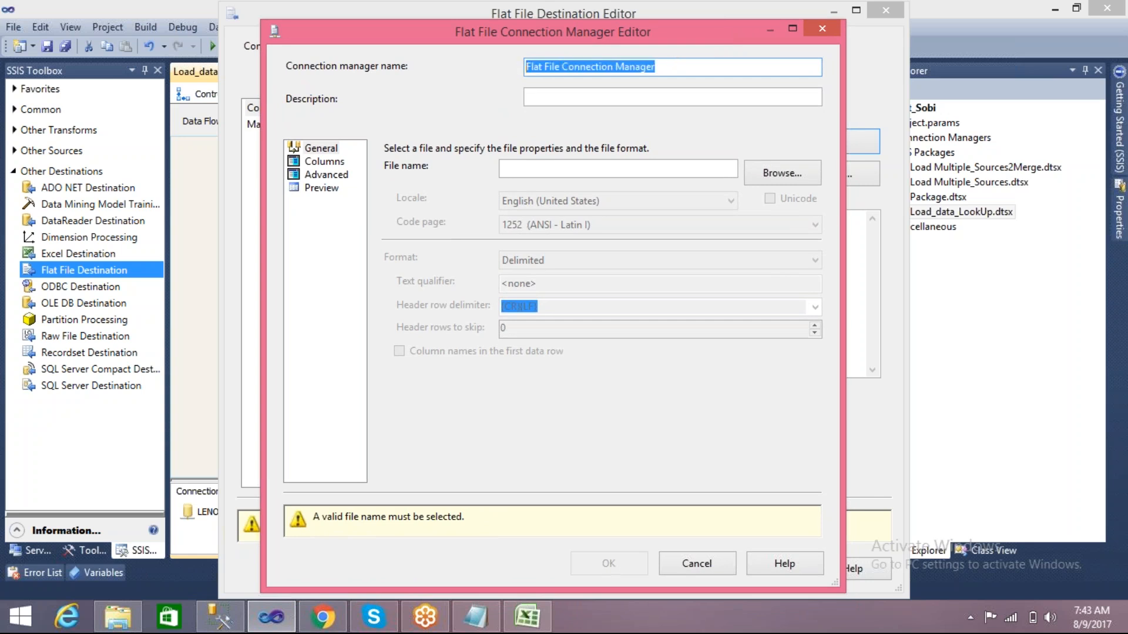
pyautogui.write('FF_E')
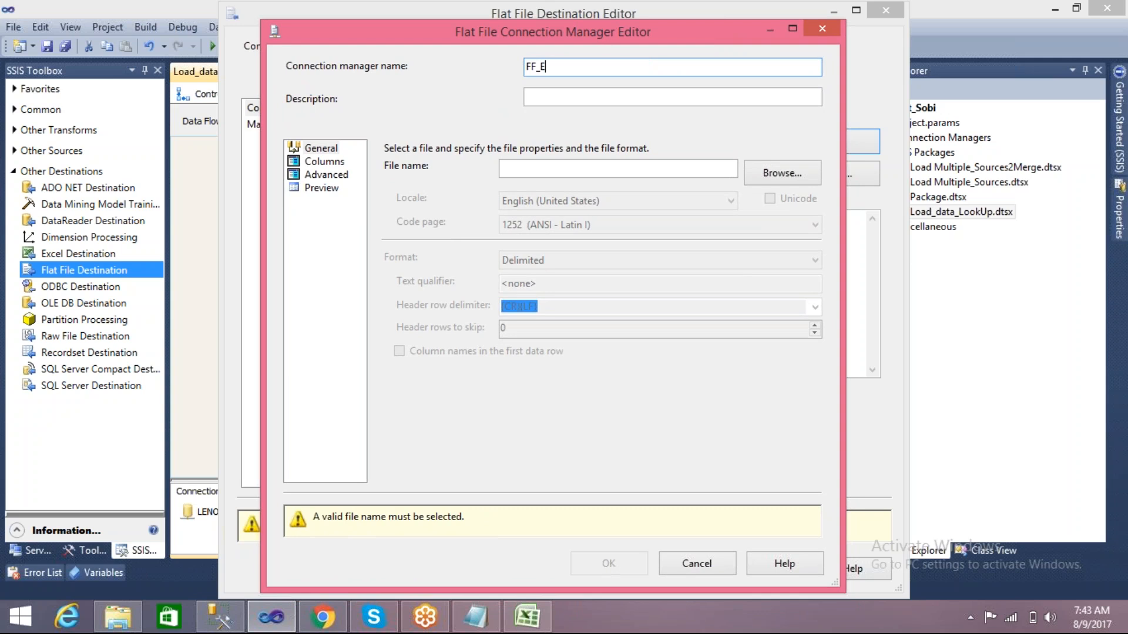
pyautogui.write('rror')
# - Browse for the connection's file and go to the Solution_Sobi folder on Local Disk (E:)
pyautogui.click(611, 172)
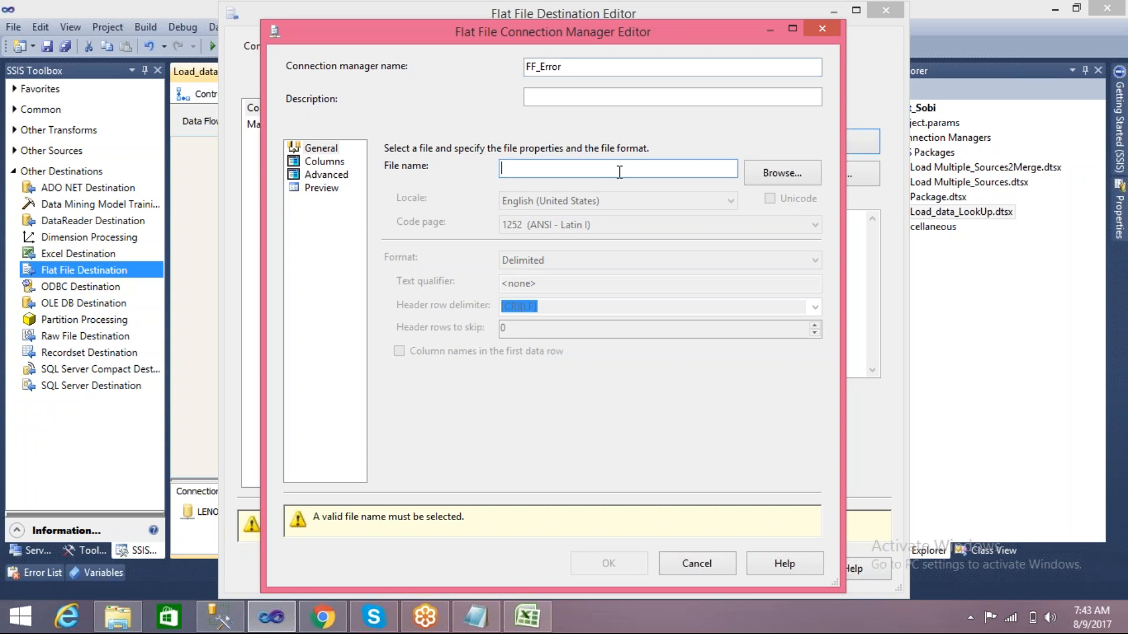
pyautogui.click(767, 174)
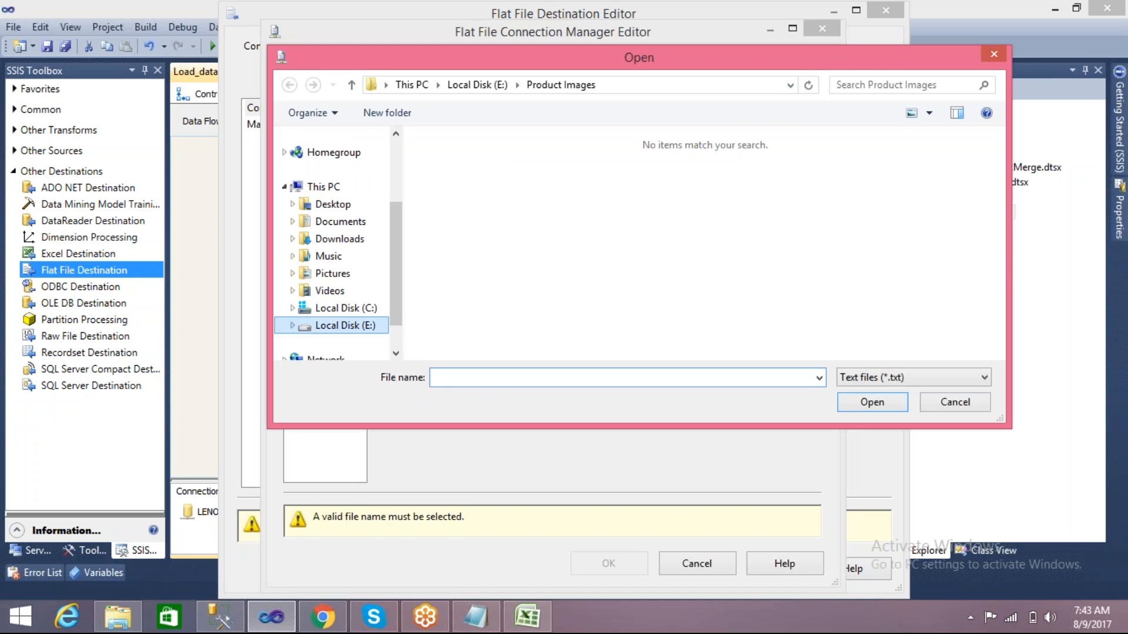
pyautogui.click(366, 327)
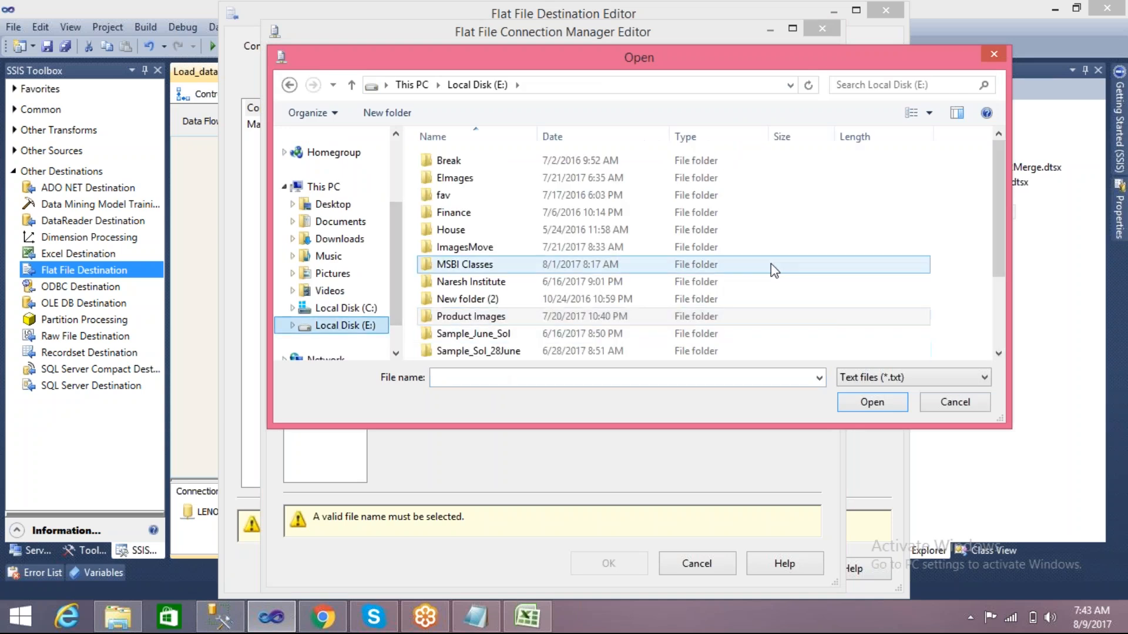
pyautogui.scroll(-2, 996, 304)
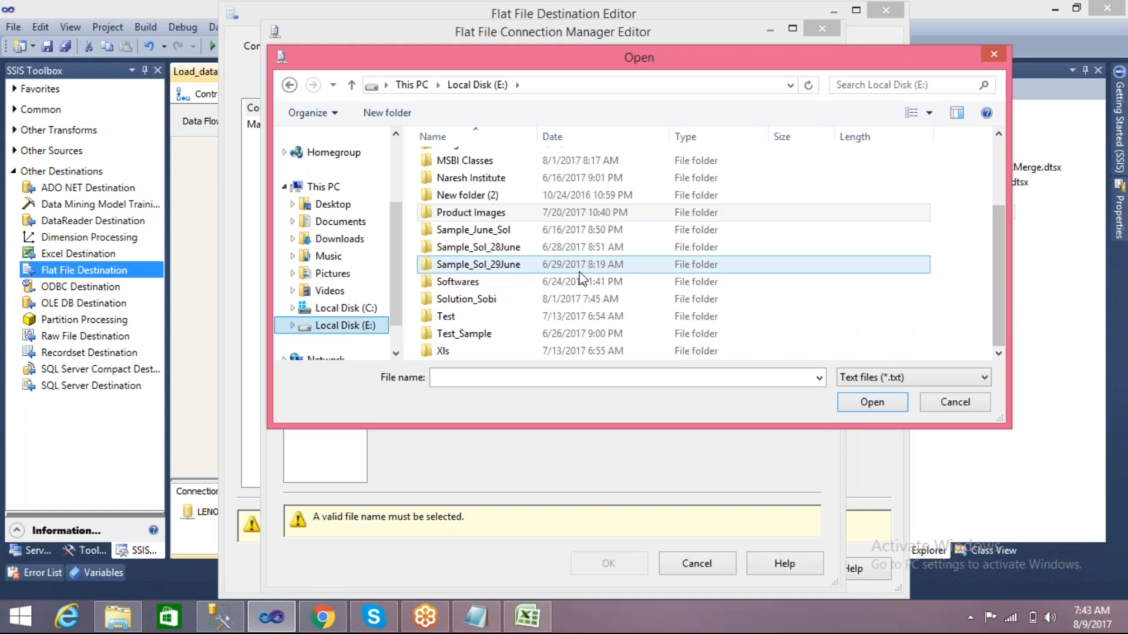
pyautogui.doubleClick(479, 299)
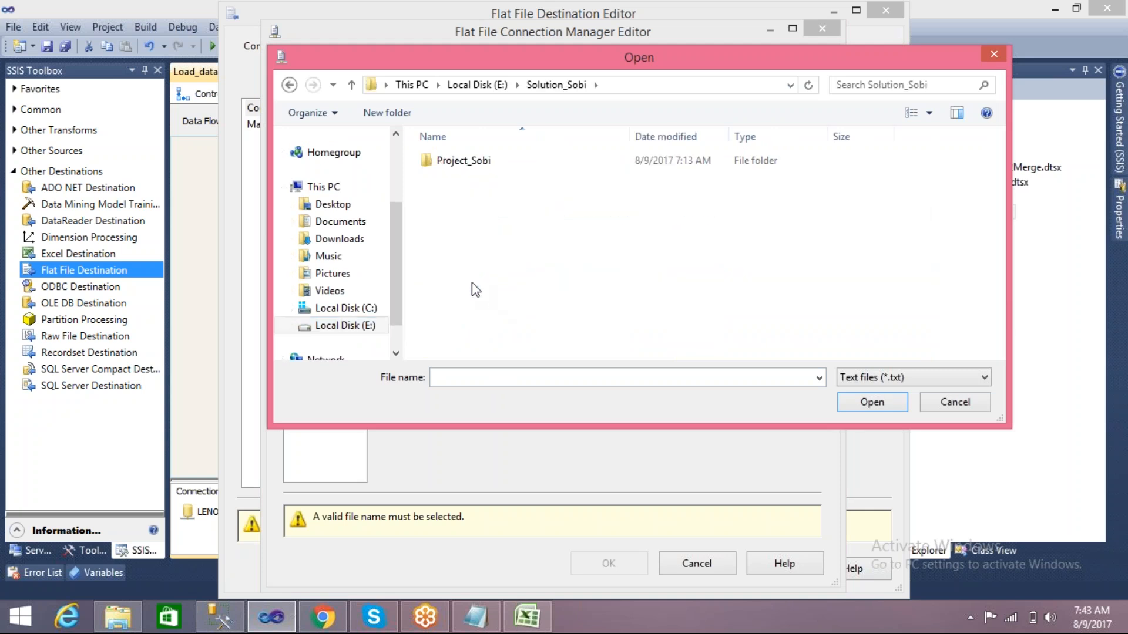
# - Create a new text document named Error_Product in the Solution_Sobi folder
pyautogui.rightClick(472, 283)
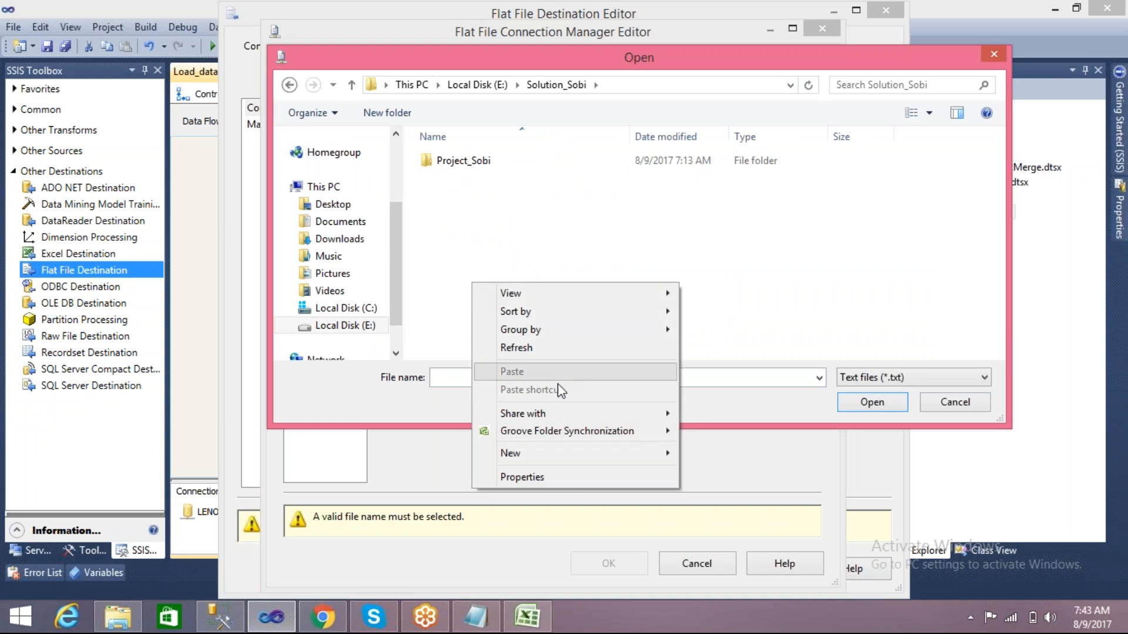
pyautogui.moveTo(652, 454)
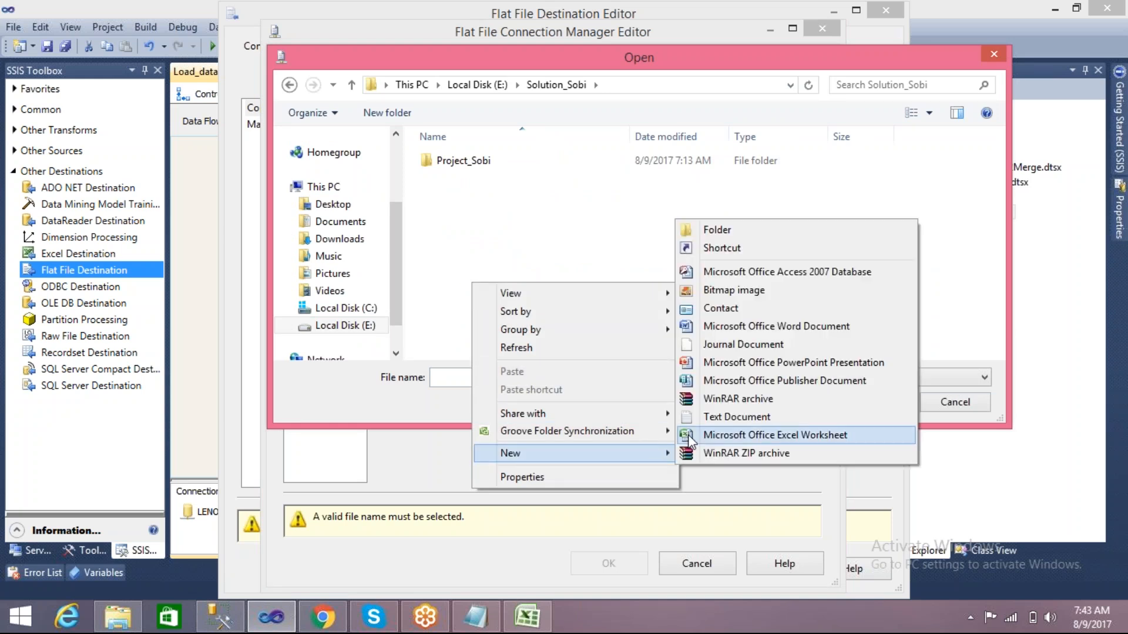
pyautogui.click(729, 418)
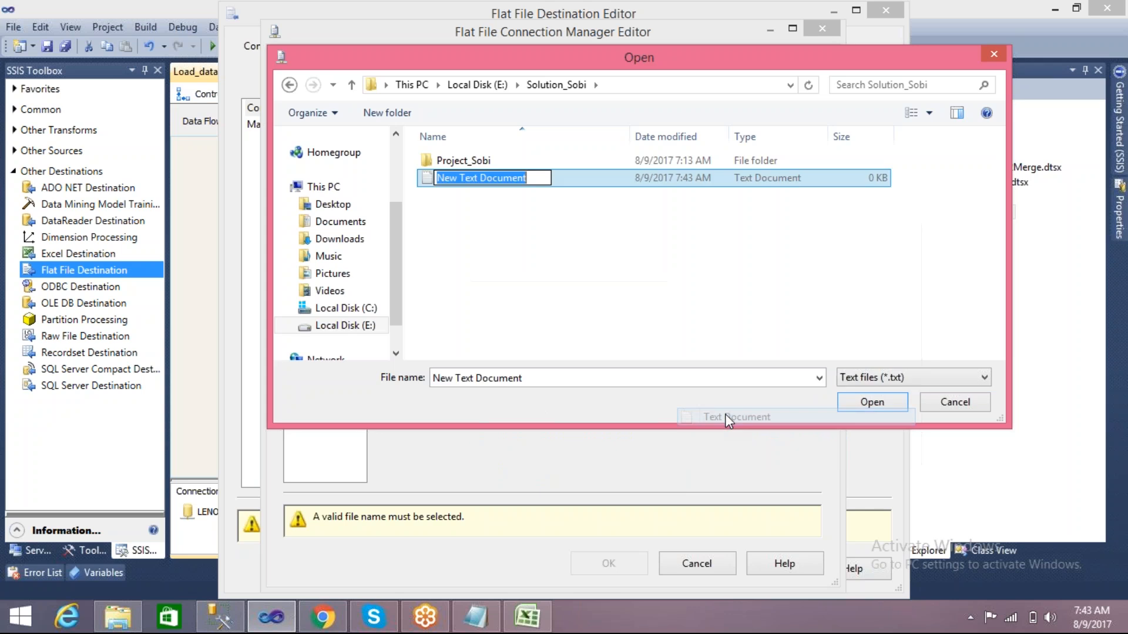
pyautogui.write('E')
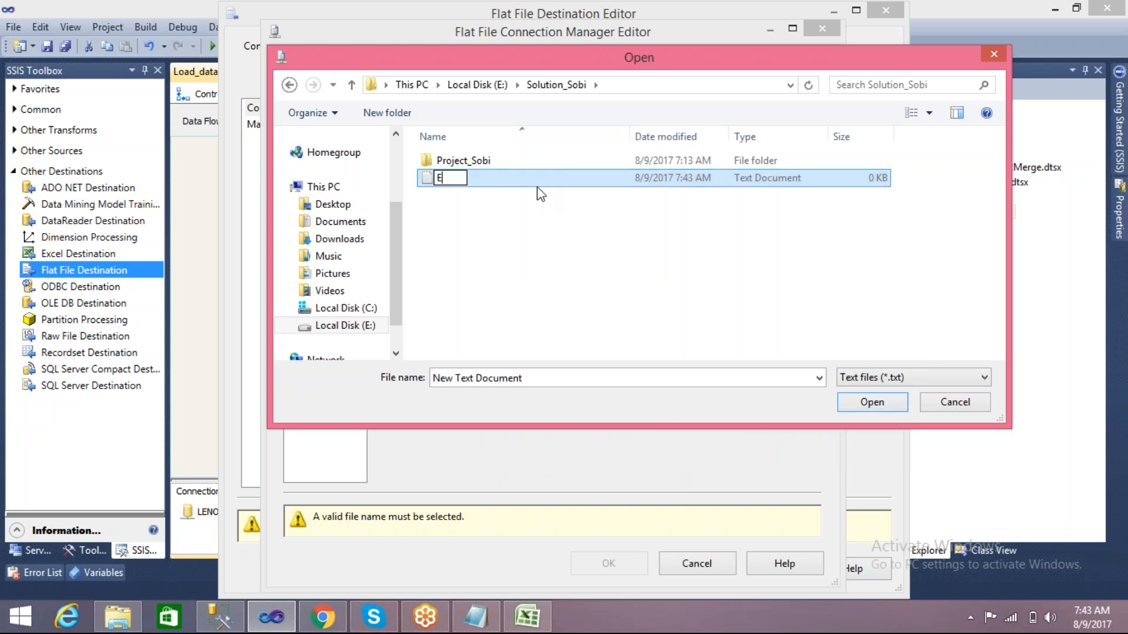
pyautogui.write('rror_Product')
pyautogui.click(442, 215)
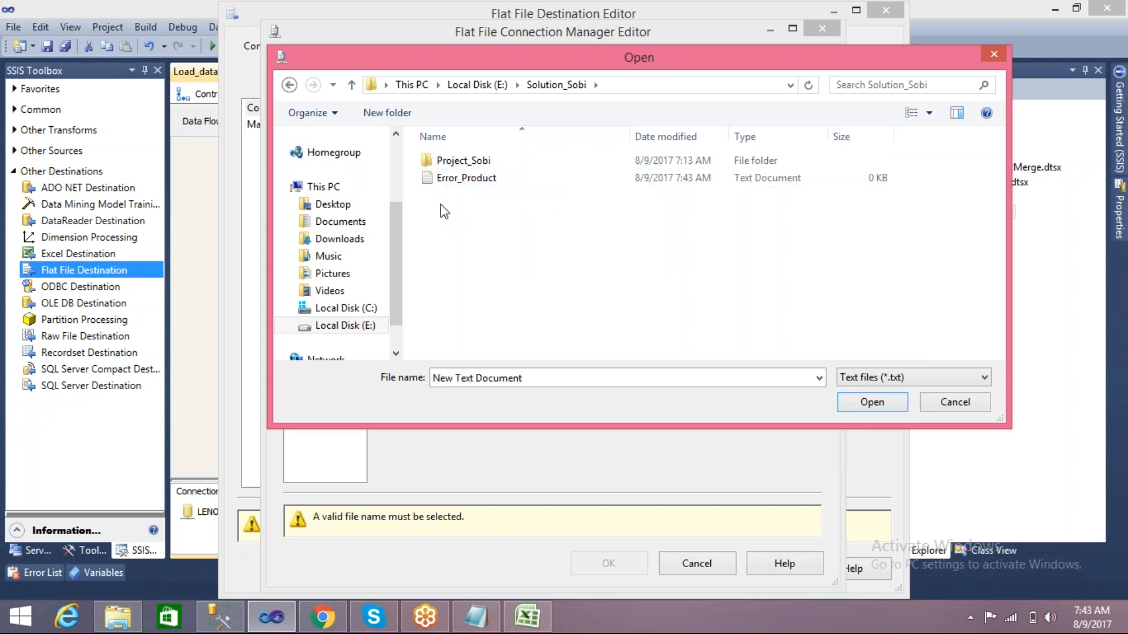
# - Use Error_Product as the file for FF_Error, check its column layout and accept the connection manager
pyautogui.click(461, 179)
pyautogui.click(872, 405)
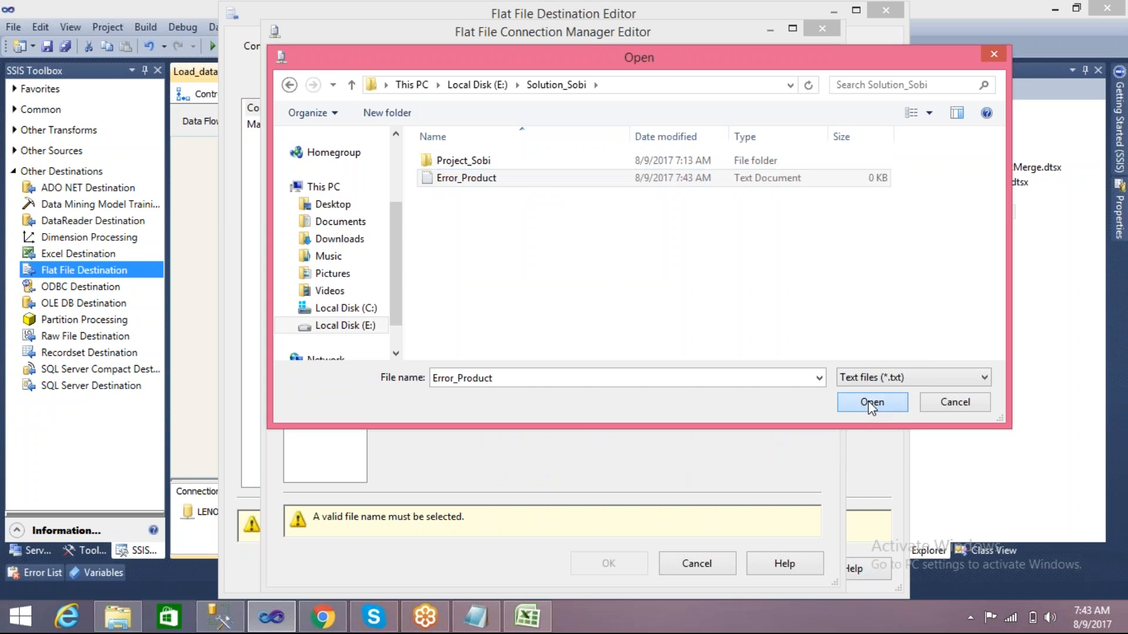
pyautogui.click(341, 161)
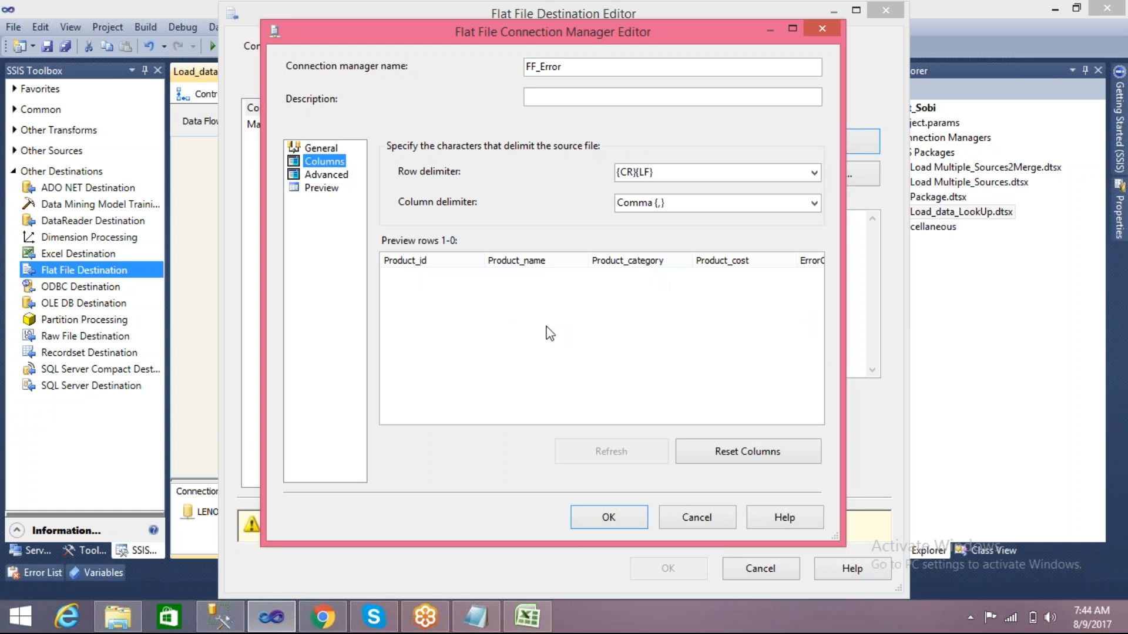
pyautogui.click(609, 518)
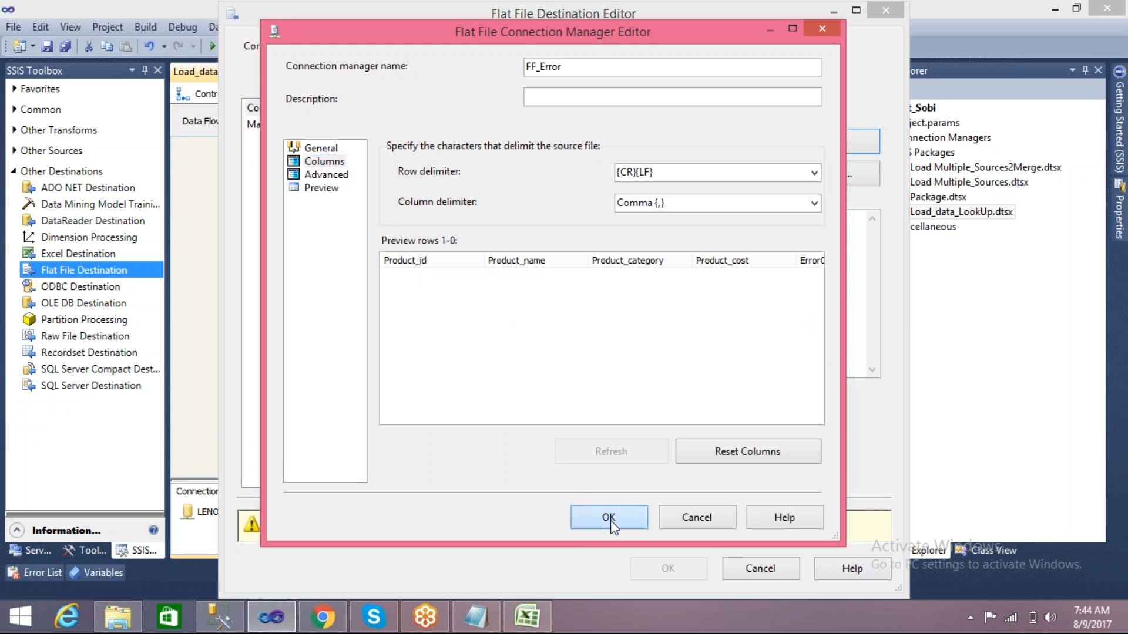
# - Map the error output's input columns to the flat file columns of the same name and accept the Flat File Destination settings
pyautogui.moveTo(453, 14); pyautogui.dragTo(671, 316)
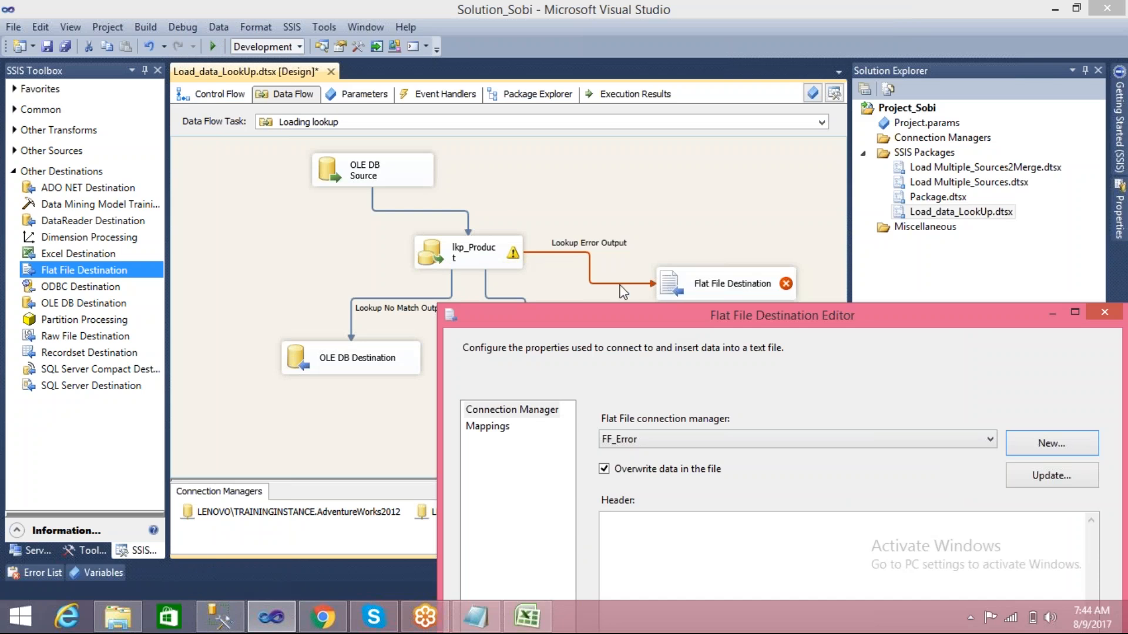
pyautogui.moveTo(676, 315); pyautogui.dragTo(489, 20)
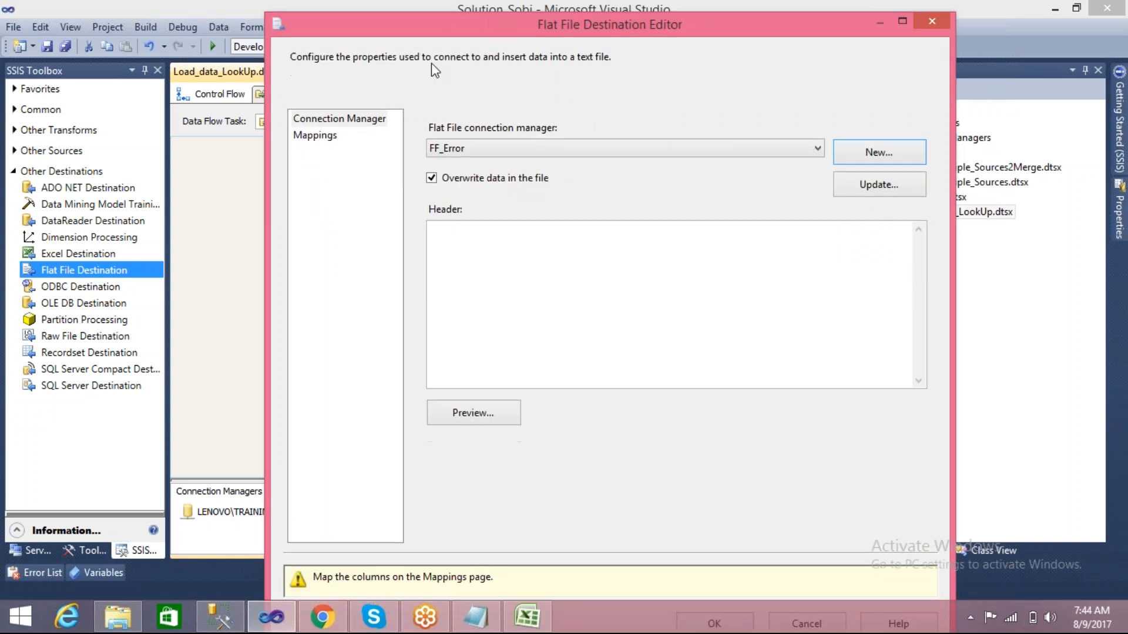
pyautogui.click(324, 141)
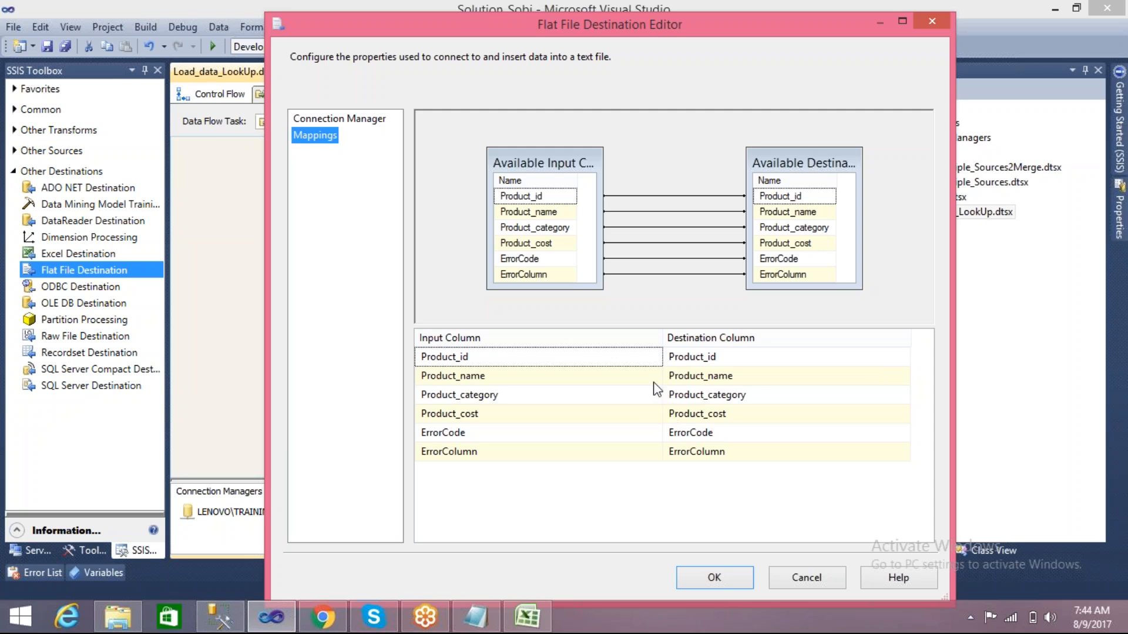
pyautogui.click(711, 579)
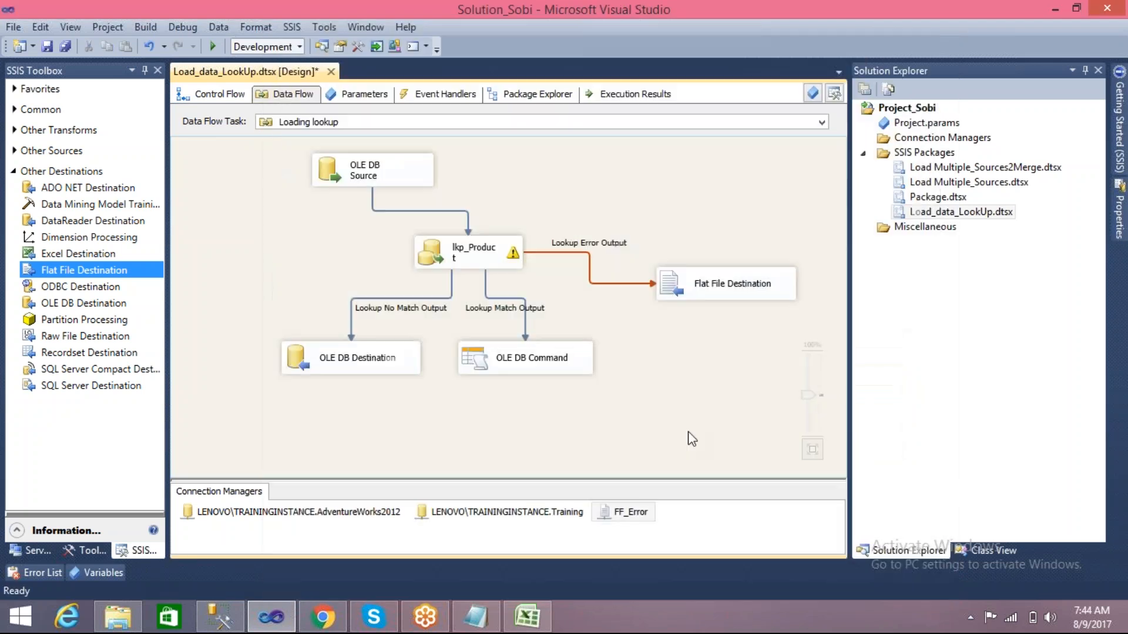
# - Save and run the Load_data_LookUp package, then check the rows flowing from lkp_Product to the Flat File Destination
pyautogui.hotkey('ctrl', 's')
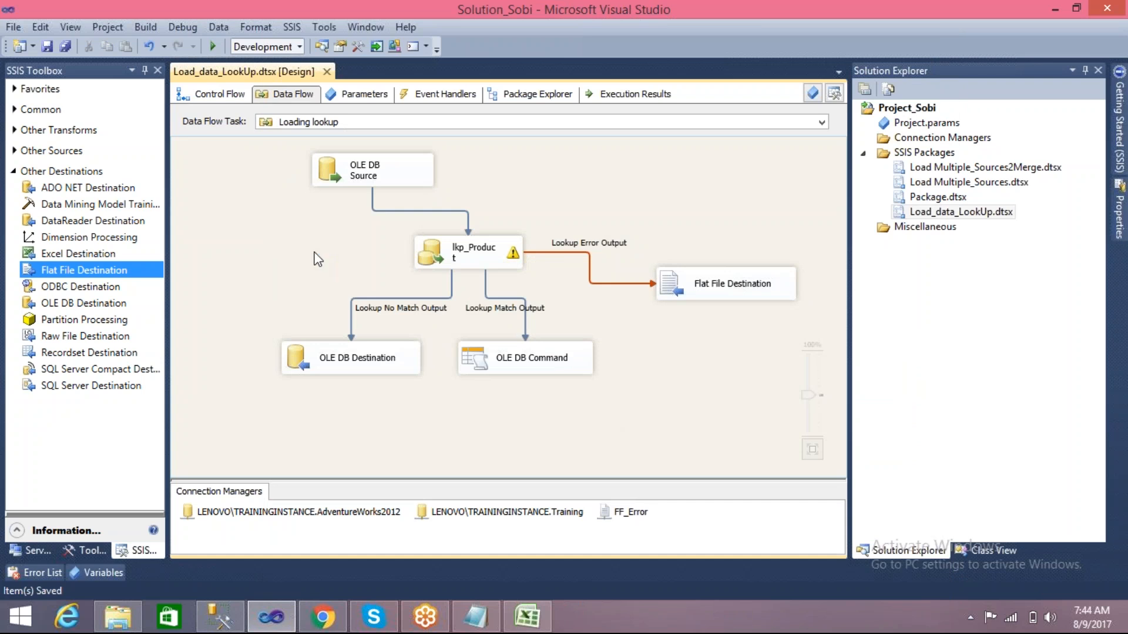
pyautogui.click(213, 46)
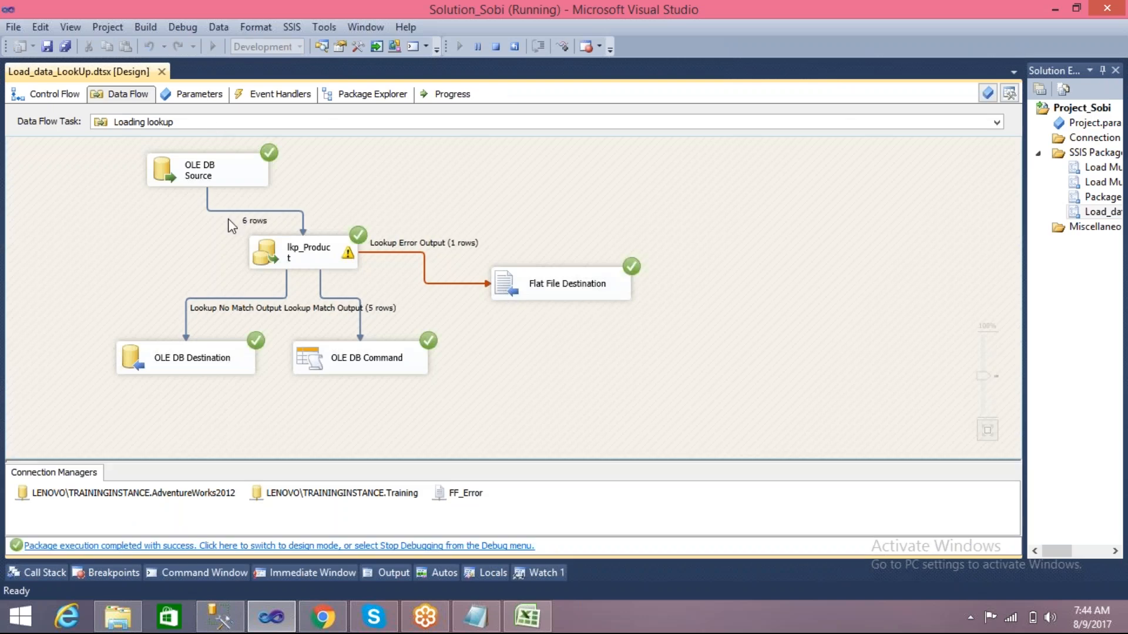
pyautogui.click(271, 252)
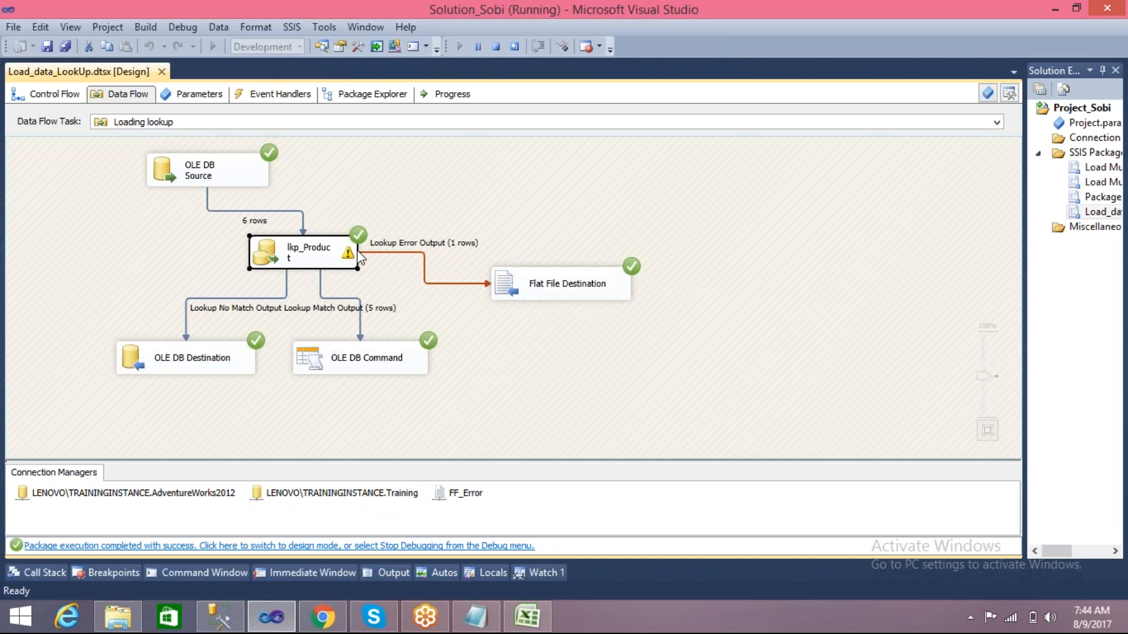
pyautogui.moveTo(350, 254)
pyautogui.click(521, 284)
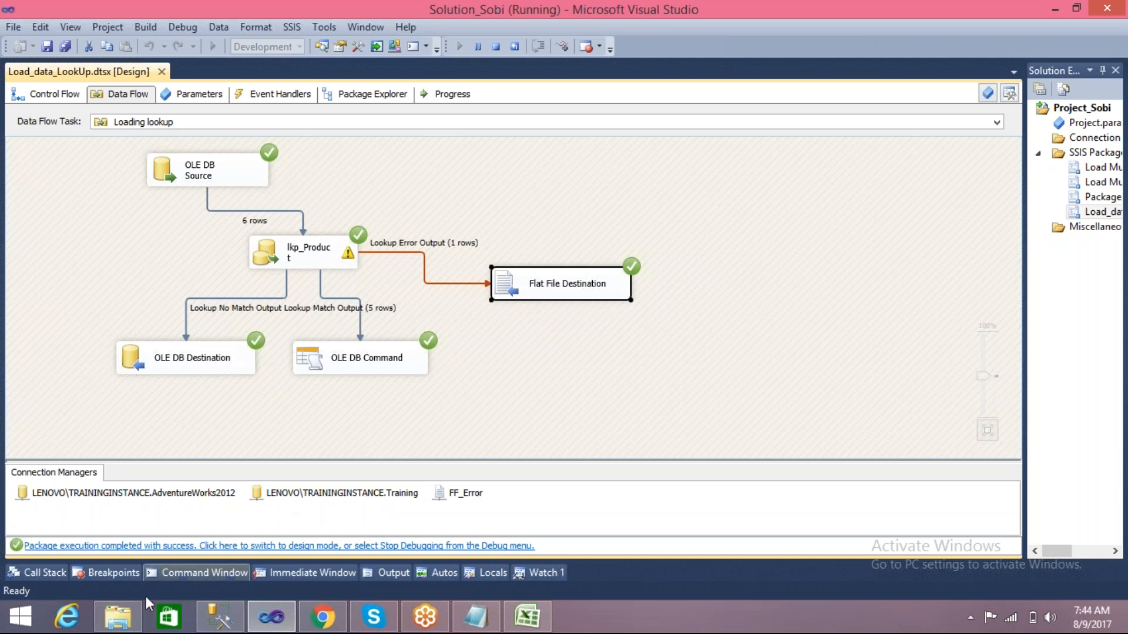
# - Switch to File Explorer, open Error_Product in Notepad to examine the redirected row, and close the file
pyautogui.click(119, 616)
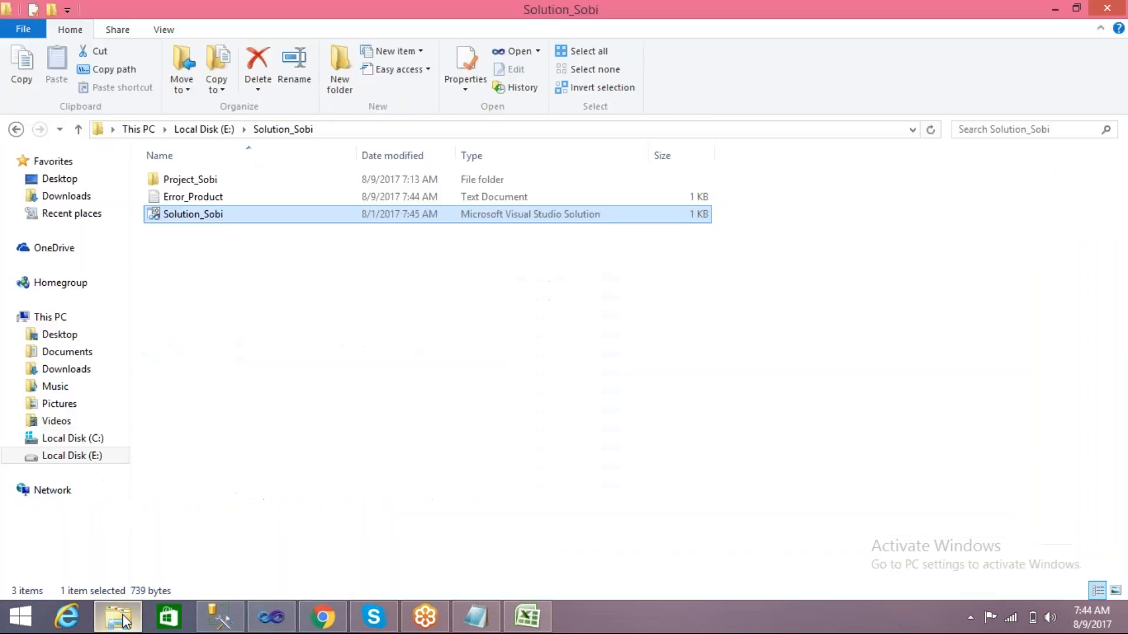
pyautogui.click(207, 199)
pyautogui.click(204, 266)
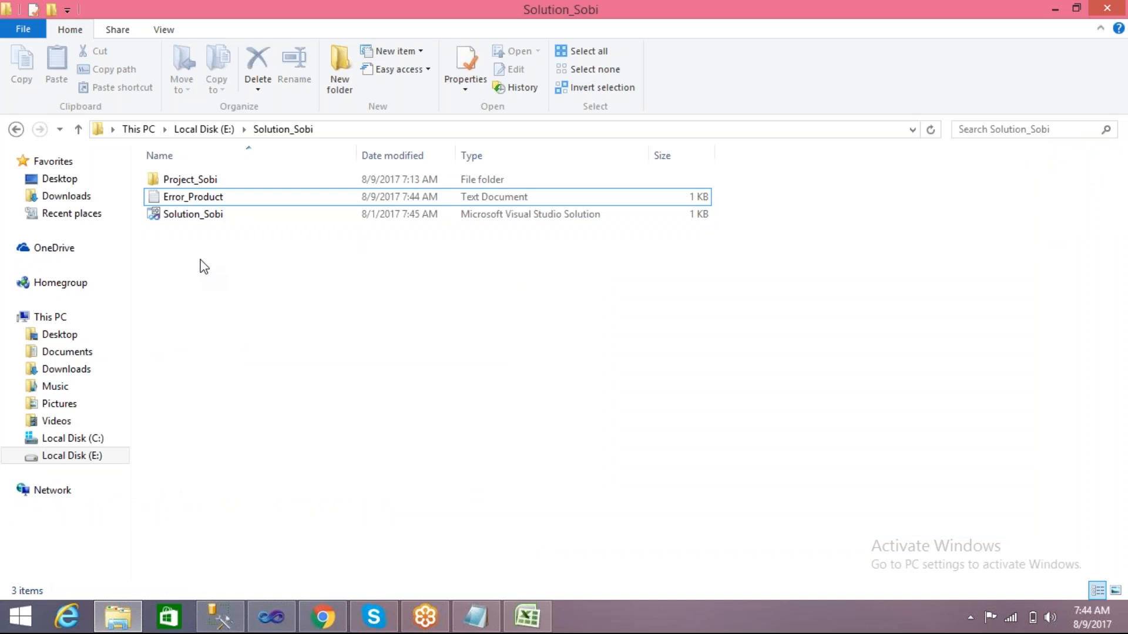
pyautogui.doubleClick(211, 198)
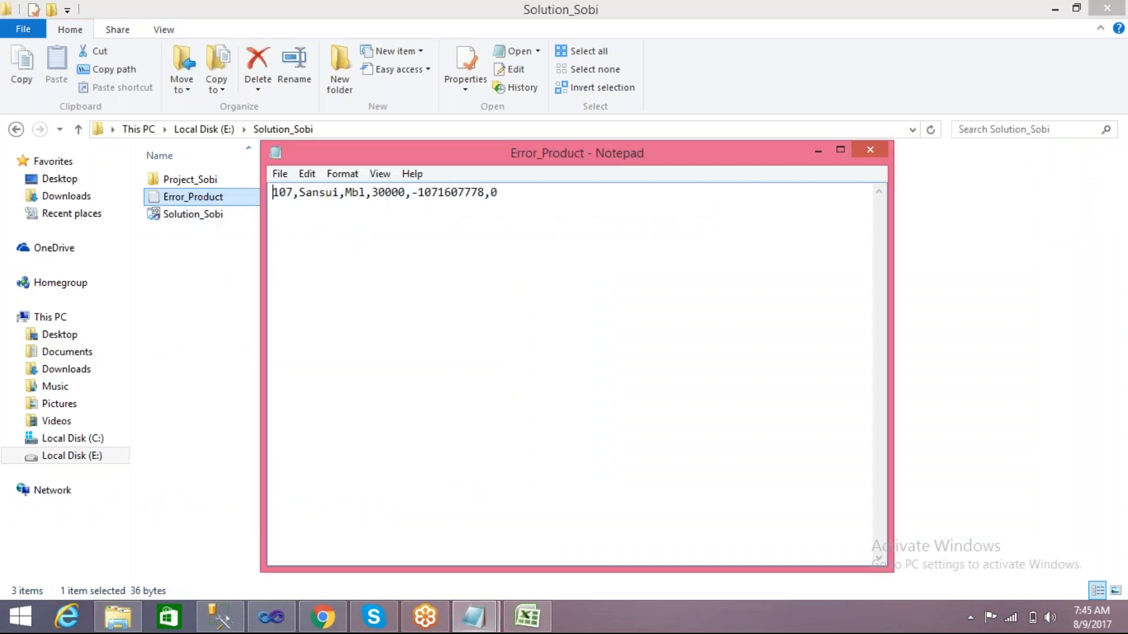
pyautogui.moveTo(508, 194); pyautogui.dragTo(275, 180)
pyautogui.click(312, 204)
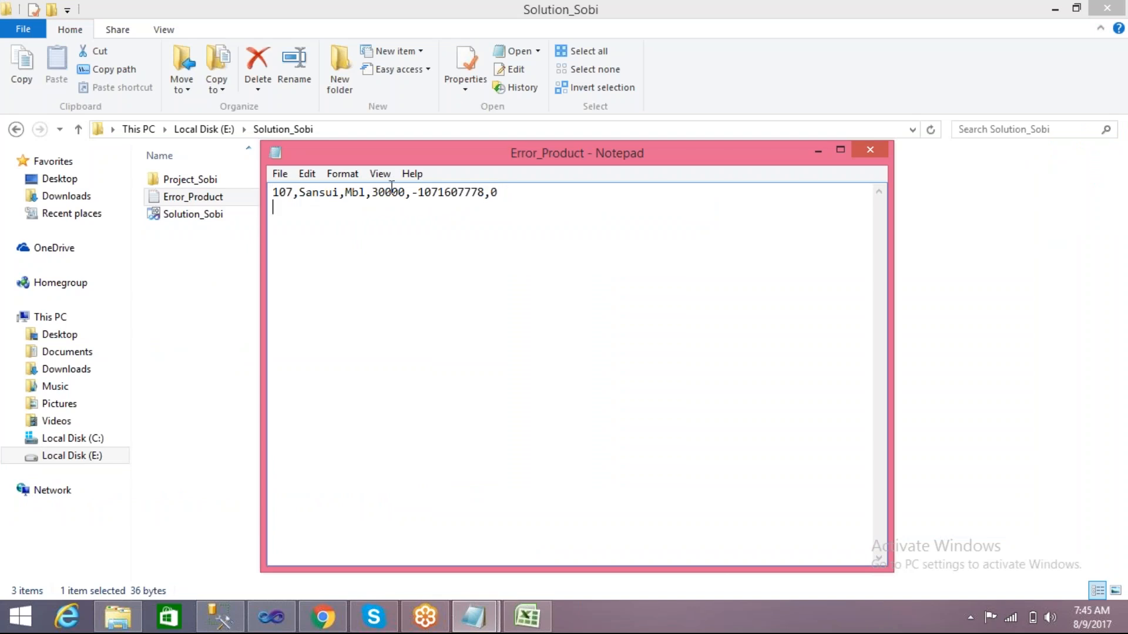
pyautogui.click(504, 195)
pyautogui.moveTo(504, 195); pyautogui.dragTo(275, 188)
pyautogui.click(410, 208)
pyautogui.click(870, 150)
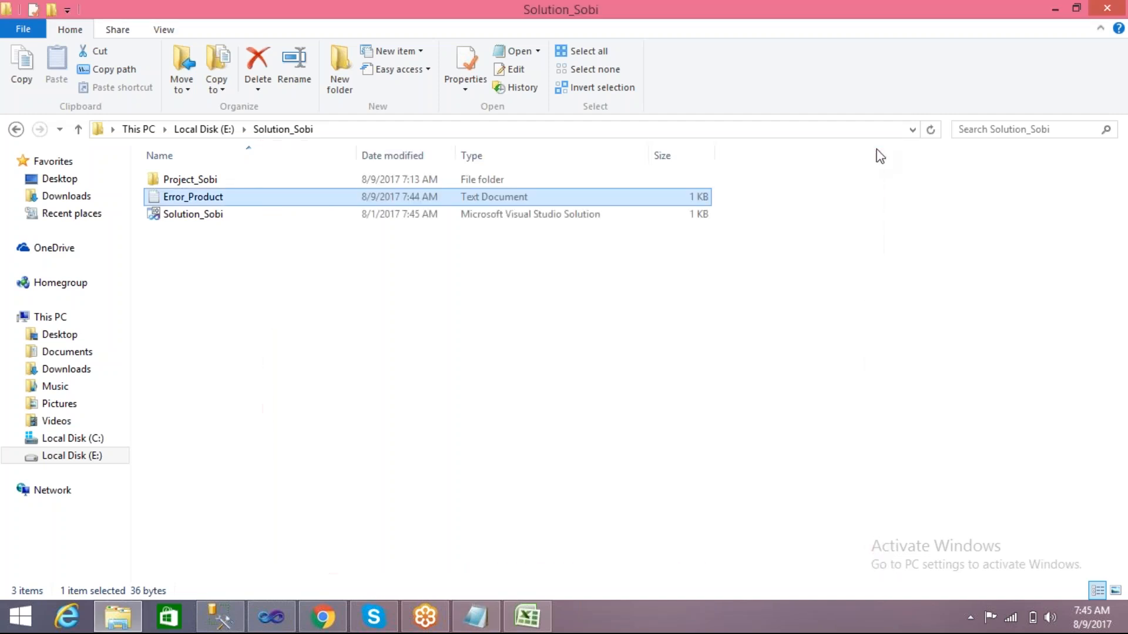
pyautogui.click(501, 289)
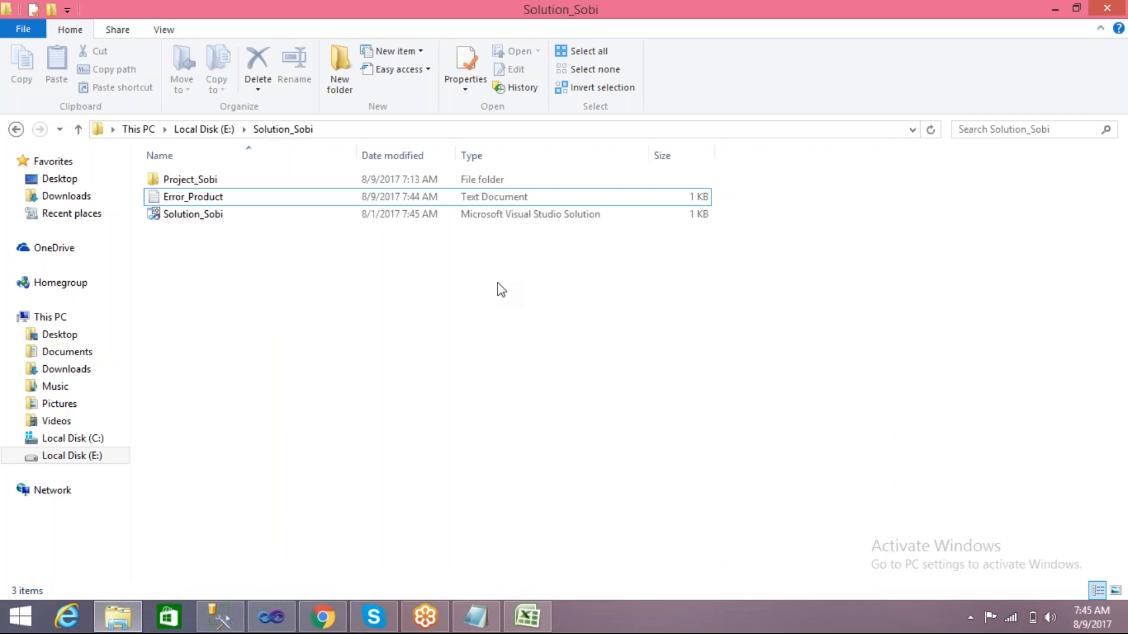
# - Switch back to Visual Studio, review the match output into the OLE DB Command, and stop debugging the package
pyautogui.click(270, 618)
pyautogui.click(547, 366)
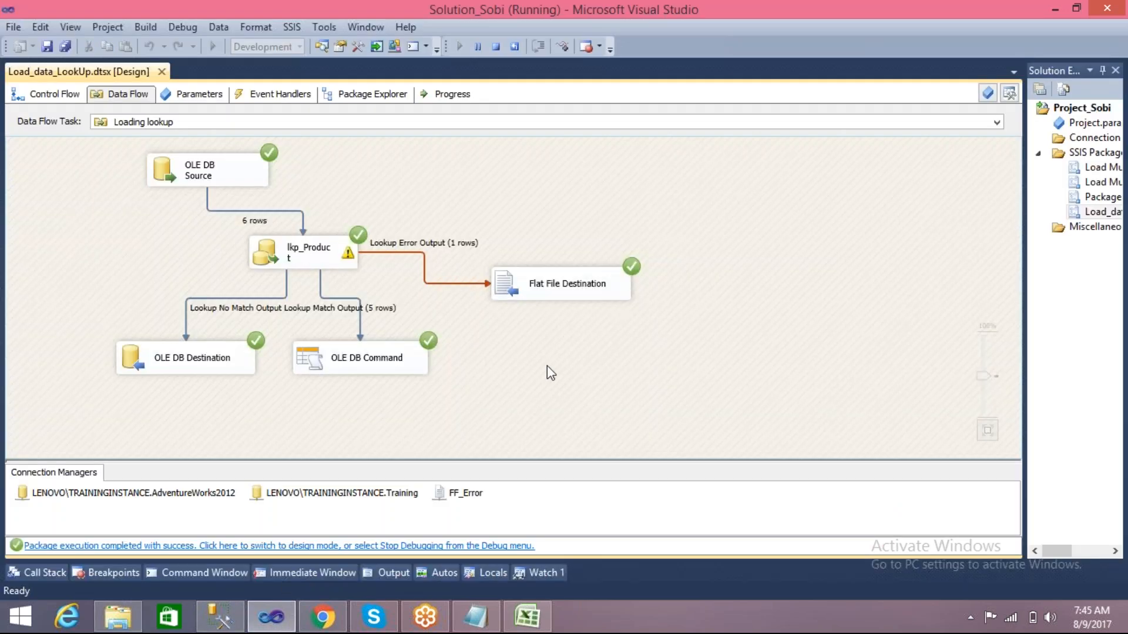
pyautogui.click(336, 363)
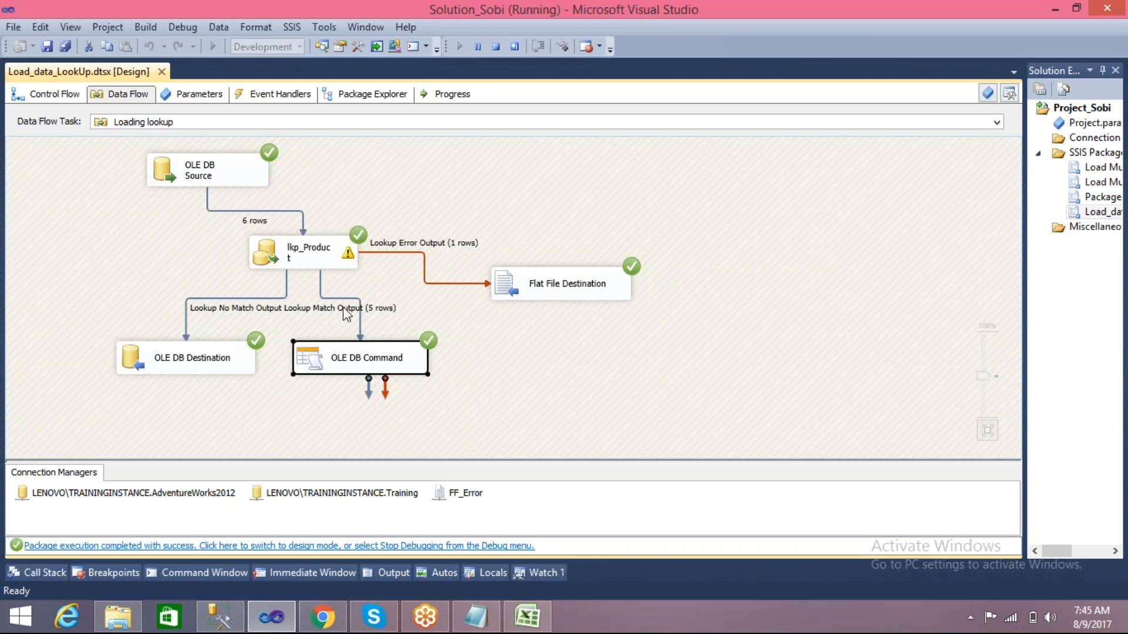
pyautogui.click(366, 363)
pyautogui.click(457, 211)
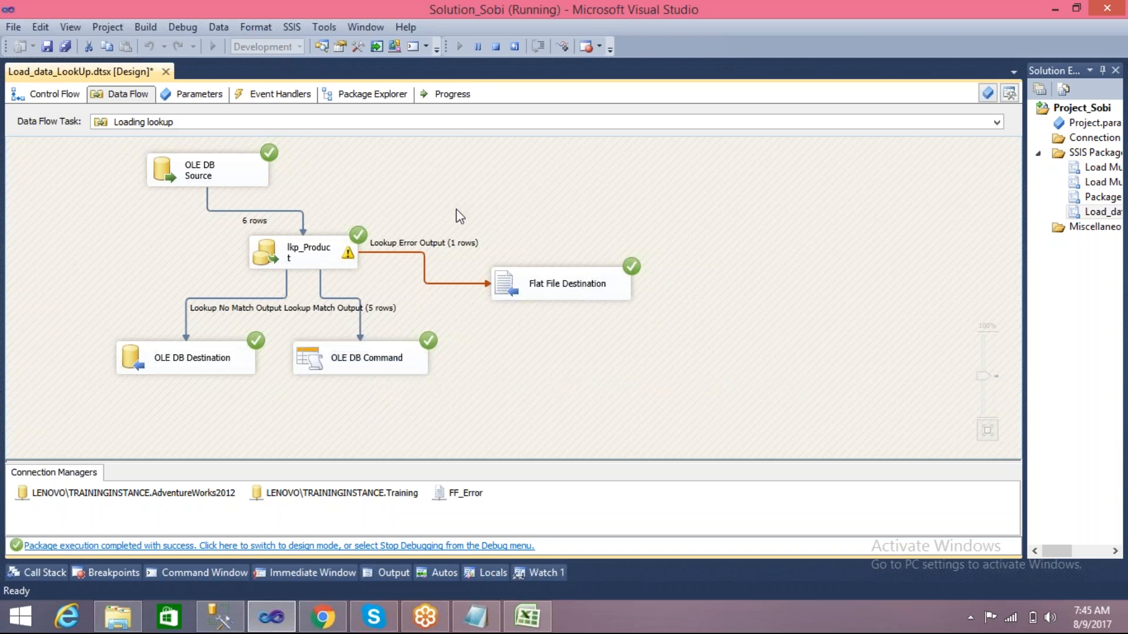
pyautogui.click(496, 47)
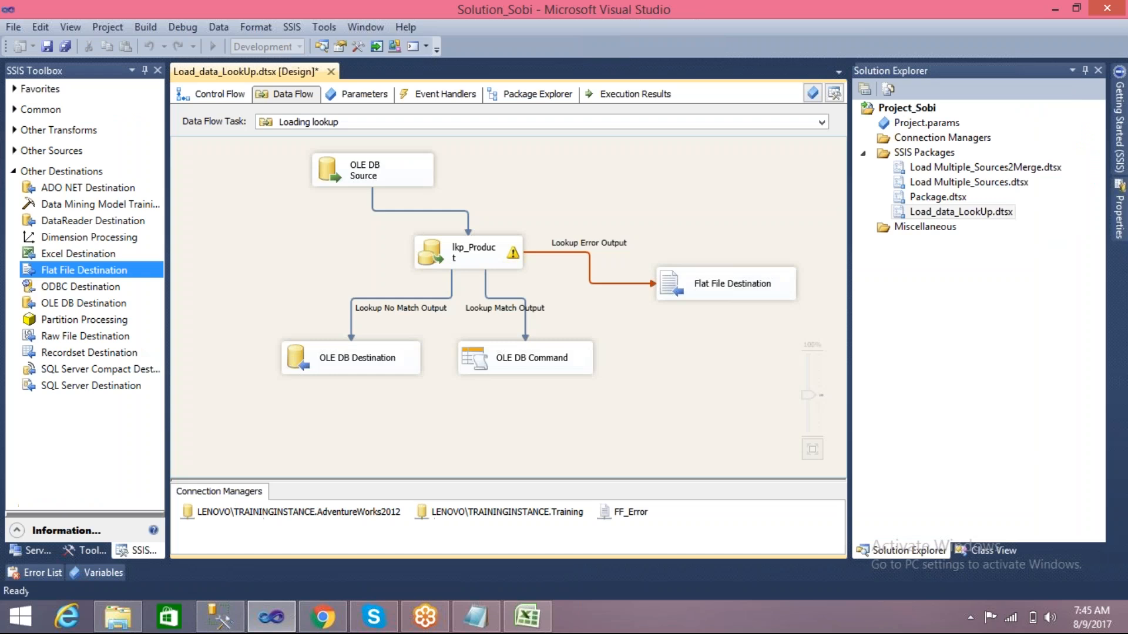
# - Open the lkp_Product lookup, set rows with no matching entries to Ignore failure, and glance at its connection settings
pyautogui.doubleClick(437, 261)
pyautogui.click(665, 391)
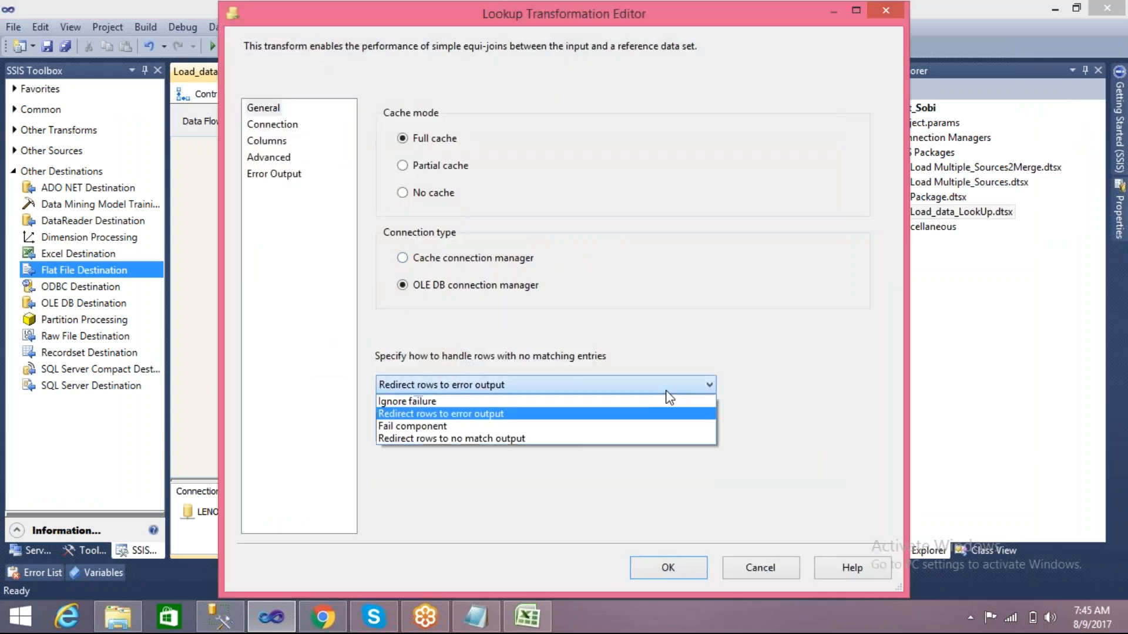
pyautogui.click(501, 401)
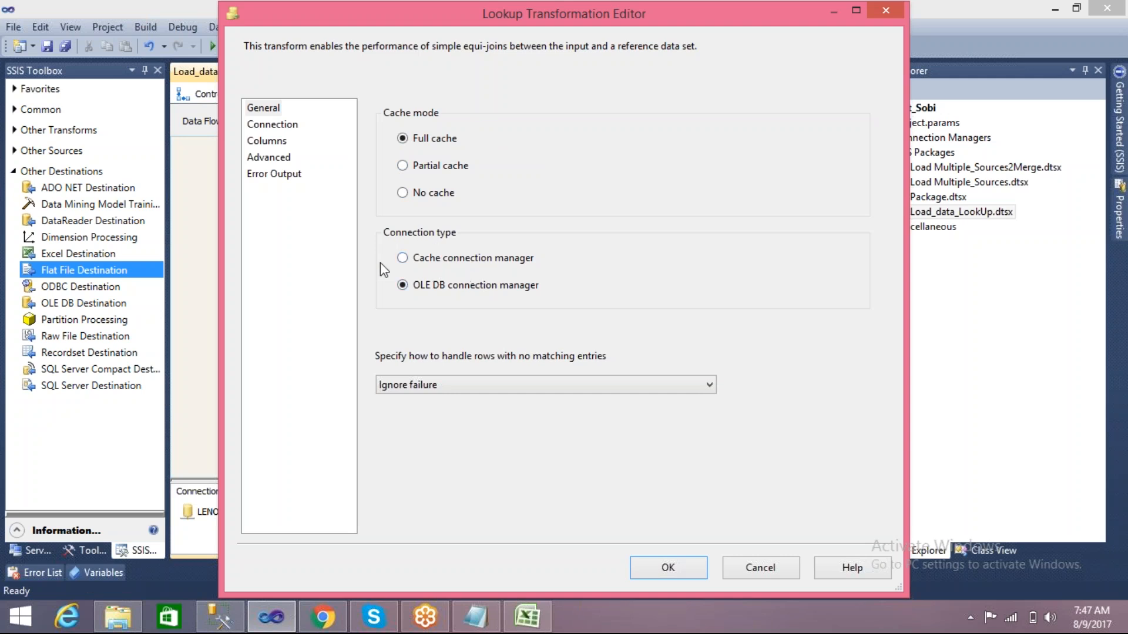
pyautogui.click(274, 125)
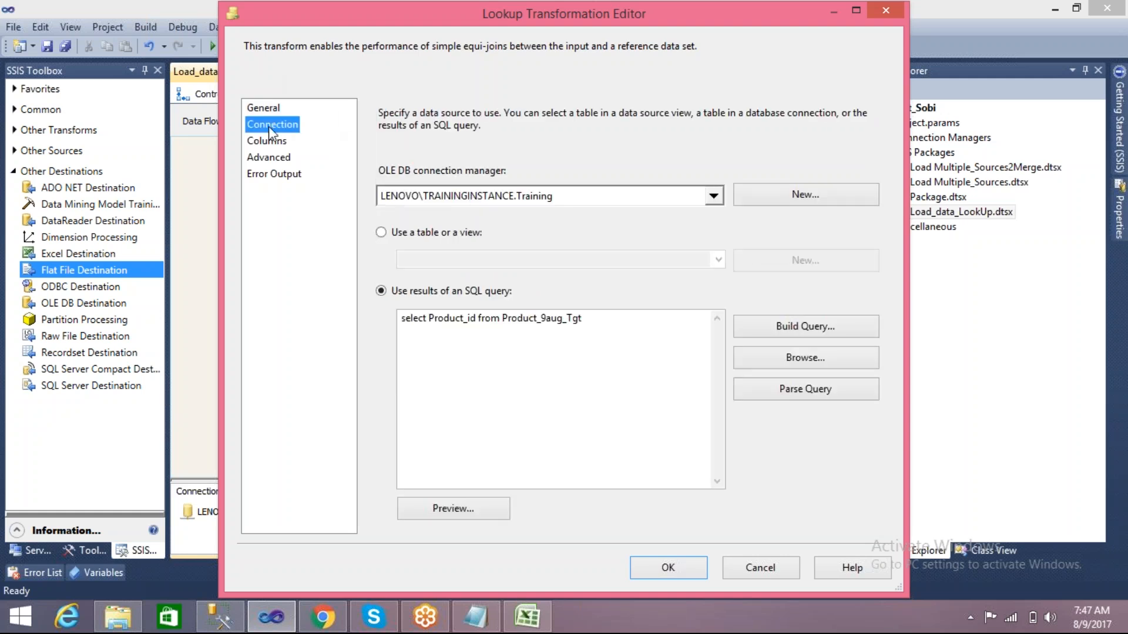
pyautogui.click(259, 108)
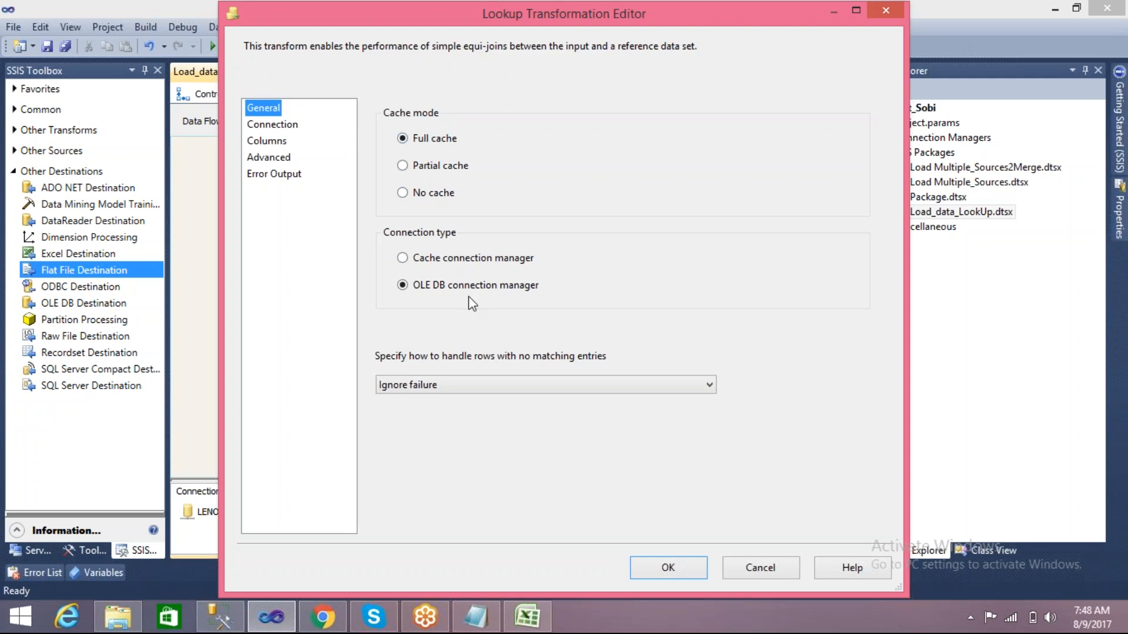
# - Set the lookup's handling of rows with no matching entries to Redirect rows to no match output
pyautogui.click(710, 388)
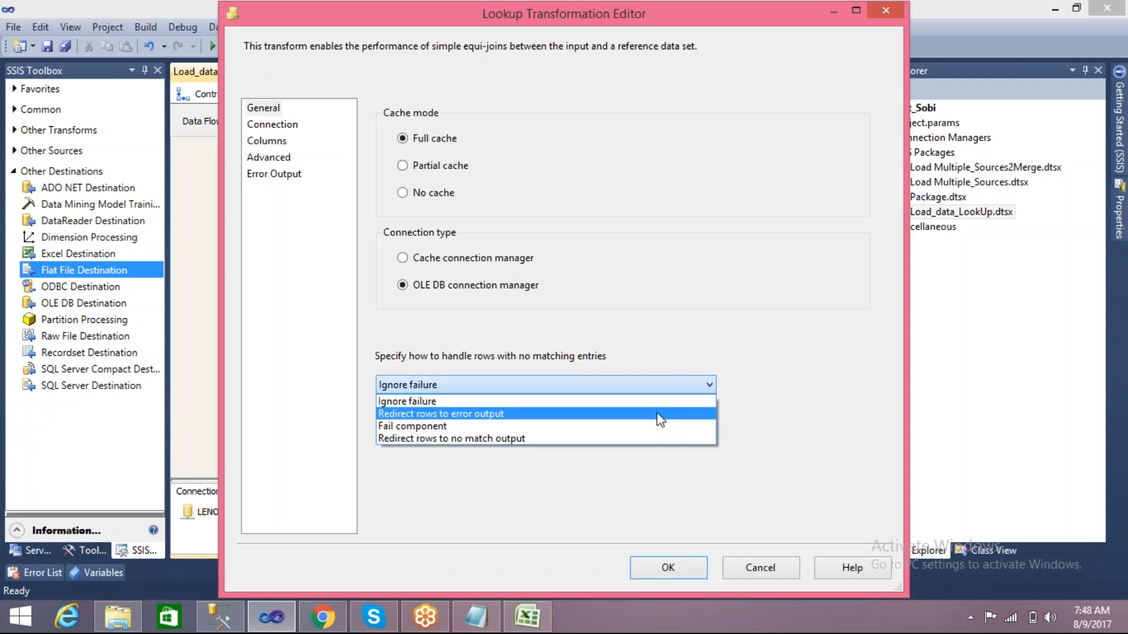
pyautogui.click(563, 472)
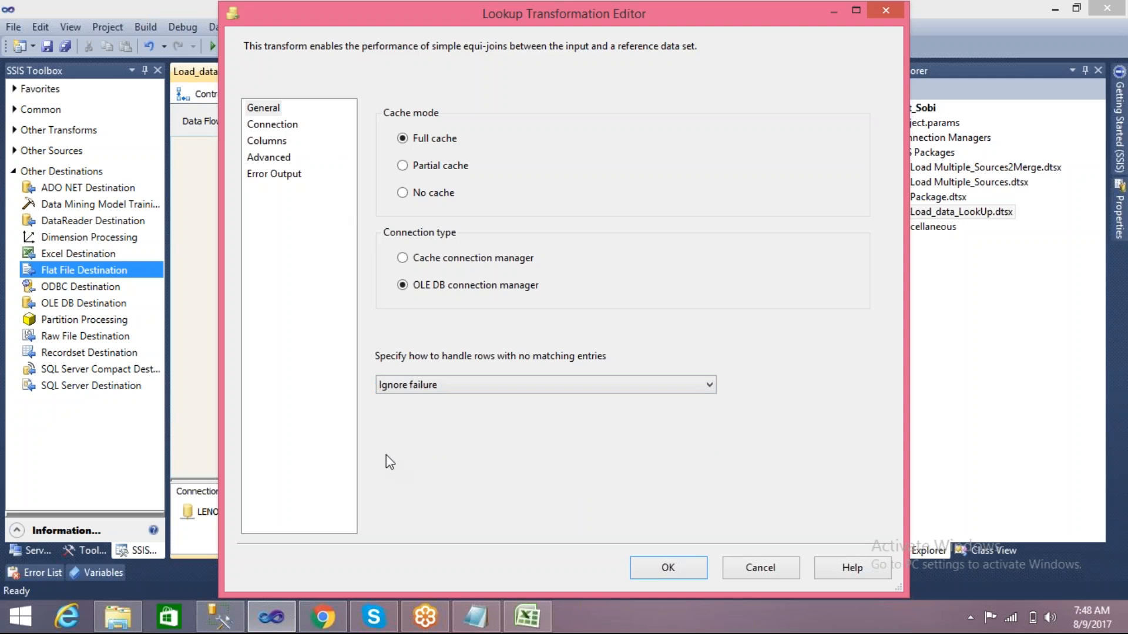
pyautogui.click(496, 385)
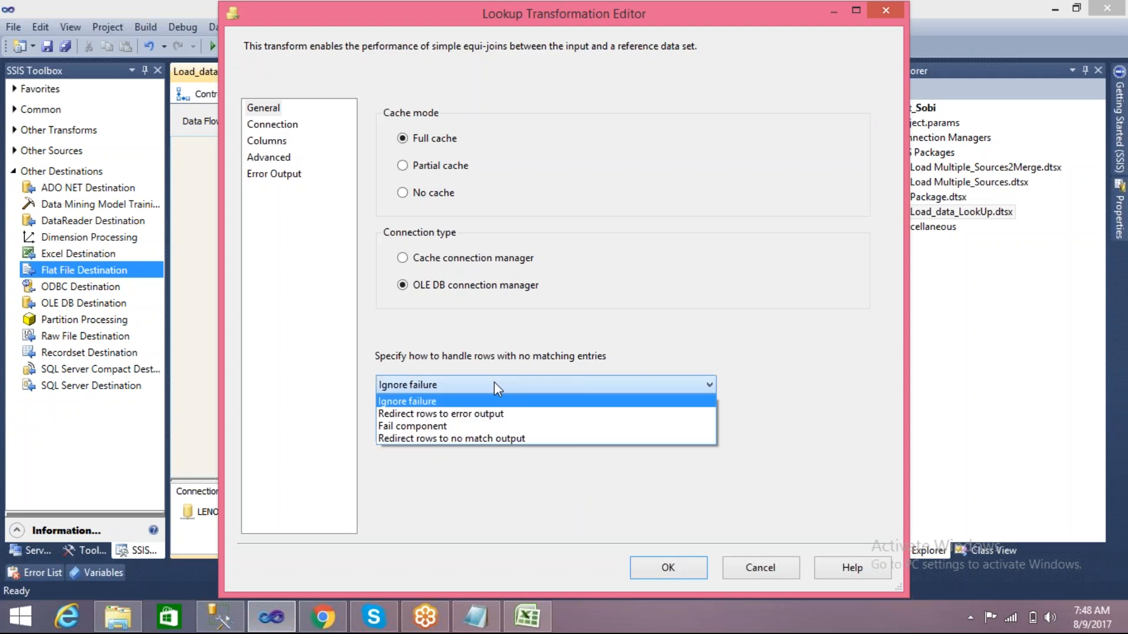
pyautogui.click(467, 438)
# - Examine the lookup's SQL query on Product_9aug_Tgt, its Product_id column, and the mapping between input and lookup columns
pyautogui.click(258, 128)
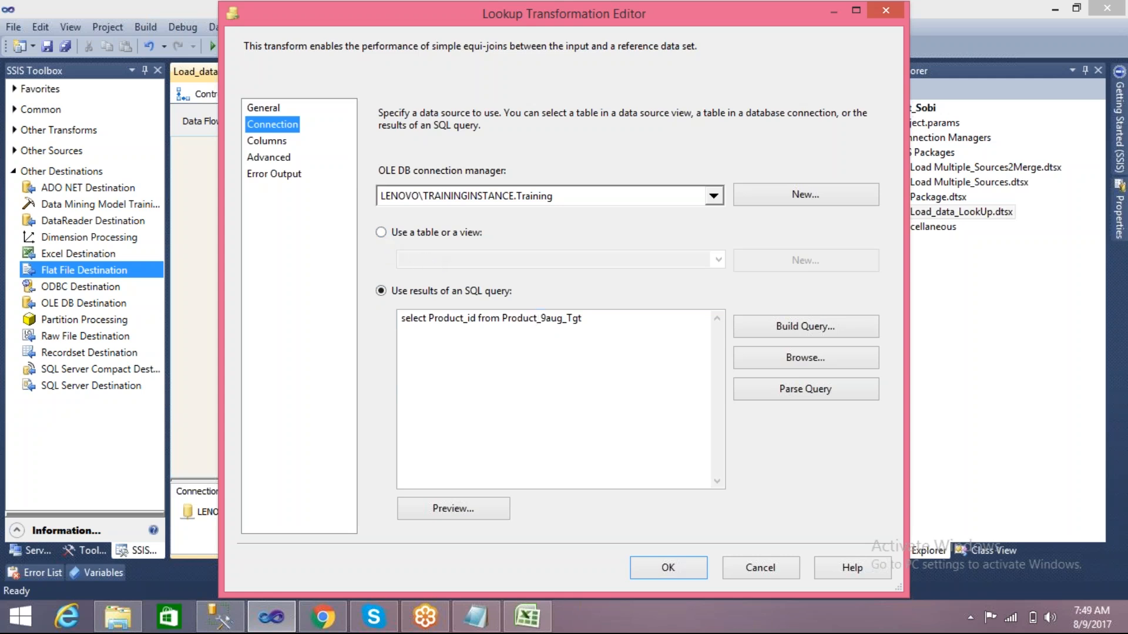
pyautogui.click(591, 319)
pyautogui.moveTo(590, 319); pyautogui.dragTo(400, 319)
pyautogui.doubleClick(436, 319)
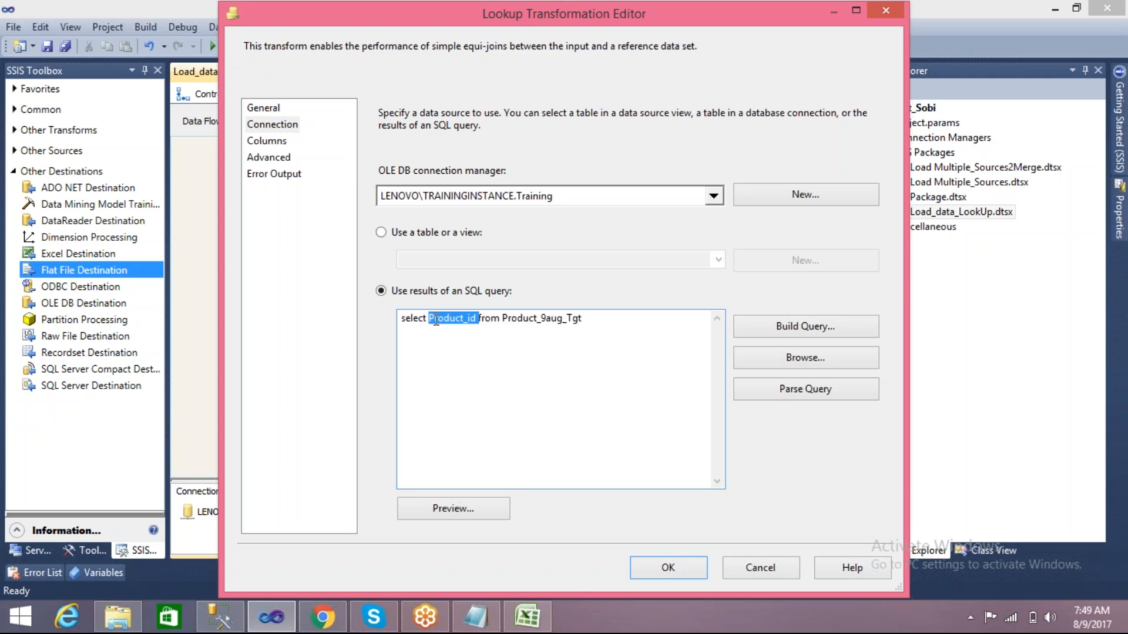
pyautogui.doubleClick(448, 320)
pyautogui.click(458, 323)
pyautogui.doubleClick(454, 323)
pyautogui.click(270, 144)
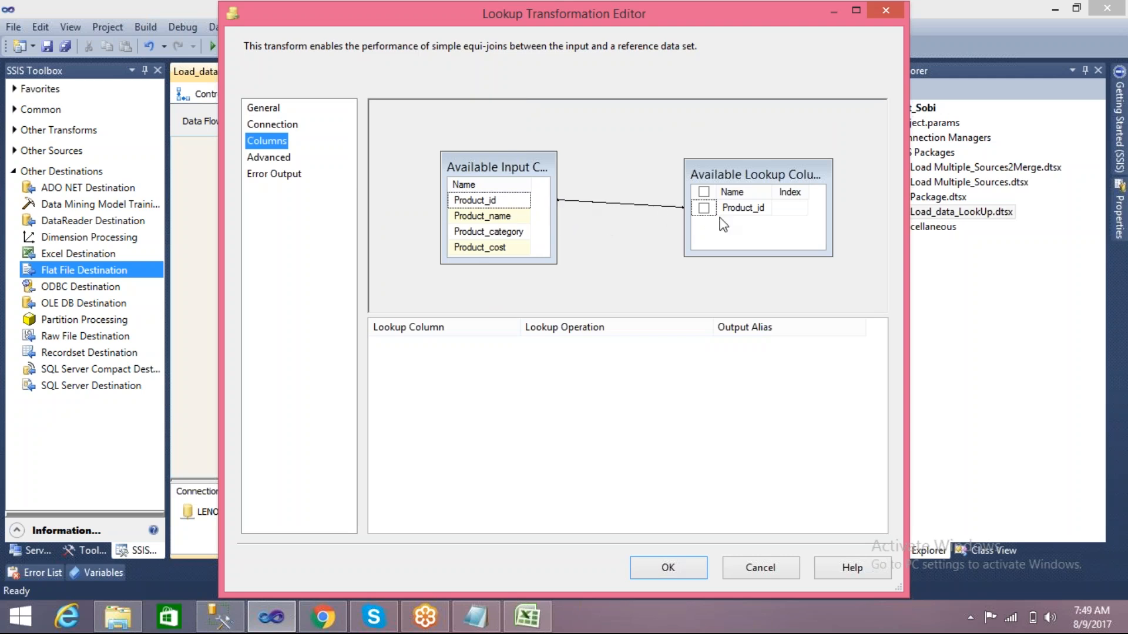
pyautogui.click(276, 124)
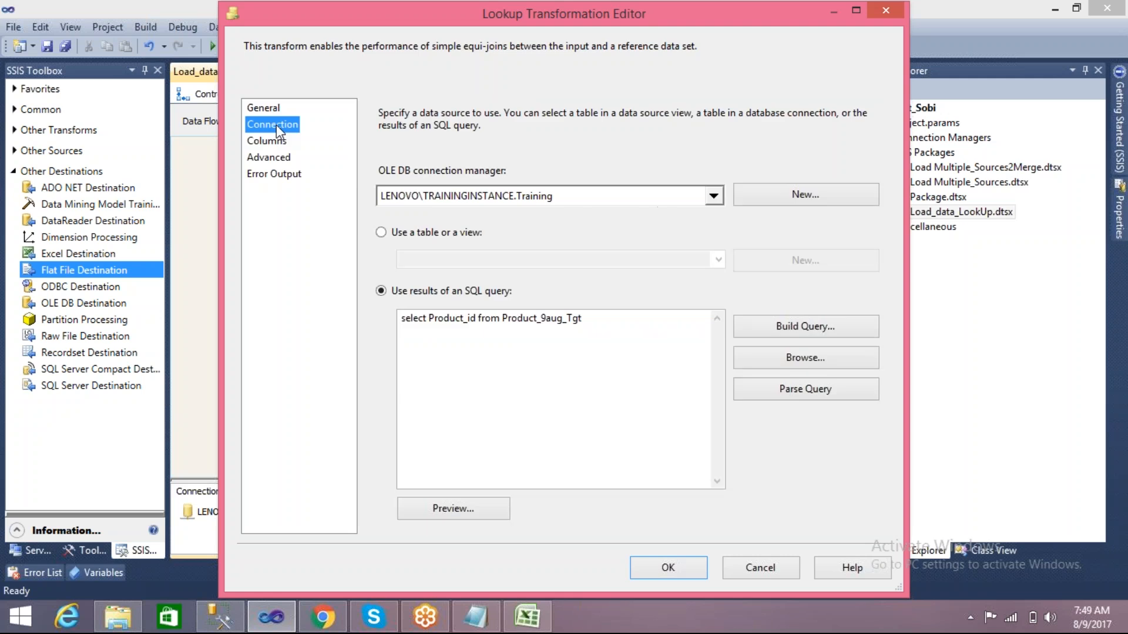
pyautogui.click(477, 319)
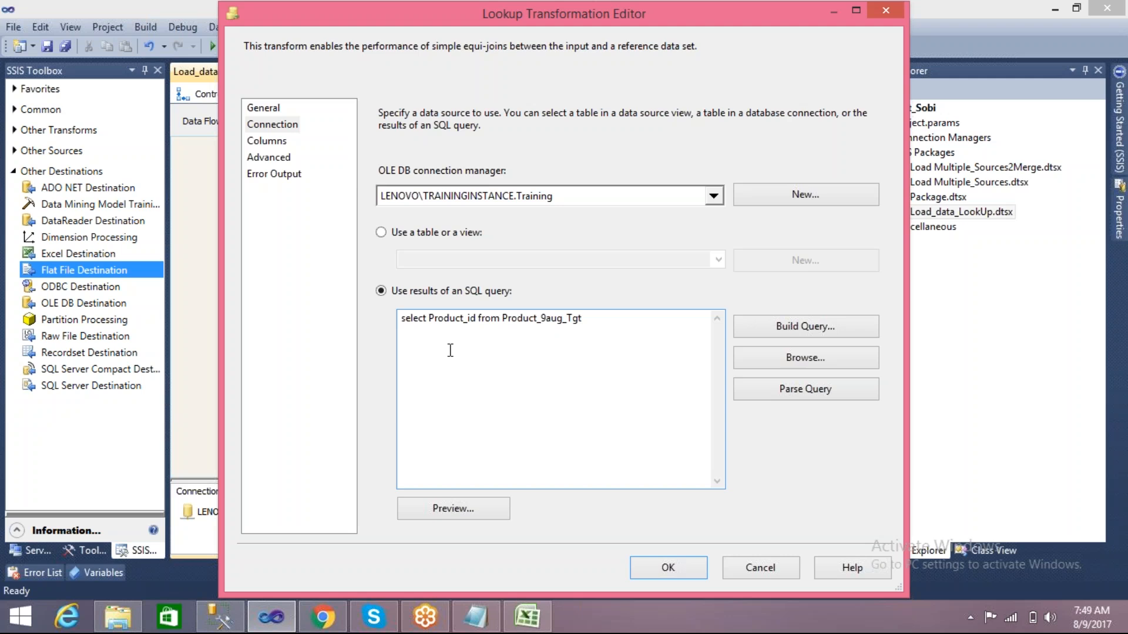
# - Switch to SQL Server Management Studio, enlarge the query area, and inspect the columns of the Product_9Aug results
pyautogui.click(217, 621)
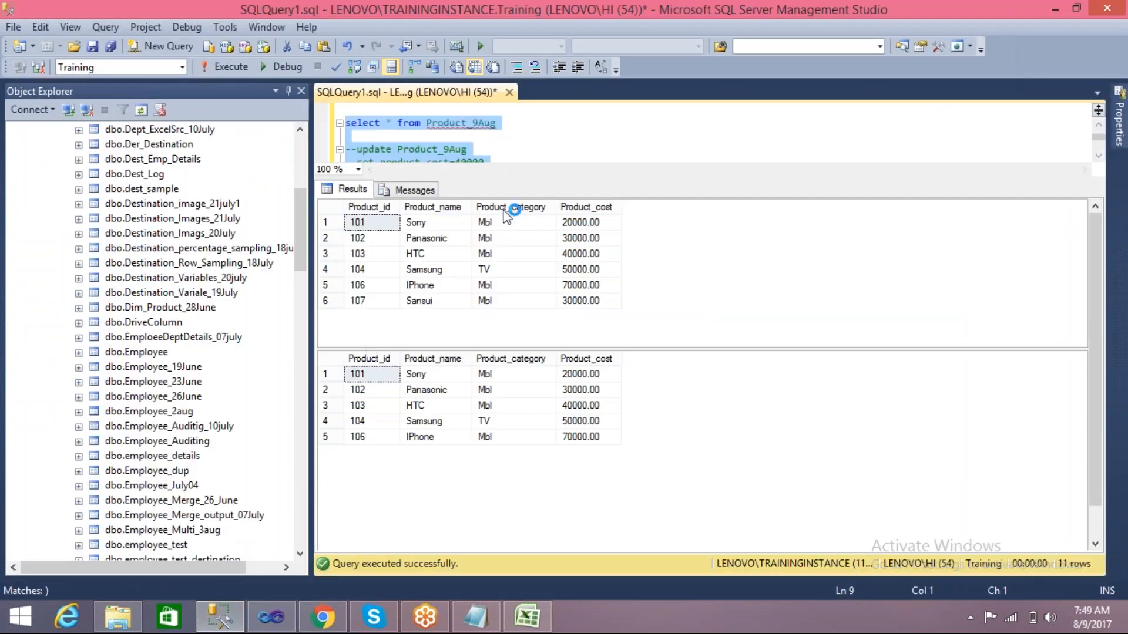
pyautogui.click(445, 224)
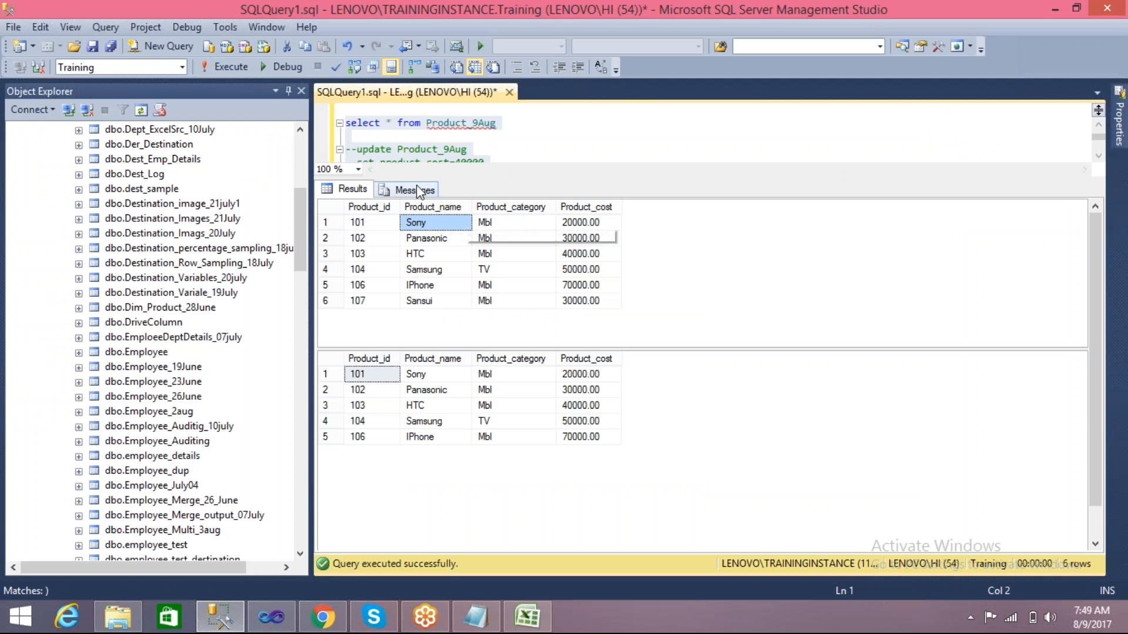
pyautogui.moveTo(392, 178); pyautogui.dragTo(385, 277)
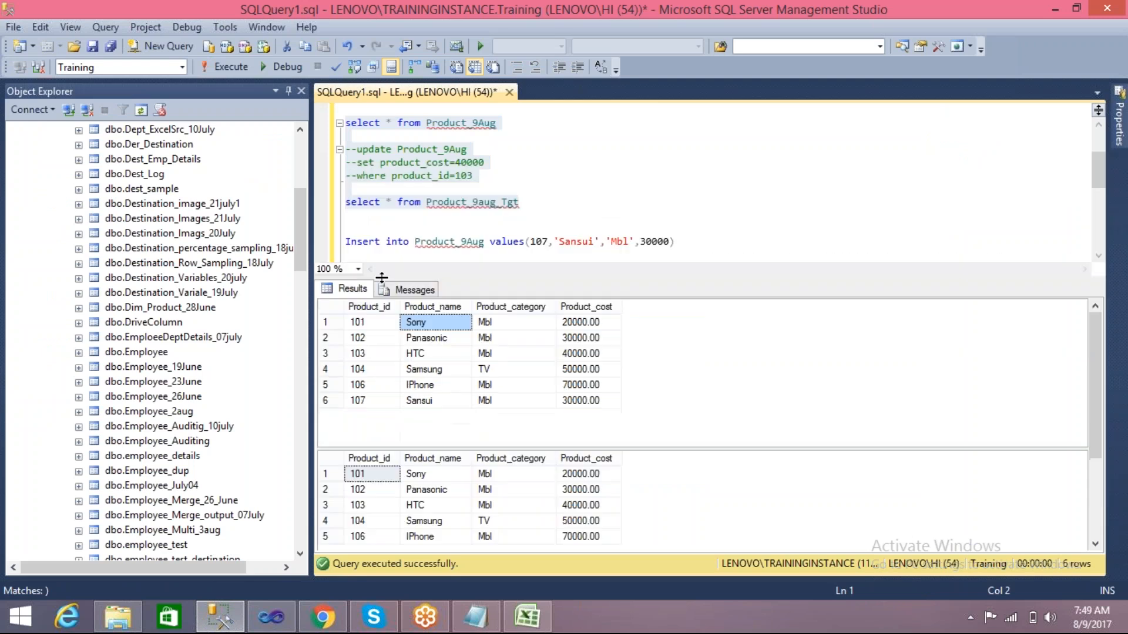
pyautogui.click(374, 324)
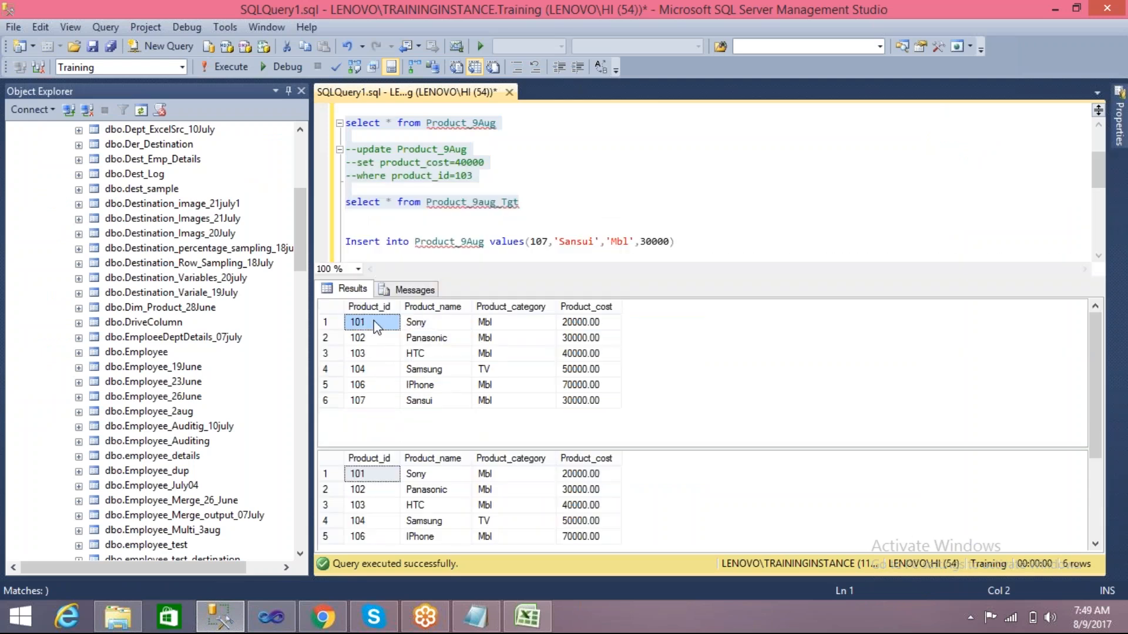
pyautogui.click(441, 307)
pyautogui.click(494, 307)
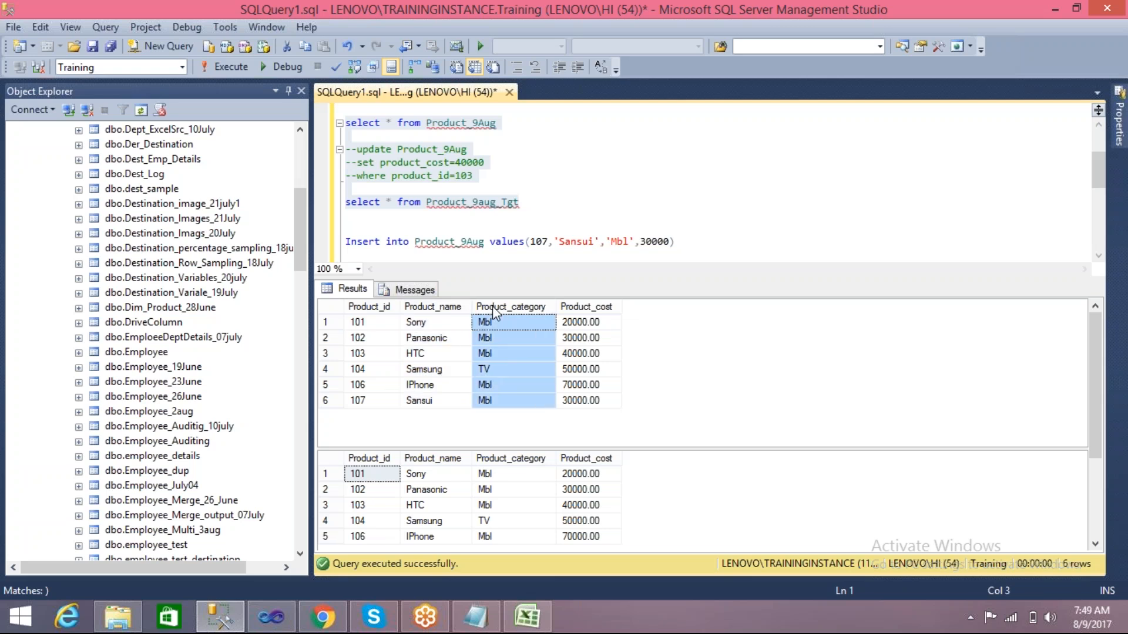
# - Return to Visual Studio, review the lookup's Product_id column mapping, cancel the lookup editor, and save the package
pyautogui.click(272, 617)
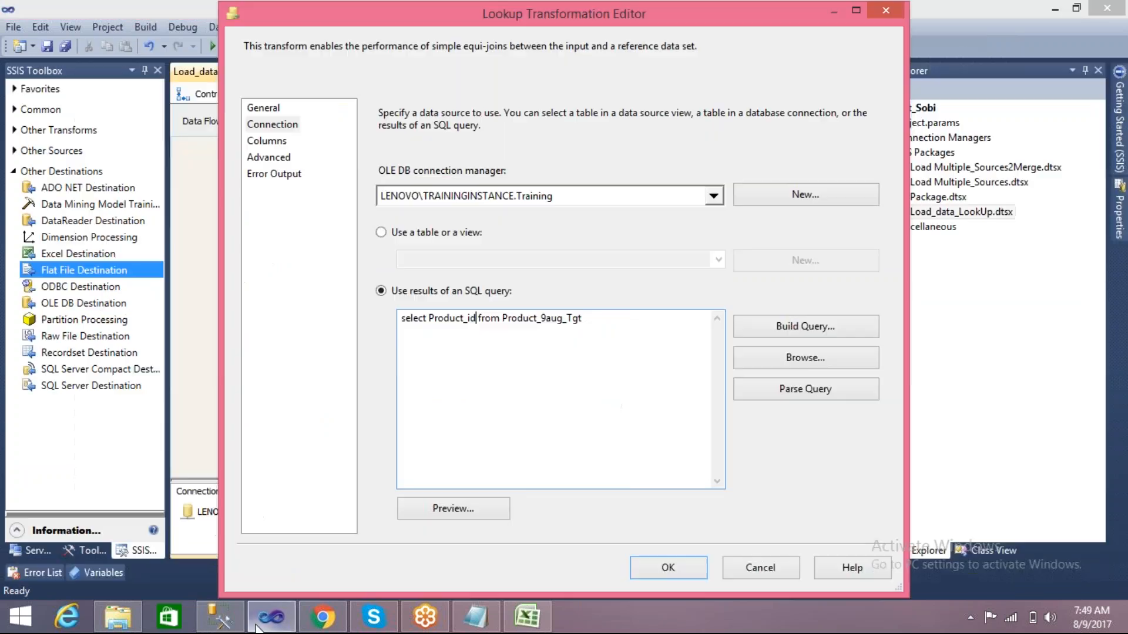
pyautogui.doubleClick(462, 319)
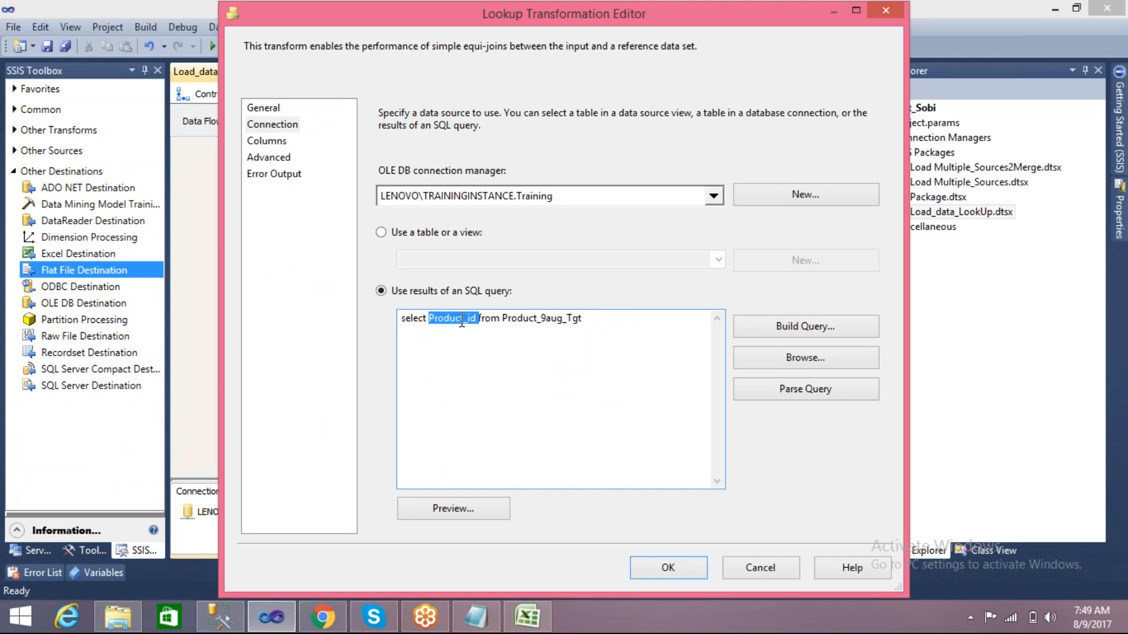
pyautogui.click(275, 142)
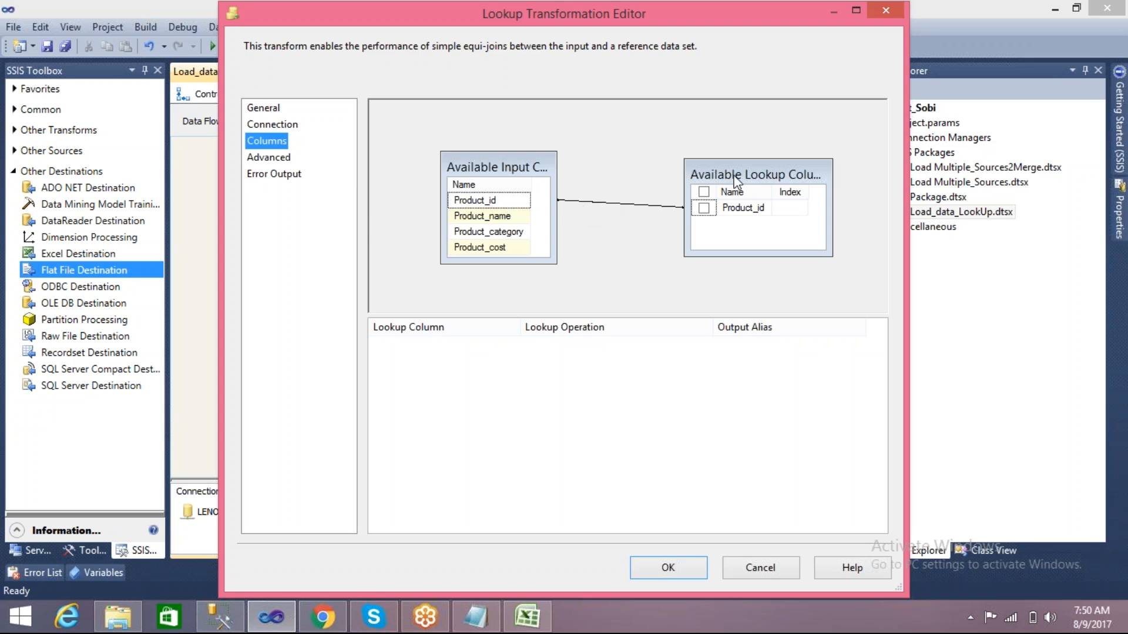
pyautogui.moveTo(742, 174); pyautogui.dragTo(696, 176)
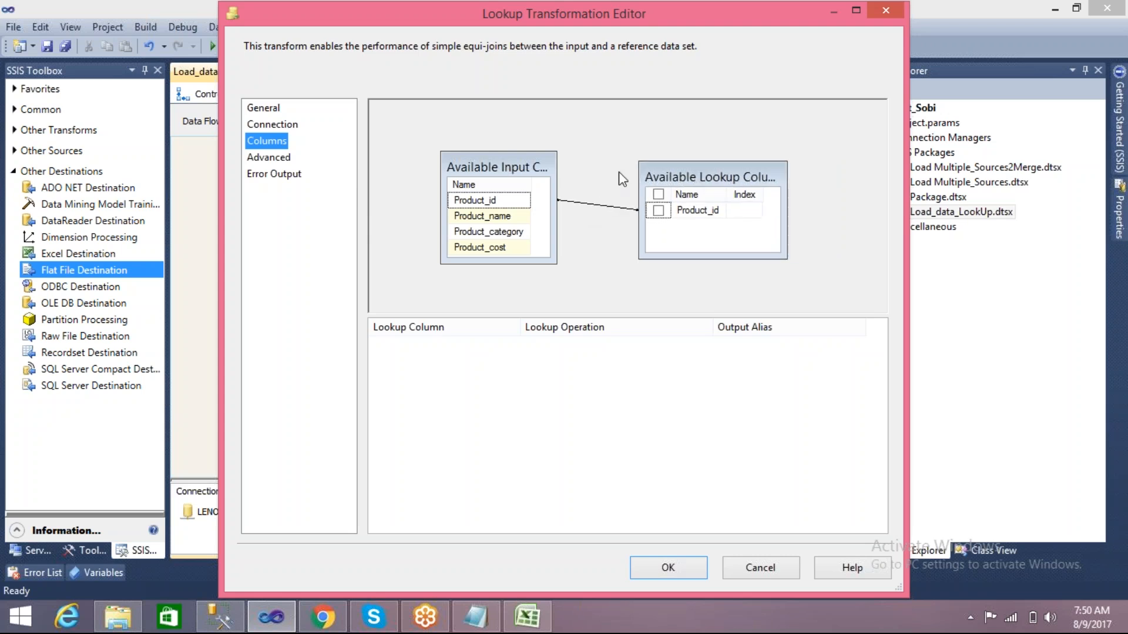
pyautogui.click(744, 568)
pyautogui.hotkey('ctrl', 's')
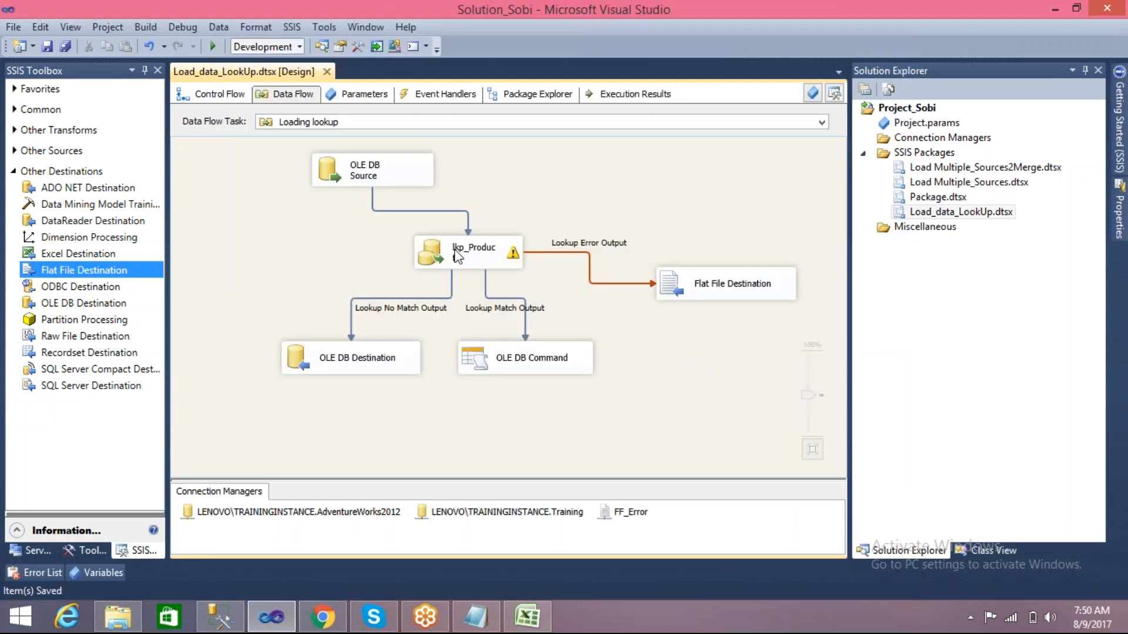
# - Rearrange the data flow with lkp_Product beneath OLE DB Source, Flat File Destination level beside it, and the two OLE DB components shifted slightly left below
pyautogui.moveTo(450, 252); pyautogui.dragTo(400, 254)
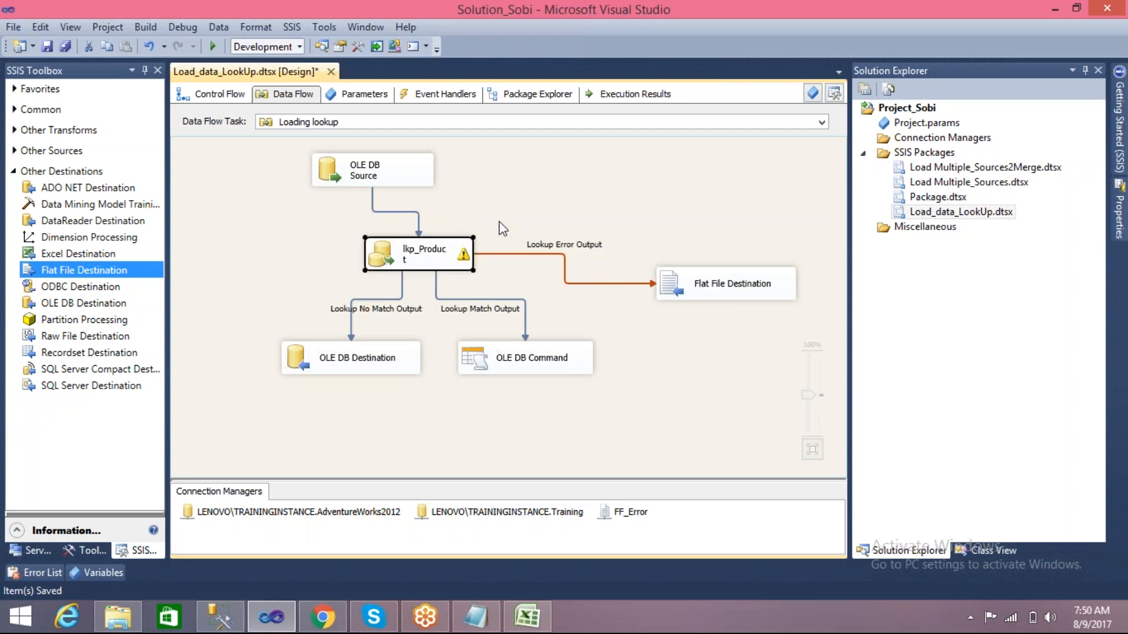
pyautogui.click(431, 263)
pyautogui.click(500, 281)
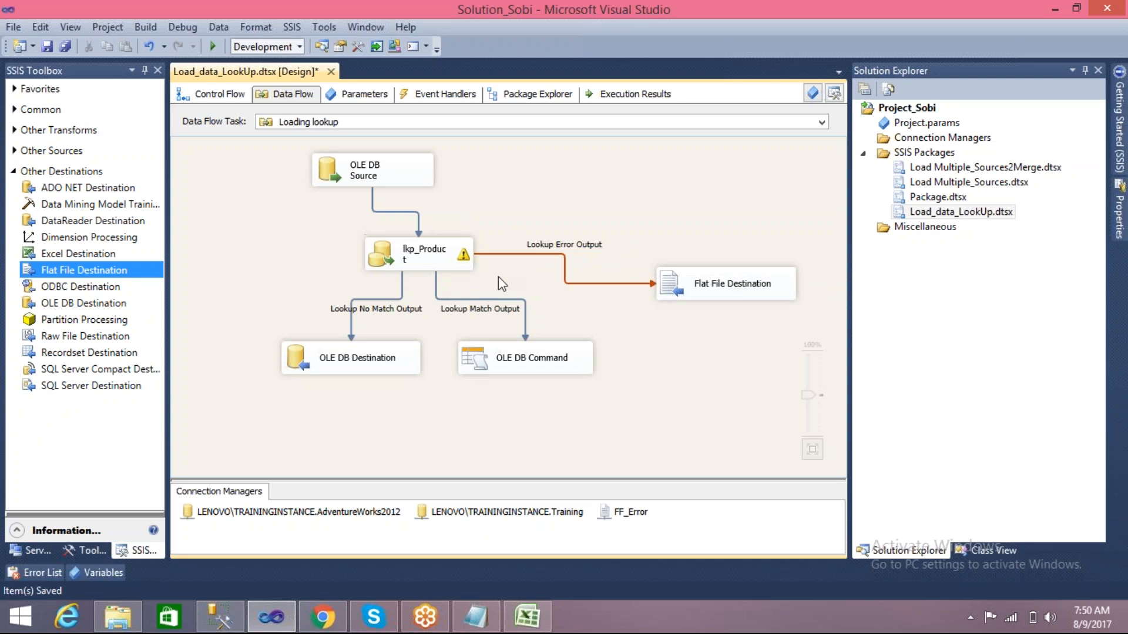
pyautogui.moveTo(681, 285); pyautogui.dragTo(607, 255)
pyautogui.click(564, 286)
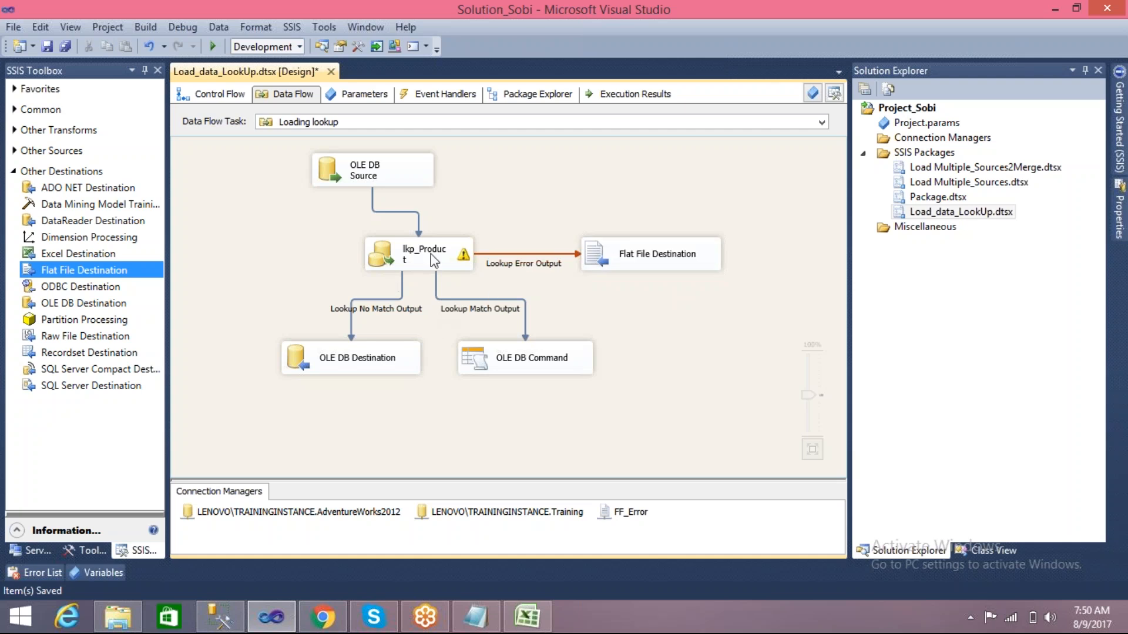
pyautogui.moveTo(406, 253); pyautogui.dragTo(394, 253)
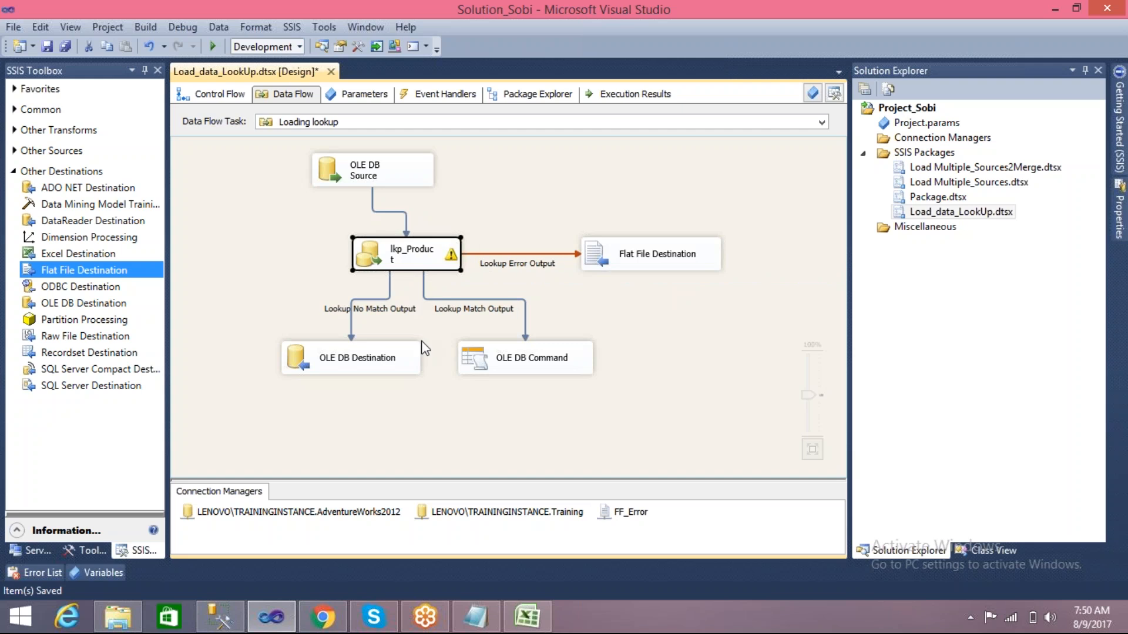
pyautogui.moveTo(397, 360); pyautogui.dragTo(380, 363)
pyautogui.moveTo(474, 355); pyautogui.dragTo(467, 358)
pyautogui.click(429, 406)
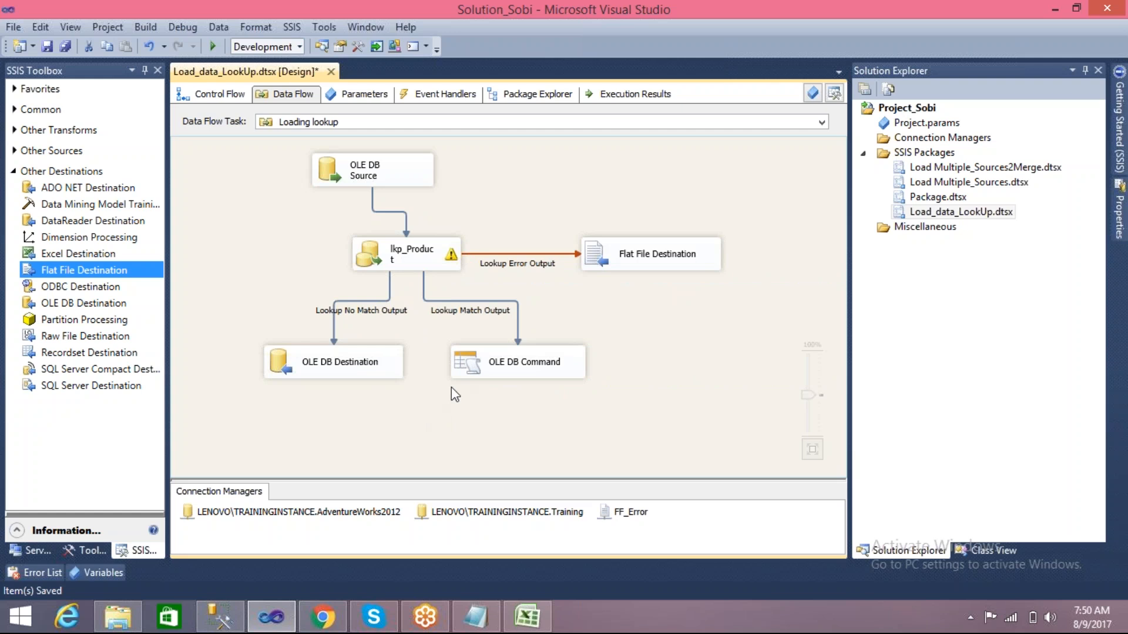
# - Delete the Flat File Destination and OLE DB Command from the data flow, and shift OLE DB Destination slightly right
pyautogui.click(493, 362)
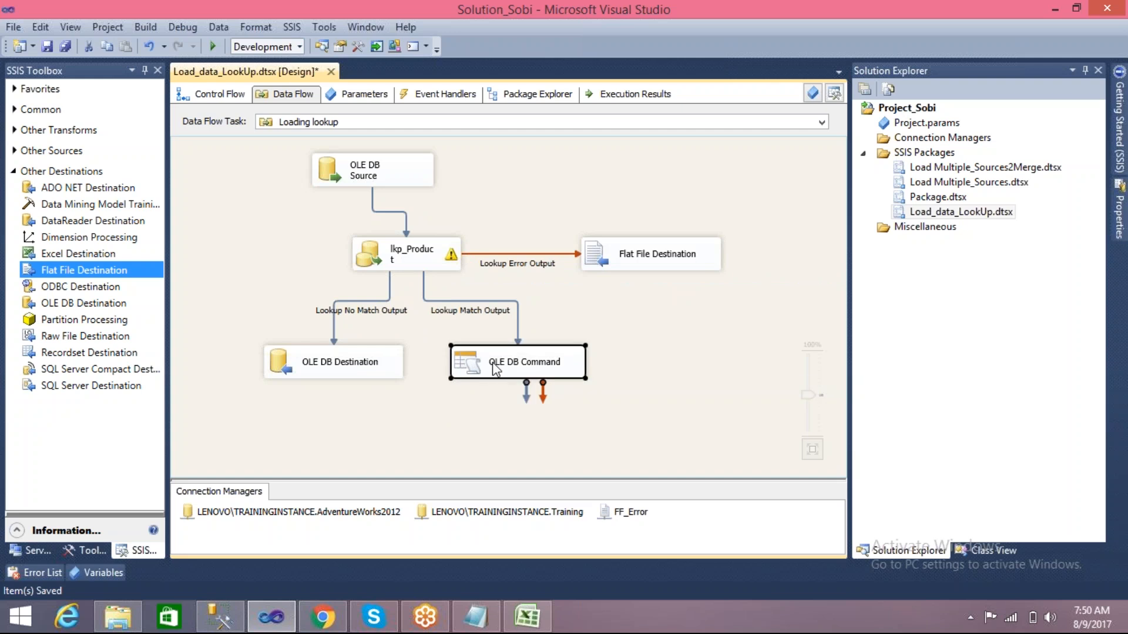
pyautogui.click(611, 261)
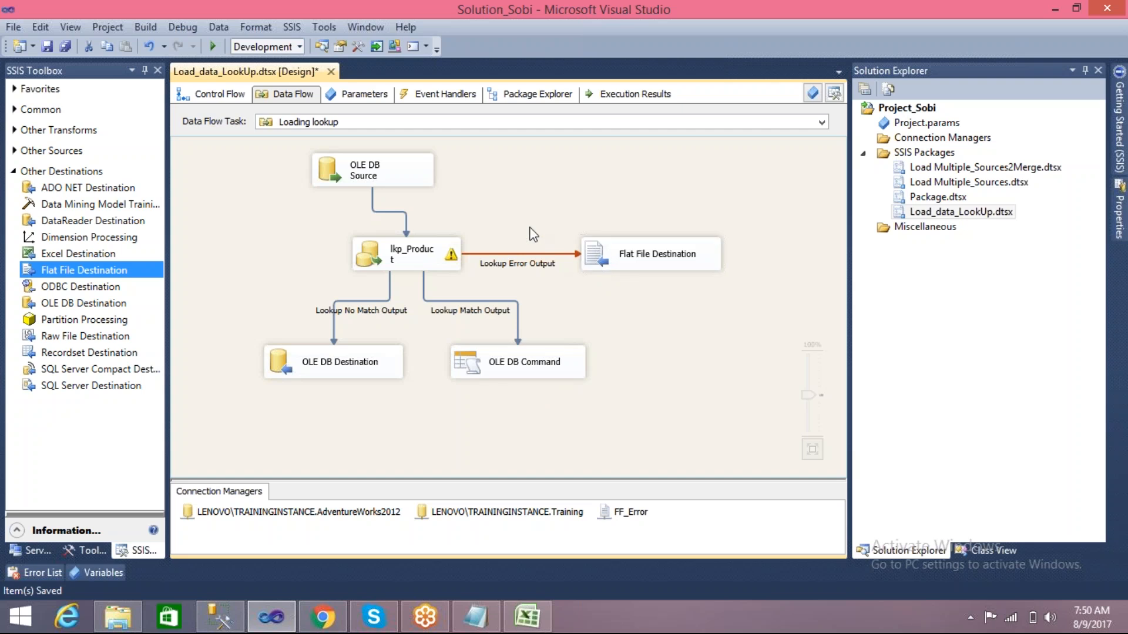
pyautogui.keyDown('ctrl'); pyautogui.click(581, 373); pyautogui.keyUp('ctrl')
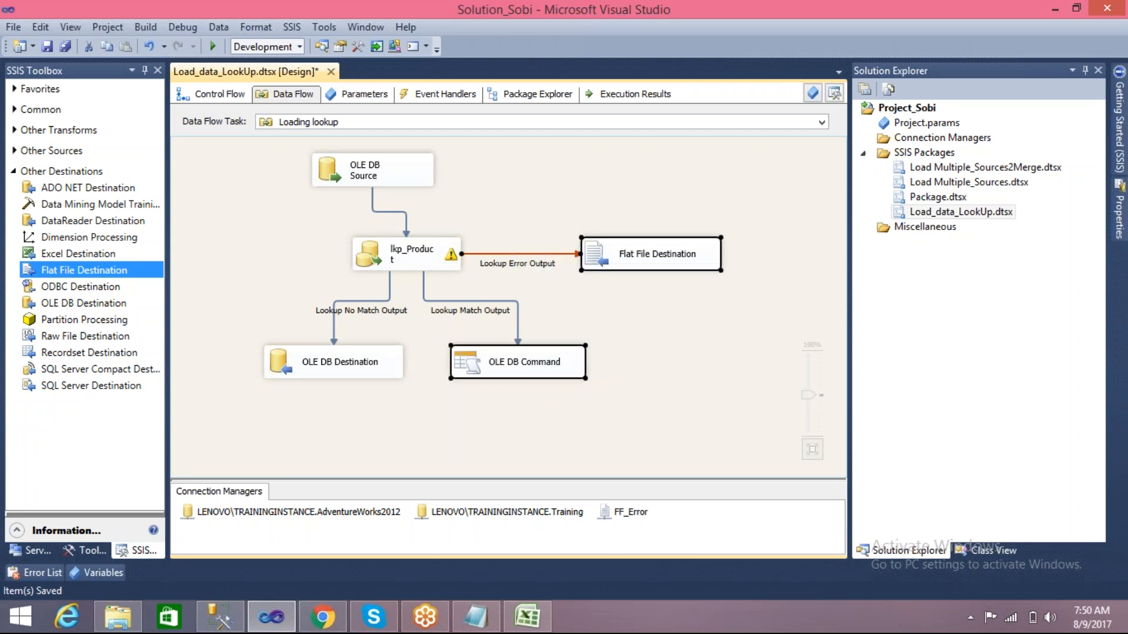
pyautogui.press('Delete')
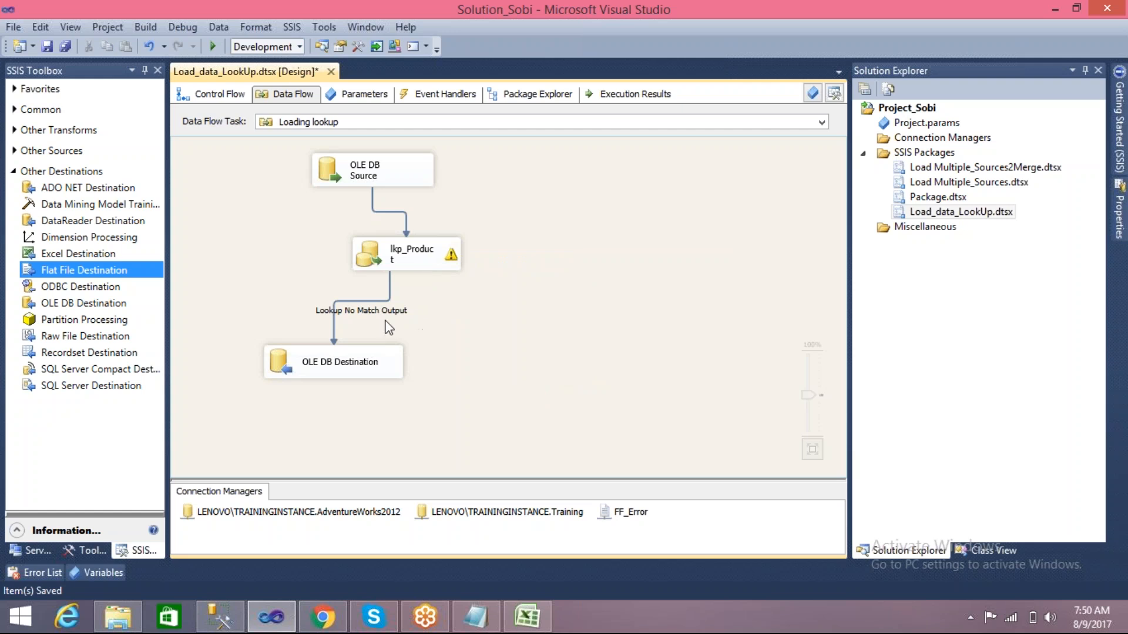
pyautogui.click(365, 360)
pyautogui.moveTo(365, 360); pyautogui.dragTo(389, 363)
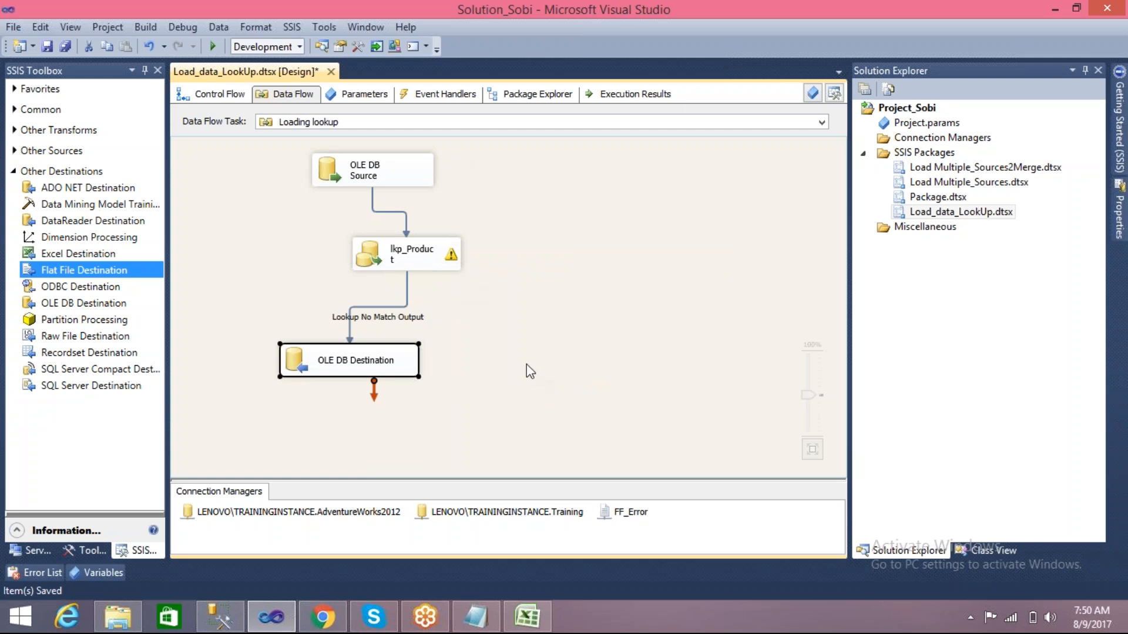
# - Undo the OLE DB Destination move and the deletion of the Flat File Destination and OLE DB Command
pyautogui.hotkey('ctrl', 'z')
pyautogui.hotkey('ctrl', 'z')
pyautogui.hotkey('ctrl', 'z')
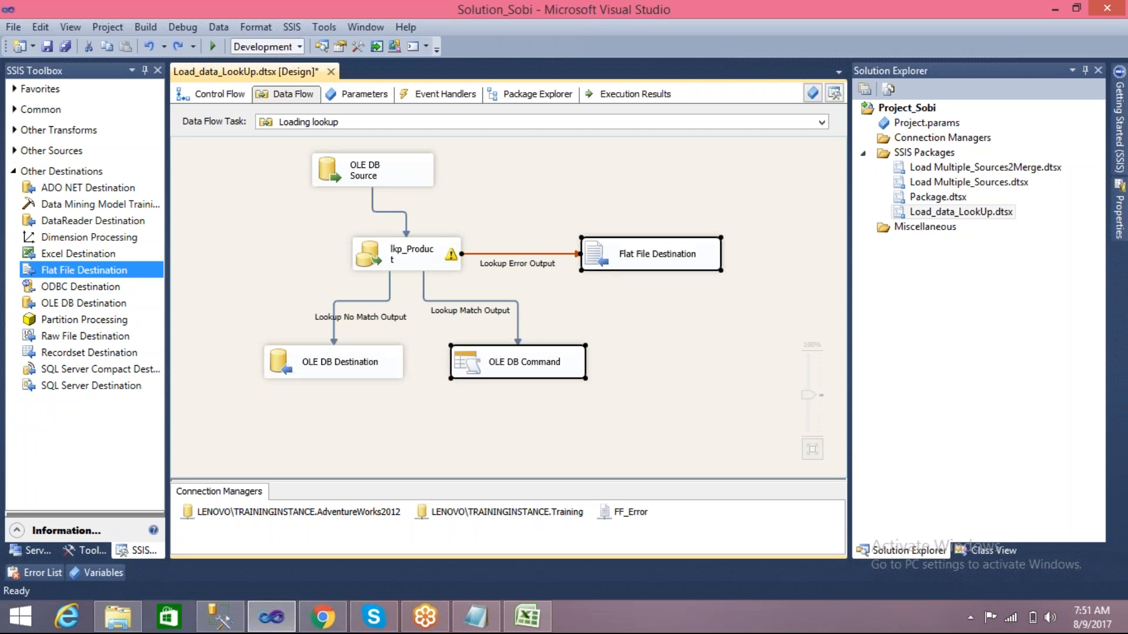
pyautogui.click(608, 301)
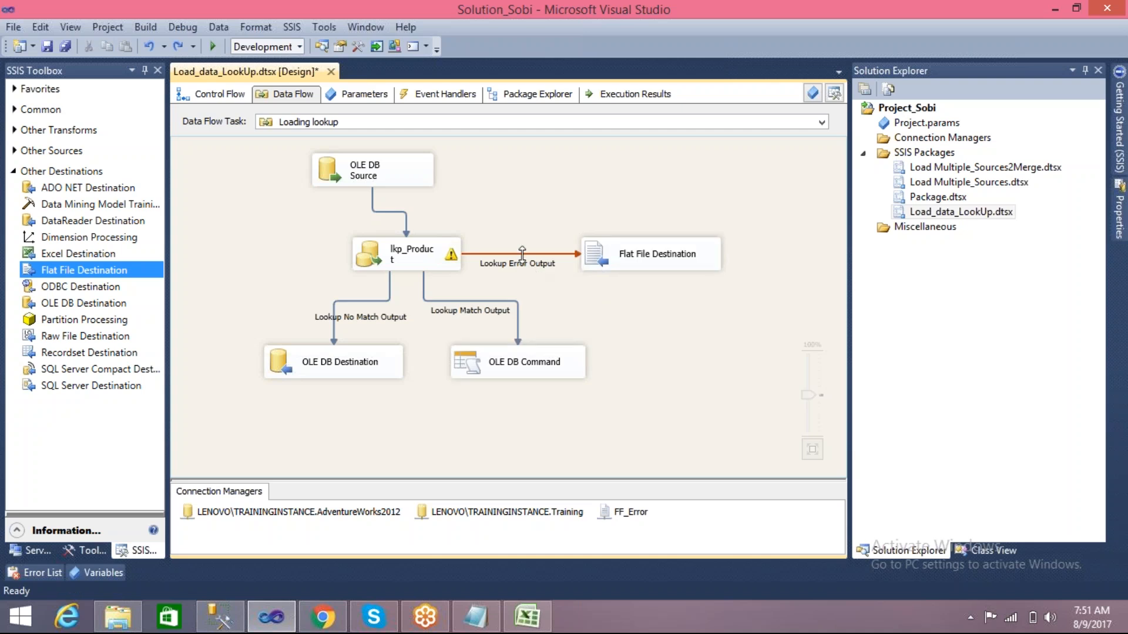
pyautogui.click(605, 262)
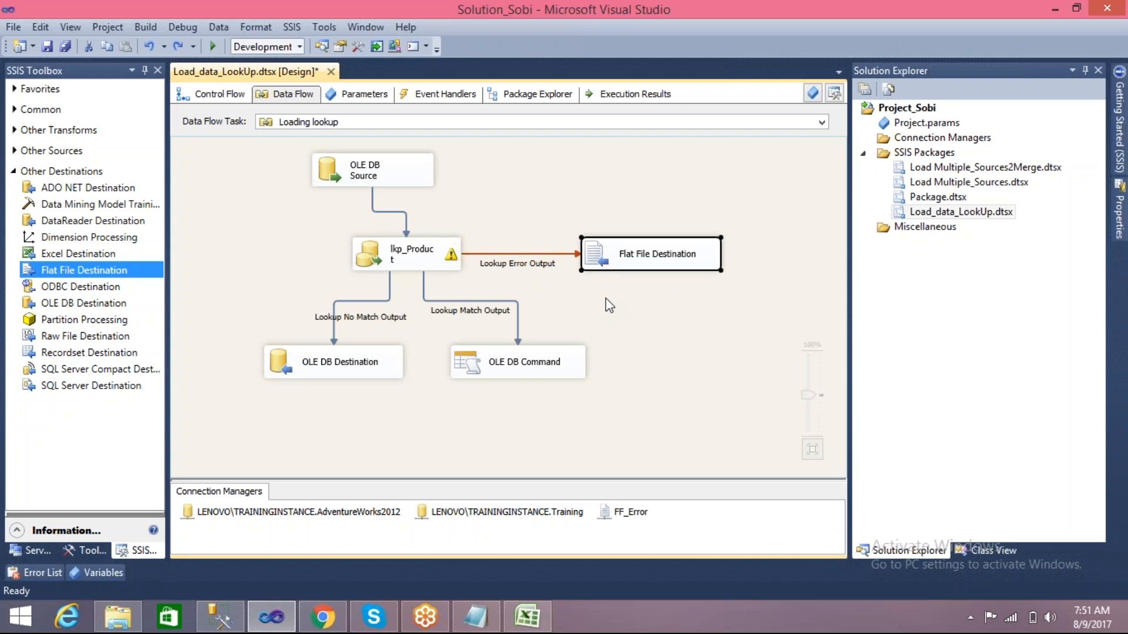
pyautogui.moveTo(485, 236); pyautogui.dragTo(658, 409)
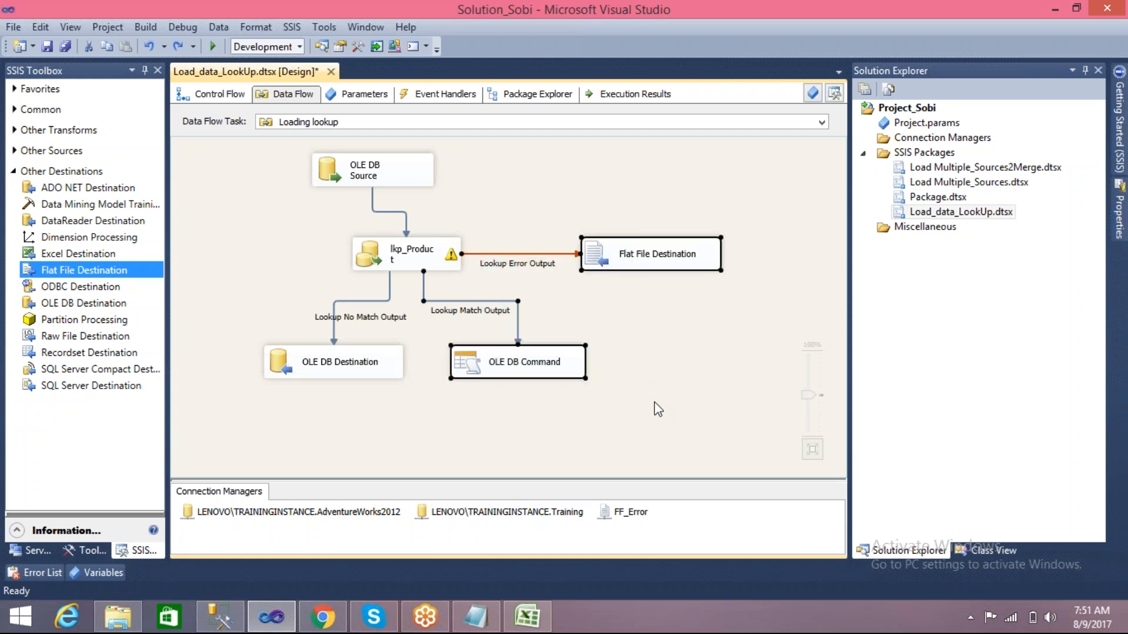
pyautogui.click(551, 439)
# - Move OLE DB Destination closer beneath lkp_Product and OLE DB Command farther right, below the Flat File Destination
pyautogui.moveTo(388, 366); pyautogui.dragTo(416, 367)
pyautogui.click(417, 400)
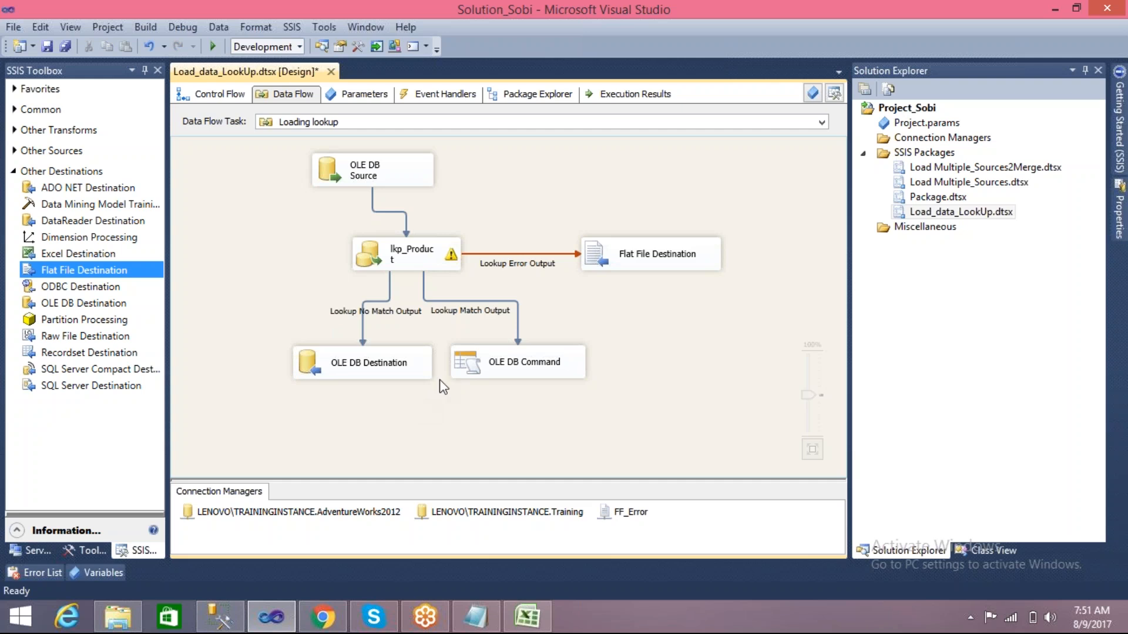
pyautogui.moveTo(525, 365); pyautogui.dragTo(591, 357)
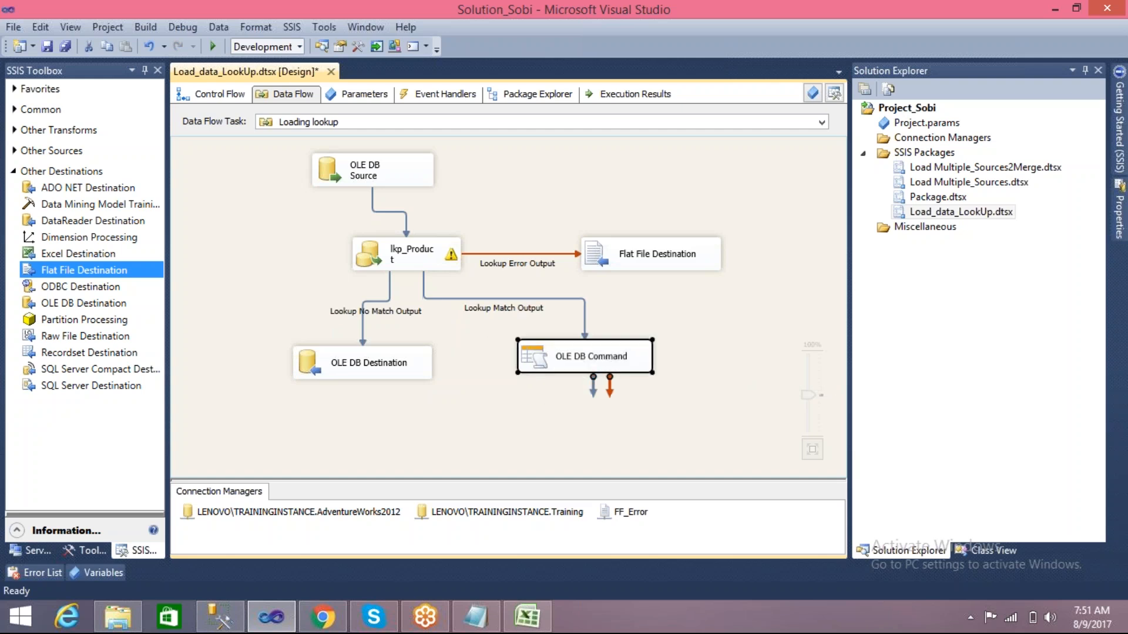
pyautogui.click(405, 267)
pyautogui.click(462, 336)
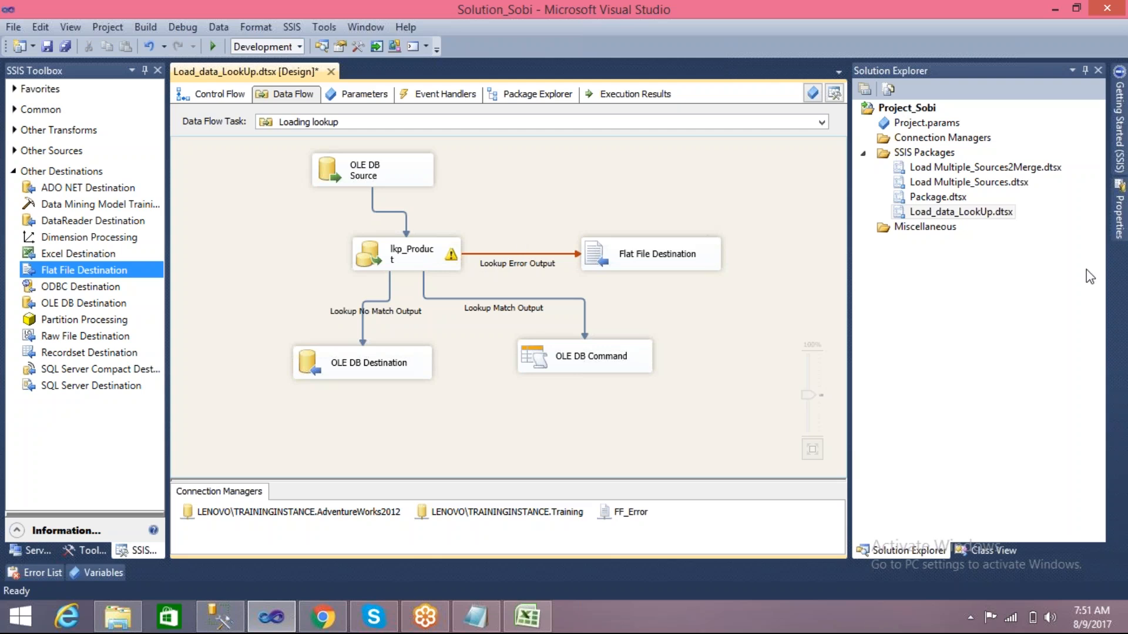
pyautogui.click(1107, 327)
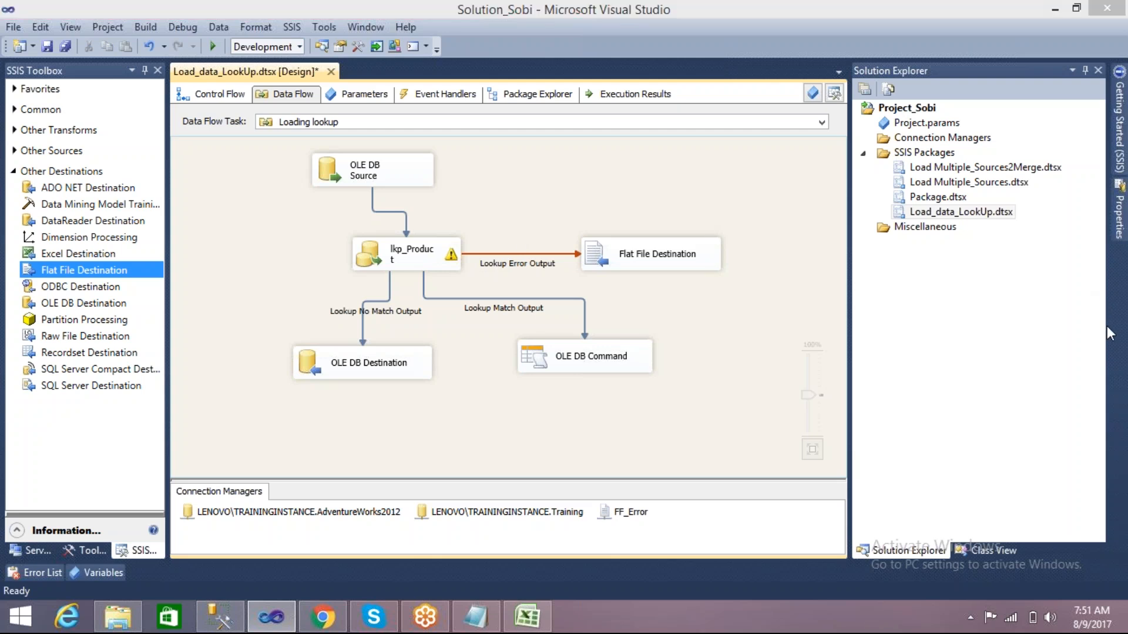